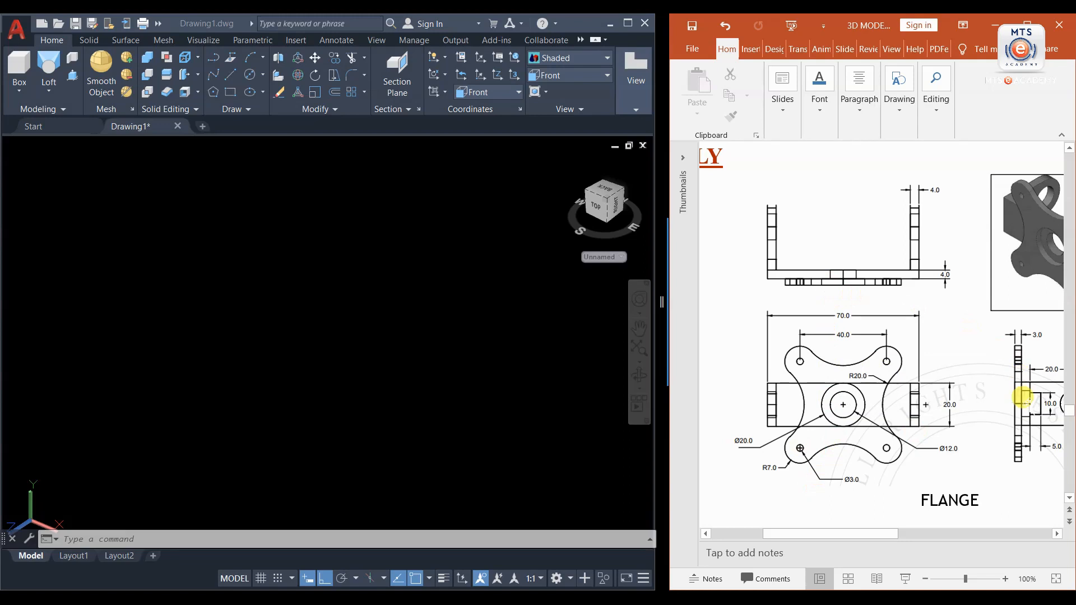
- Set the model view to Front and dock the command line
left_click(569, 80)
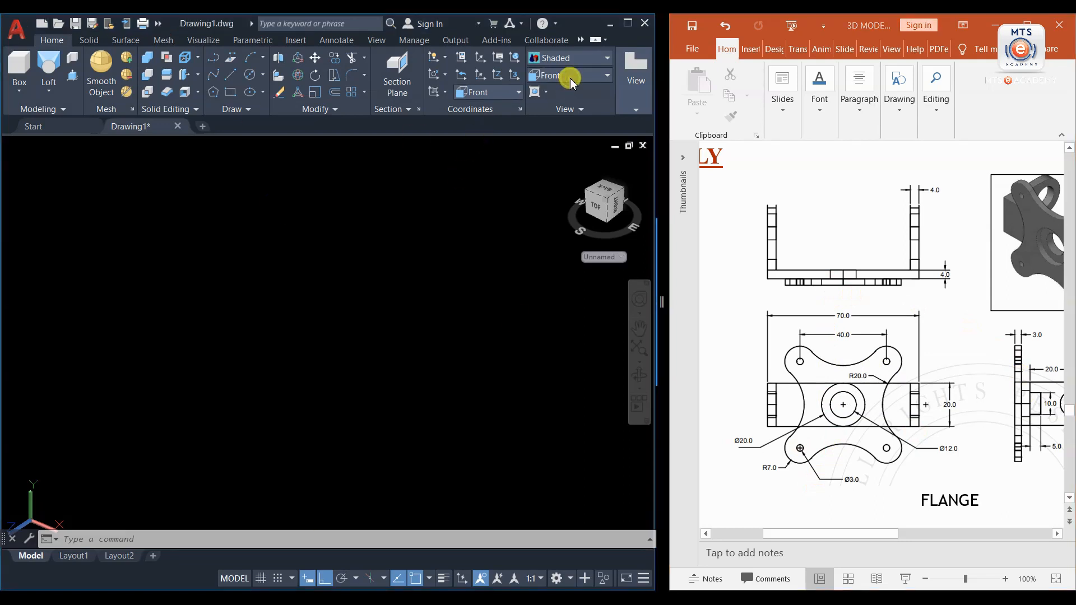
left_click(577, 81)
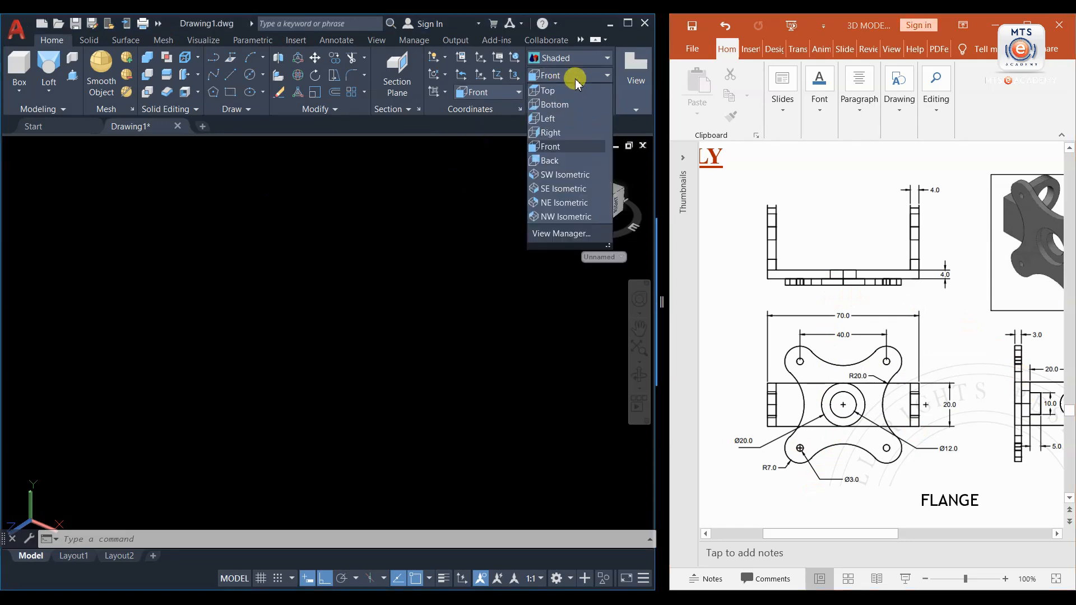
left_click(549, 144)
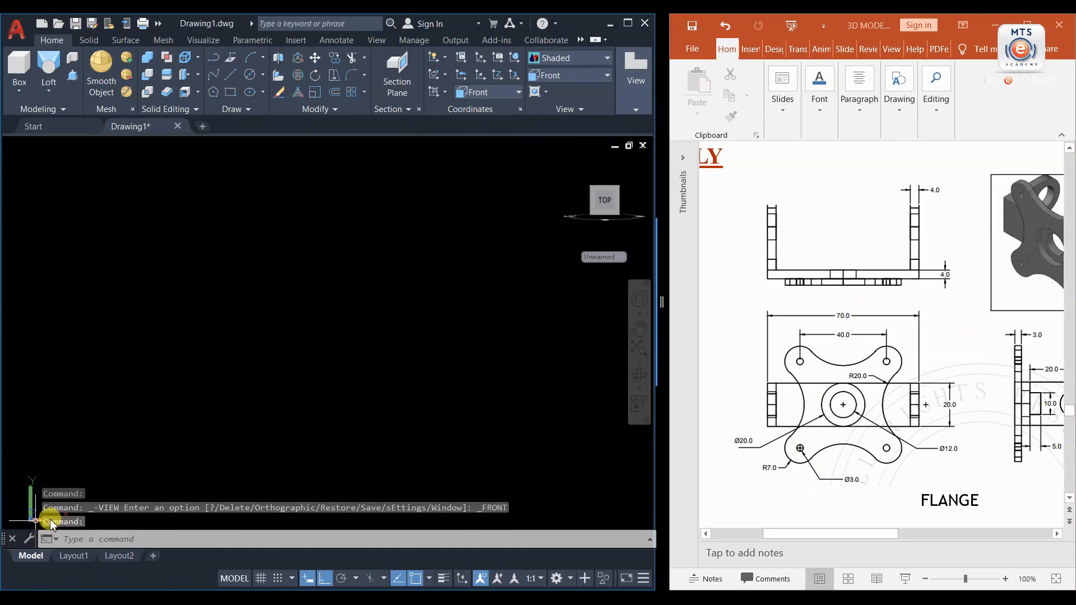
left_click(177, 530)
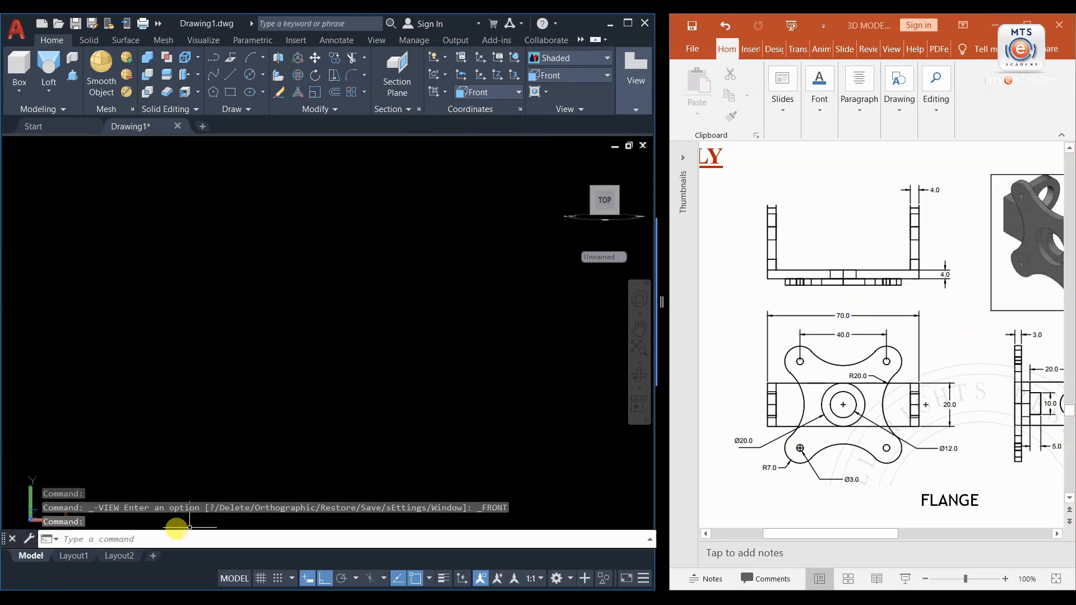
left_click_drag(185, 532, 191, 513)
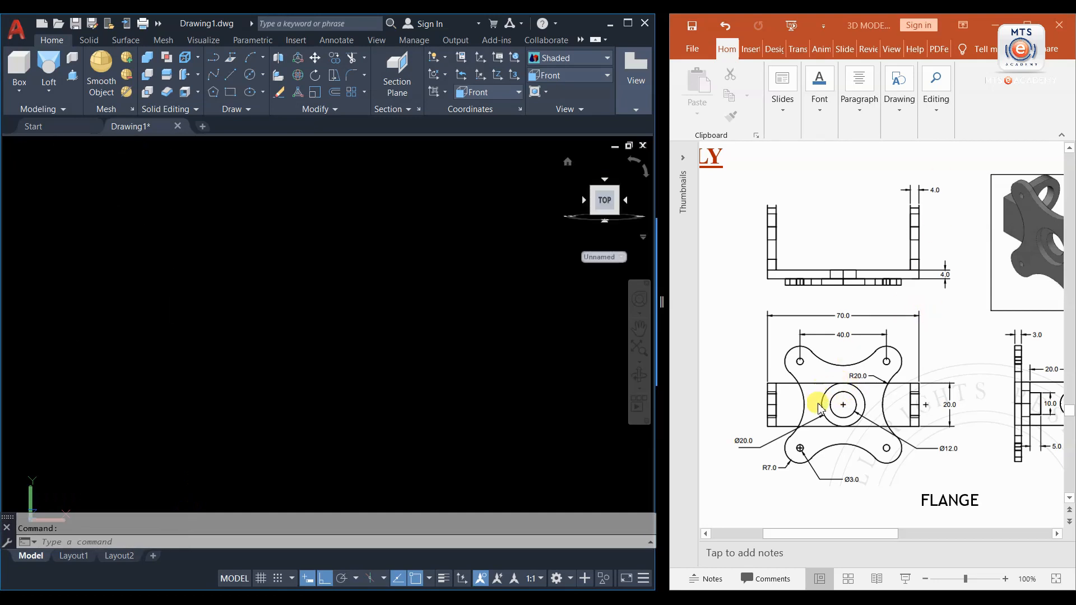
- Draw a circle of diameter 20 in an empty area for the flange's central boss
left_click(847, 532)
left_click_drag(866, 538, 878, 537)
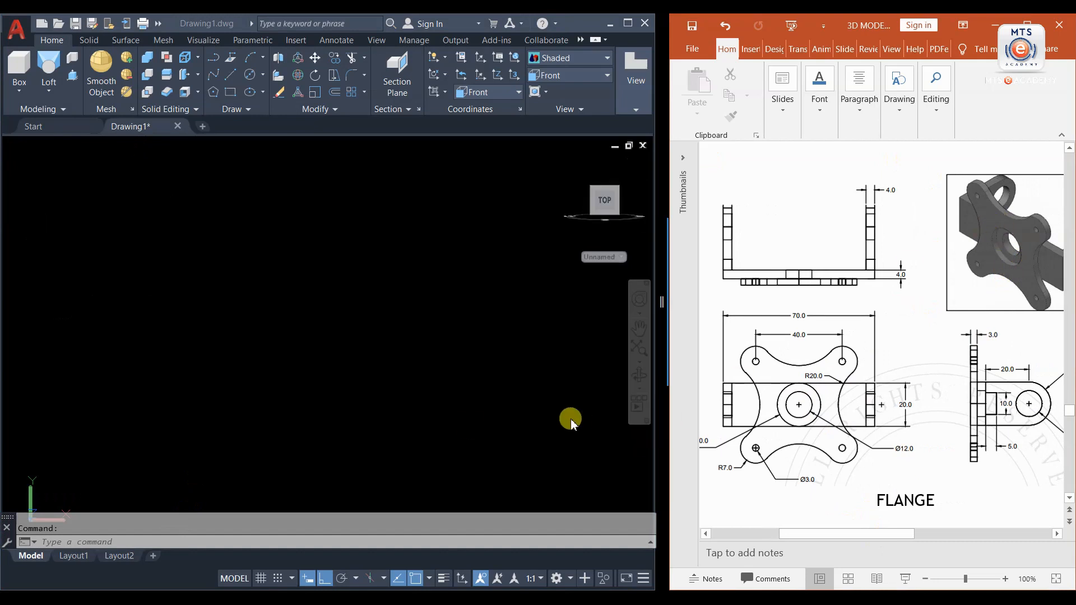
left_click(250, 72)
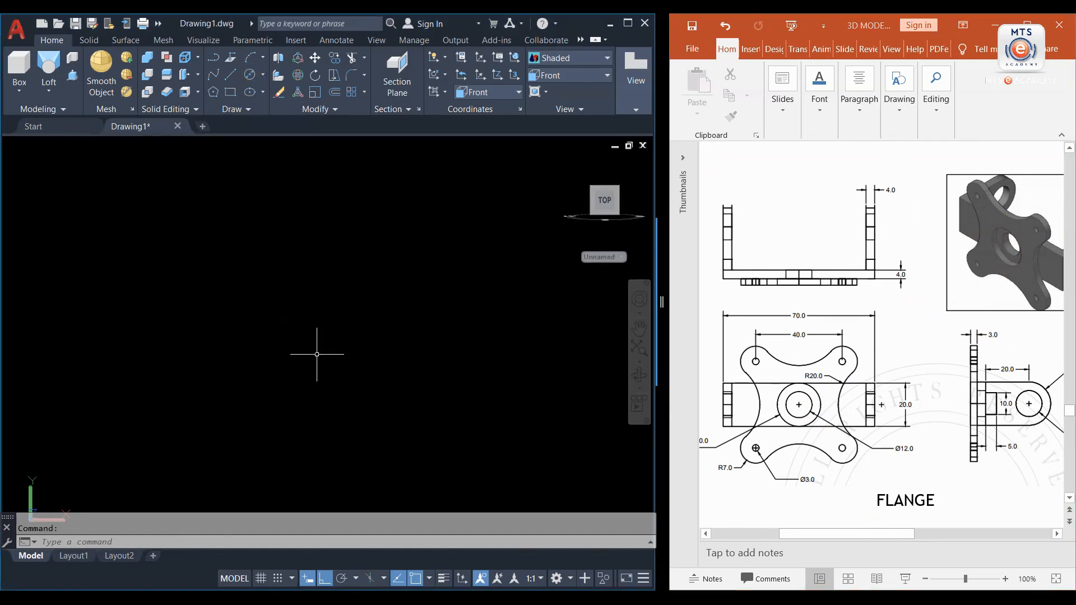
left_click(808, 534)
left_click_drag(782, 531, 769, 533)
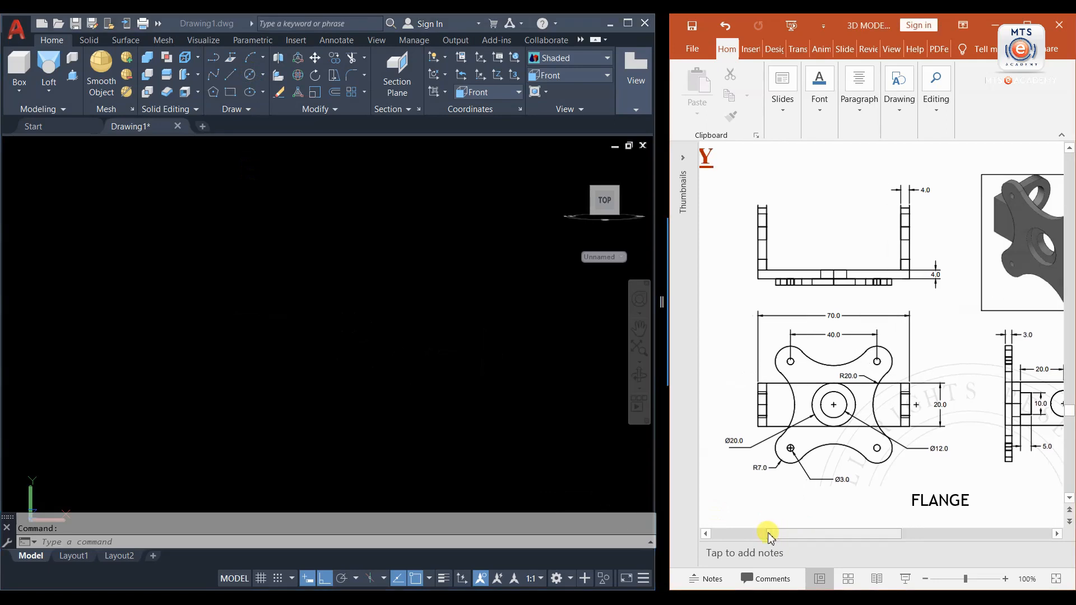
left_click(249, 75)
left_click(248, 75)
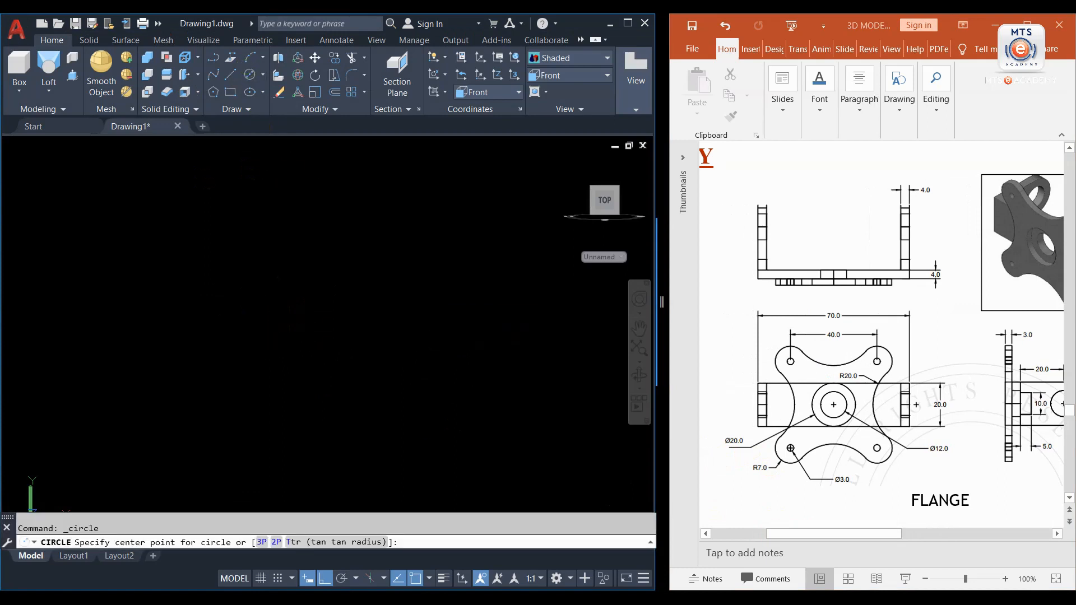
left_click(275, 320)
type("20")
key("Return")
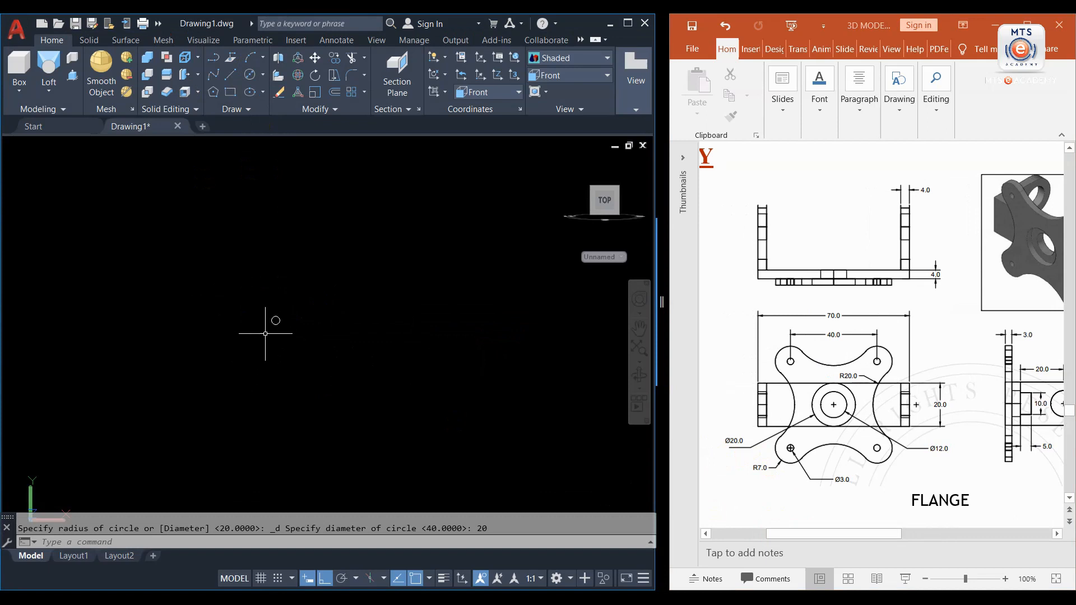
- Draw two construction lines starting at the circle's center, 20 horizontally to the right and 20 vertically upward
scroll(275, 325, "up", 5)
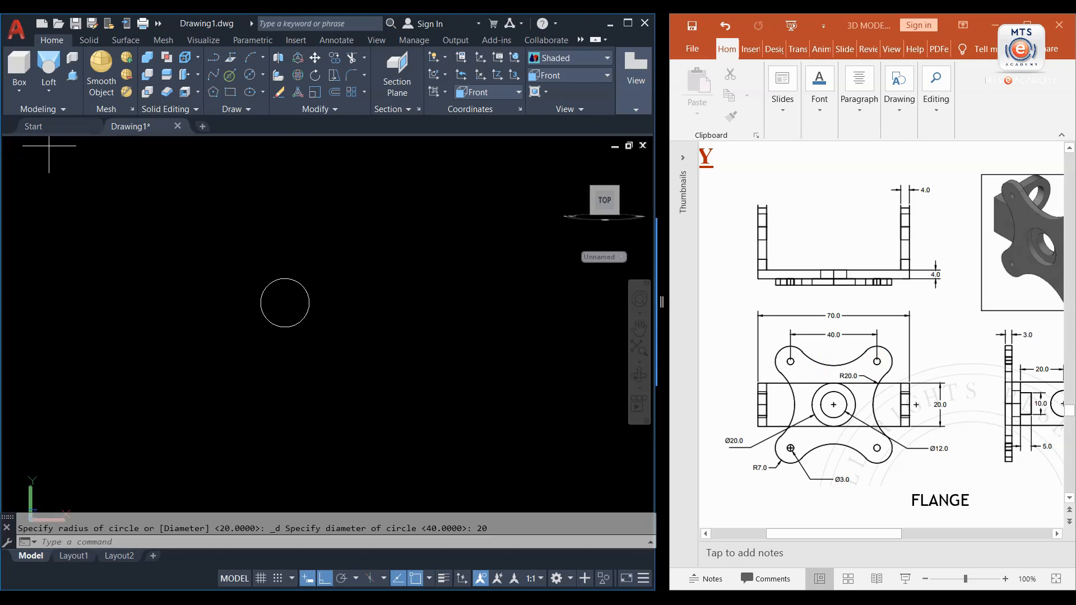
left_click(229, 75)
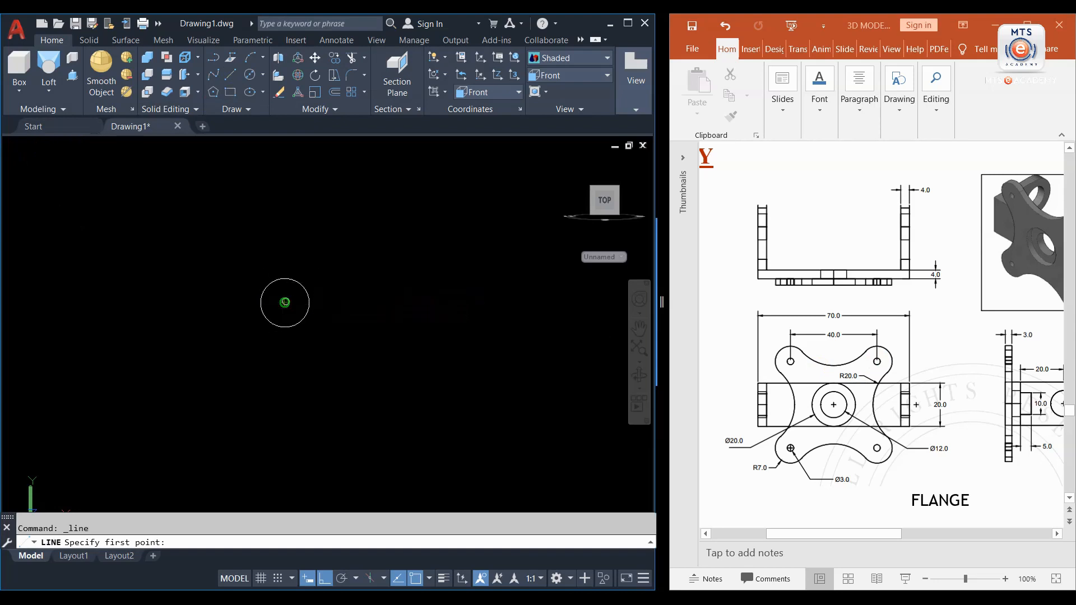
left_click(285, 302)
type("20")
key("Return")
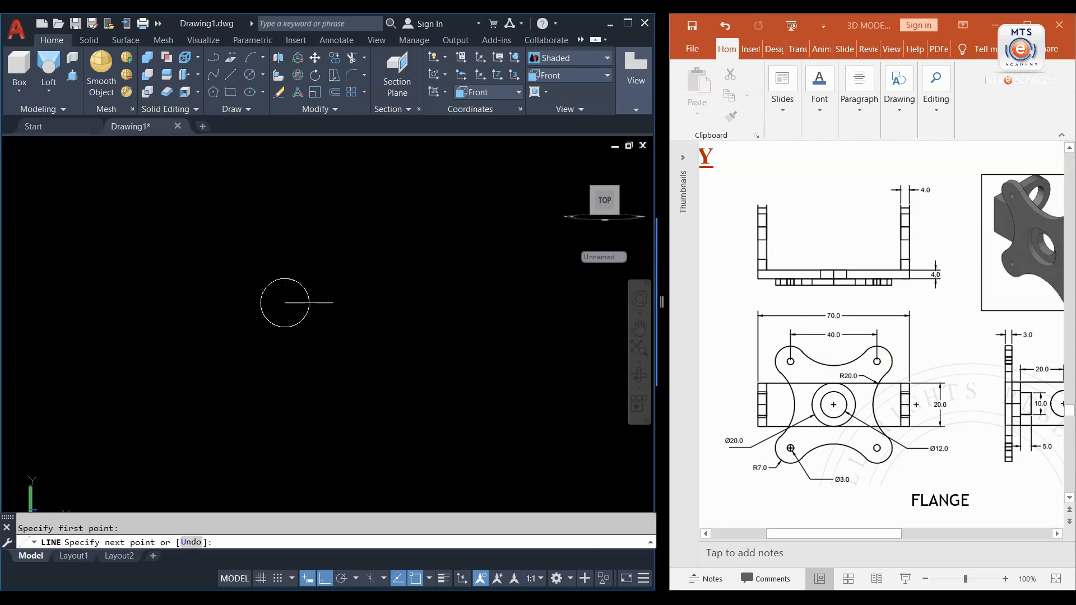
type("20")
key("Return")
key("Return")
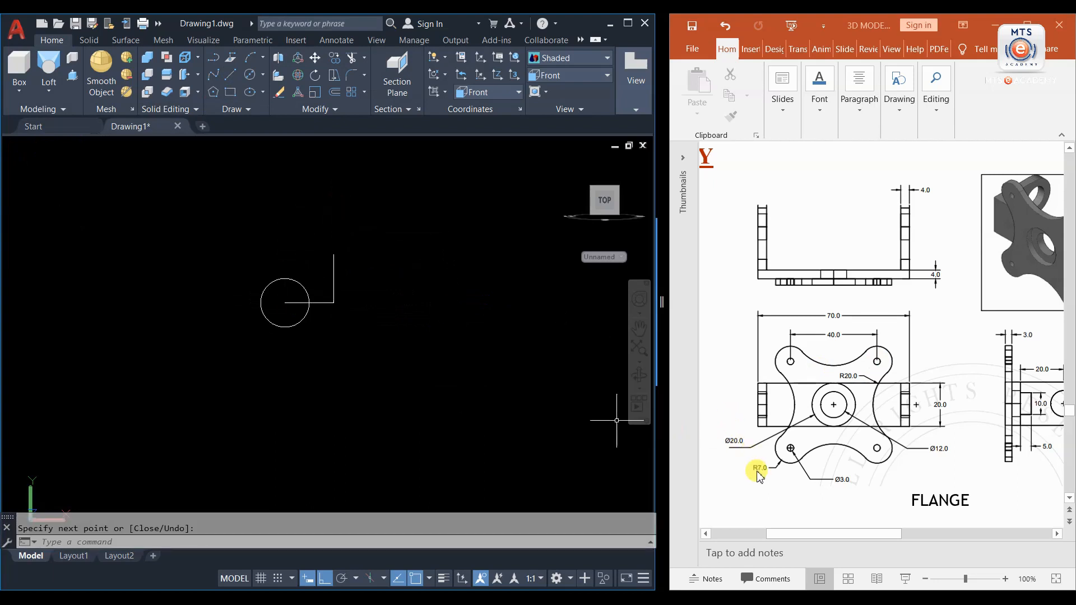
- Draw a hole circle of diameter 3 centered on the upper end of the vertical construction line
left_click(250, 78)
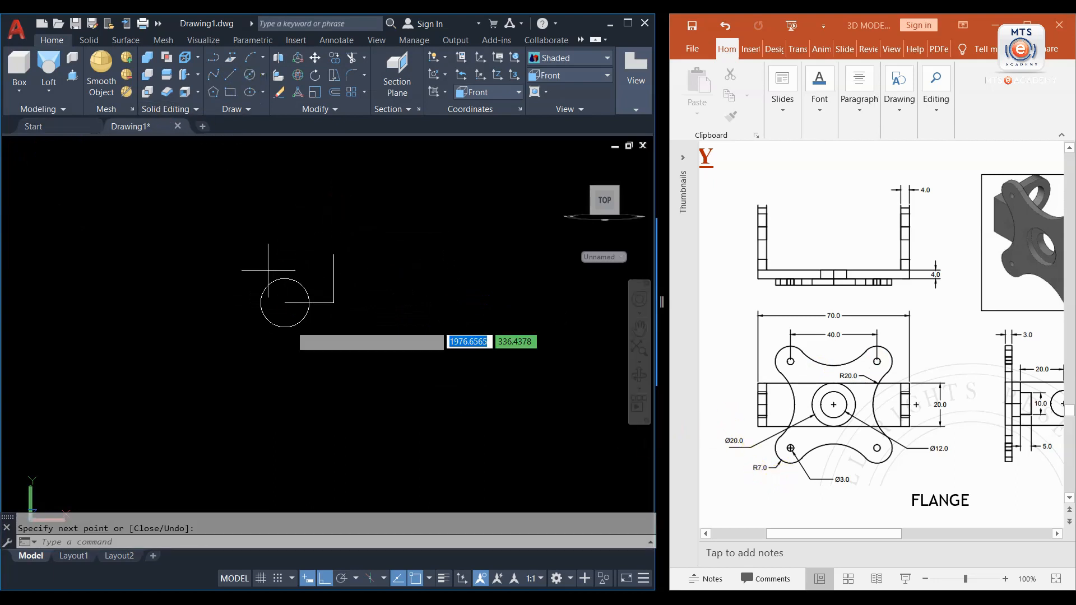
left_click(333, 254)
type("d")
key("Return")
type("3")
key("Return")
- Draw a circle of radius 7 concentric with the small hole circle
key("Return")
scroll(312, 251, "up", 3)
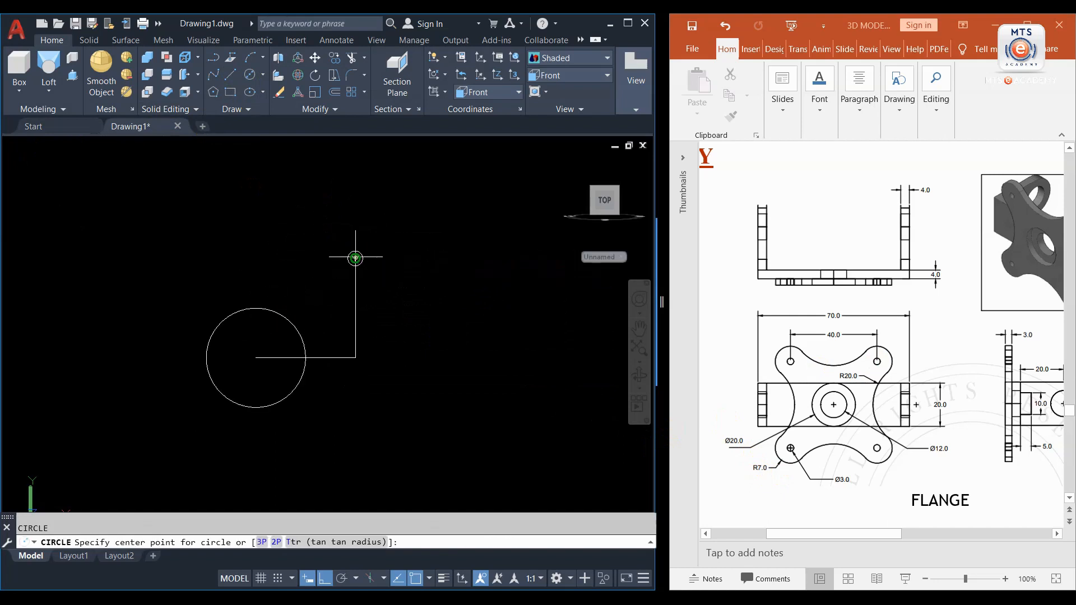
left_click(355, 258)
type("7")
key("Return")
- Mirror the two concentric corner circles about the vertical line through the central circle's center, keeping the originals
scroll(375, 270, "down", 2)
left_click(389, 240)
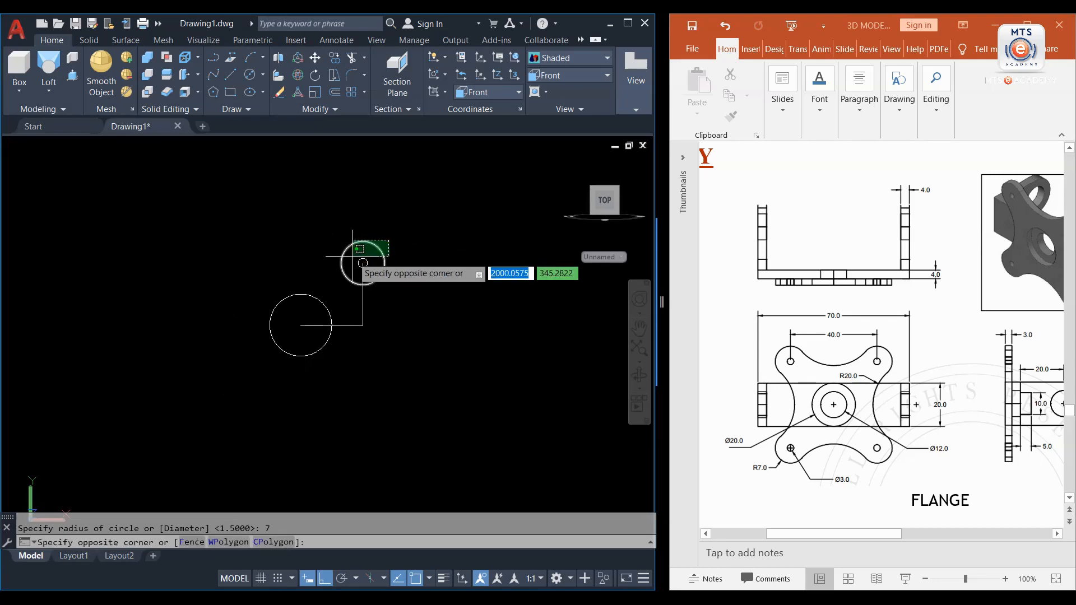
left_click(349, 262)
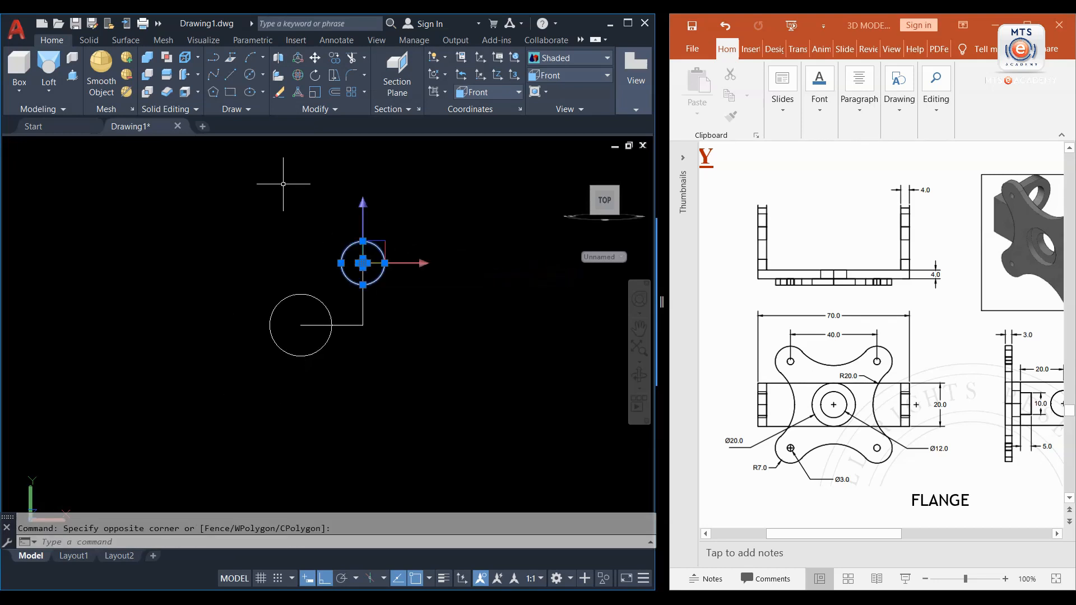
type("M")
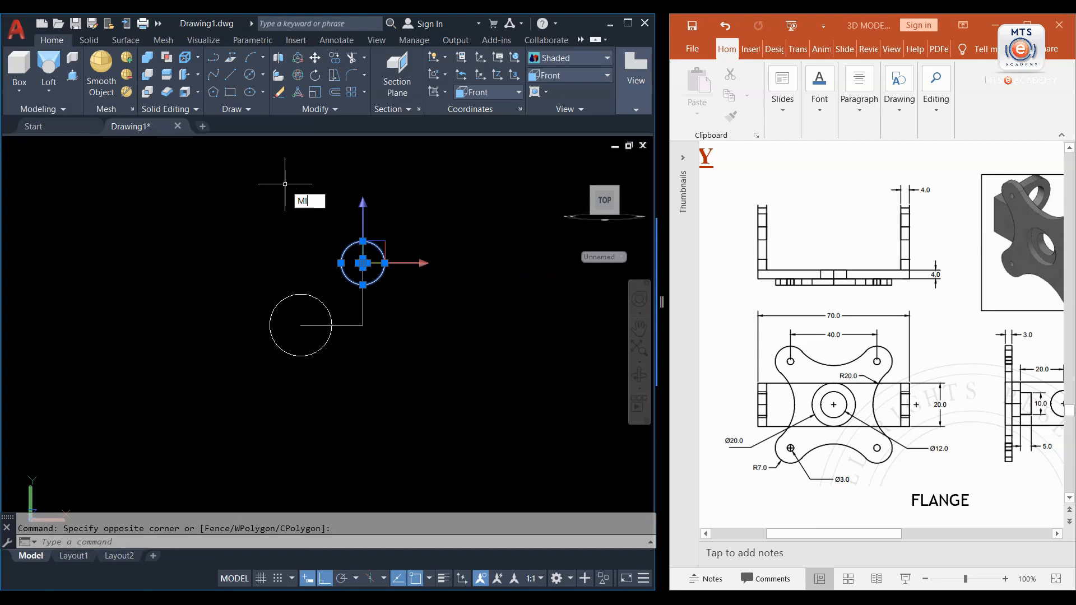
type("I")
key("Return")
left_click(302, 325)
left_click(301, 204)
key("Return")
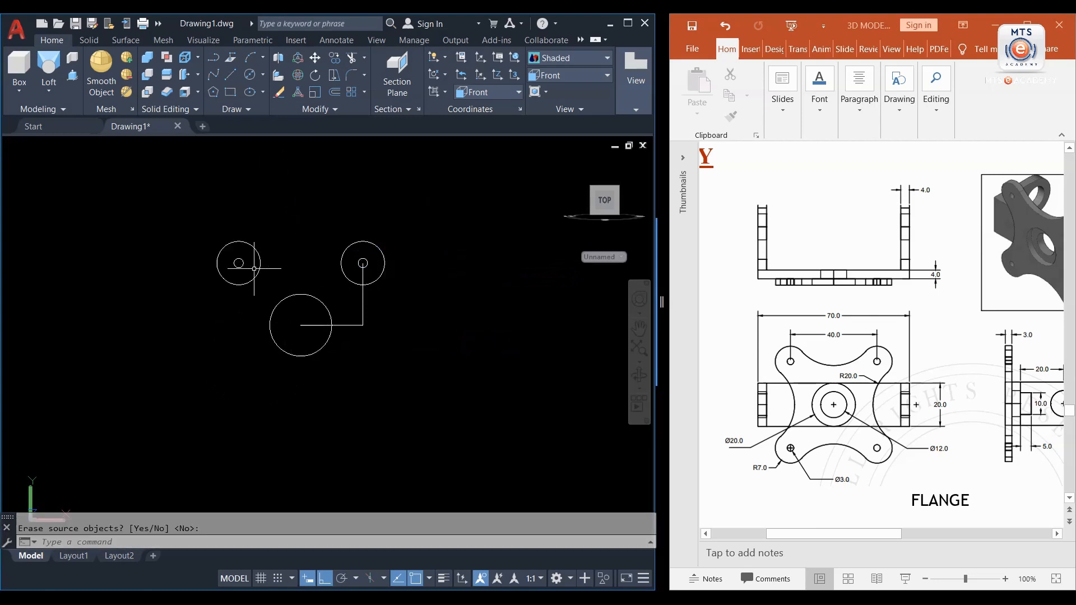
- Mirror both upper pairs of concentric circles about the horizontal construction line, keeping the originals
left_click(264, 237)
left_click(232, 267)
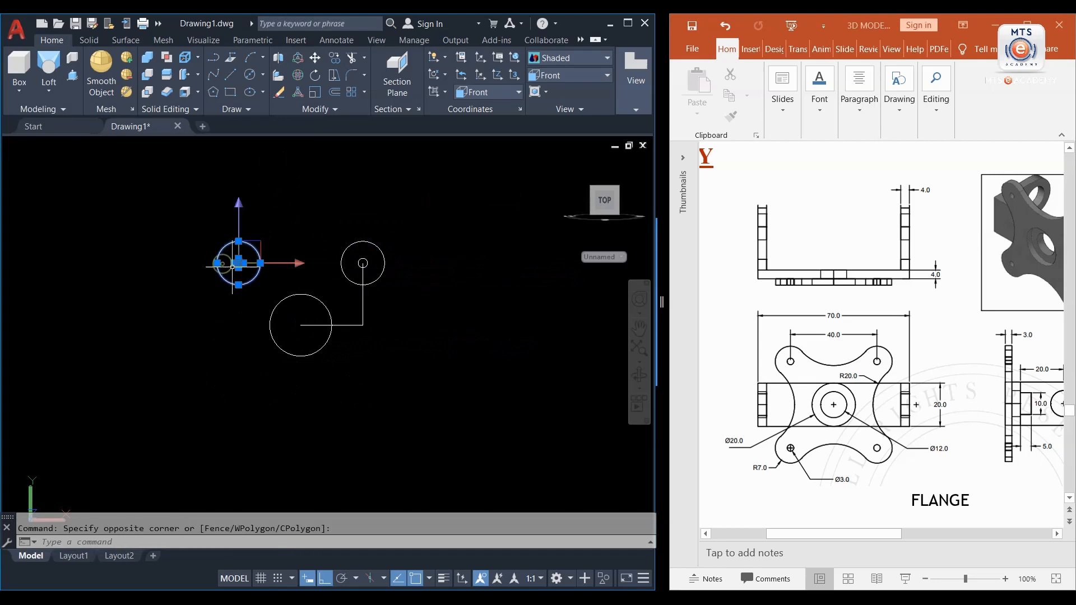
left_click(362, 250)
left_click(342, 269)
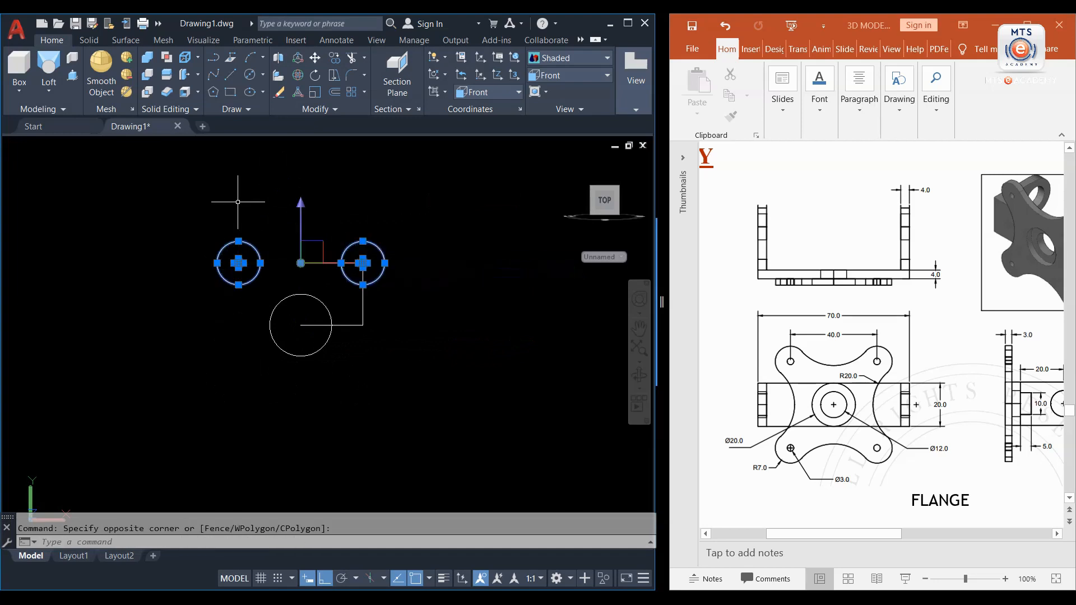
type("mi")
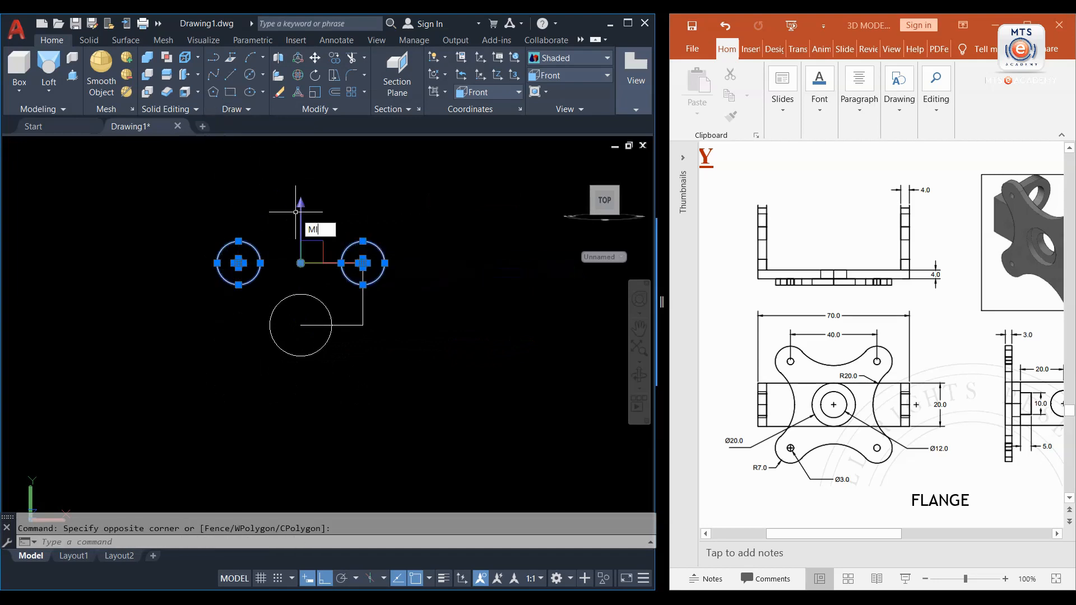
key("Return")
left_click(300, 326)
left_click(365, 325)
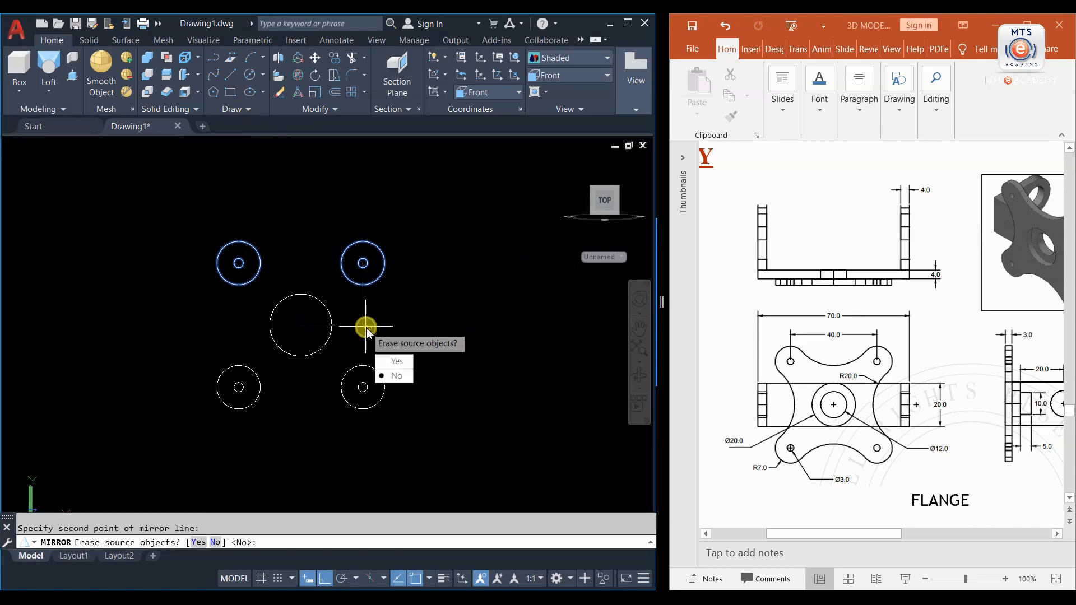
key("Return")
- Delete the horizontal and vertical construction lines
left_click(306, 323)
left_click(304, 333)
left_click(367, 310)
left_click(352, 300)
key("Delete")
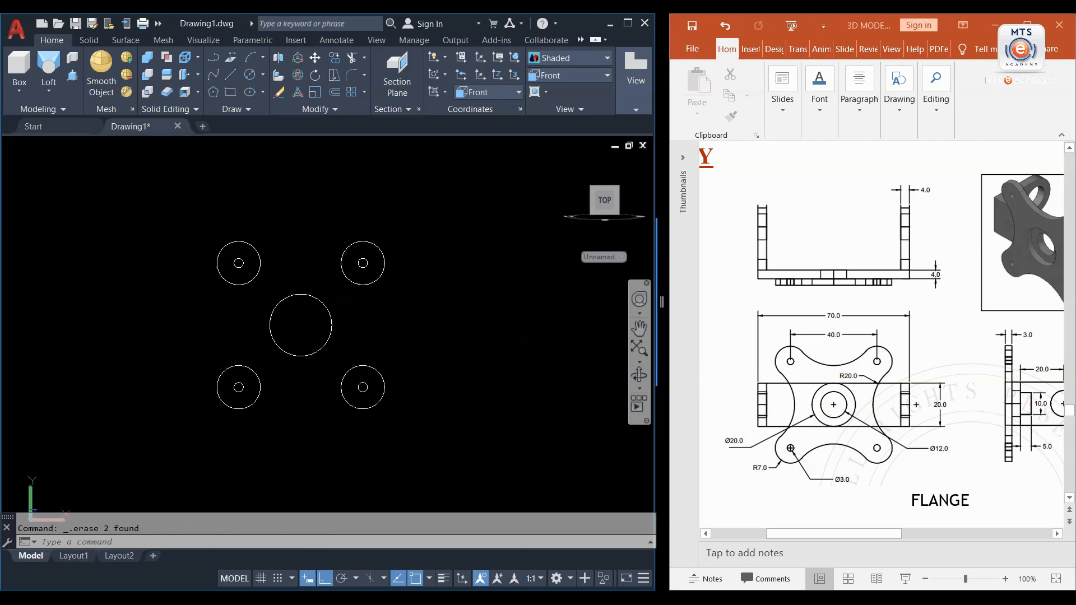
- Join the two upper radius 7 circles with a fillet of radius 20
type("f")
key("Return")
type("r")
key("Return")
type("20")
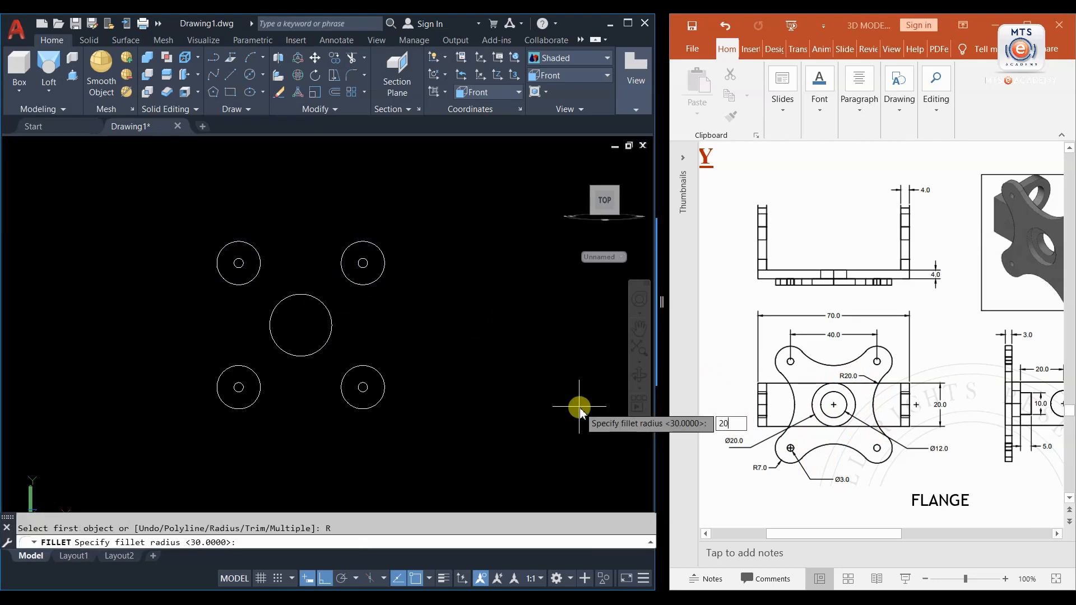
key("Return")
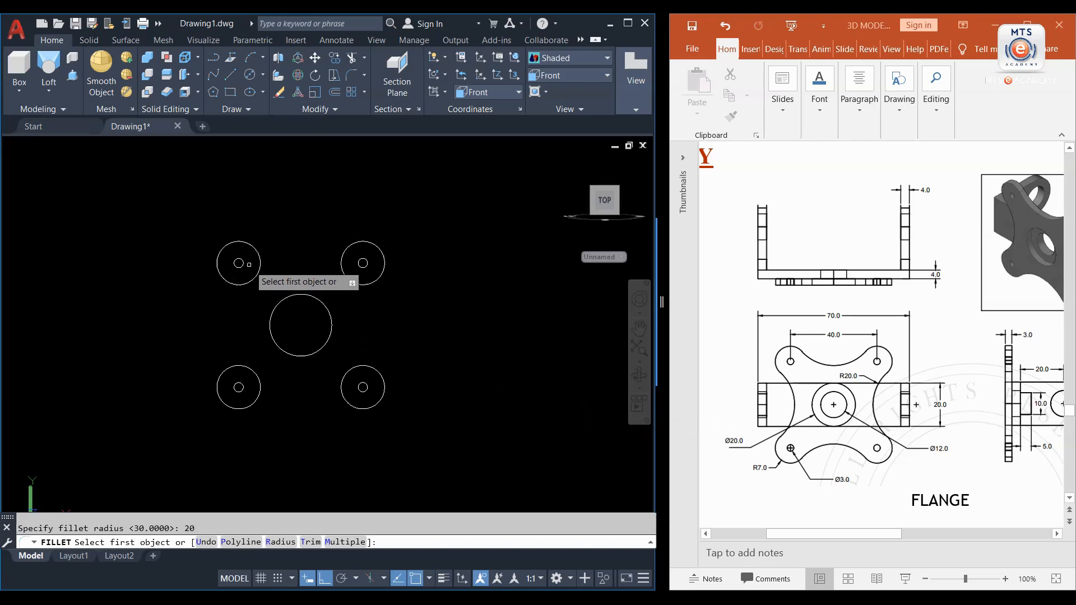
left_click(247, 249)
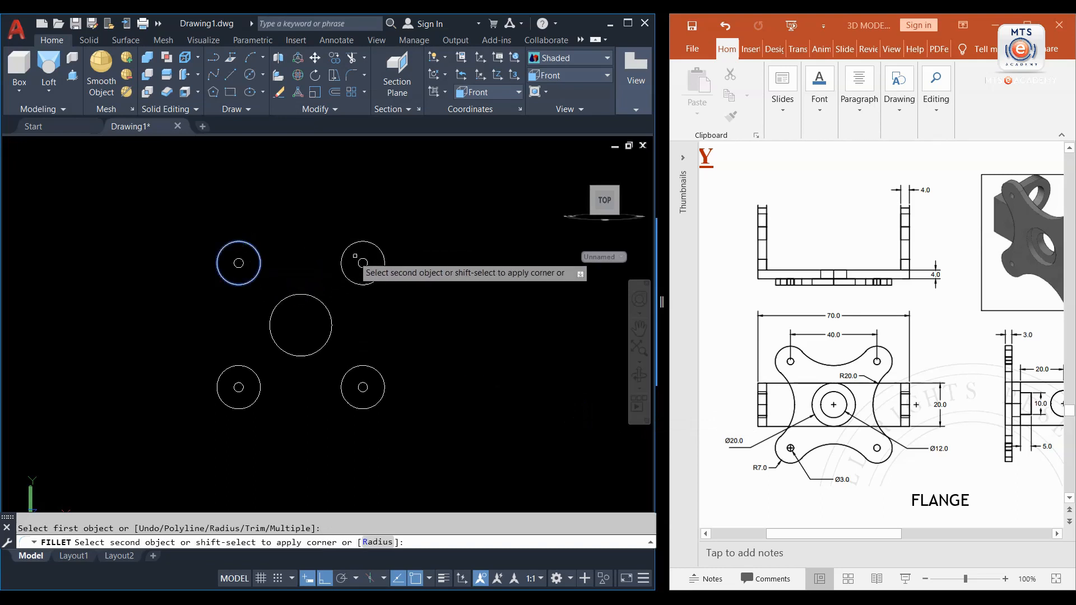
left_click(353, 244)
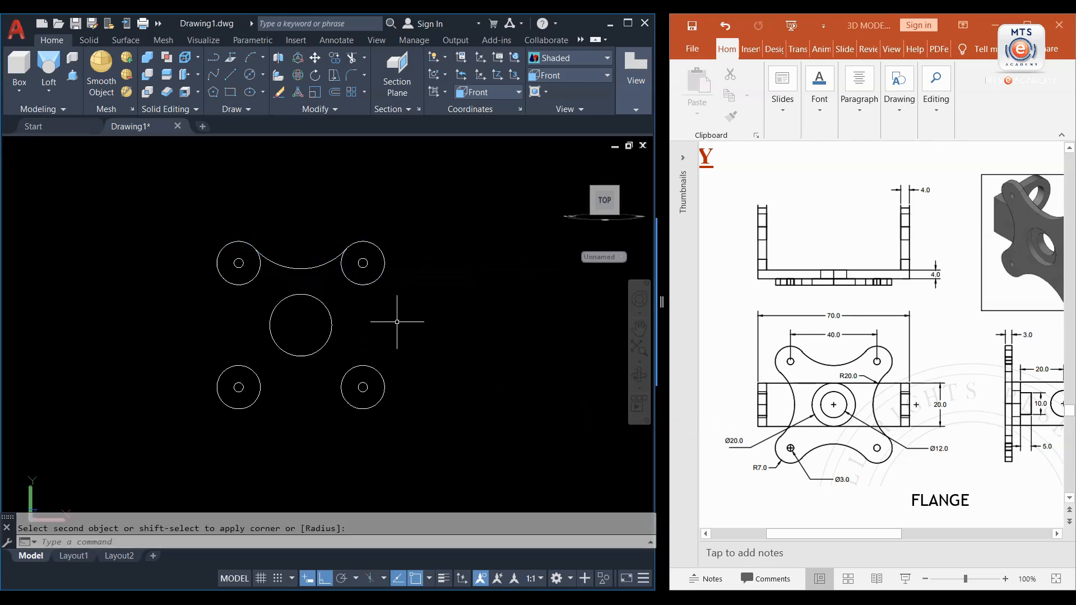
- Add the same radius 20 fillets between the outer corner circles on the flange's right, bottom and left sides
key("Return")
left_click(380, 279)
left_click(379, 361)
key("Return")
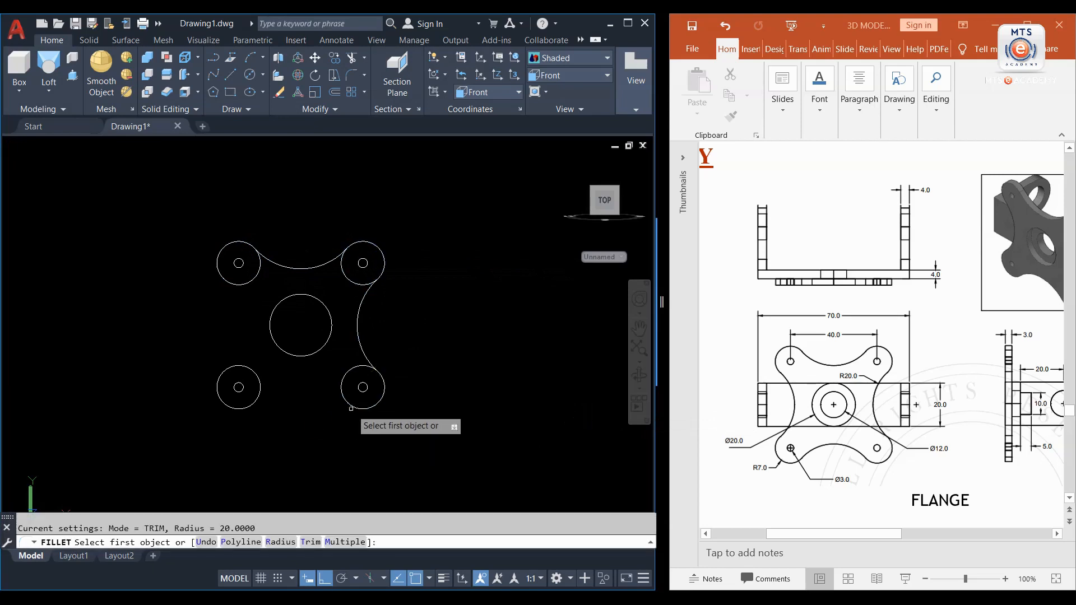
left_click(351, 409)
left_click(218, 415)
key("Return")
left_click(221, 376)
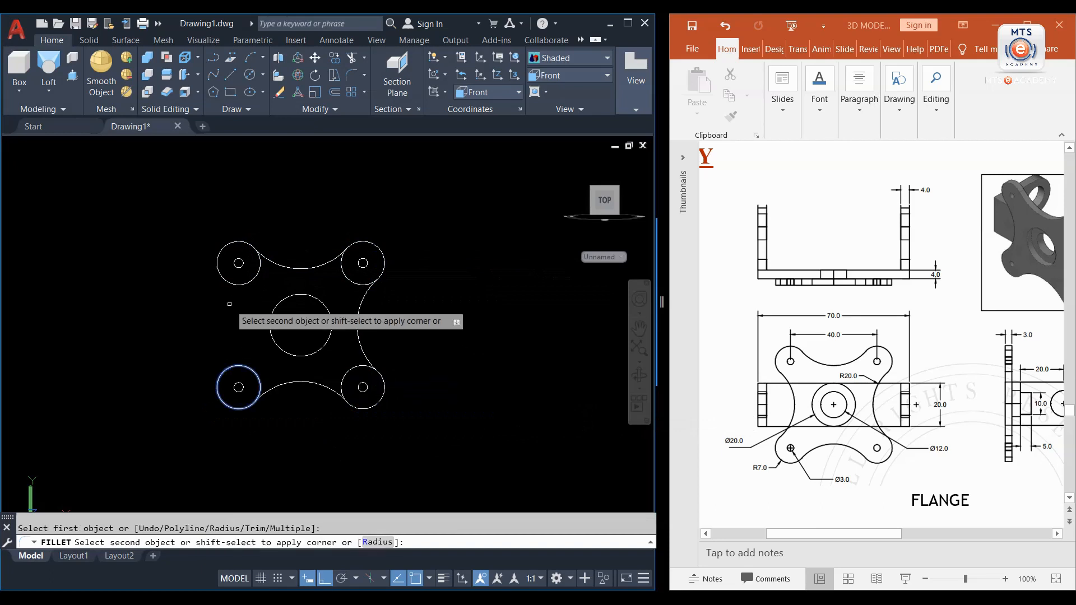
left_click(230, 283)
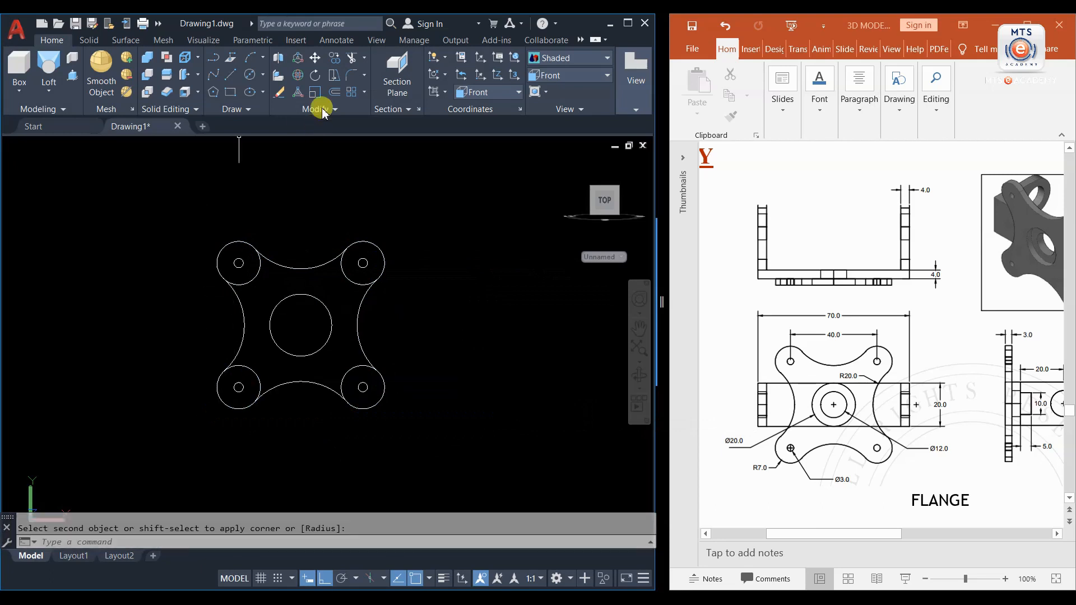
- Trim the inner arcs of the four radius 7 corner circles to leave one continuous outer flange outline
left_click(351, 58)
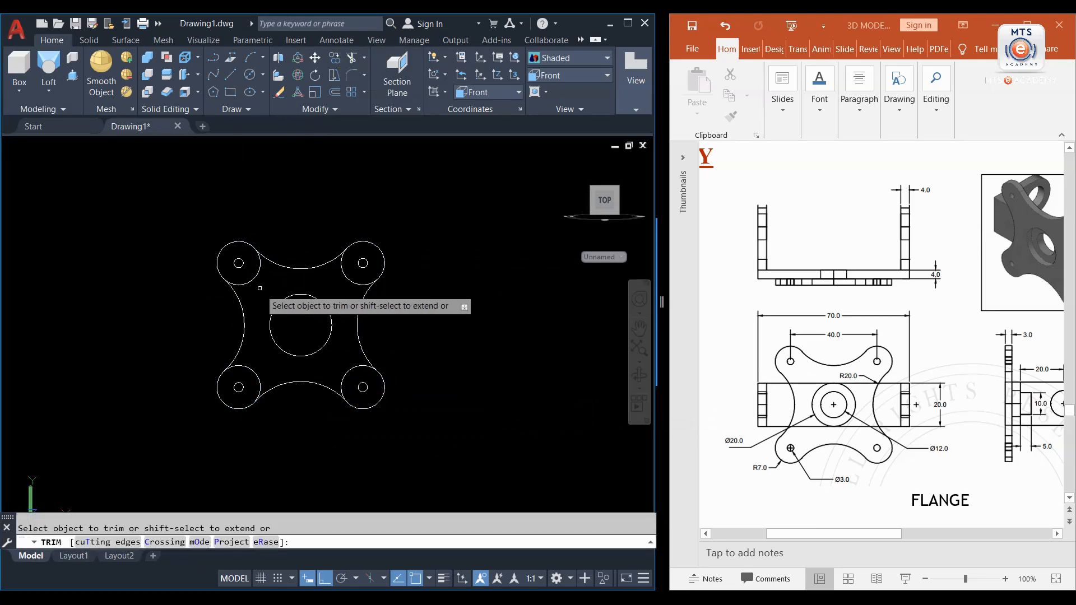
left_click(251, 373)
left_click(263, 369)
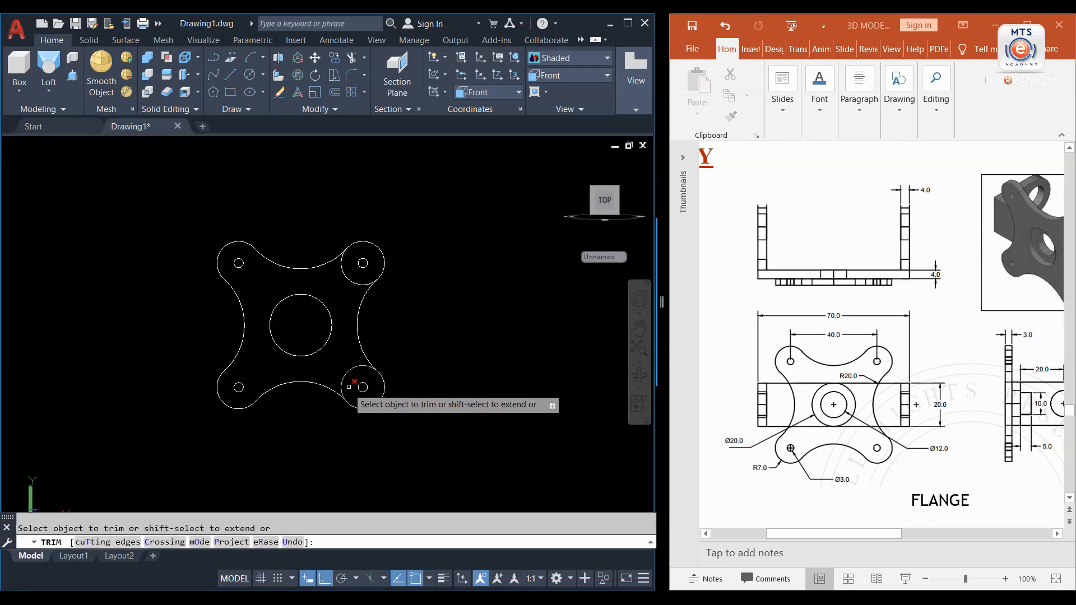
left_click(350, 369)
left_click(351, 278)
key("Return")
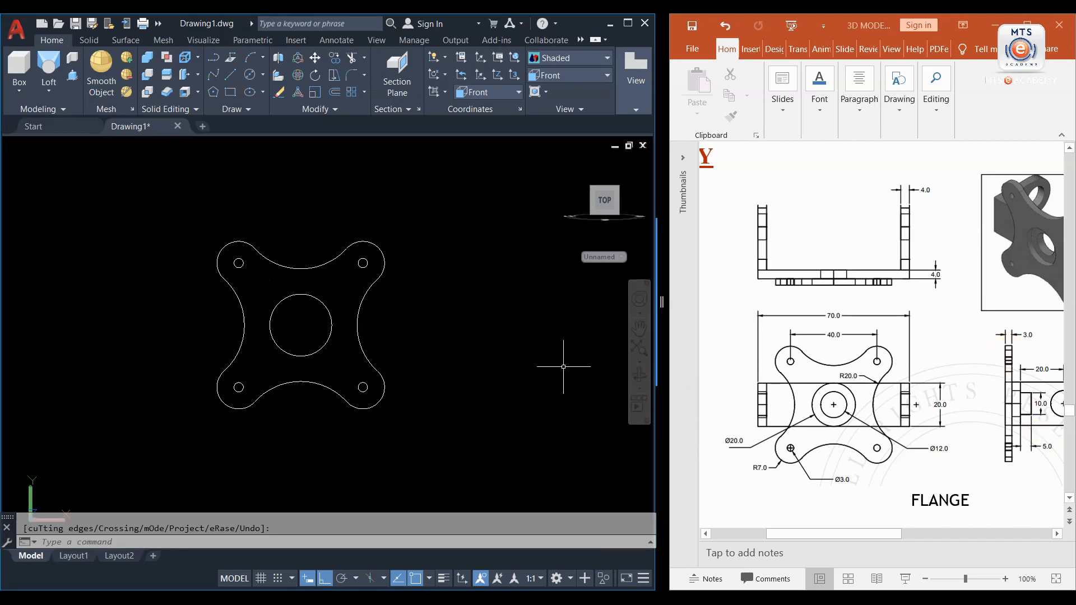
- Press-pull the flange plate's profile to the 3.0 thickness shown in the reference drawing, leaving all five holes open
middle_click_drag(295, 433, 283, 331, "shift")
left_click(73, 74)
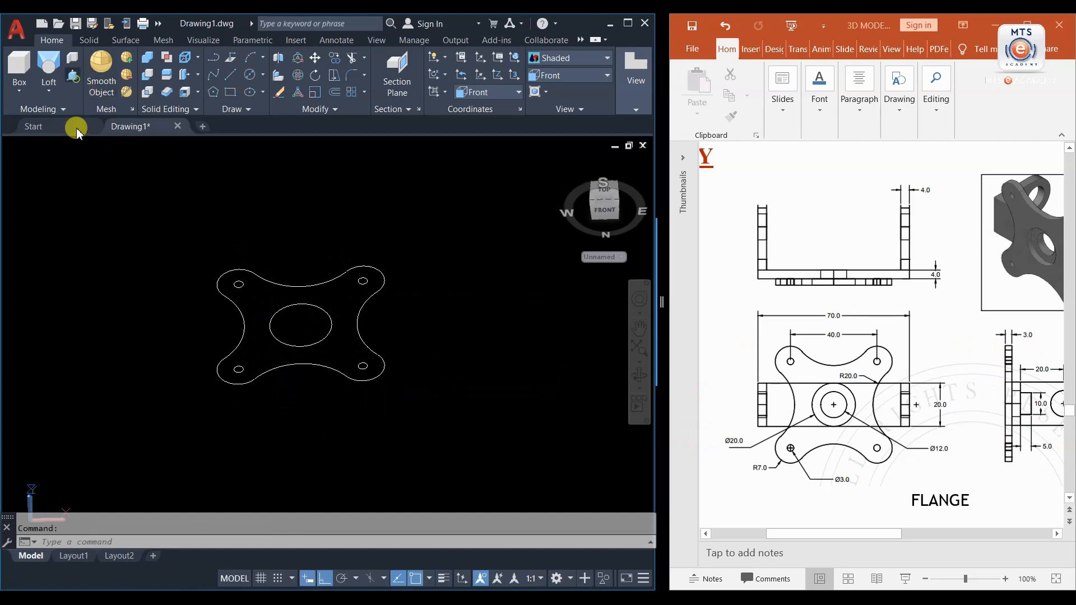
left_click(318, 295)
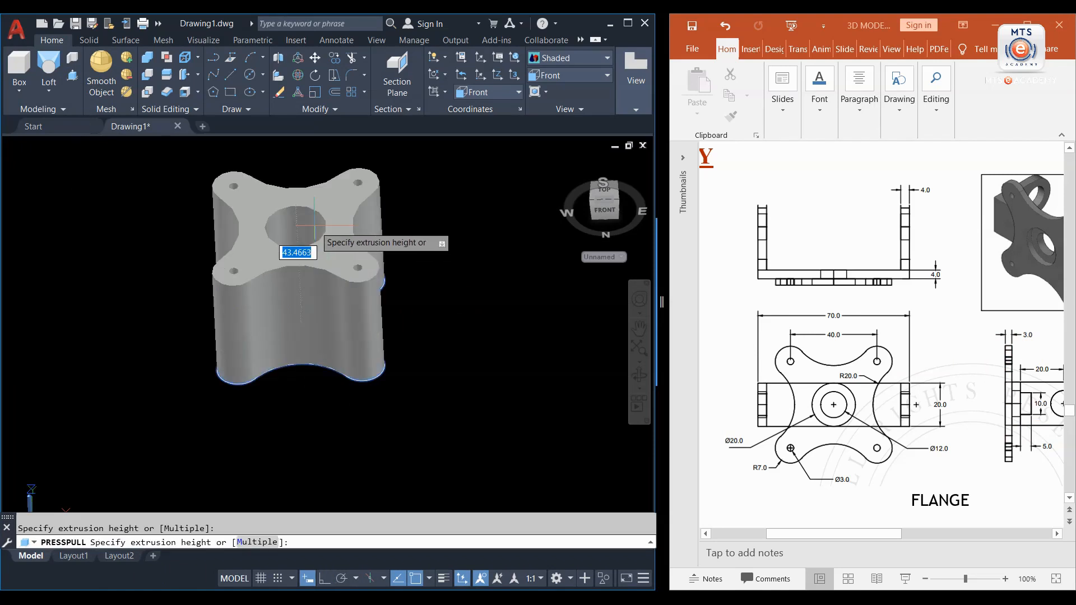
left_click(313, 225)
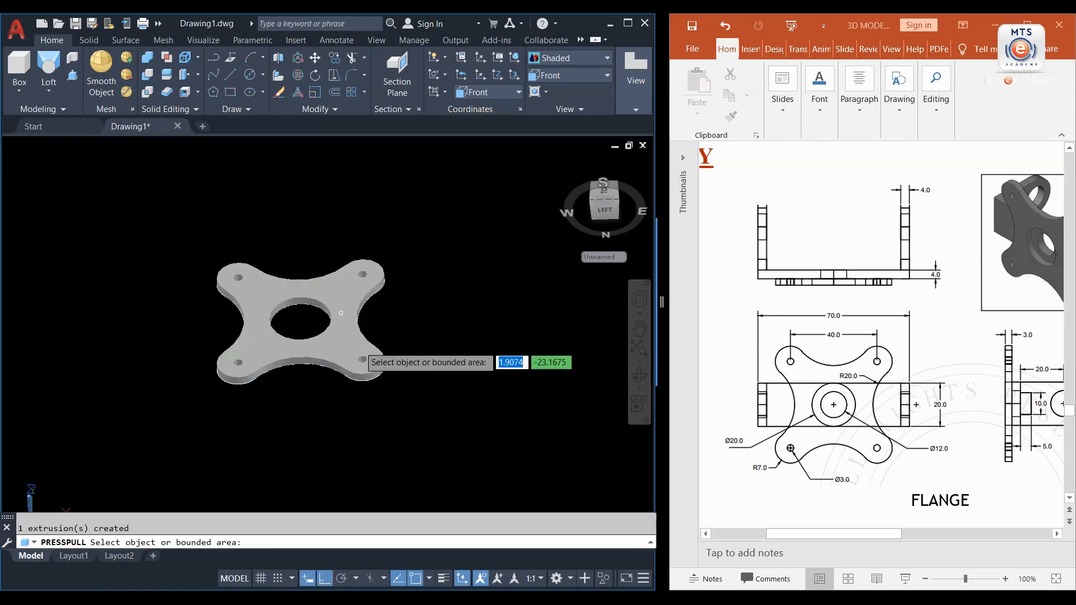
key("Return")
- Set the visual style to Shades of Gray and dismiss the 3D display performance tip
left_click(572, 59)
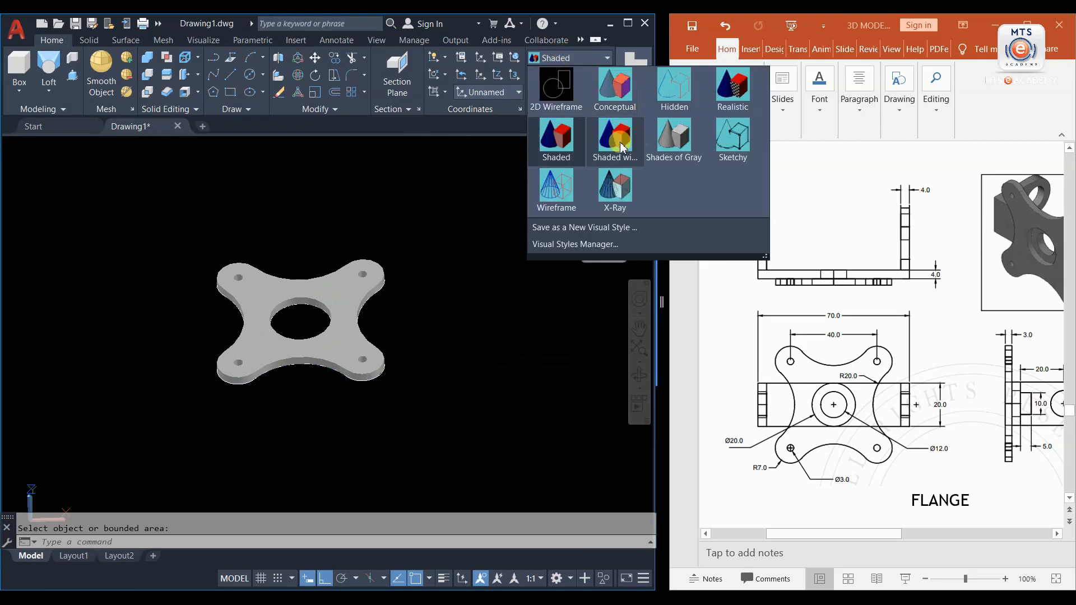
left_click(671, 144)
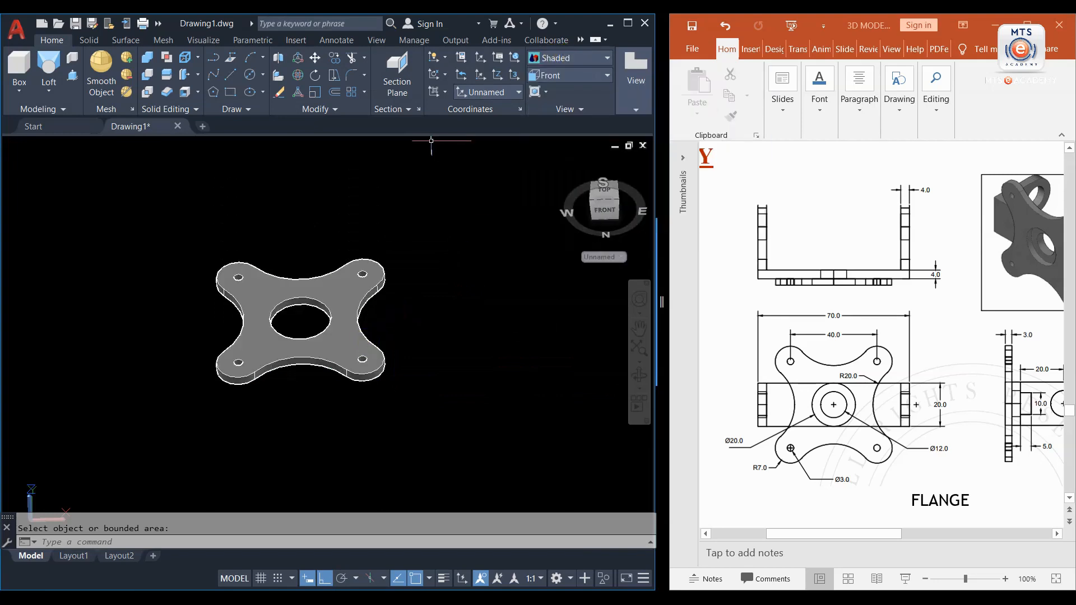
key("Escape")
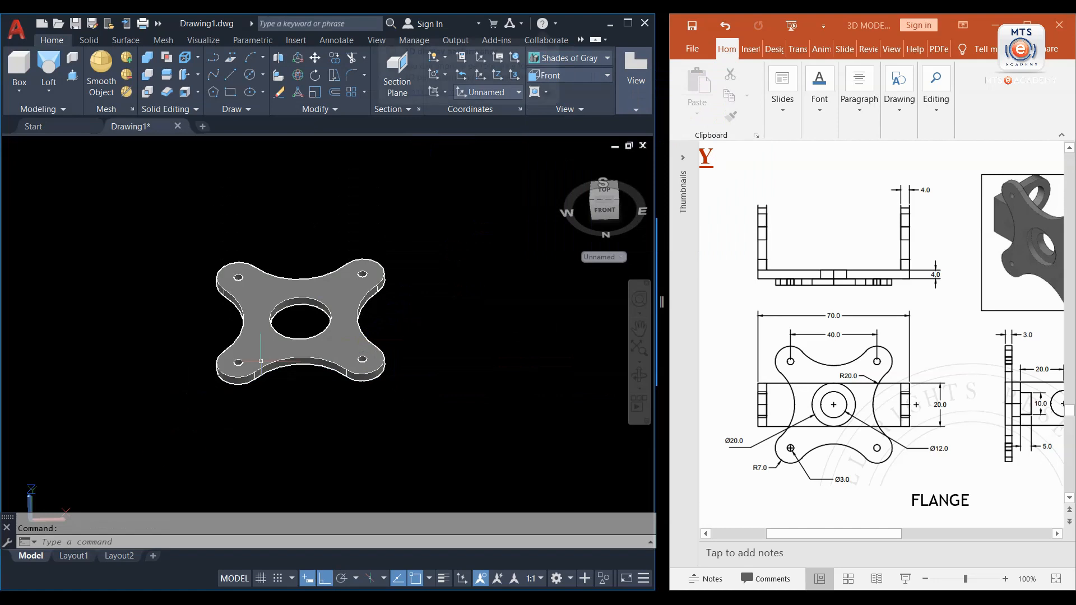
scroll(262, 360, "up", 2)
middle_click_drag(330, 277, 292, 317)
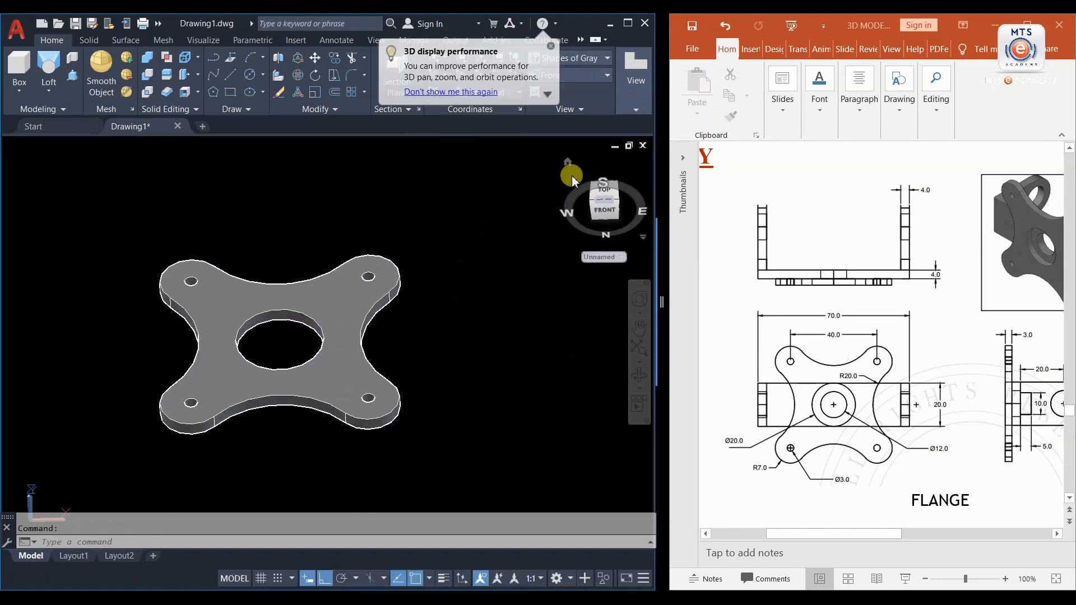
left_click(551, 46)
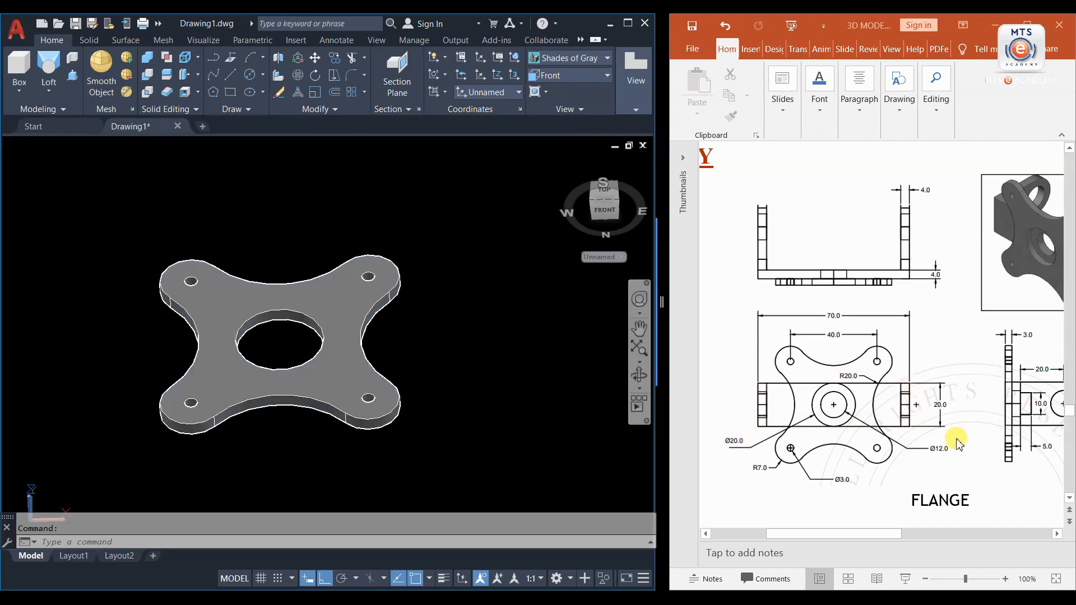
- Examine the U-shaped bracket in the reference drawing's top view and compare it with the modelled plate
left_click(872, 532)
mouse_move(872, 532)
left_mouse_down()
mouse_move(903, 535)
mouse_move(880, 536)
left_mouse_up()
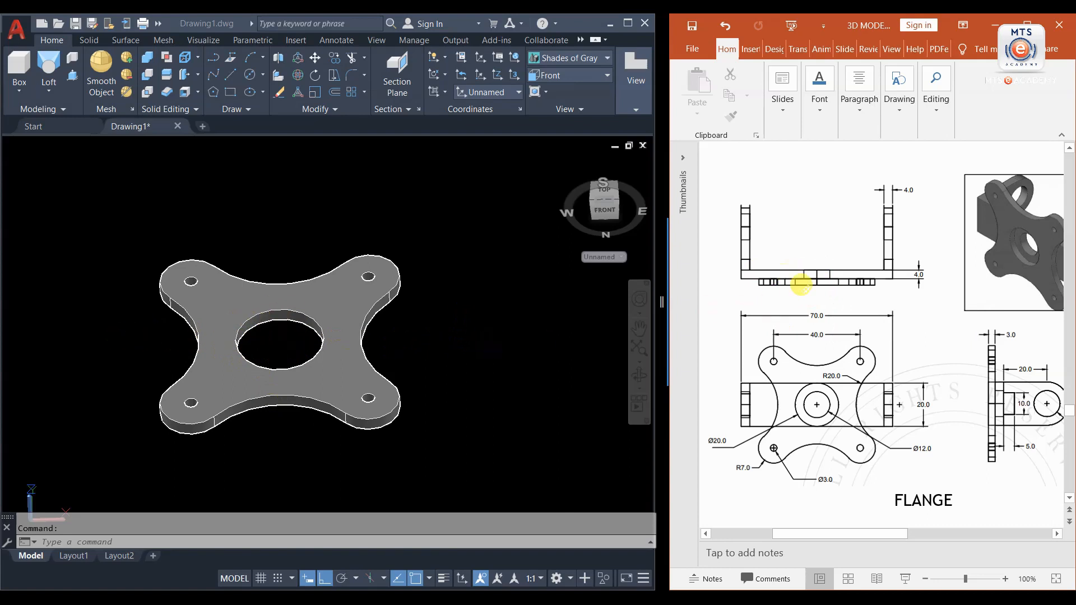
left_click(227, 303)
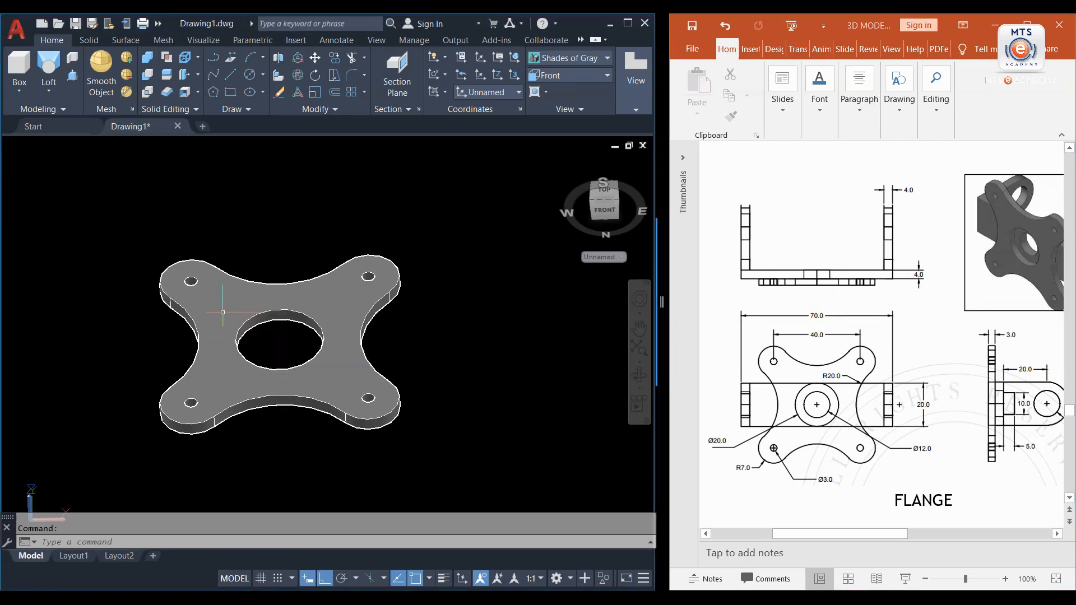
left_click(221, 315)
key("Escape")
left_click(575, 79)
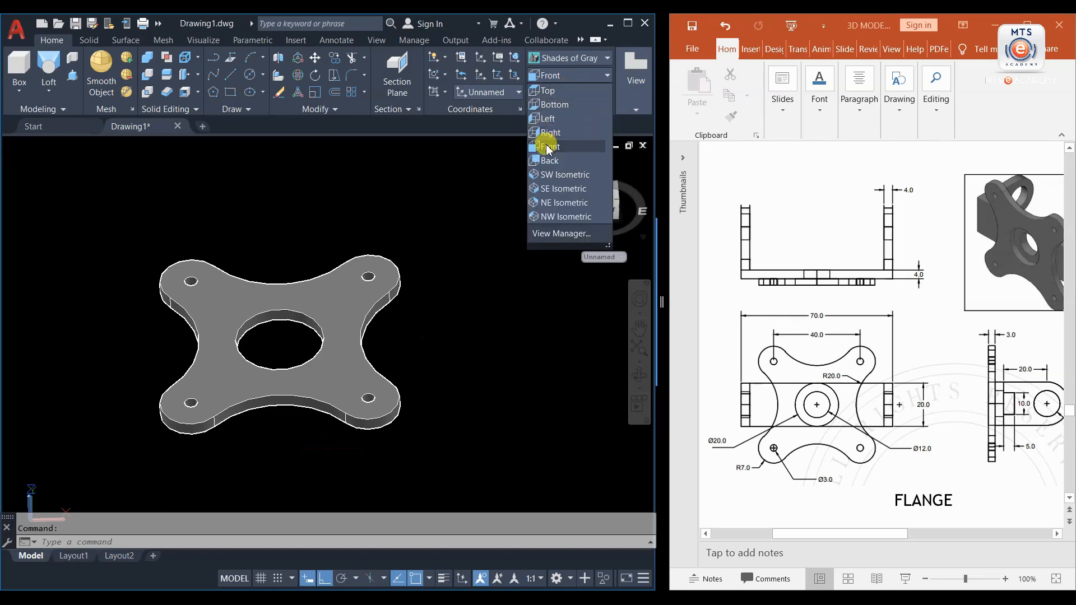
left_click(545, 144)
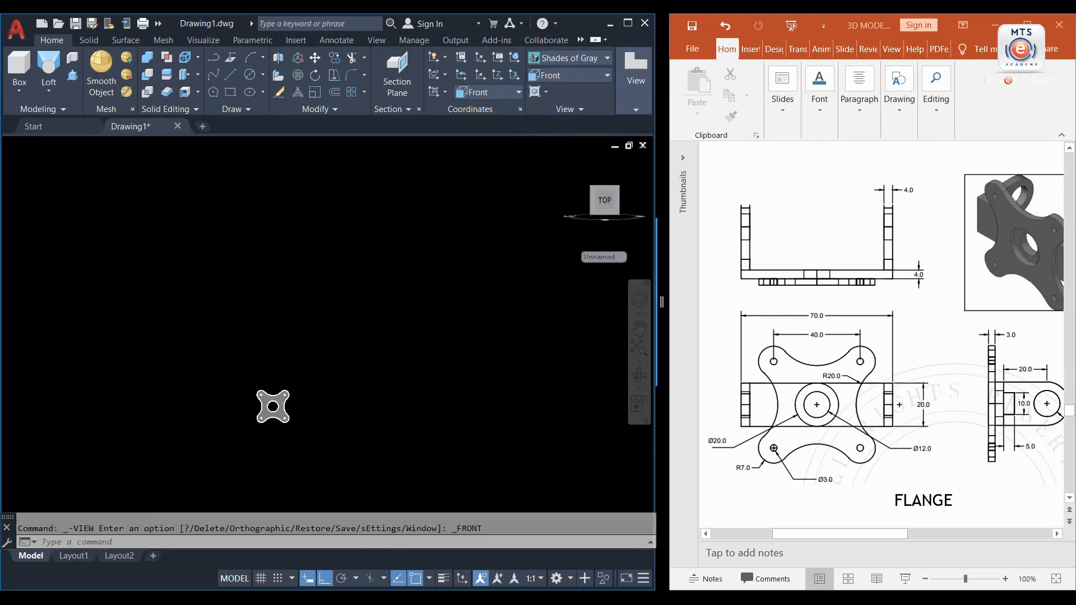
middle_click_drag(334, 400, 300, 380)
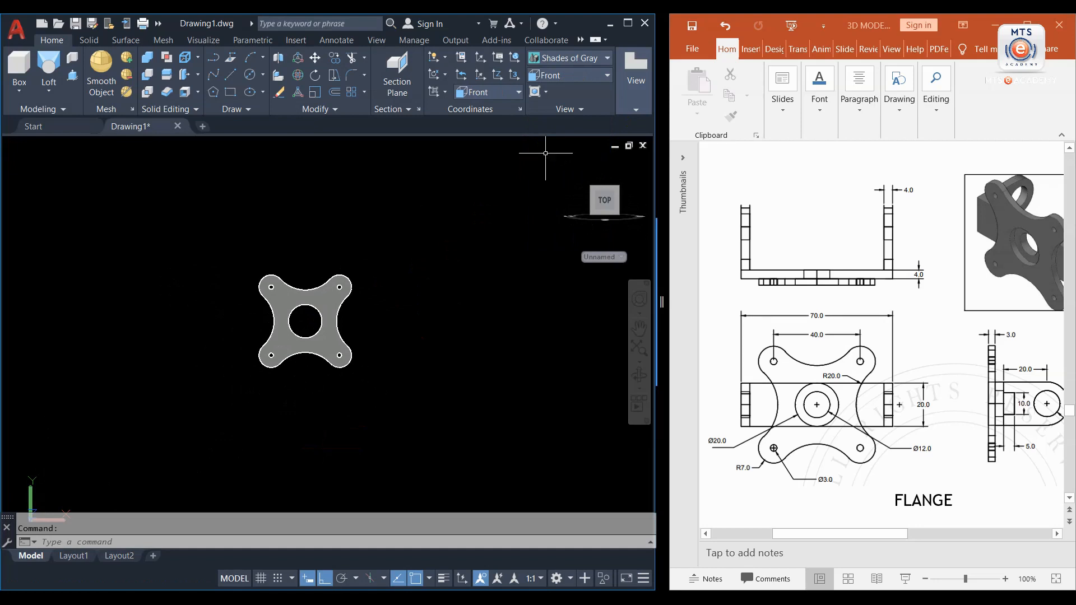
left_click(582, 75)
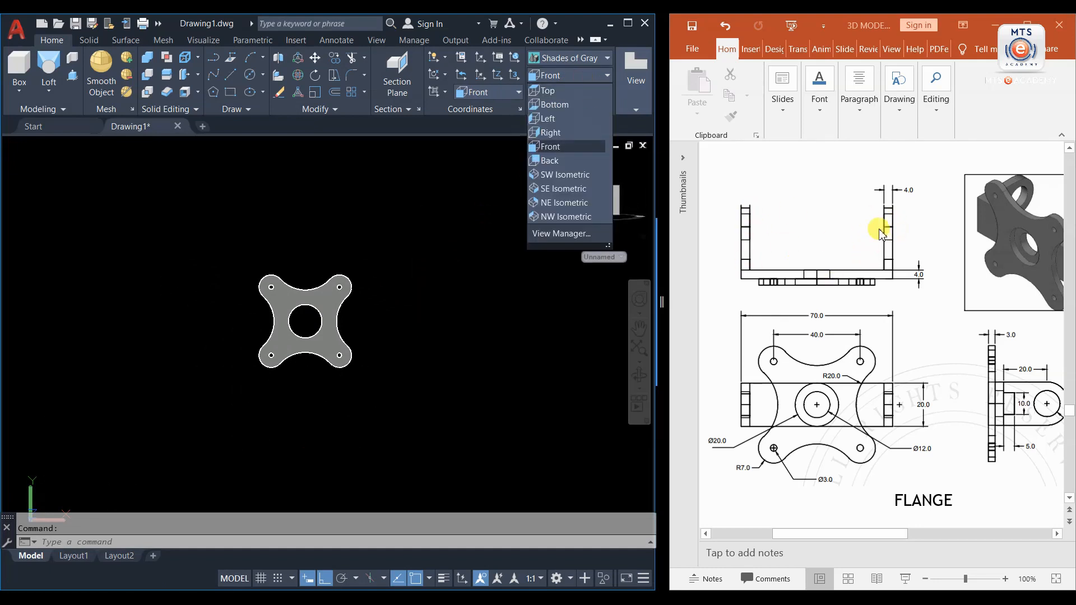
left_click(548, 90)
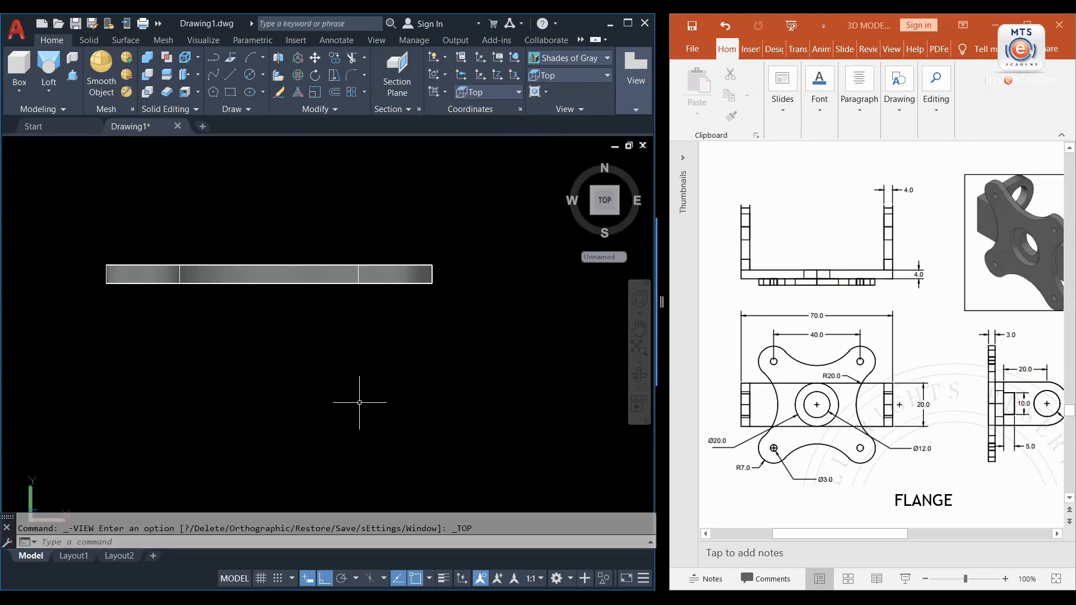
scroll(359, 403, "down", 1)
scroll(385, 313, "up", 1)
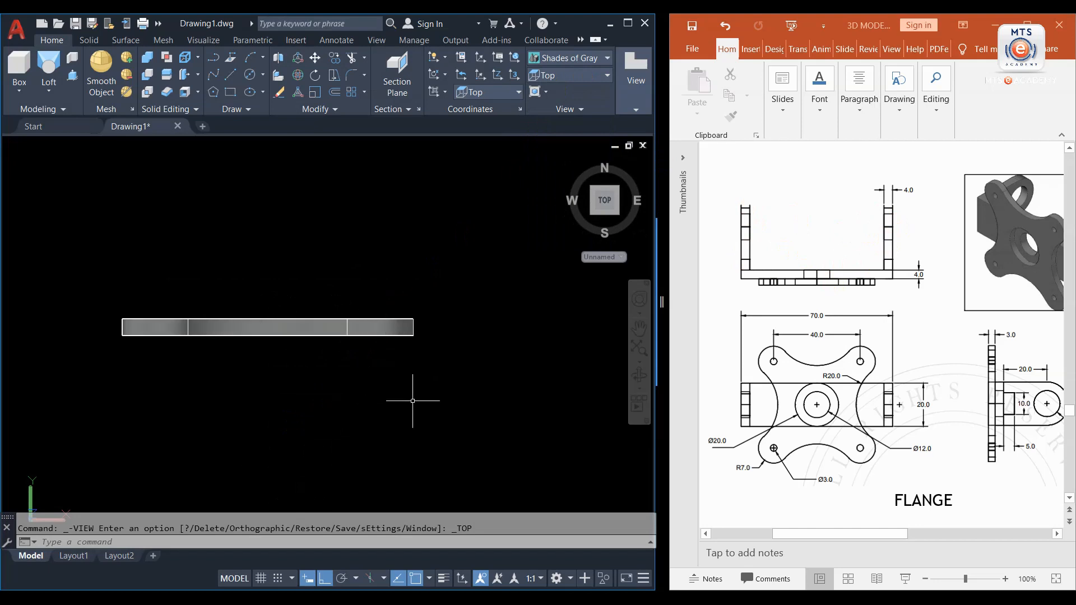
middle_click_drag(416, 398, 381, 403, "shift")
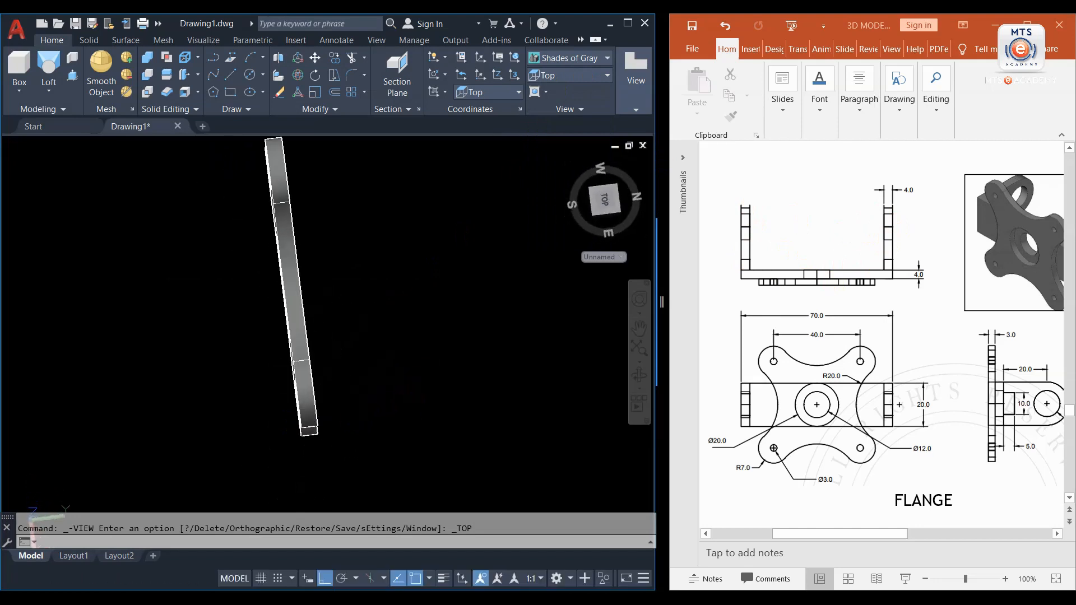
left_click(583, 79)
left_click(566, 88)
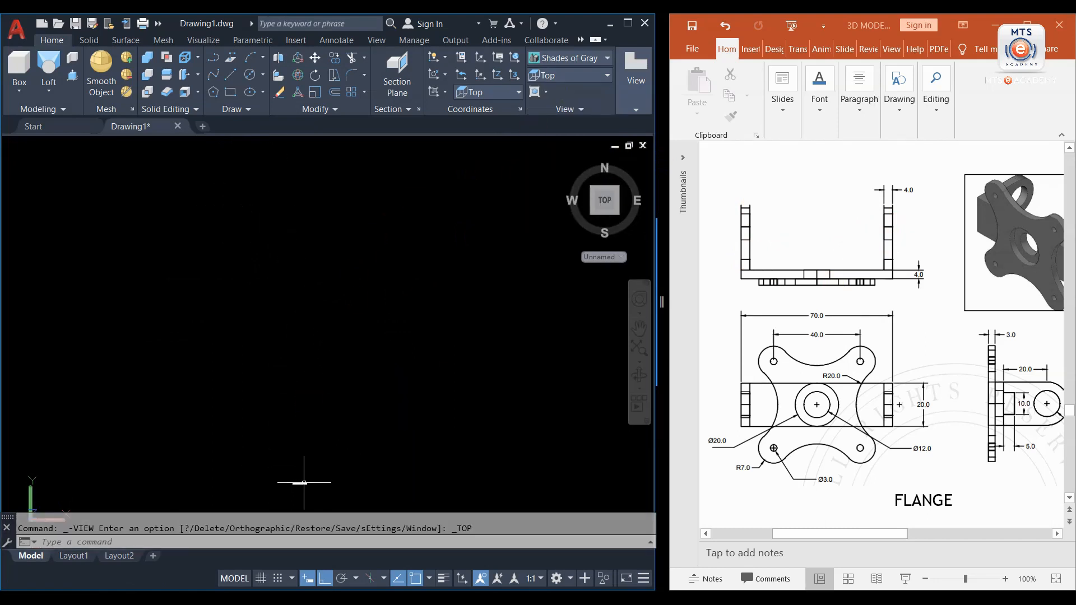
scroll(288, 490, "up", 8)
middle_click_drag(336, 394, 337, 429, "shift")
- In the Top view, draw a horizontal line 70 long in the empty space beside the flange plate
left_click(566, 77)
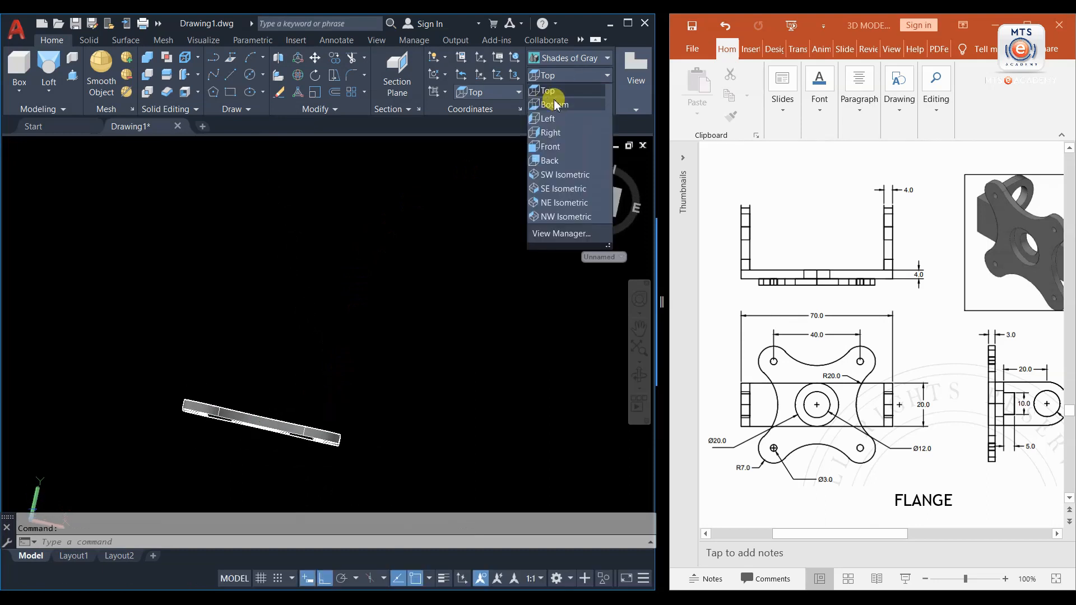
left_click(555, 91)
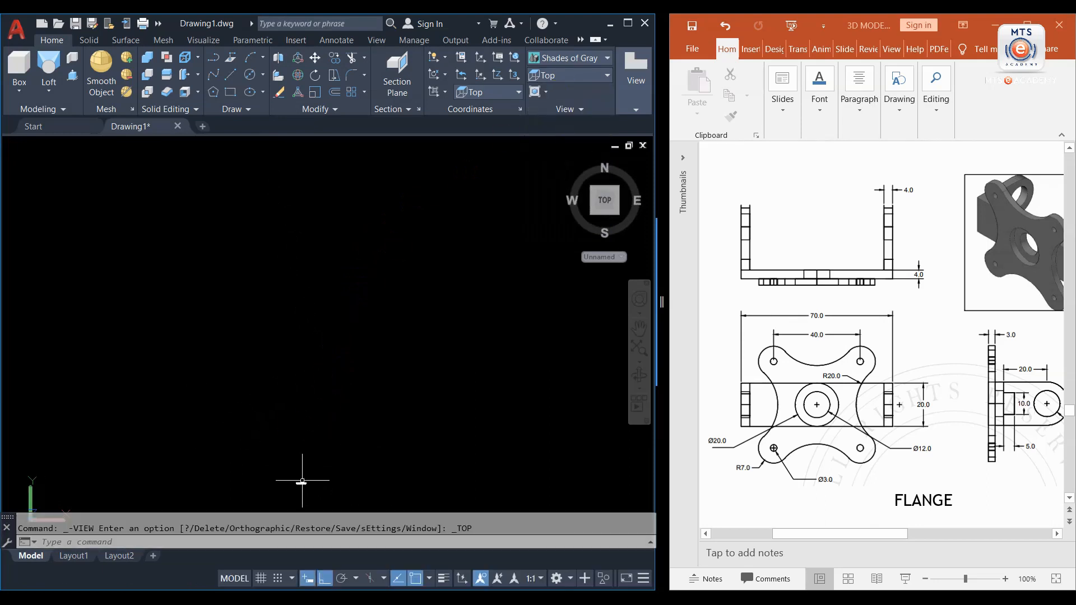
scroll(301, 448, "down", 3)
scroll(299, 445, "up", 3)
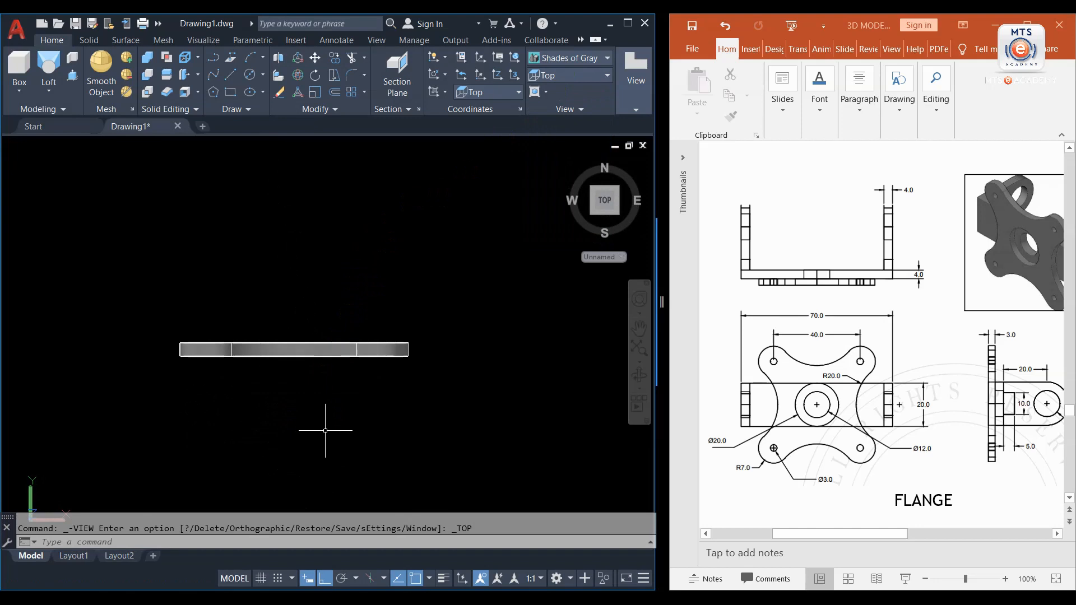
scroll(490, 404, "down", 2)
middle_click_drag(490, 403, 311, 417)
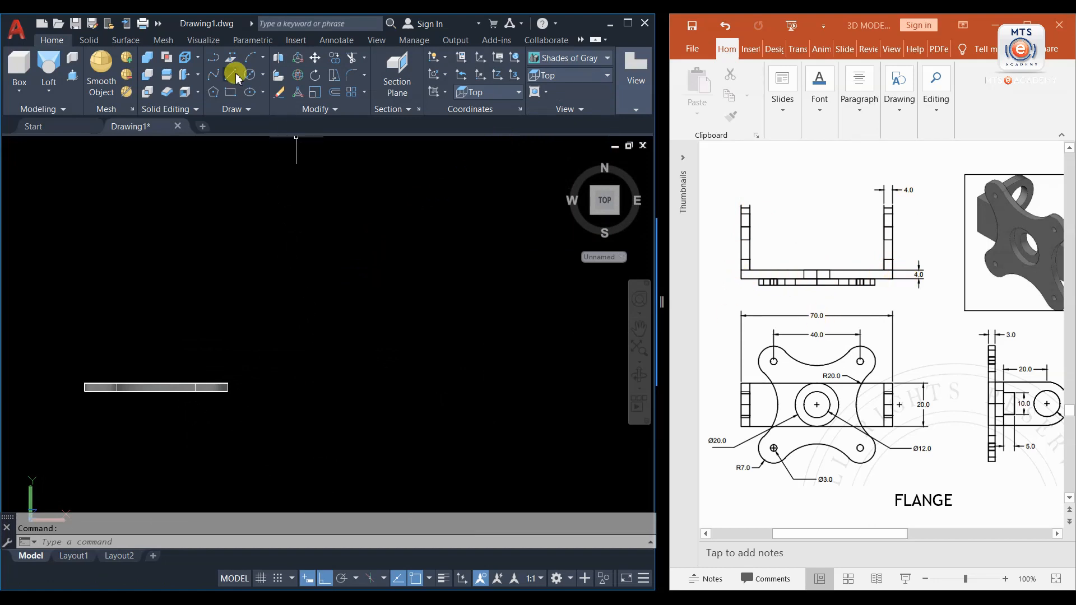
left_click(308, 379)
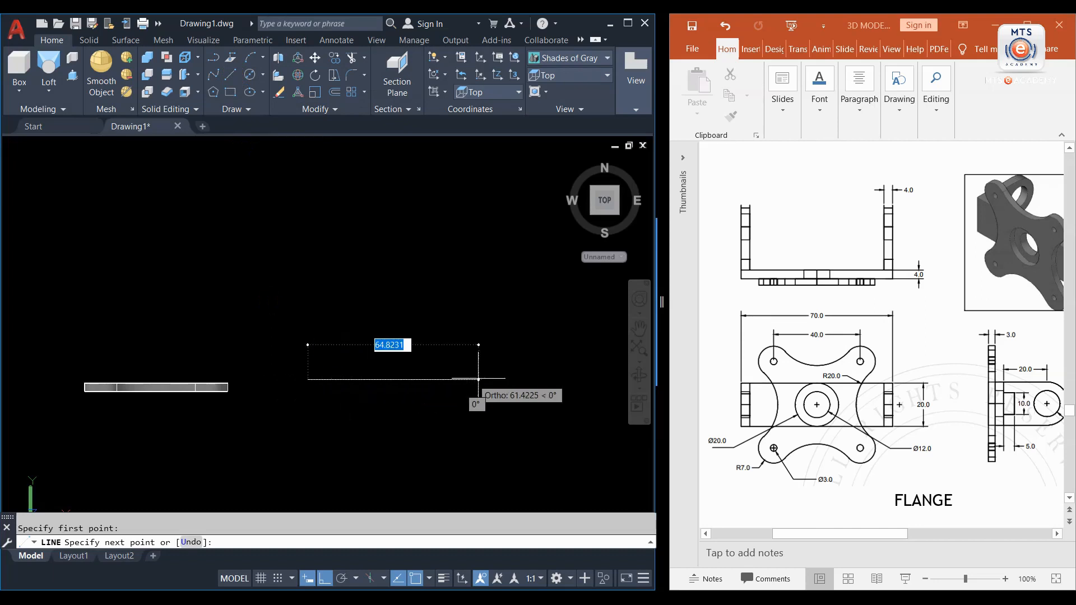
type("70")
key("Return")
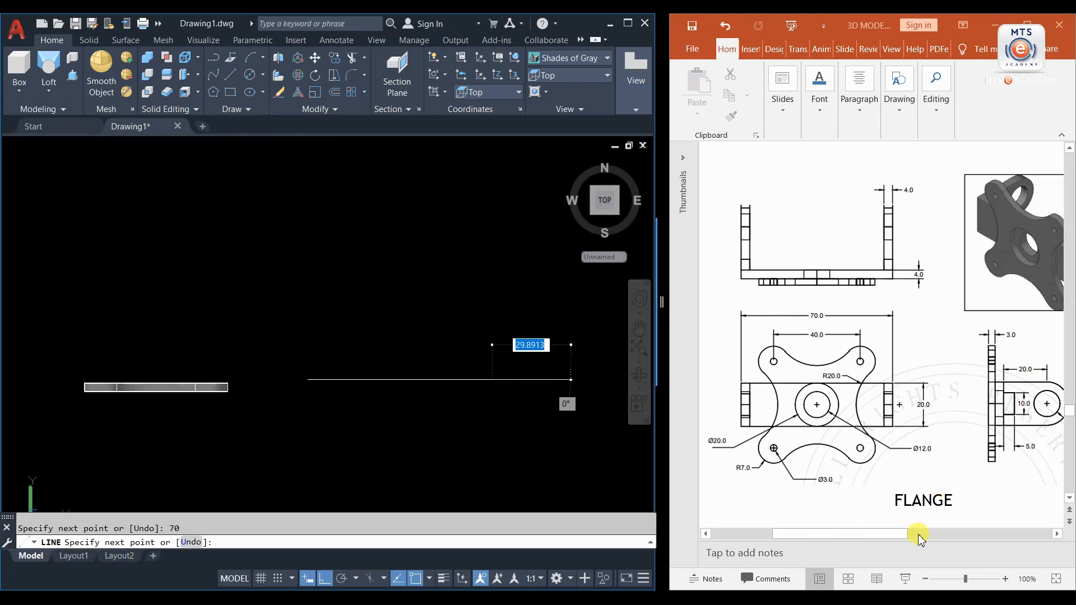
- Check the side arm's dimensions in the reference drawing and draw a vertical segment 34 long upward from the base line's right end
left_click(899, 534)
left_click_drag(900, 534, 929, 538)
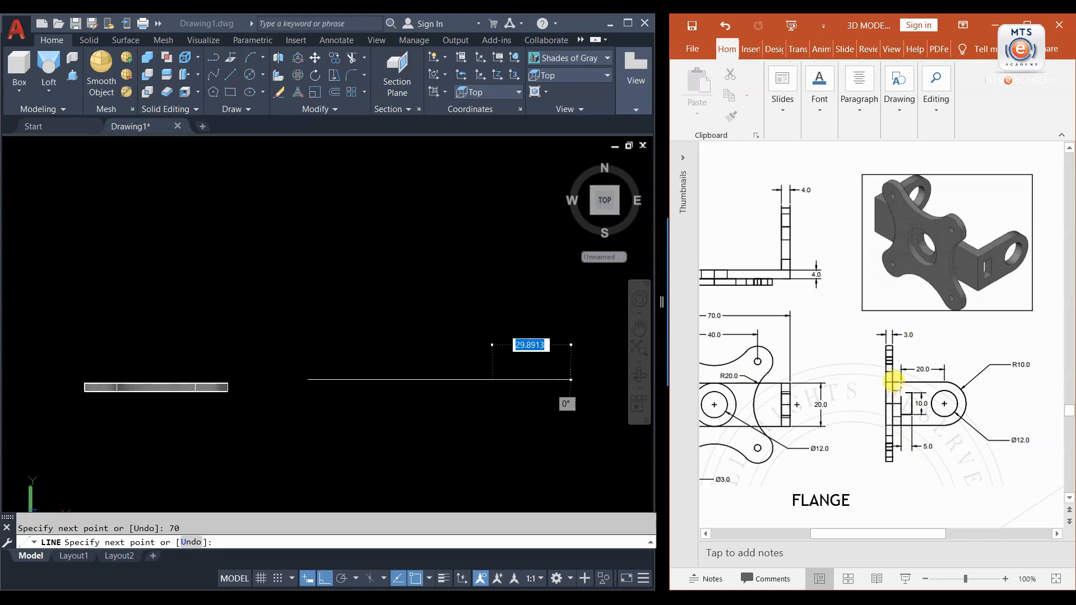
scroll(928, 428, "up", 5, "ctrl")
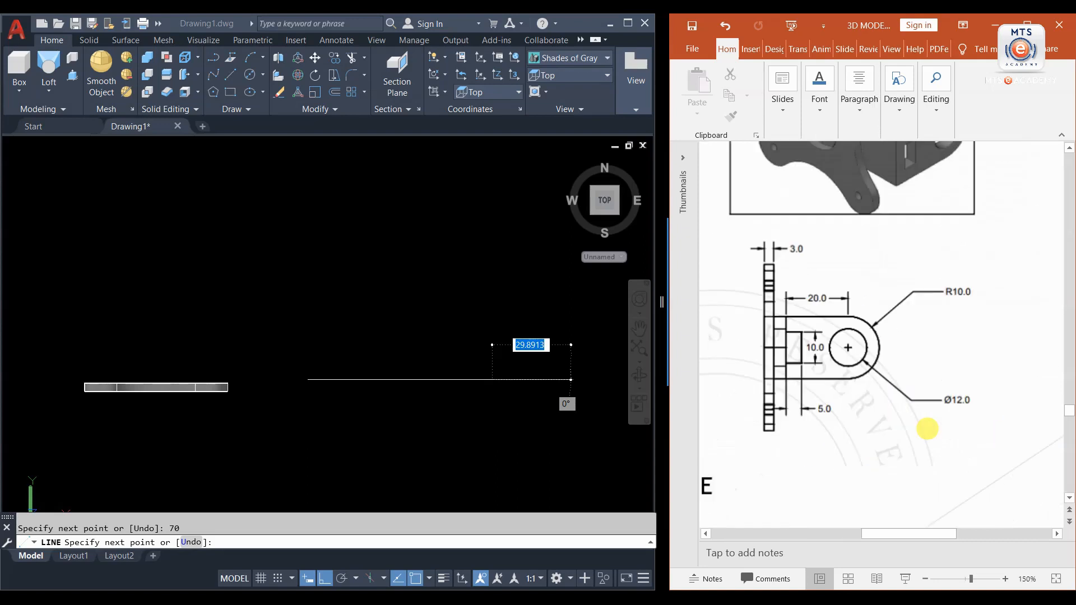
left_click_drag(994, 537, 874, 536)
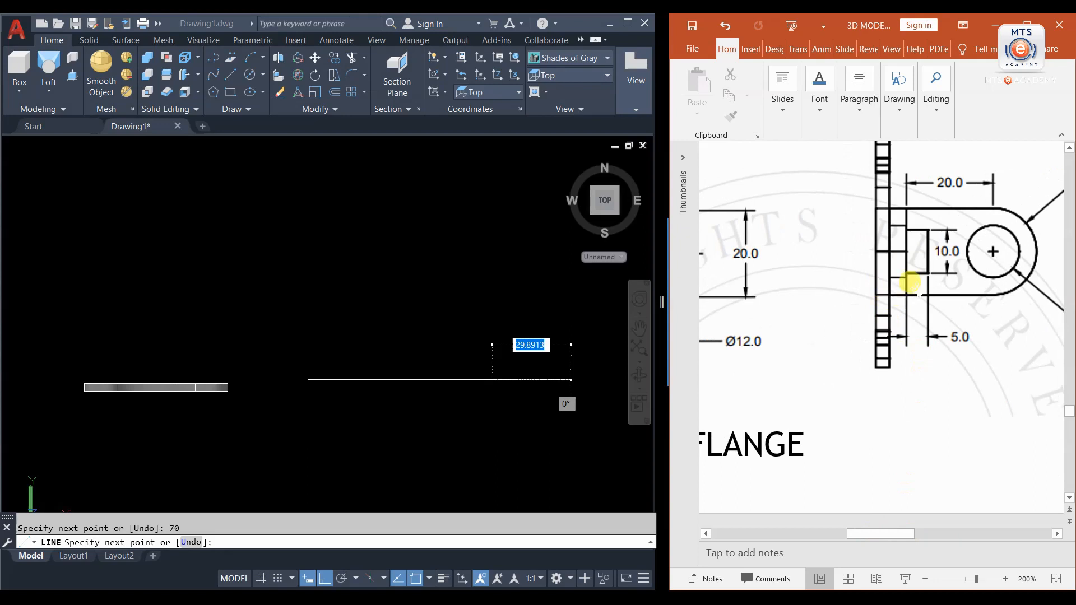
scroll(899, 294, "down", 5, "ctrl")
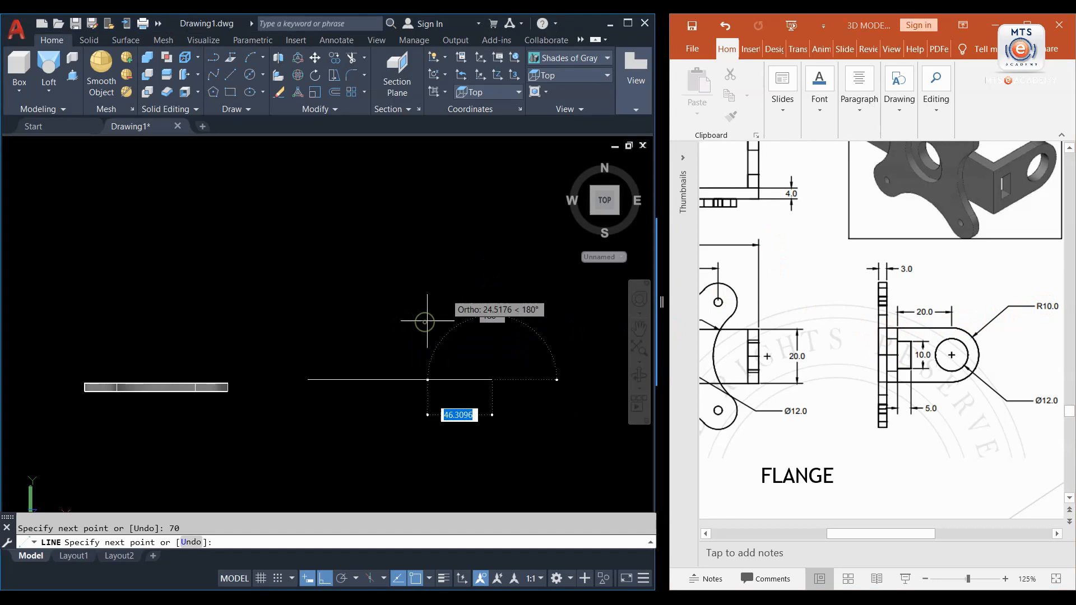
type("3")
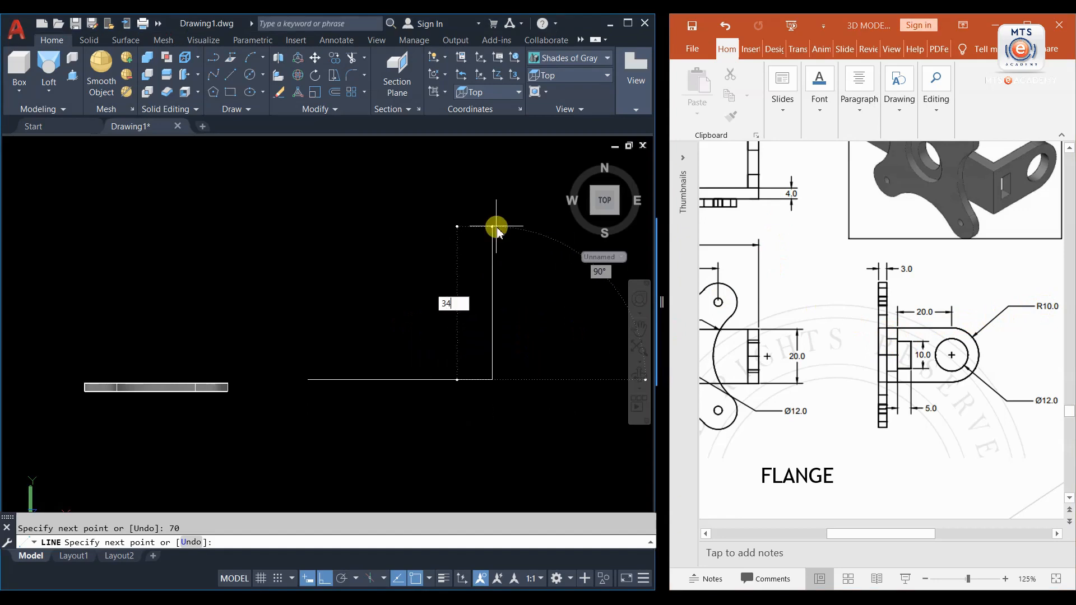
type("4")
key("Return")
key("Return")
- Draw a vertical line upward from the base line's left end, level with the top of the right-hand line
key("Return")
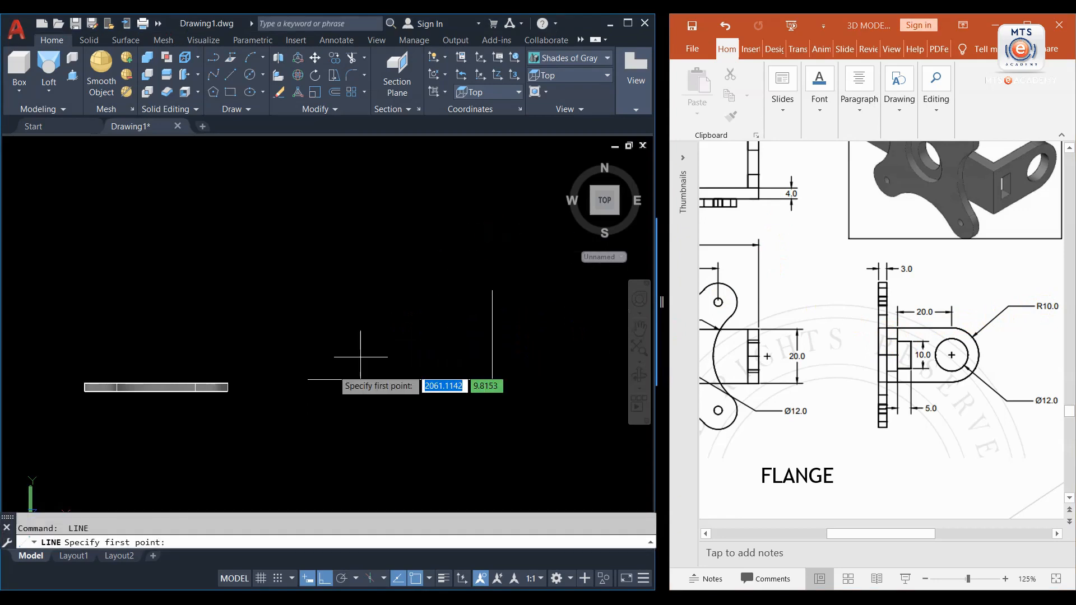
left_click(307, 379)
left_click(334, 288)
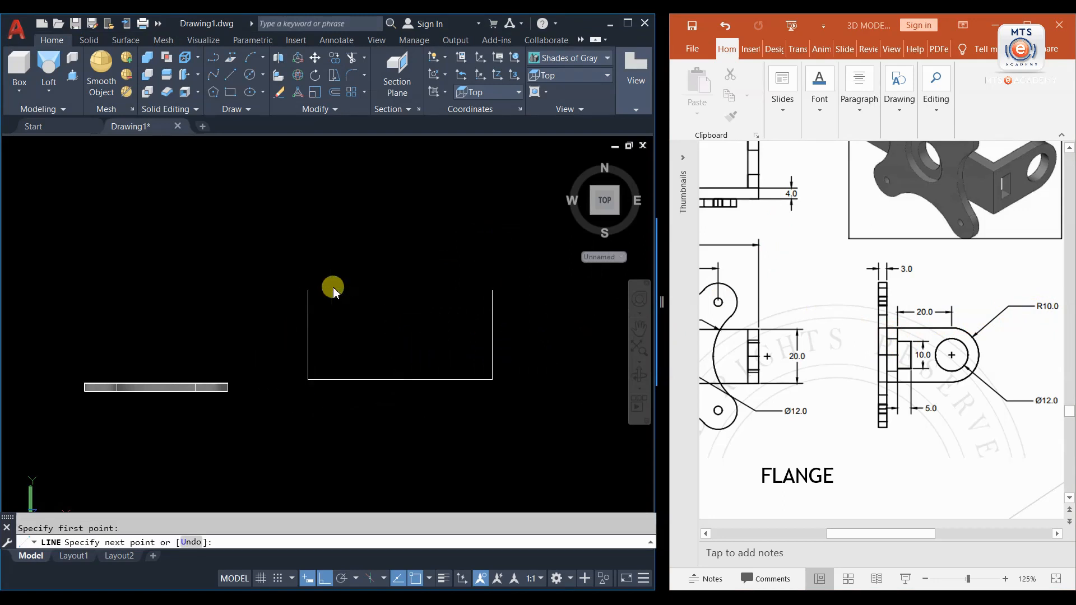
right_click(334, 288)
- Join the base line and the two vertical lines into a single polyline
type("j")
key("Return")
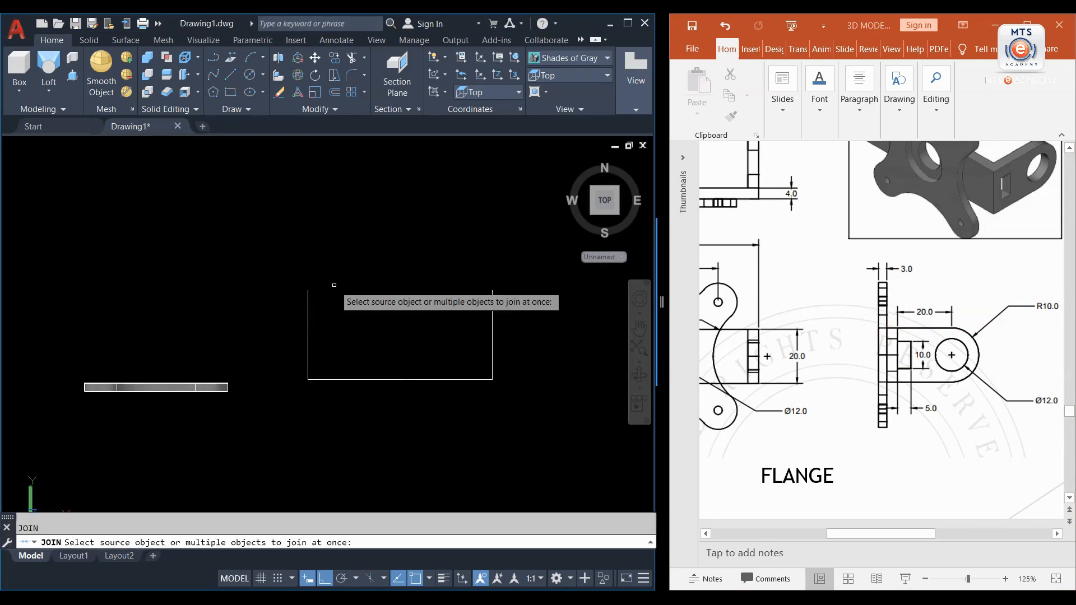
left_click(511, 310)
left_click(300, 391)
key("Return")
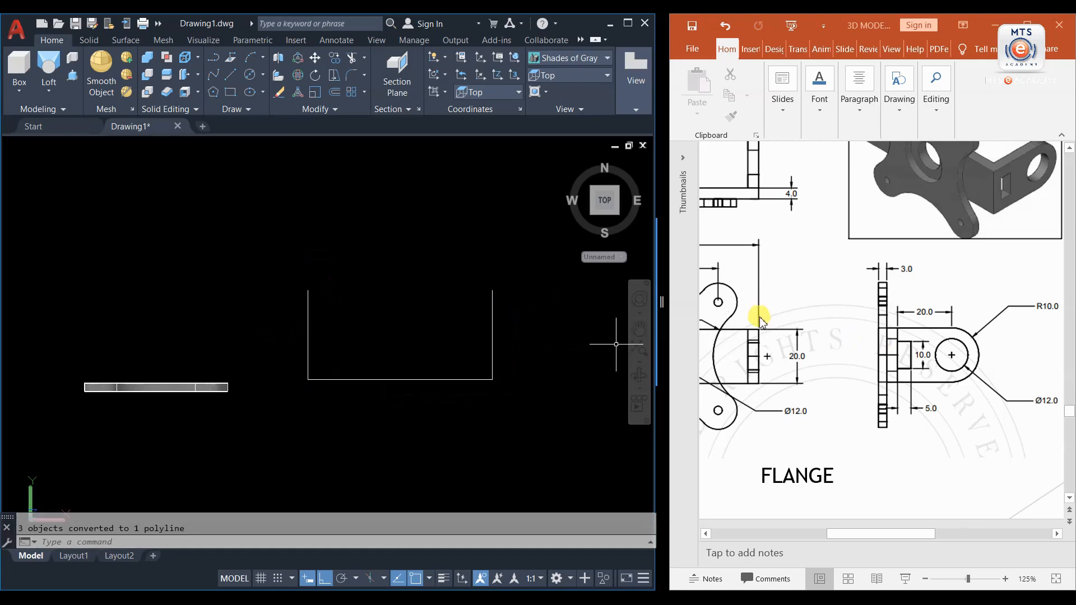
- Check the bracket's wall thickness in the reference drawing and offset the U-shaped polyline inward by 4
scroll(757, 309, "up", 5)
scroll(756, 309, "down", 5)
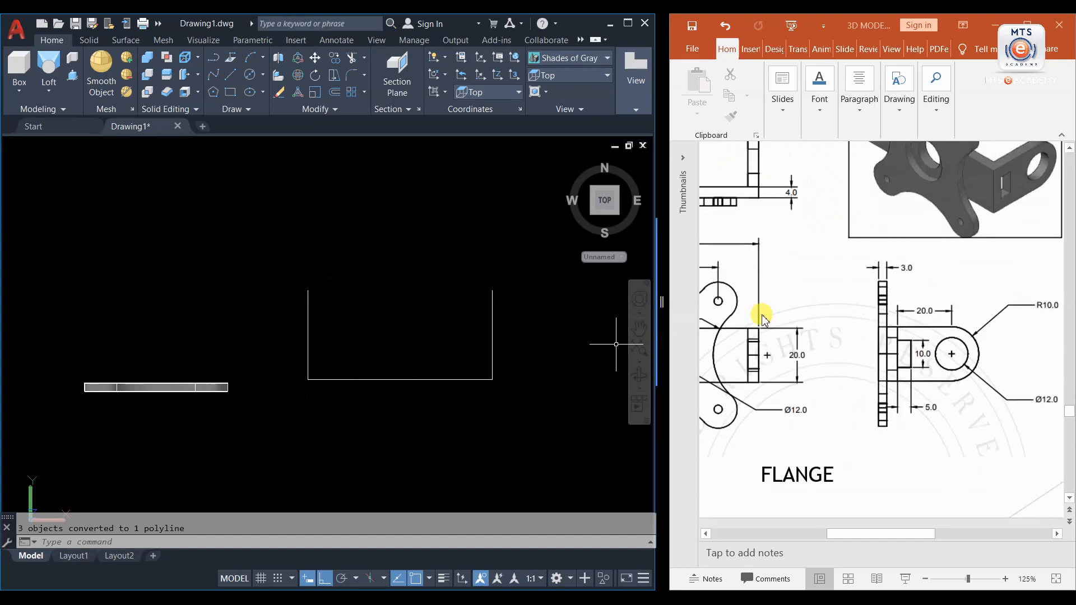
scroll(762, 318, "up", 3)
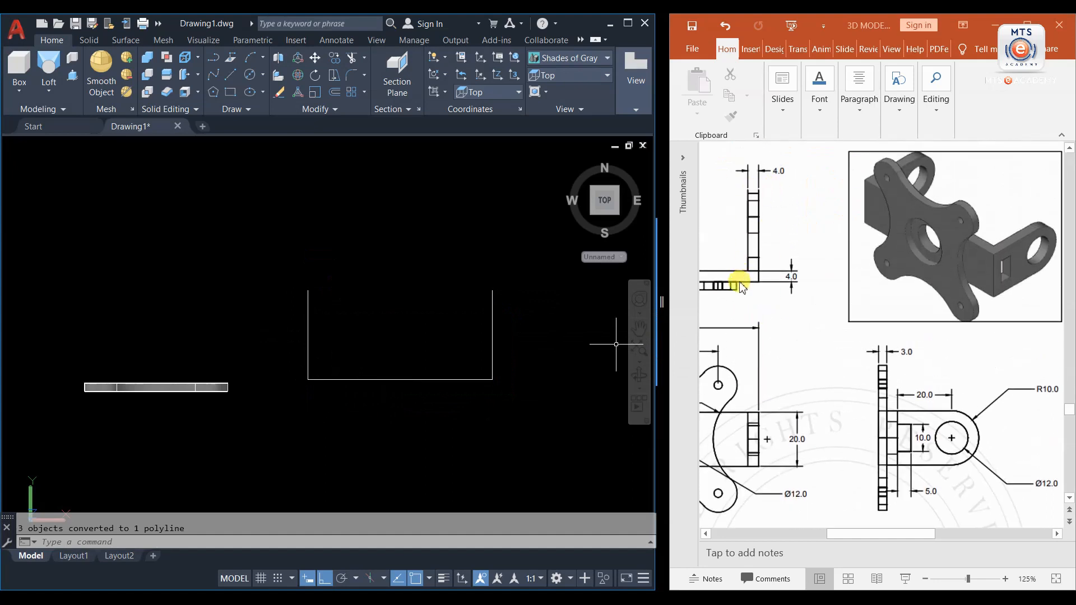
type("o")
key("Return")
type("4")
key("Return")
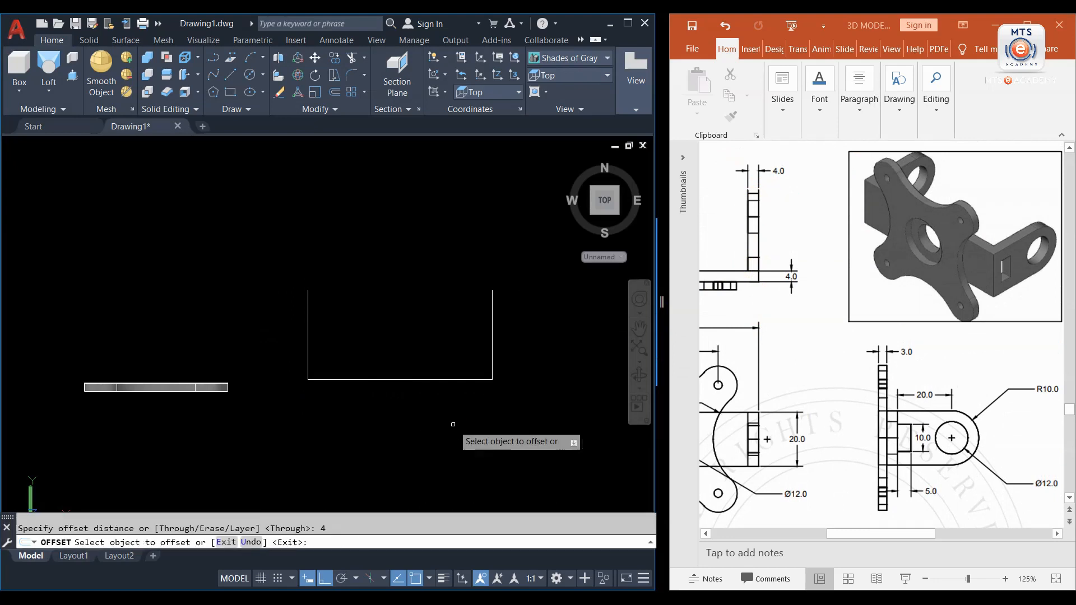
left_click(492, 307)
left_click(415, 326)
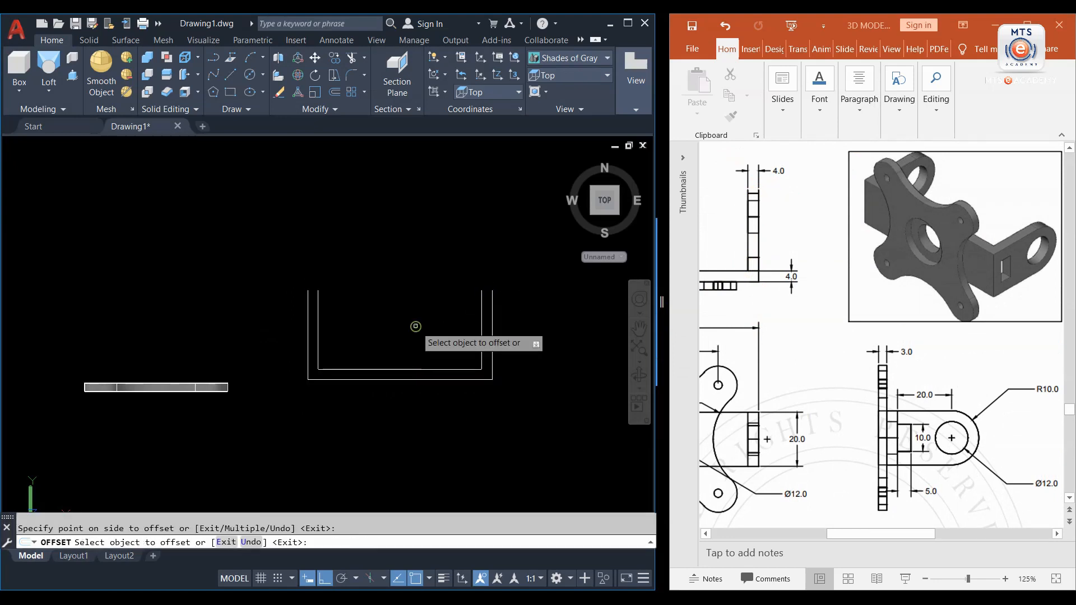
key("Return")
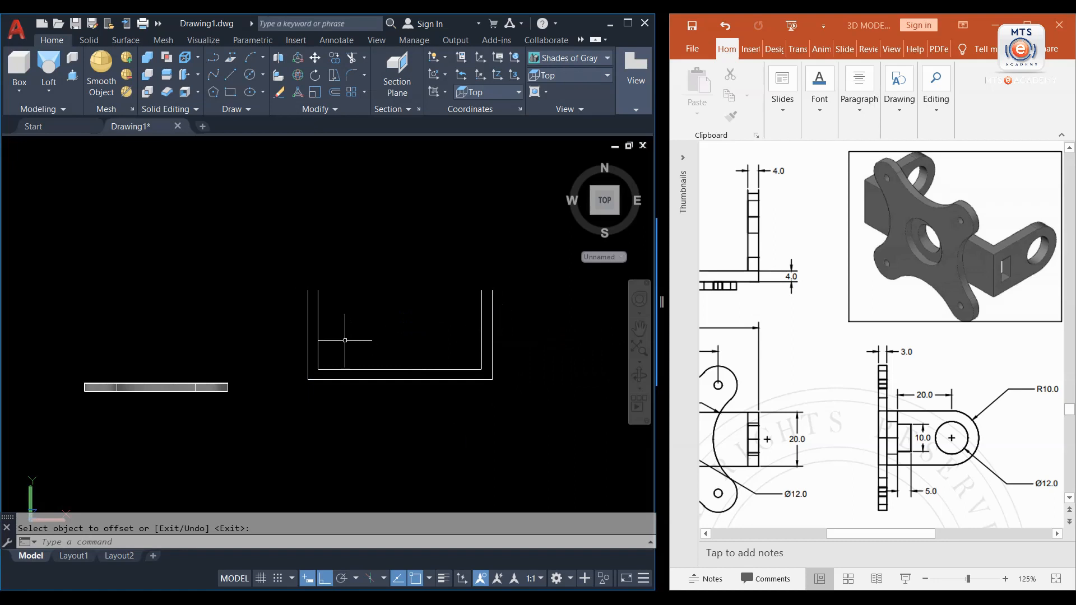
- Close the U profile's left arm with a short line joining the upper ends of the outer and inner polylines
left_click(226, 77)
scroll(312, 306, "up", 4)
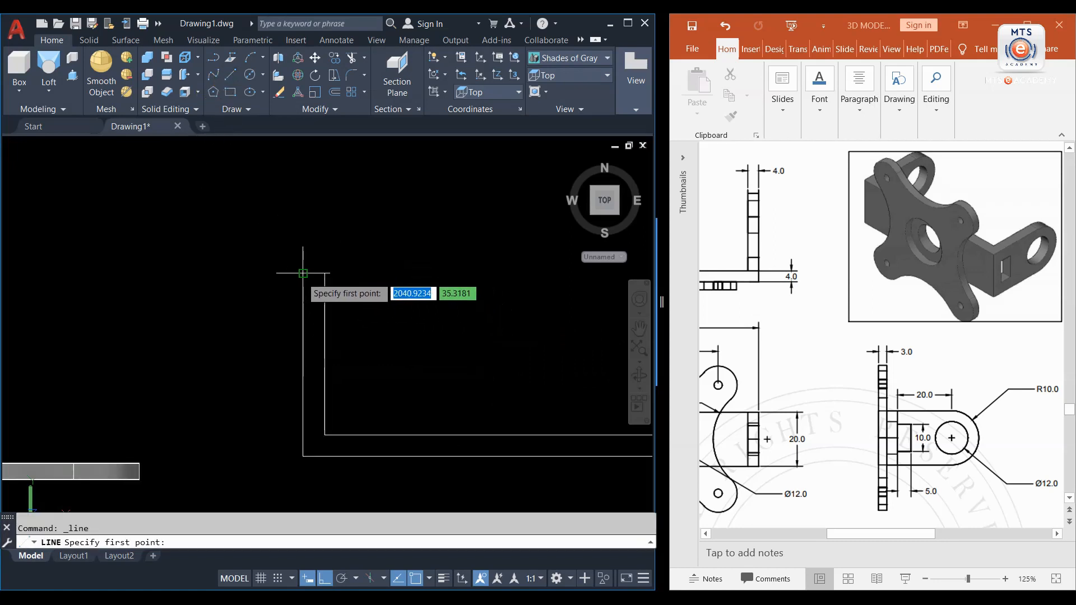
left_click(324, 273)
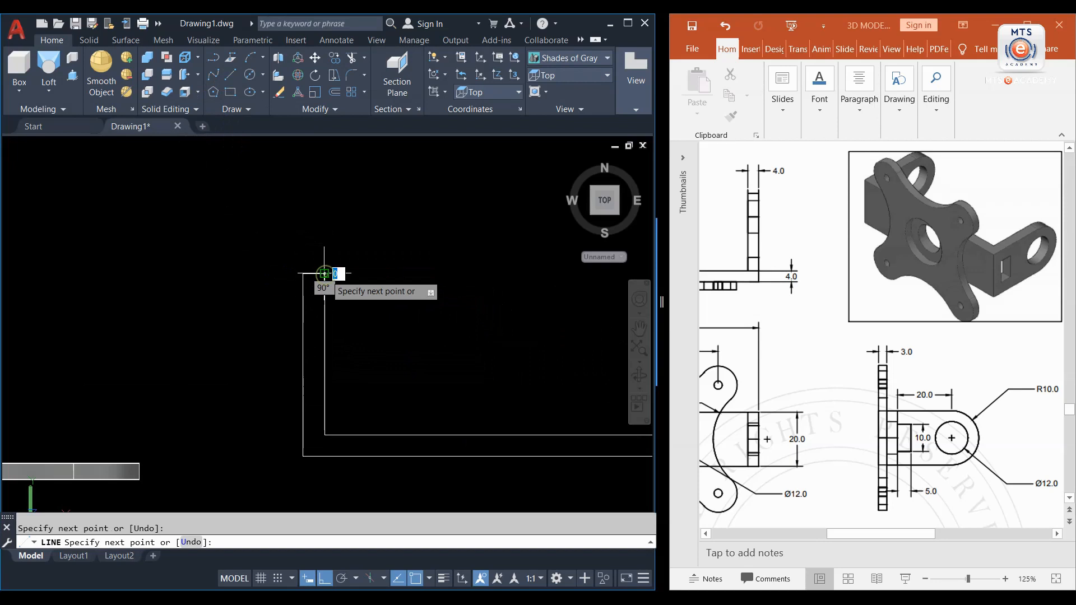
right_click(324, 273)
- Close the U profile's right arm with a short line between the inner and outer polyline ends
scroll(324, 274, "down", 5)
middle_click_drag(440, 286, 334, 287)
scroll(336, 284, "up", 2)
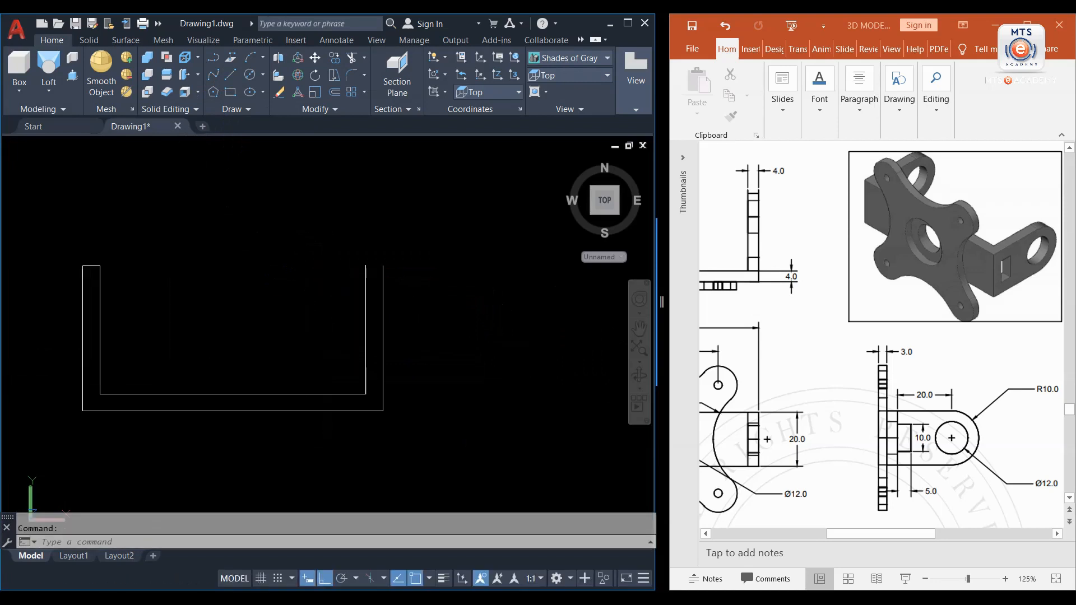
key("Return")
scroll(331, 291, "up", 2)
left_click(365, 265)
left_click(383, 265)
key("Return")
- Press-pull the closed U-shaped area downward 20 to form the solid bracket
scroll(310, 295, "down", 2)
middle_click_drag(246, 302, 321, 296)
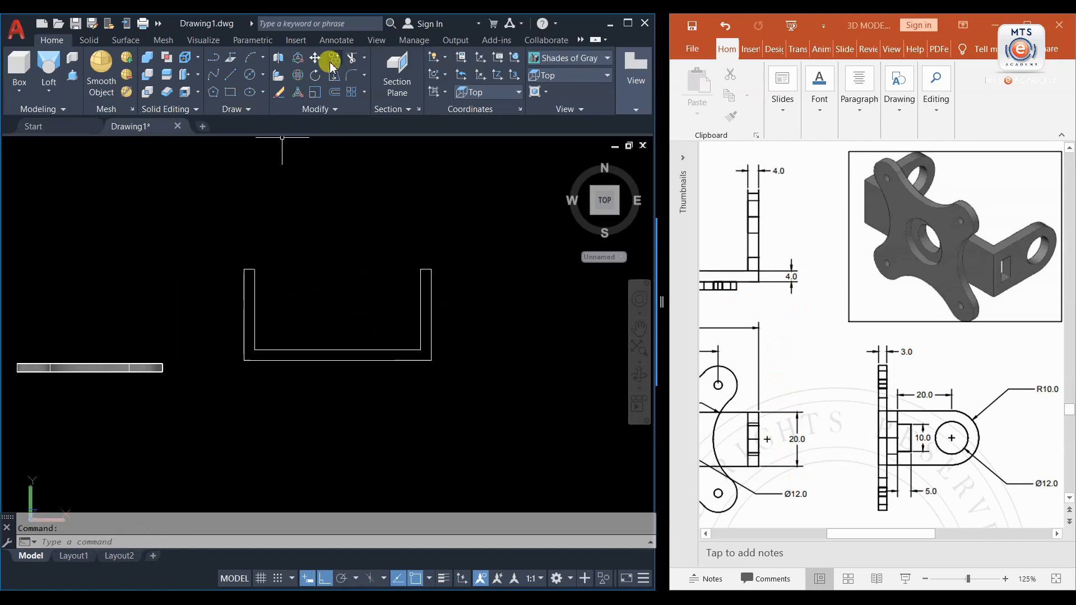
left_click(70, 77)
middle_click_drag(369, 327, 308, 285, "shift")
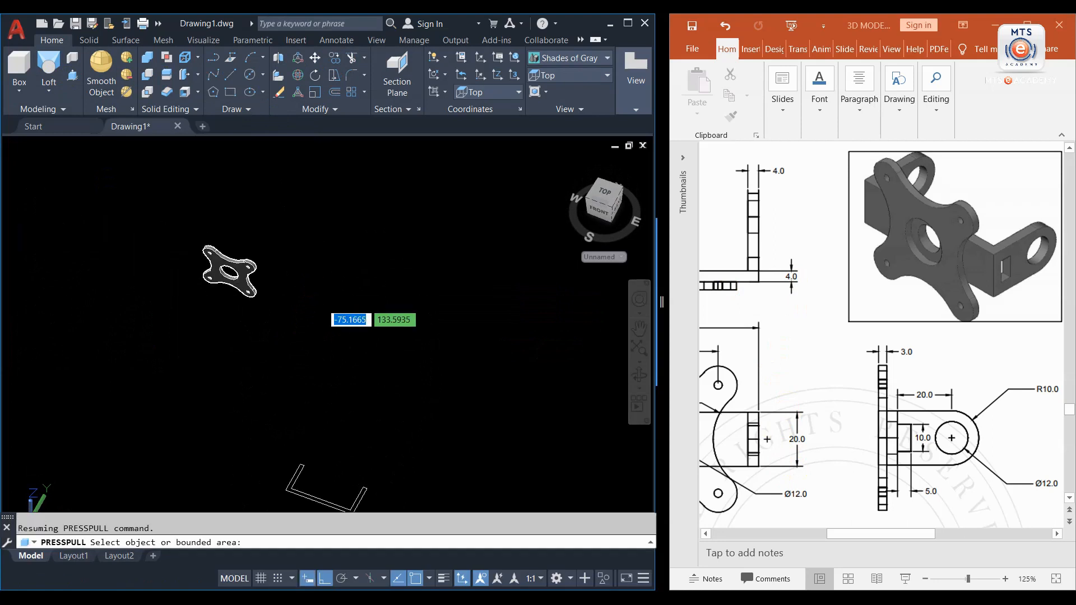
middle_click_drag(308, 388, 310, 319)
middle_click_drag(339, 382, 342, 359, "shift")
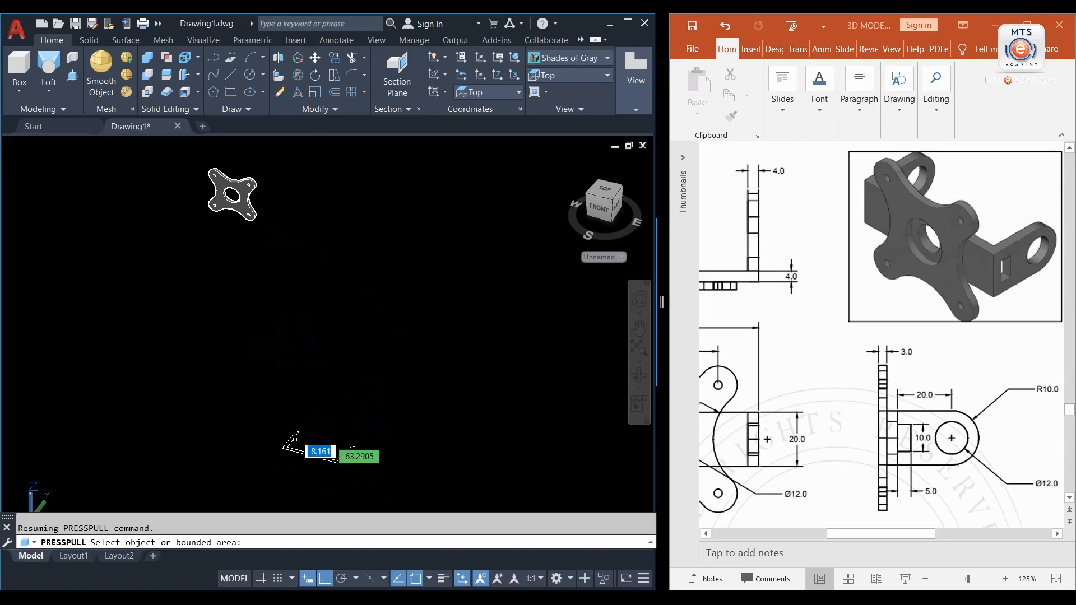
scroll(297, 443, "up", 8)
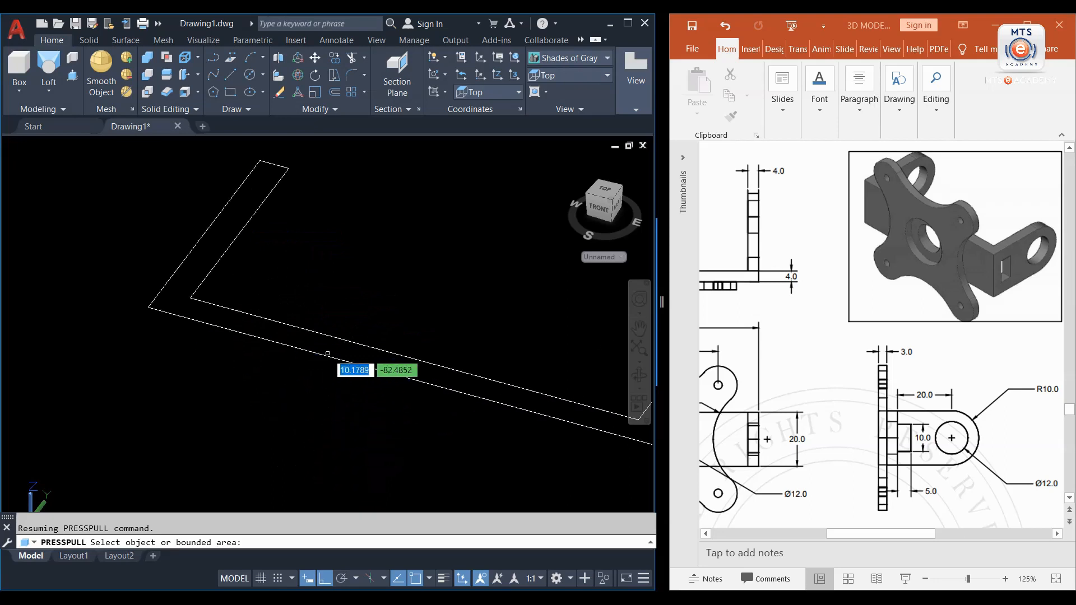
left_click(334, 352)
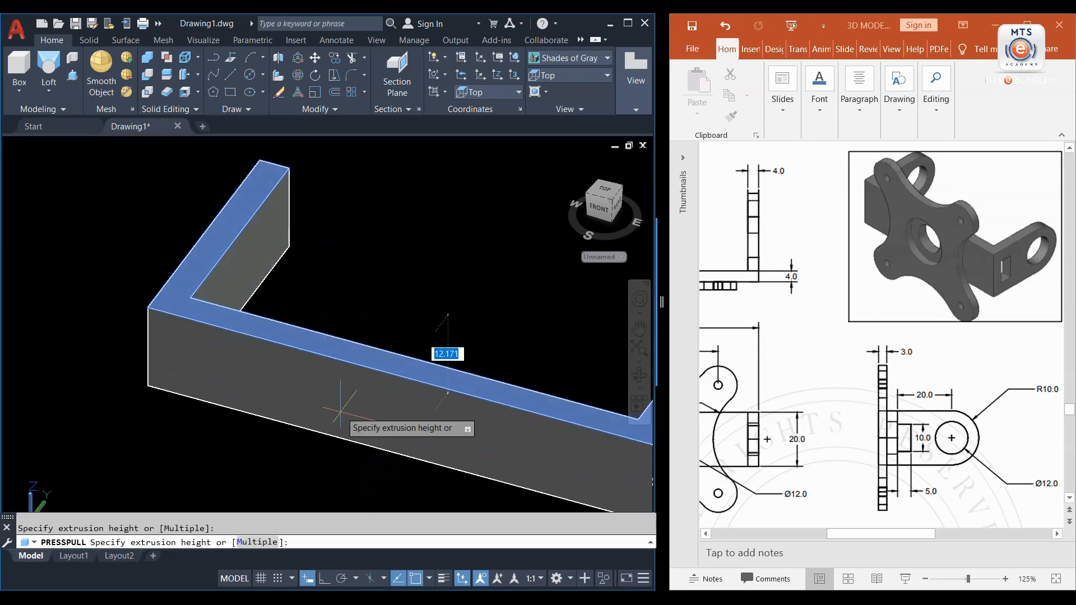
left_click(340, 408)
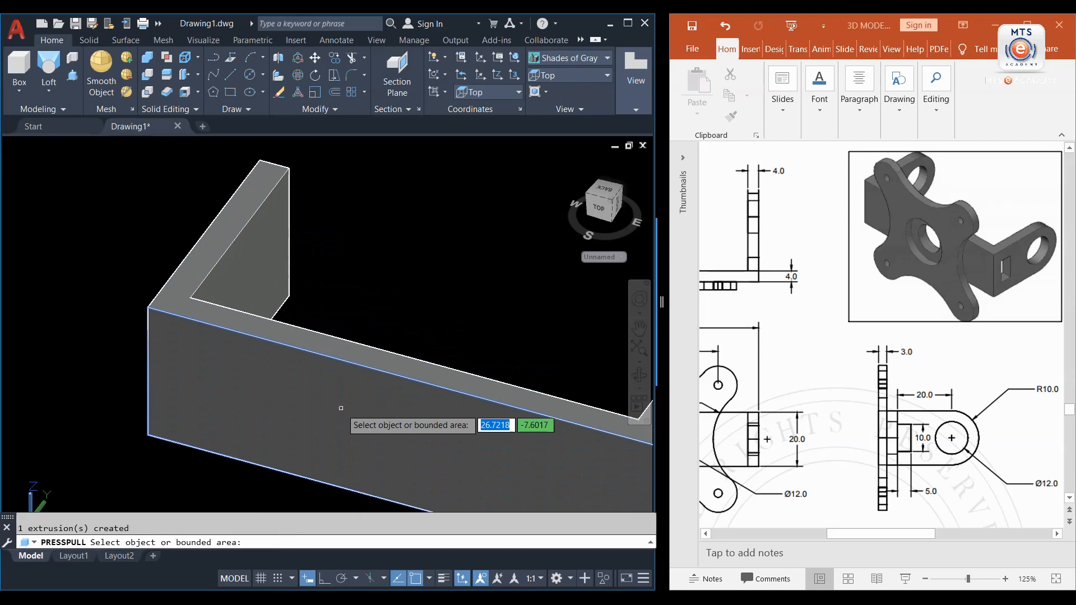
key("Return")
scroll(341, 363, "down", 3)
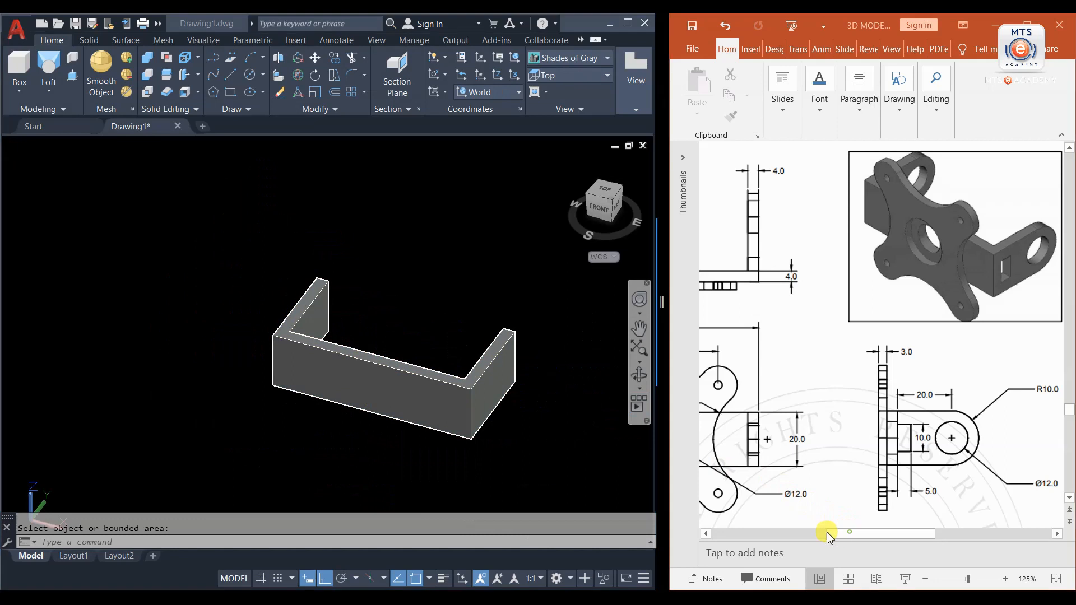
- Bring the reference drawing's front view into sight and align the UCS to the bracket's outer front face
mouse_move(846, 535)
left_mouse_down()
mouse_move(790, 533)
mouse_move(804, 537)
left_mouse_up()
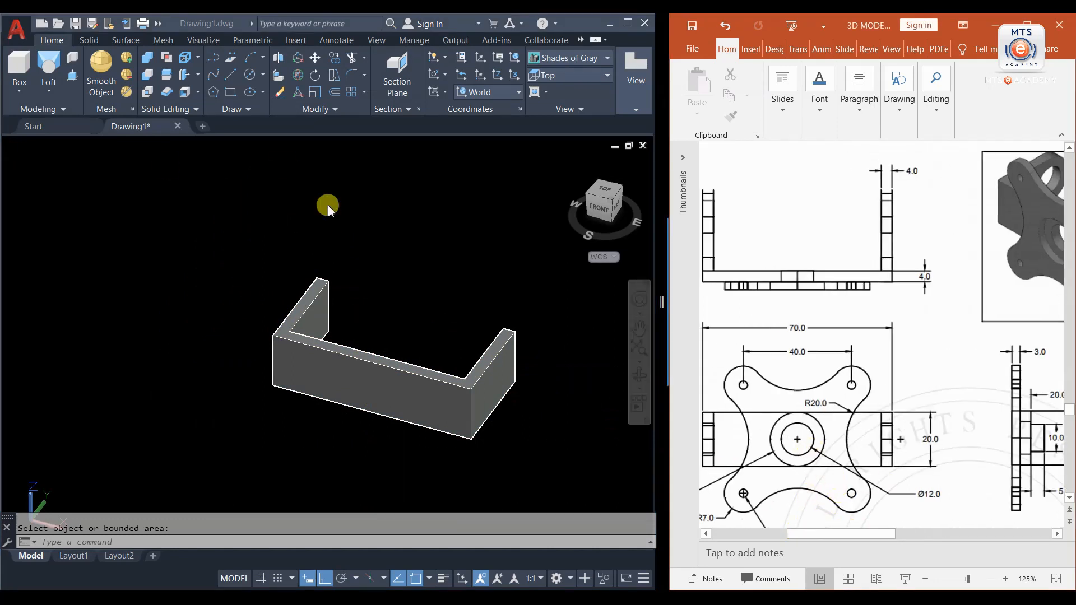
left_click(444, 94)
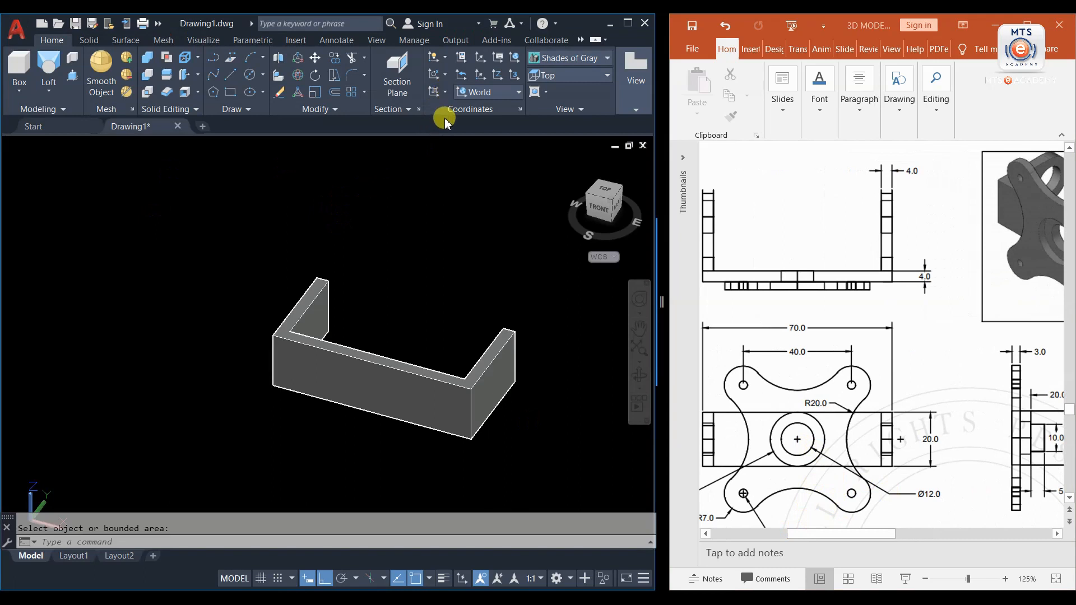
left_click(445, 94)
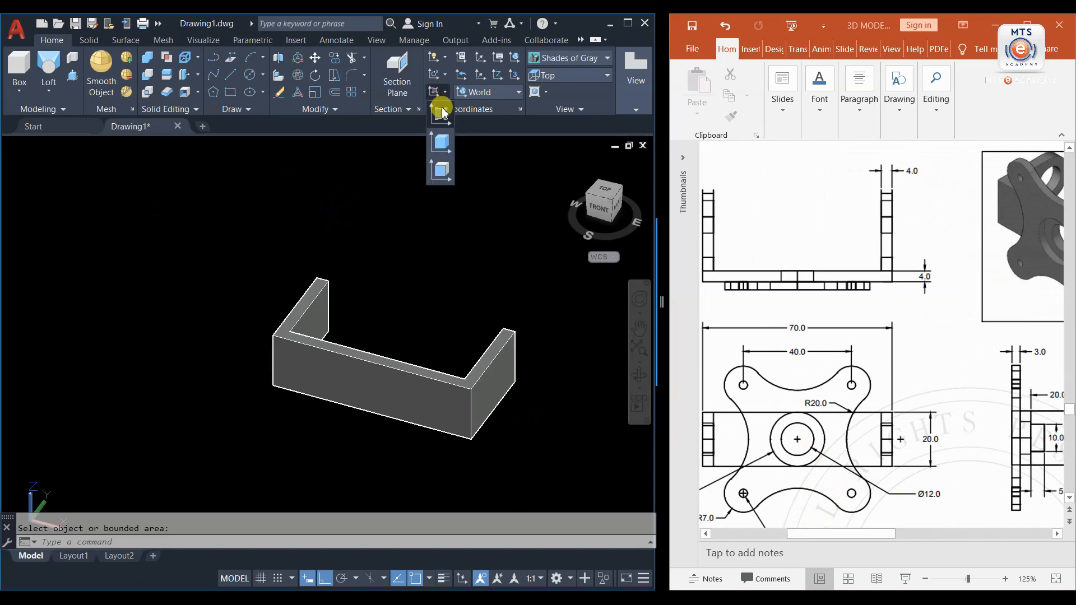
left_click(439, 168)
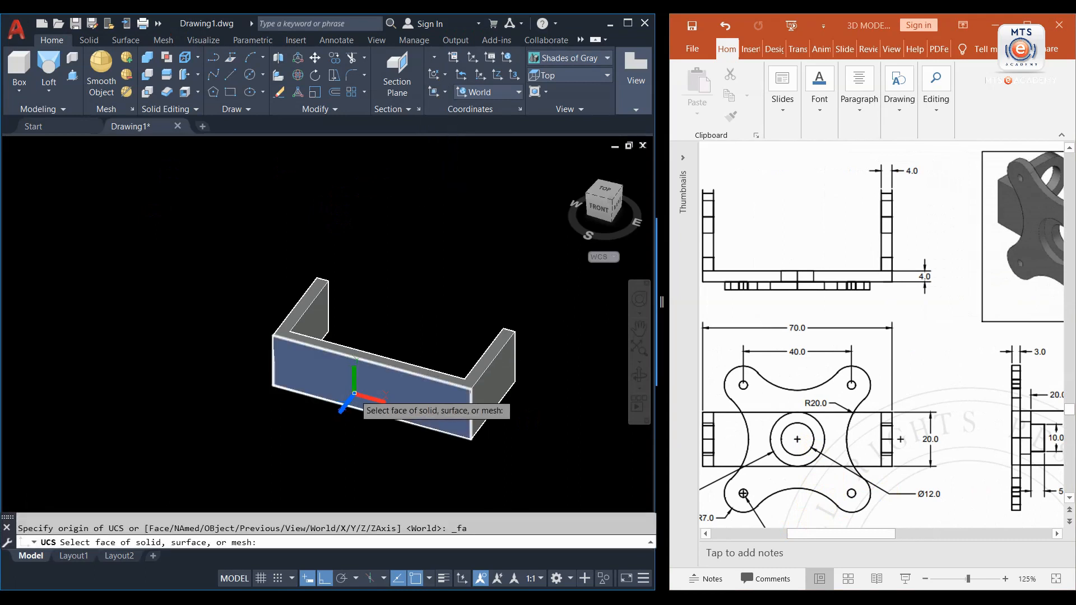
scroll(357, 384, "up", 3)
left_click(358, 384)
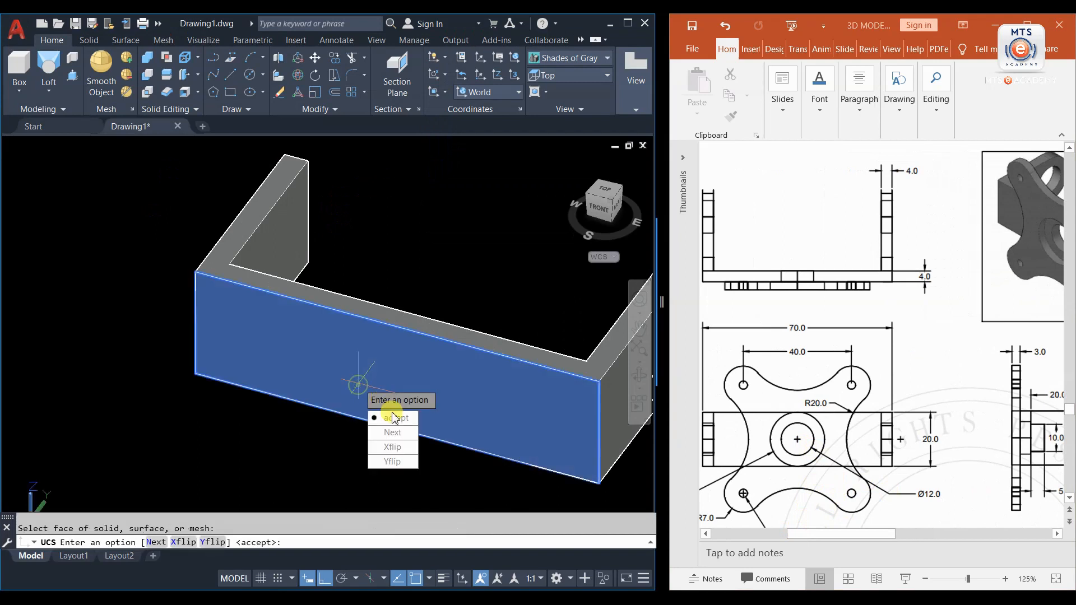
key("Return")
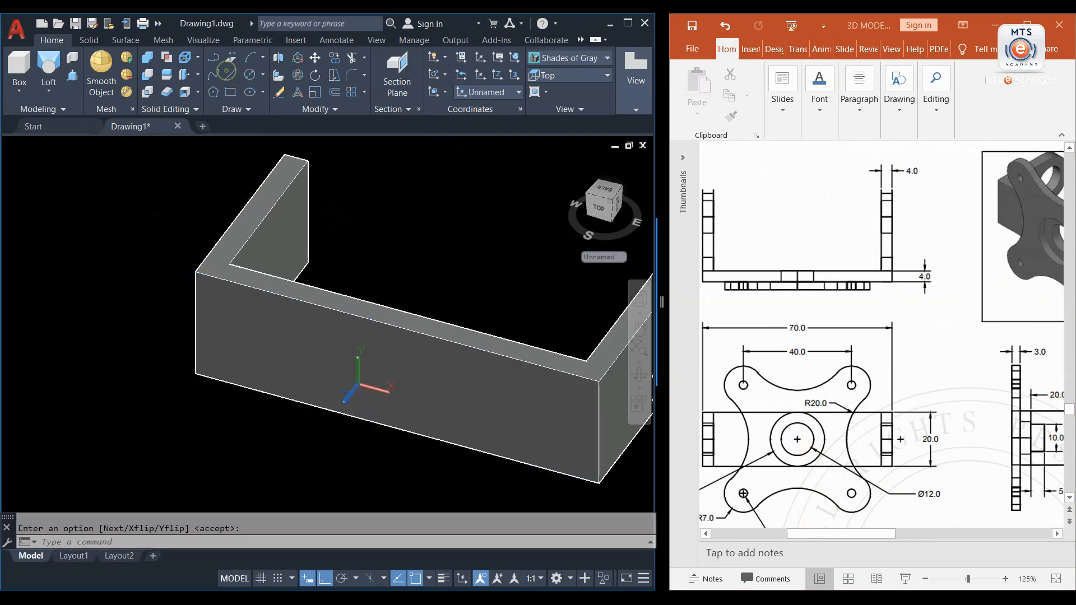
- Draw a vertical construction line across the front face between the midpoints of its upper and lower edges
left_click(229, 73)
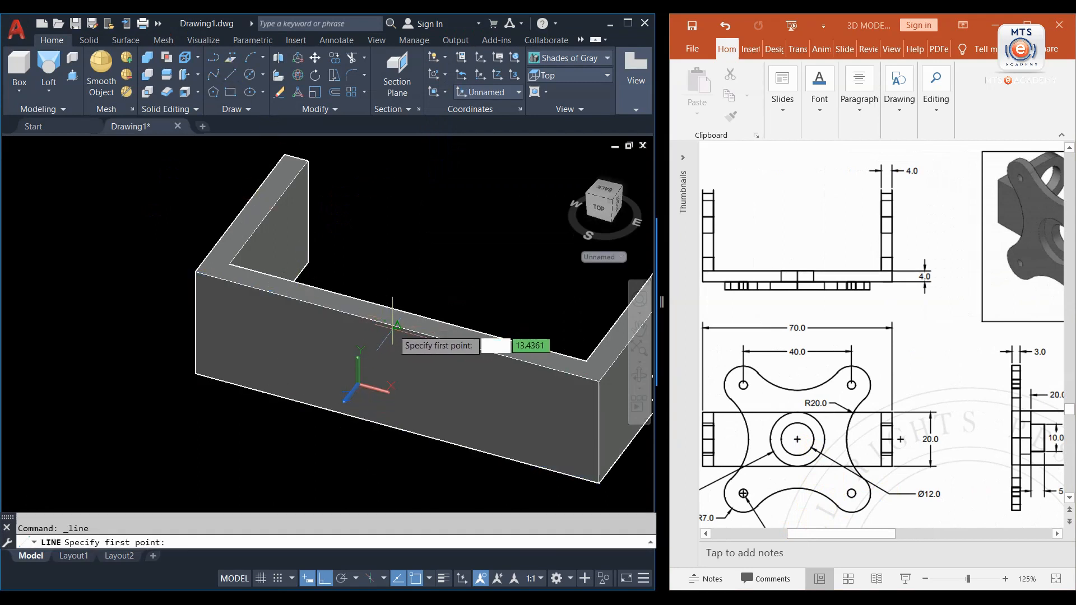
left_click(397, 328)
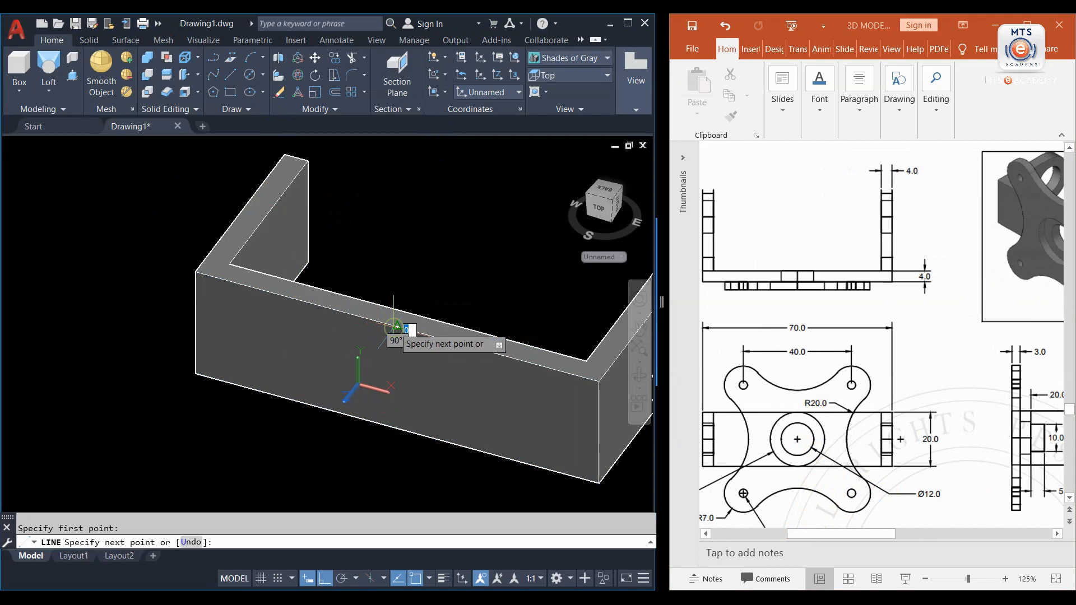
left_click(397, 428)
key("Return")
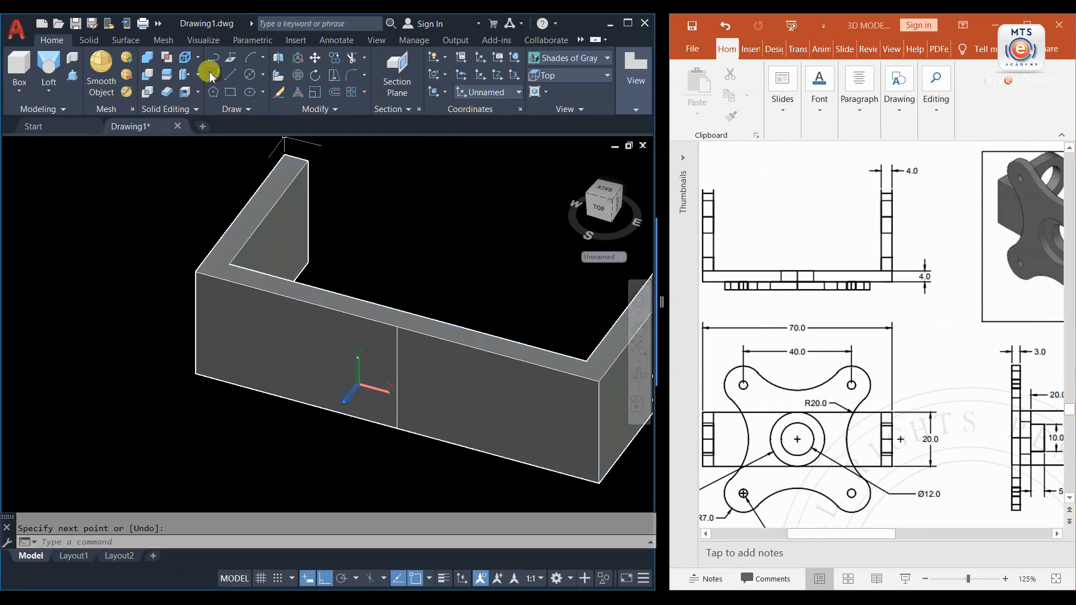
- Draw a circle of diameter 12 centred on the construction line's midpoint, and delete the construction line
left_click(249, 74)
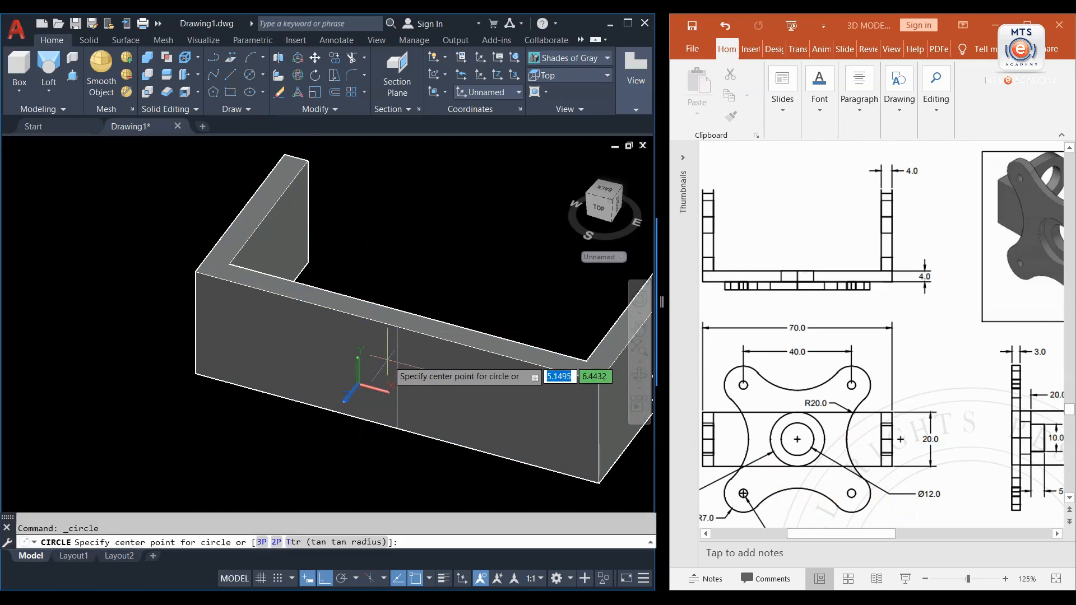
left_click(397, 378)
type("12")
key("Return")
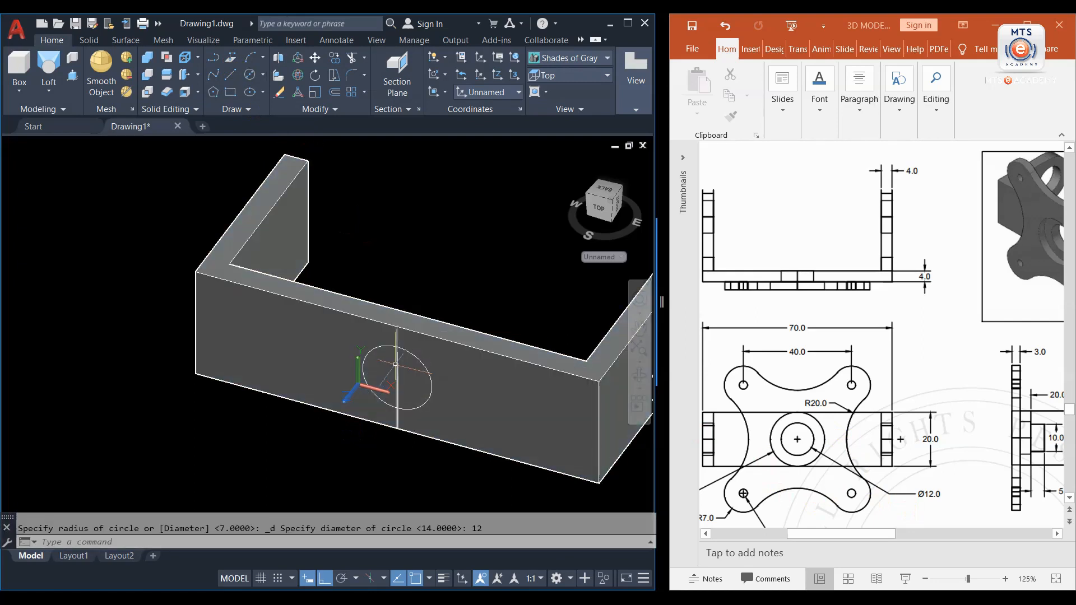
left_click(396, 362)
key("Delete")
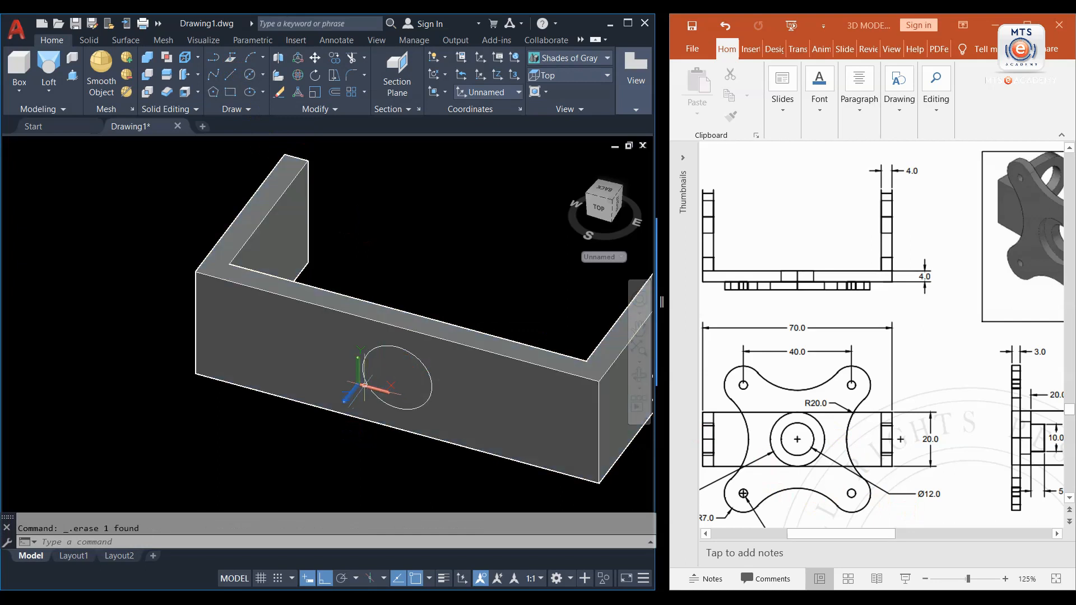
- Press-pull the circle back through the bracket's front wall to cut the central hole
left_click(72, 73)
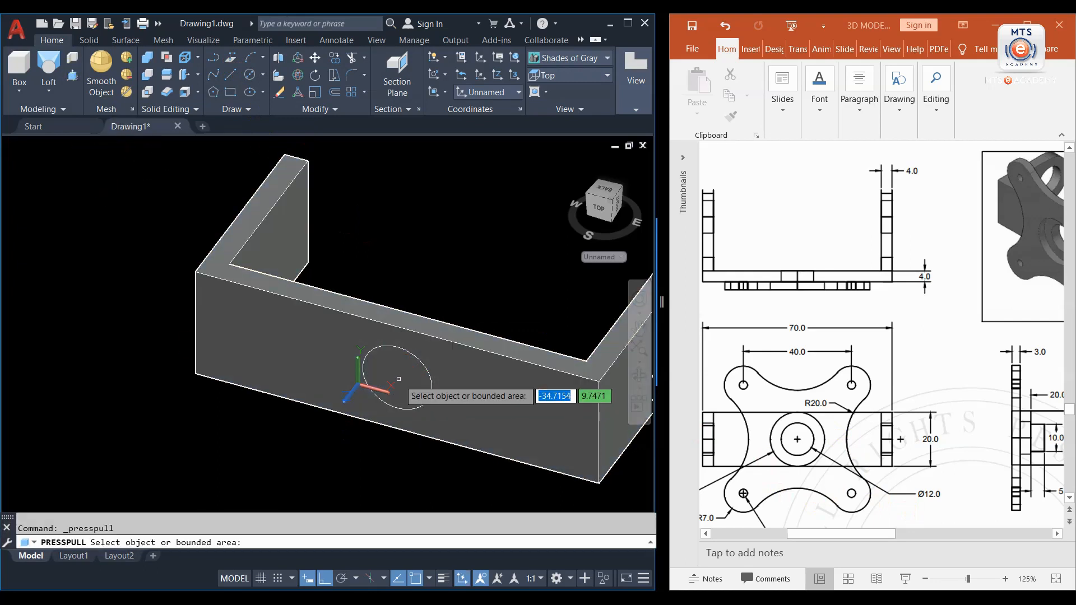
left_click(397, 377)
left_click(384, 311)
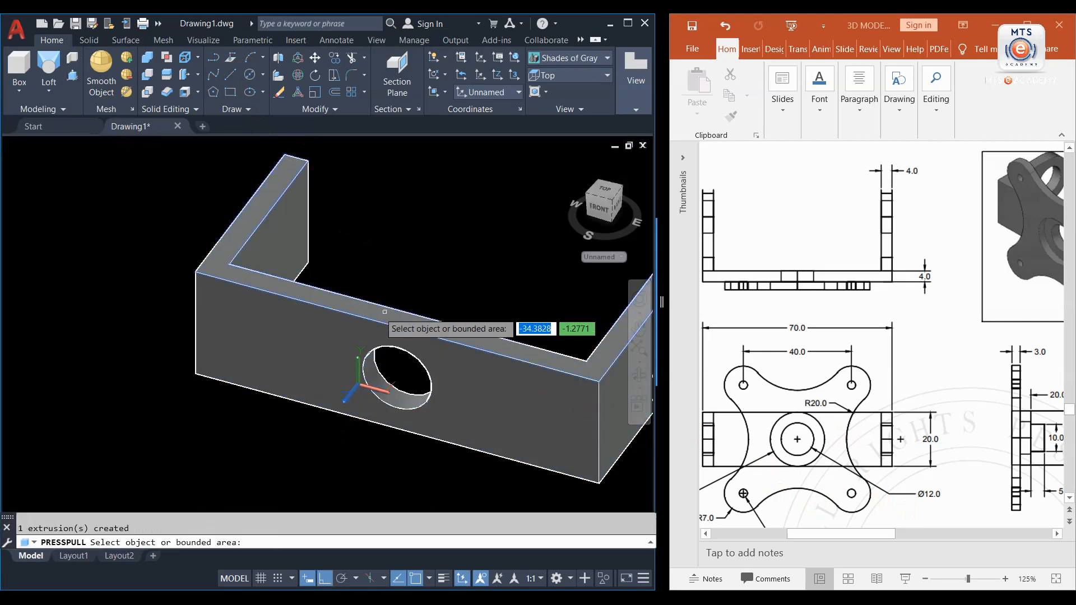
key("Return")
- Bring the reference's side view into sight and fillet the upper and lower end corners of both bracket arms with radius 10
scroll(372, 274, "down", 2)
middle_click_drag(372, 274, 246, 251, "shift")
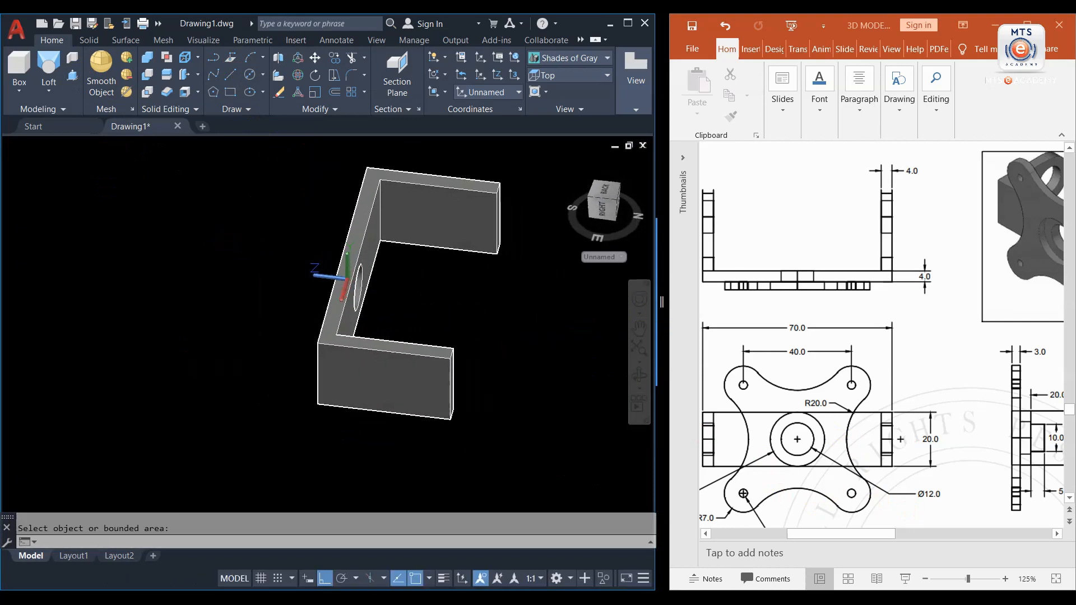
scroll(527, 235, "up", 3)
middle_click_drag(527, 236, 441, 254)
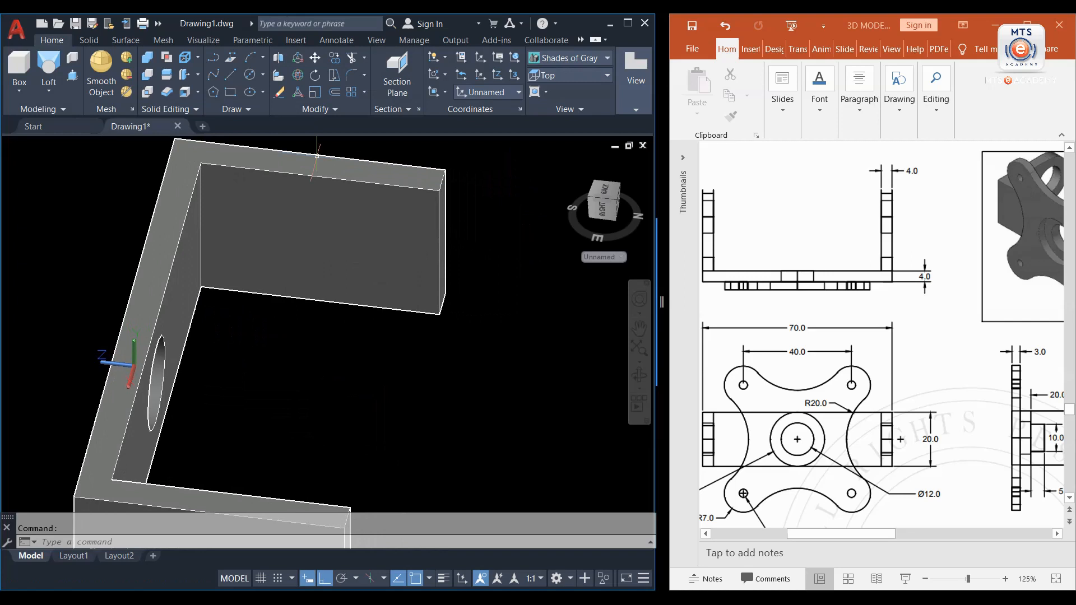
left_click(393, 191)
left_click(351, 77)
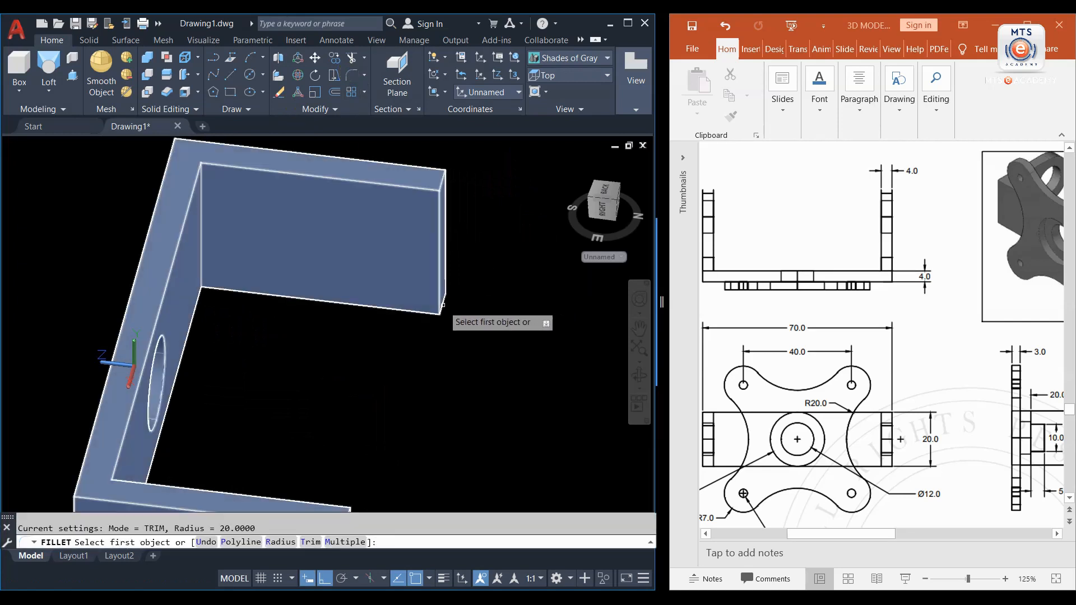
middle_click_drag(445, 308, 491, 394, "shift")
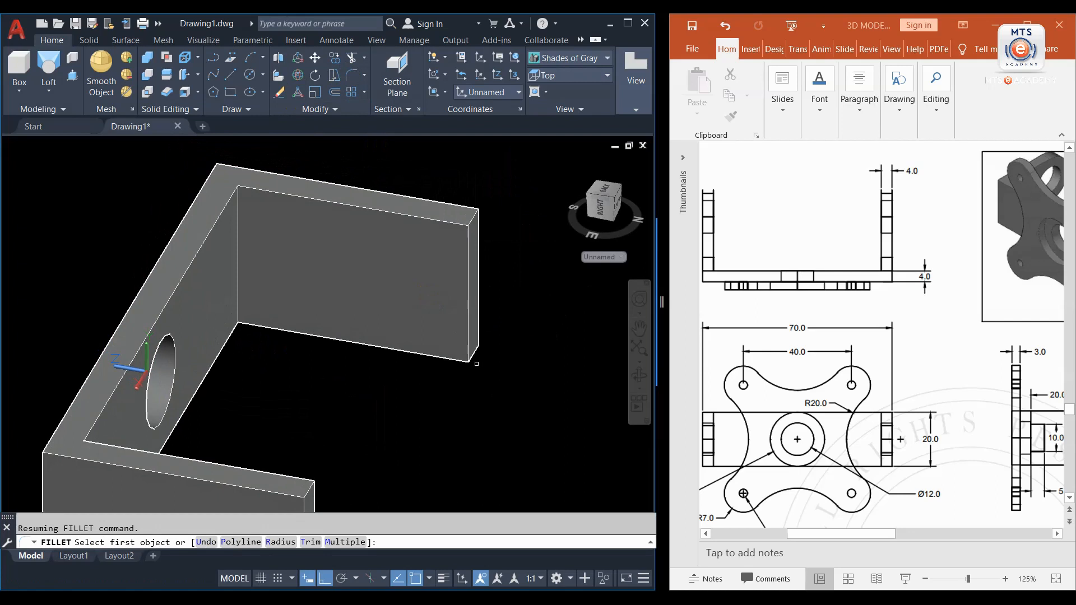
left_click(474, 352)
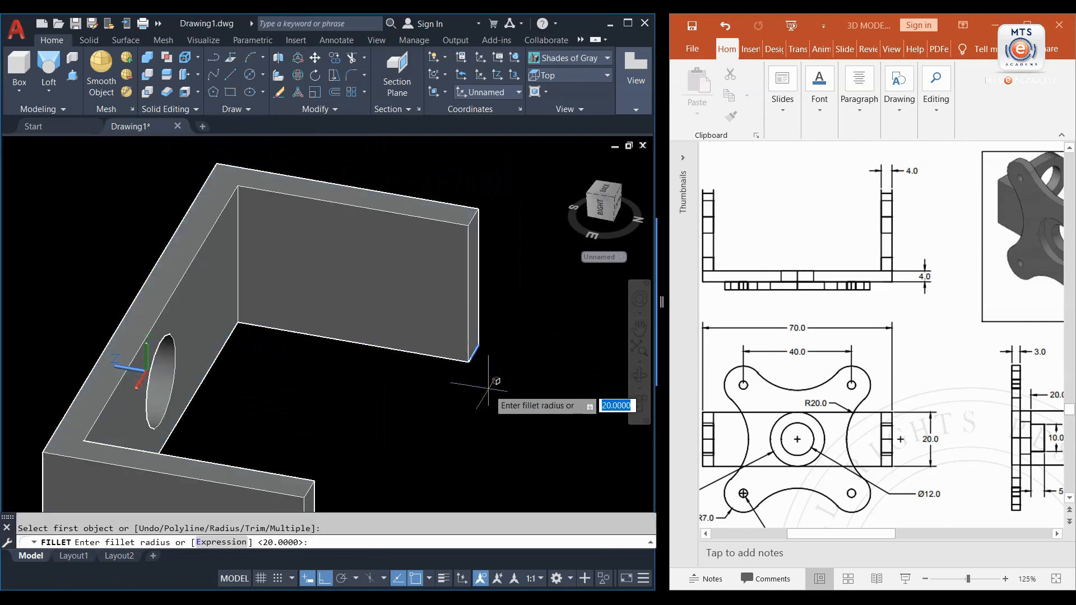
left_click(826, 535)
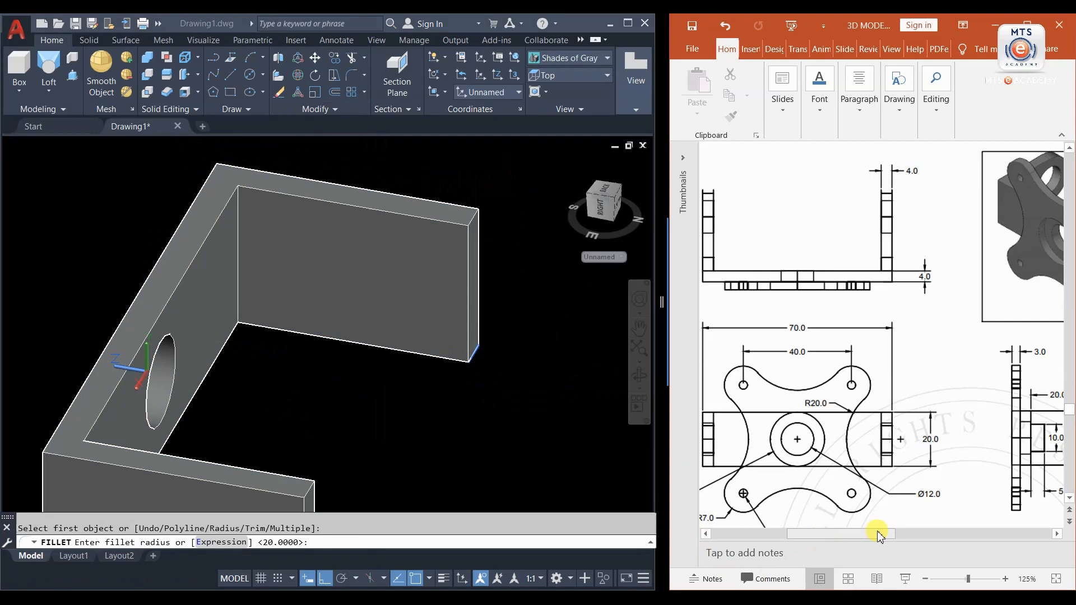
left_click_drag(910, 541, 926, 539)
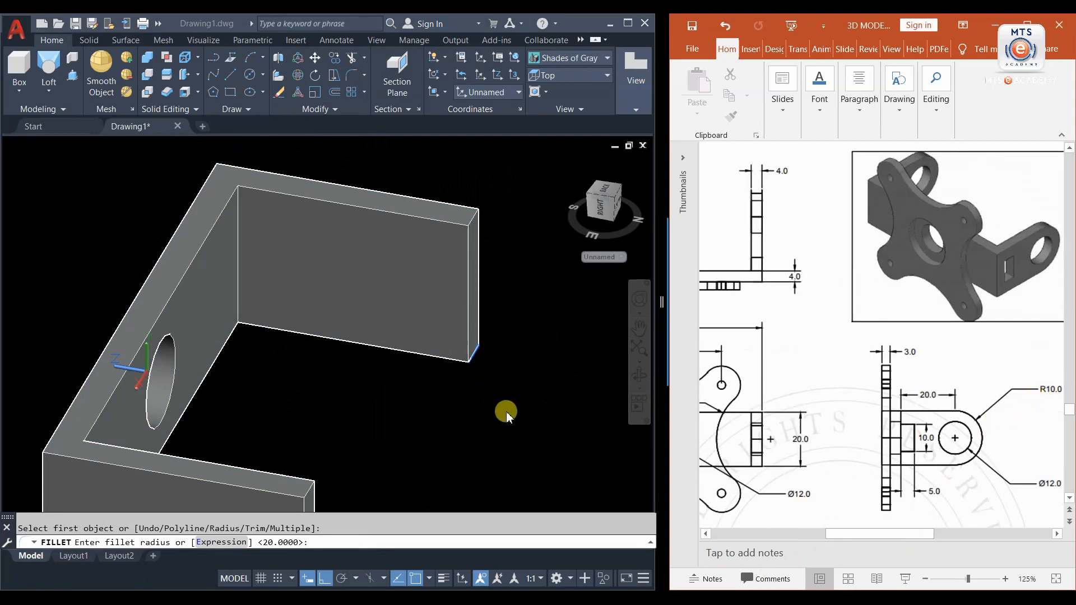
left_click(365, 421)
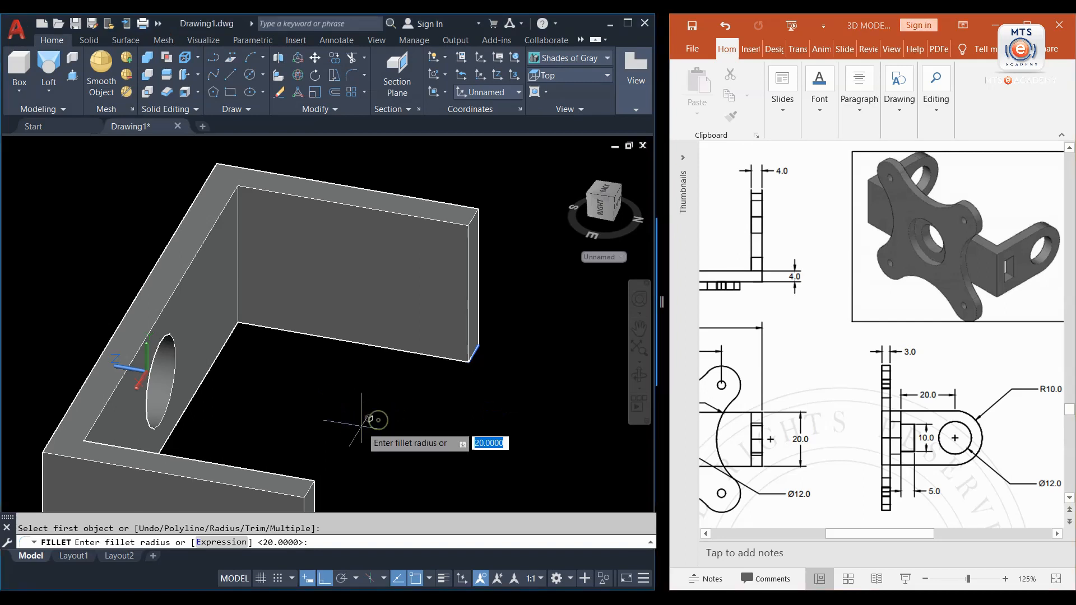
key("Return")
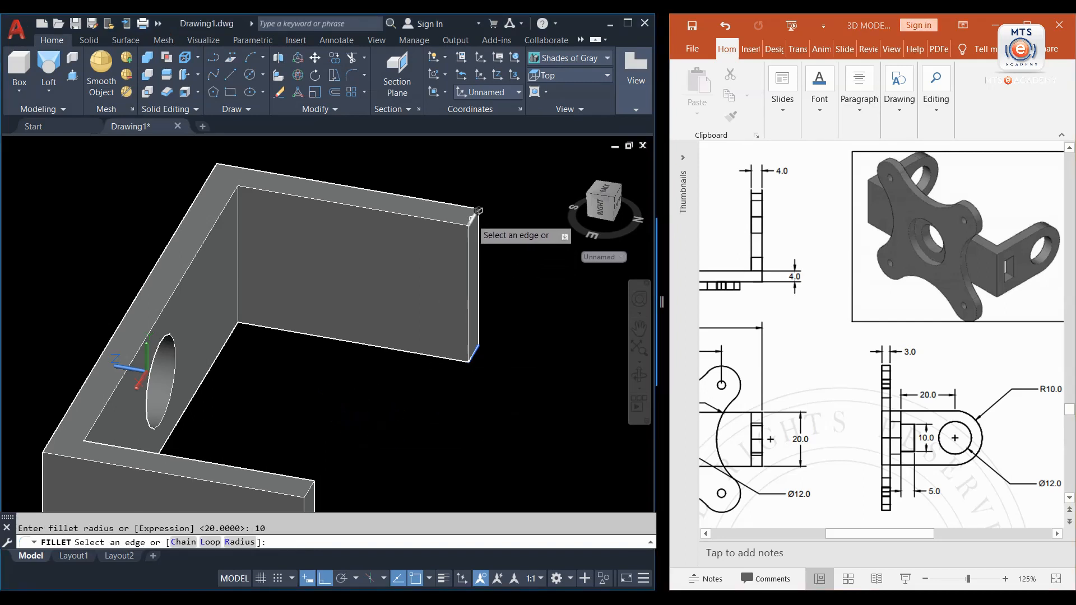
middle_click_drag(313, 474, 353, 325)
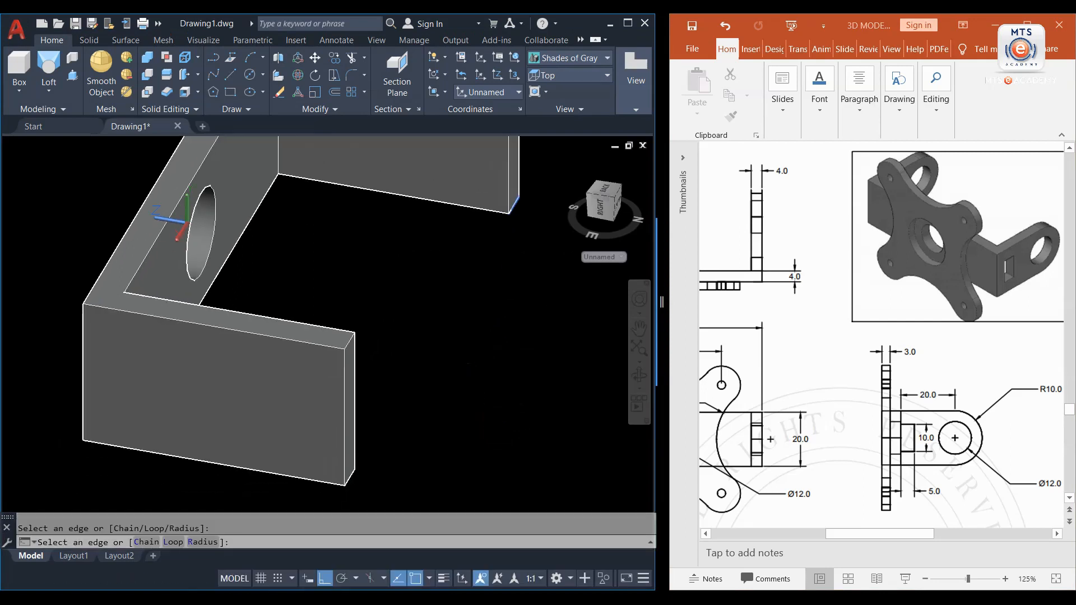
left_click(352, 335)
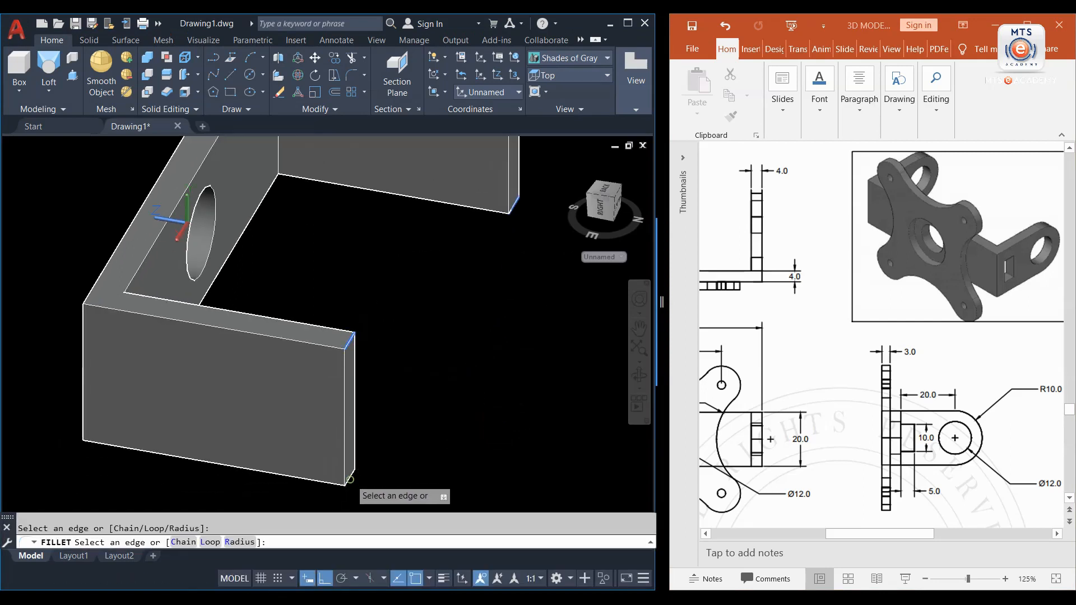
left_click(350, 480)
key("Return")
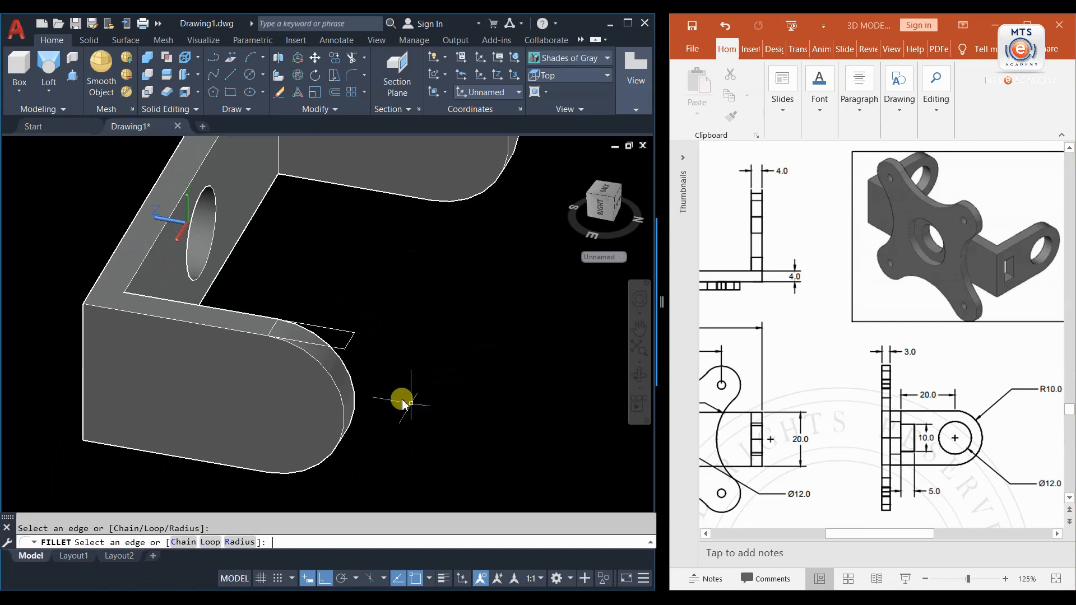
- Align the UCS to the inner face of the bracket's far arm
scroll(378, 402, "down", 2)
middle_click_drag(387, 329, 377, 366)
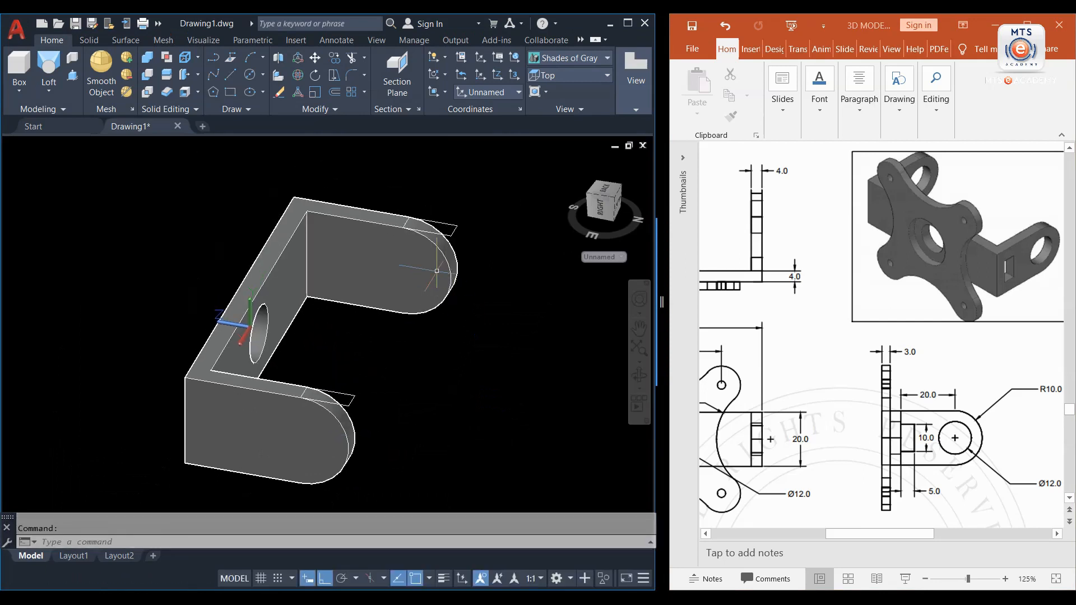
left_click(430, 278)
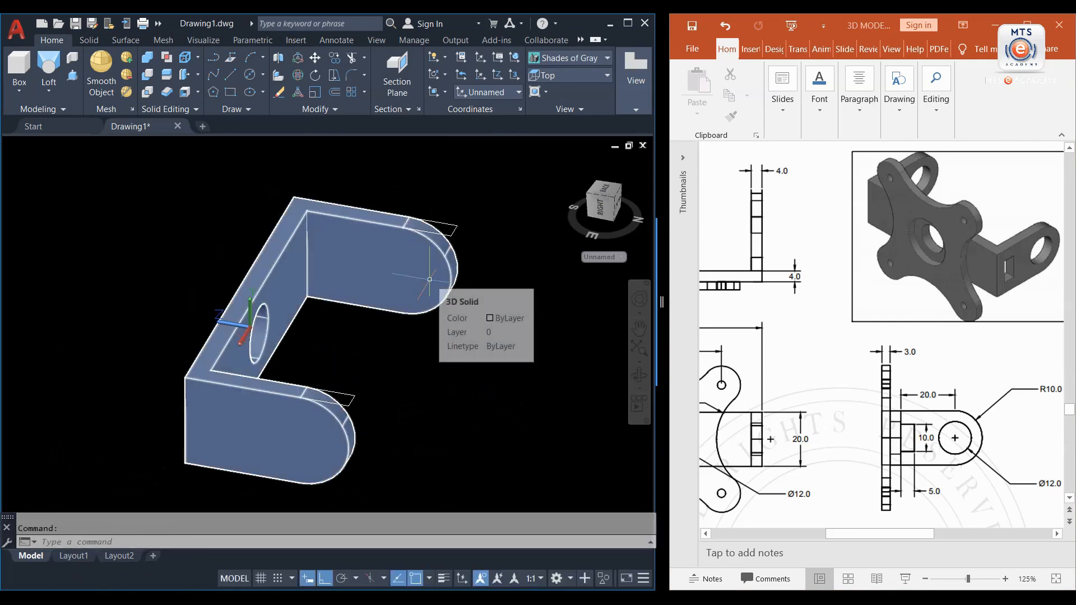
type("ucs")
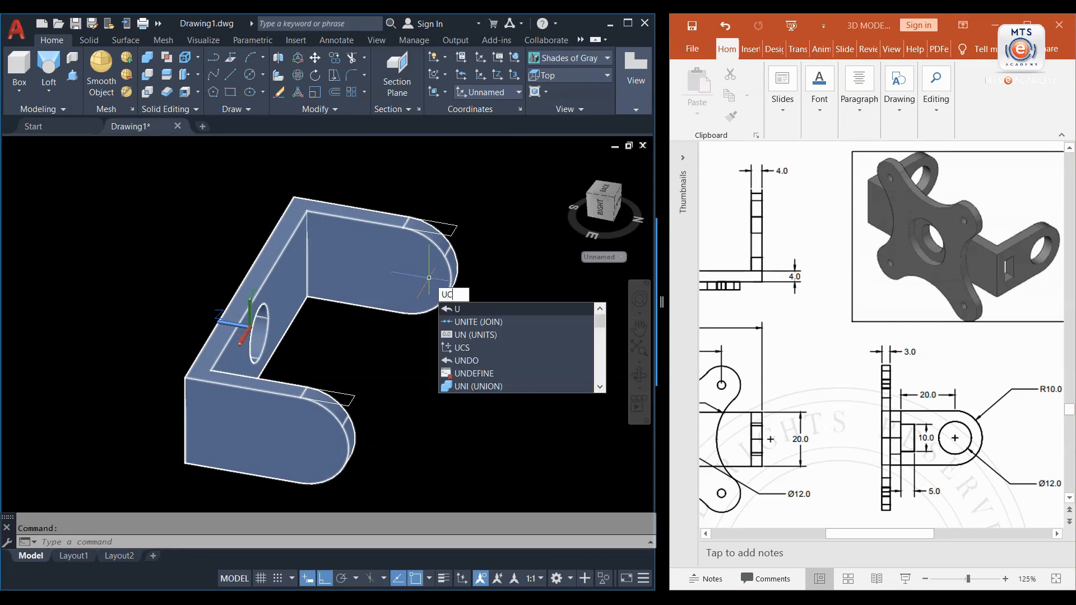
key("Escape")
key("Return")
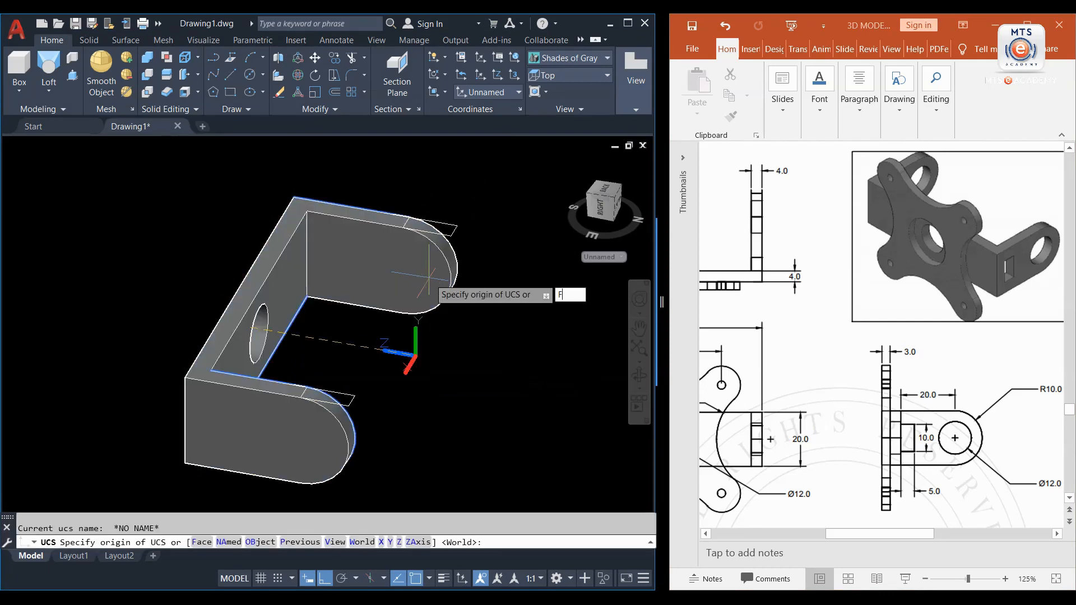
type("f")
key("Return")
scroll(391, 274, "up", 2)
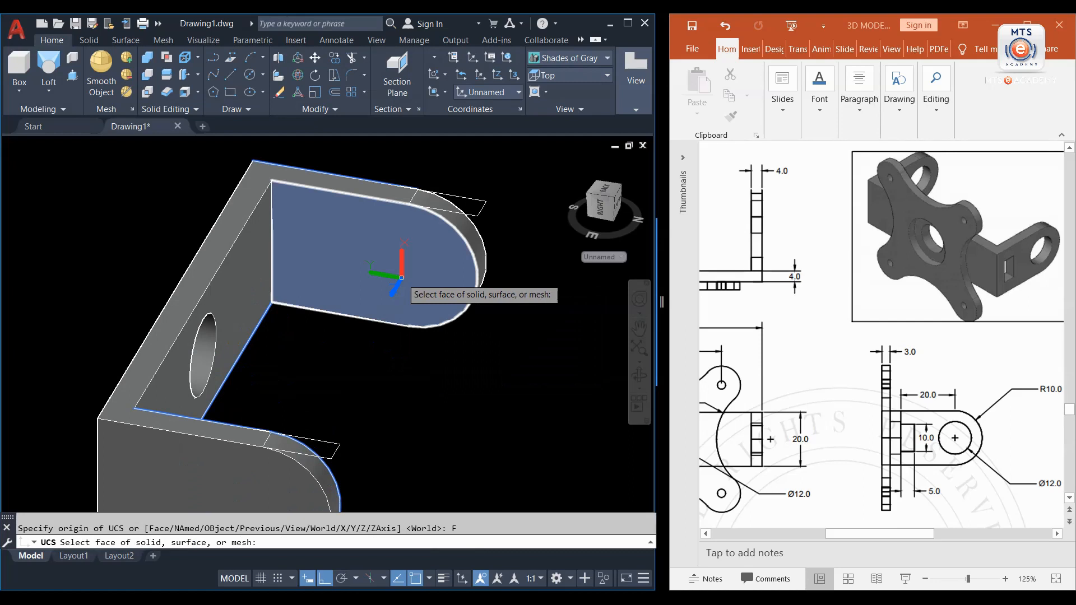
left_click(401, 278)
left_click(431, 312)
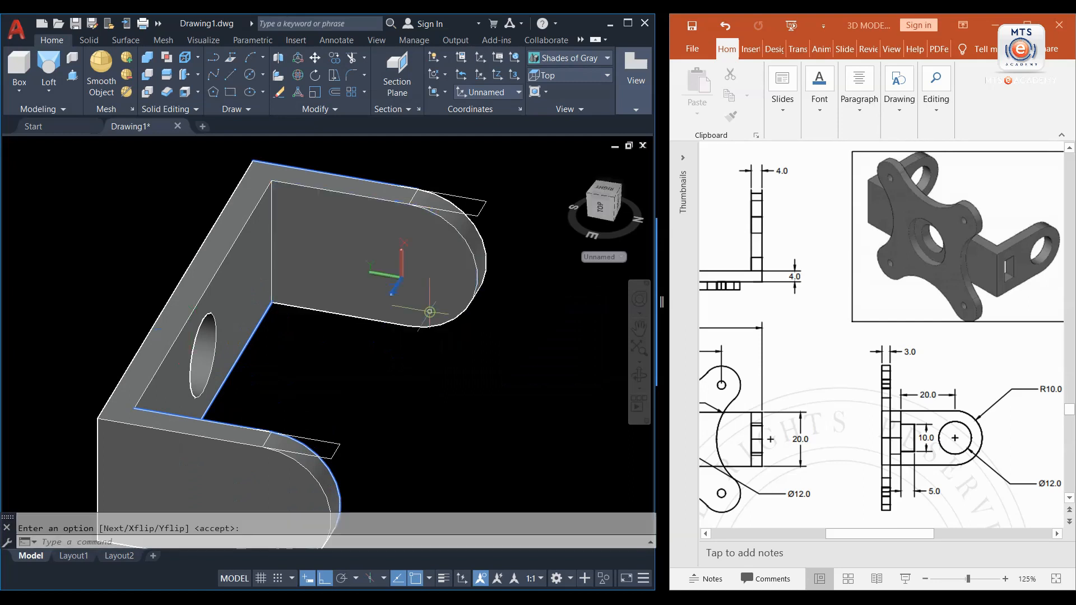
- Draw a circle of diameter 12 on the far arm's inner face, centred on its rounded end
left_click(250, 75)
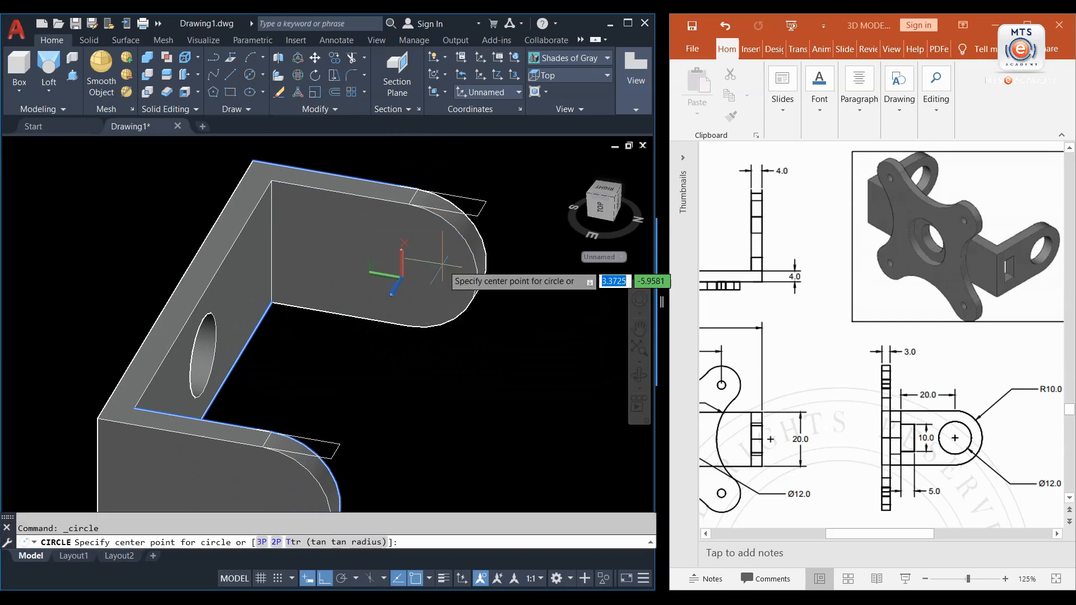
left_click(409, 264)
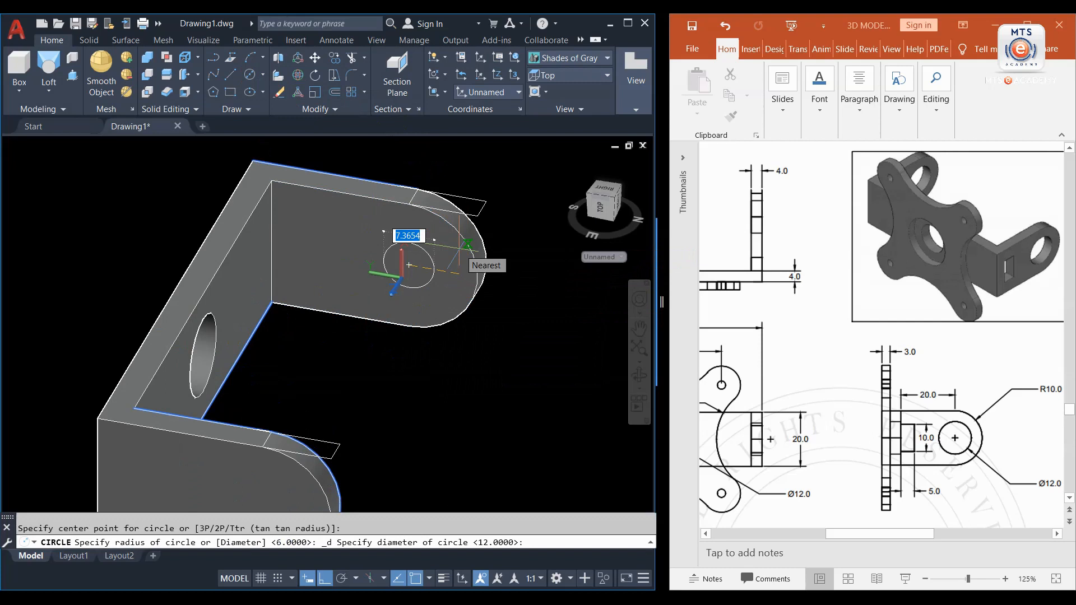
type("12")
key("Return")
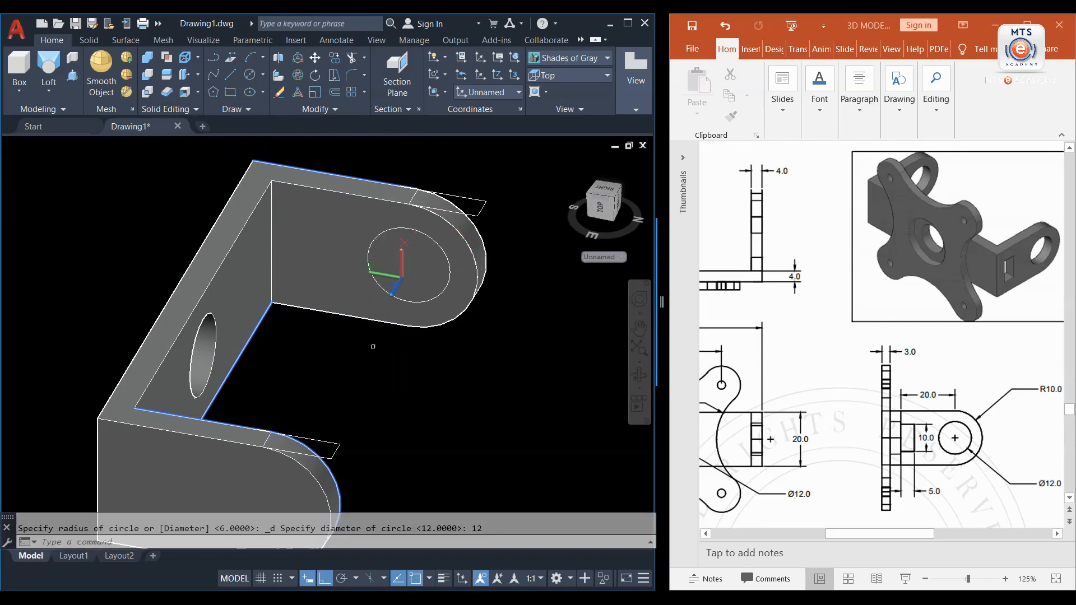
- Press-pull the circle's area through the far arm to cut its hole
key("ctrl+shift+e")
left_click(429, 274)
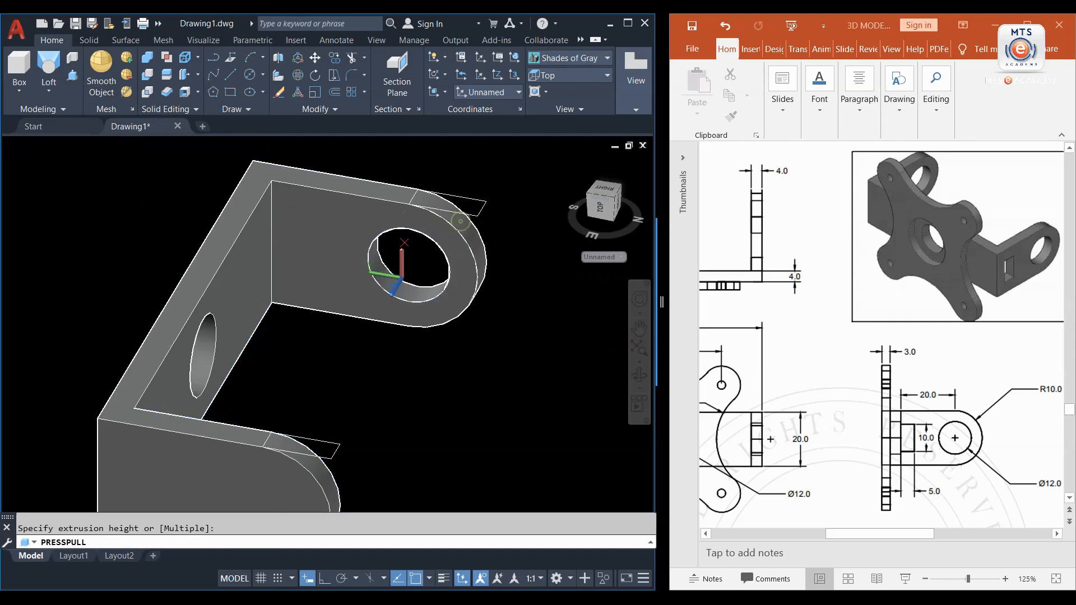
left_click(460, 222)
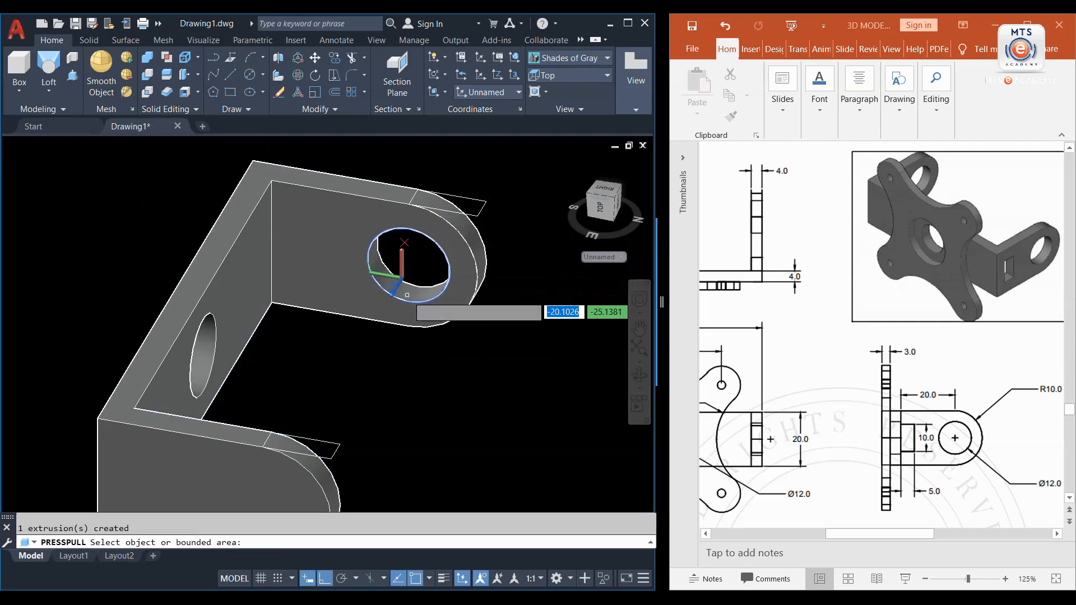
- Press-pull the hole's circle towards the opposite arm into a cylinder that passes completely through that arm
left_click(407, 295)
middle_click_drag(295, 446, 364, 283)
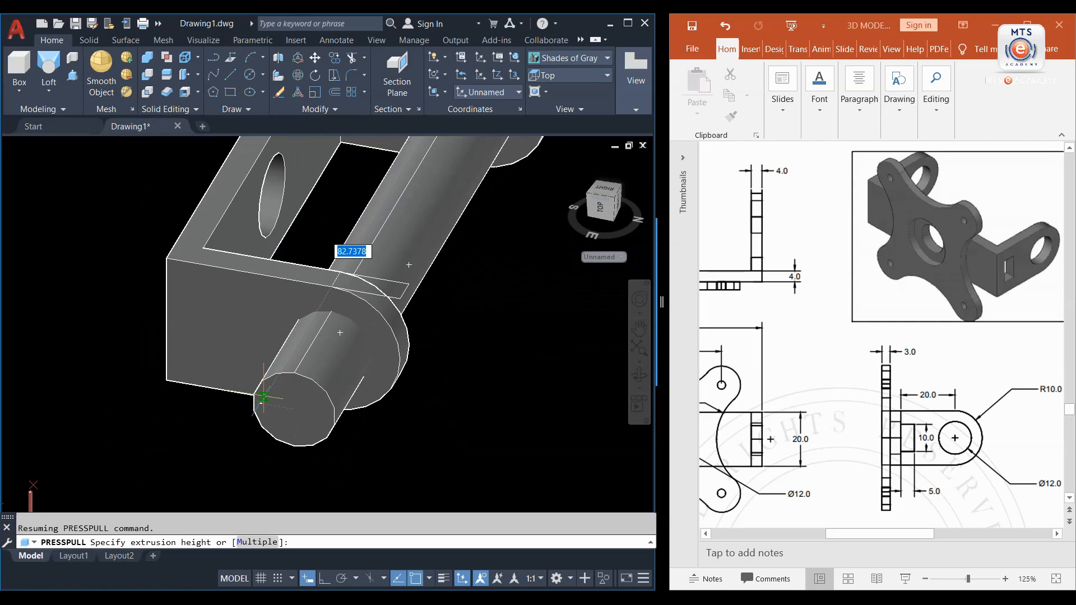
left_click(334, 444)
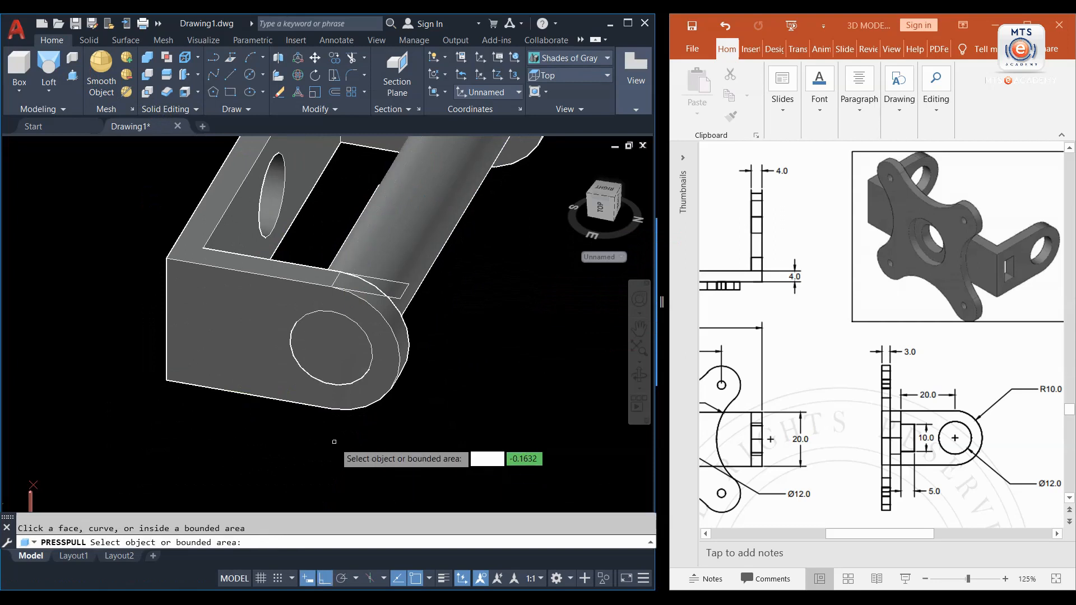
left_click(358, 354)
left_click(272, 407)
key("Return")
scroll(374, 401, "down", 2)
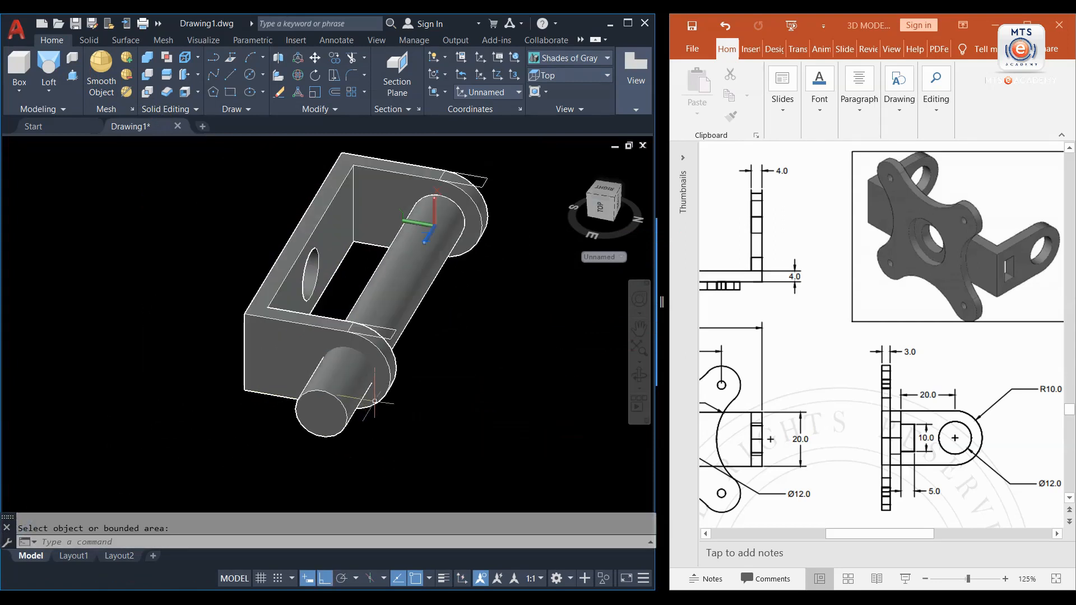
- Subtract the cylinder from the bracket to open the hole in the second arm
left_click(147, 76)
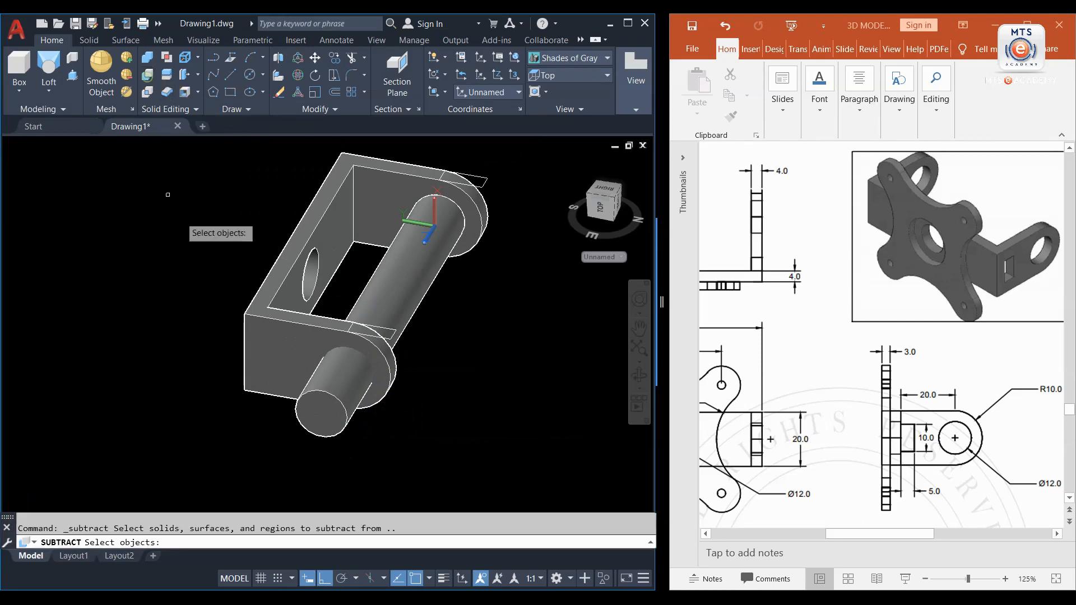
left_click(298, 330)
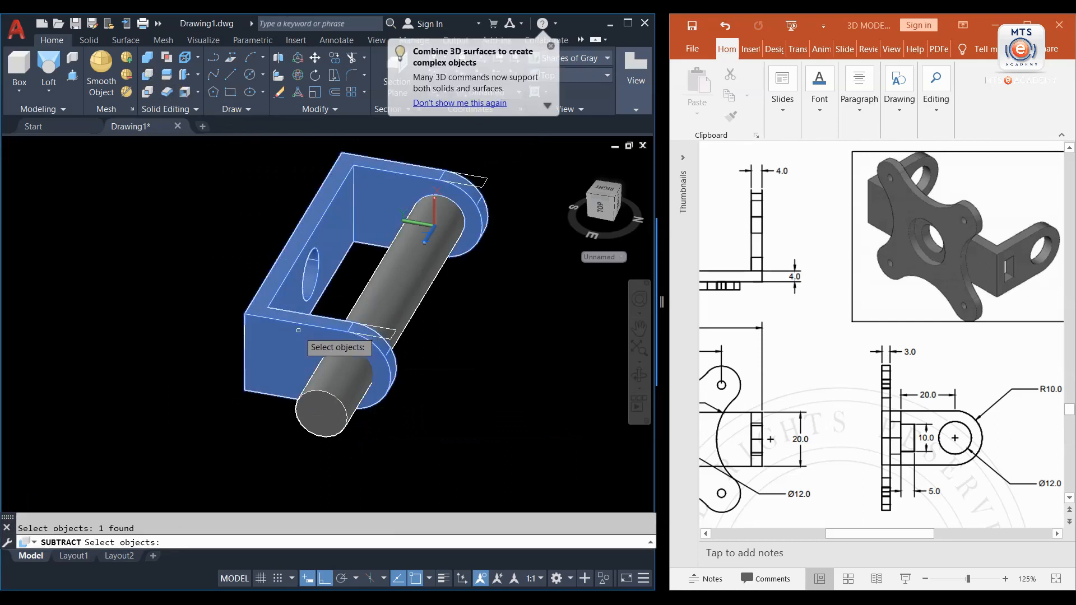
key("Return")
left_click(336, 395)
key("Return")
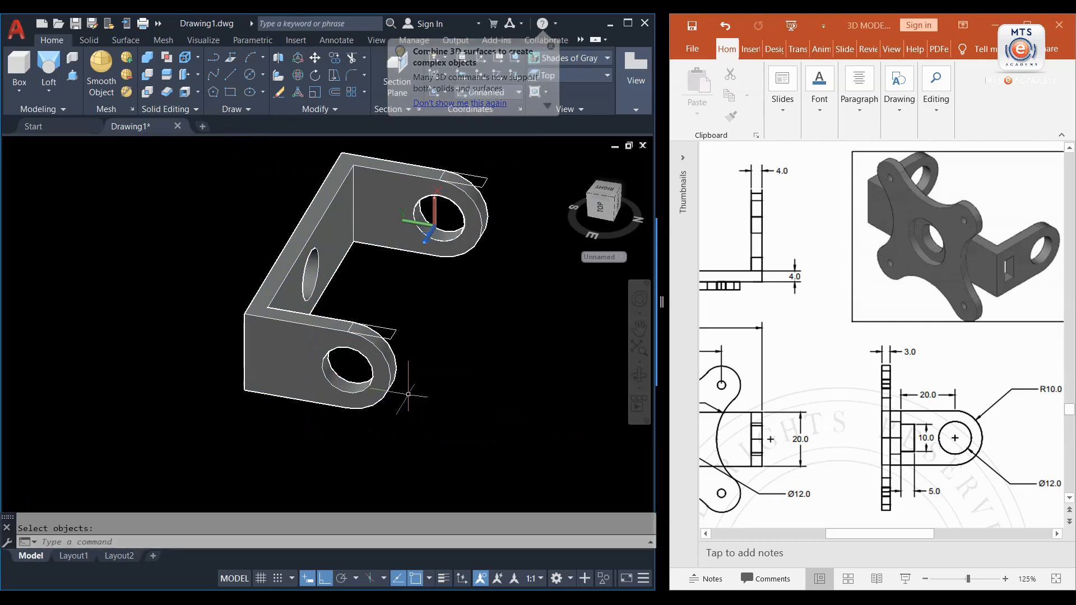
- Move the bracket from the centre of its central hole's outer rim to the centre of the four-lobed plate's central hole on the back face
middle_click_drag(326, 284, 429, 321, "shift")
scroll(449, 345, "down", 3)
scroll(449, 346, "down", 8)
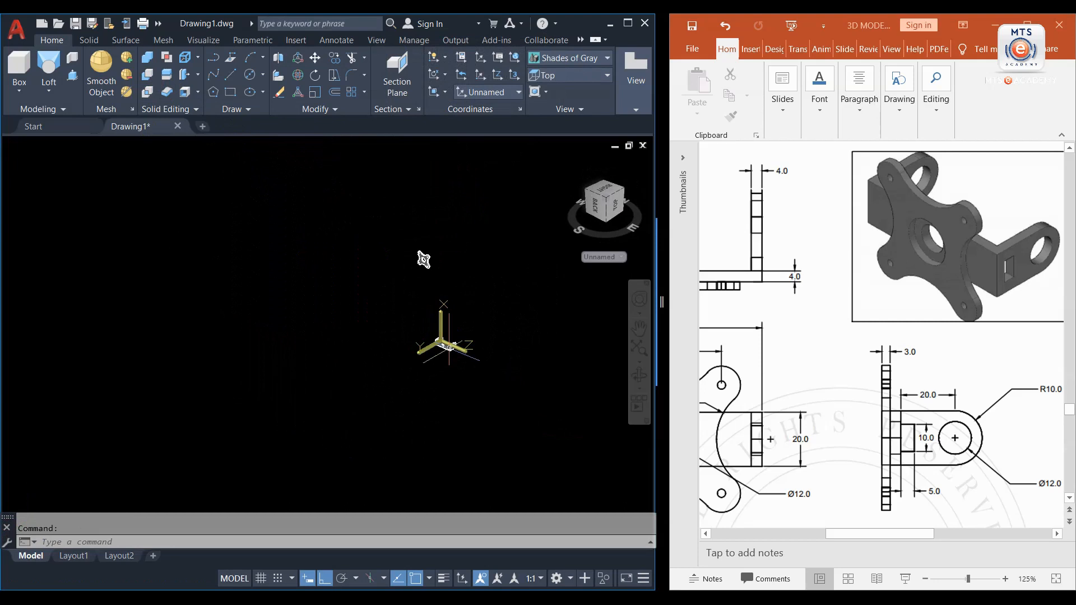
scroll(411, 231, "up", 6)
middle_click_drag(488, 369, 370, 273)
scroll(371, 308, "down", 4)
scroll(379, 392, "up", 5)
left_click(414, 427)
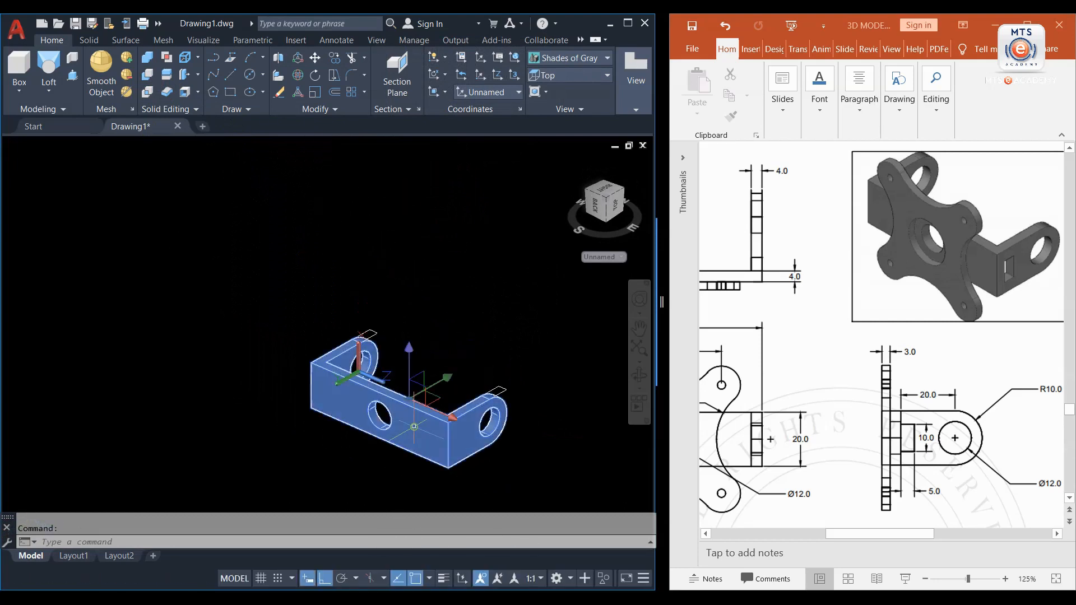
left_click(315, 60)
scroll(345, 395, "up", 5)
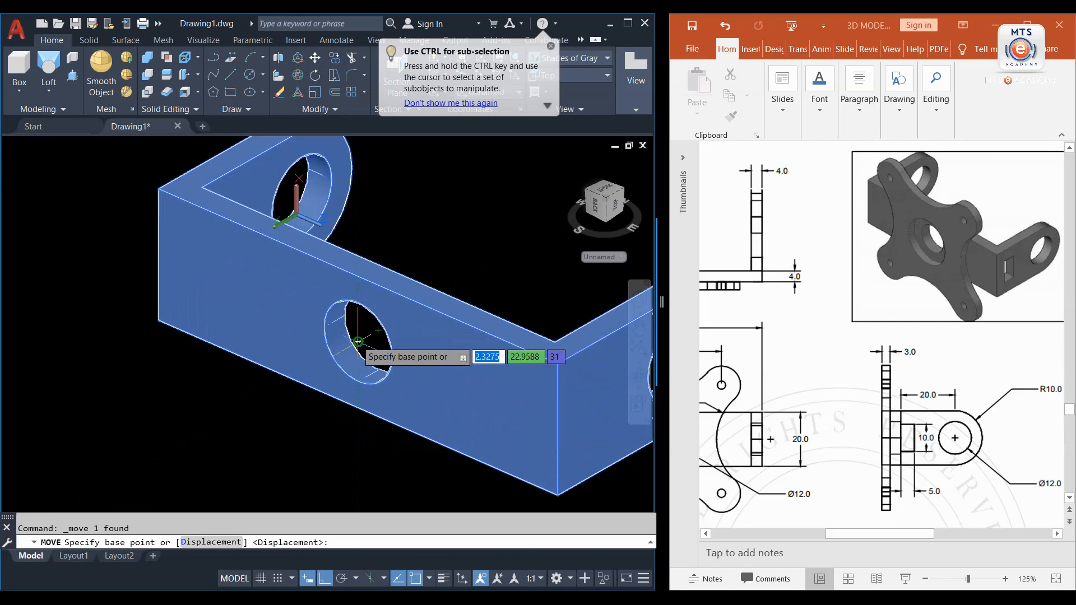
left_click(356, 340)
scroll(355, 340, "down", 6)
middle_click_drag(323, 223, 236, 390)
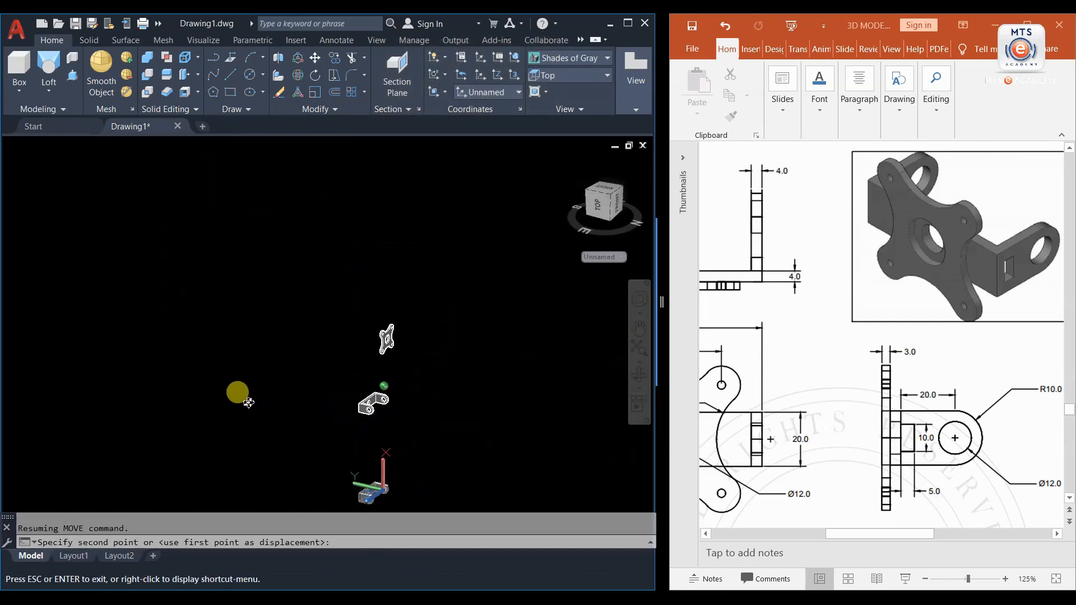
scroll(420, 325, "up", 8)
scroll(423, 322, "up", 2)
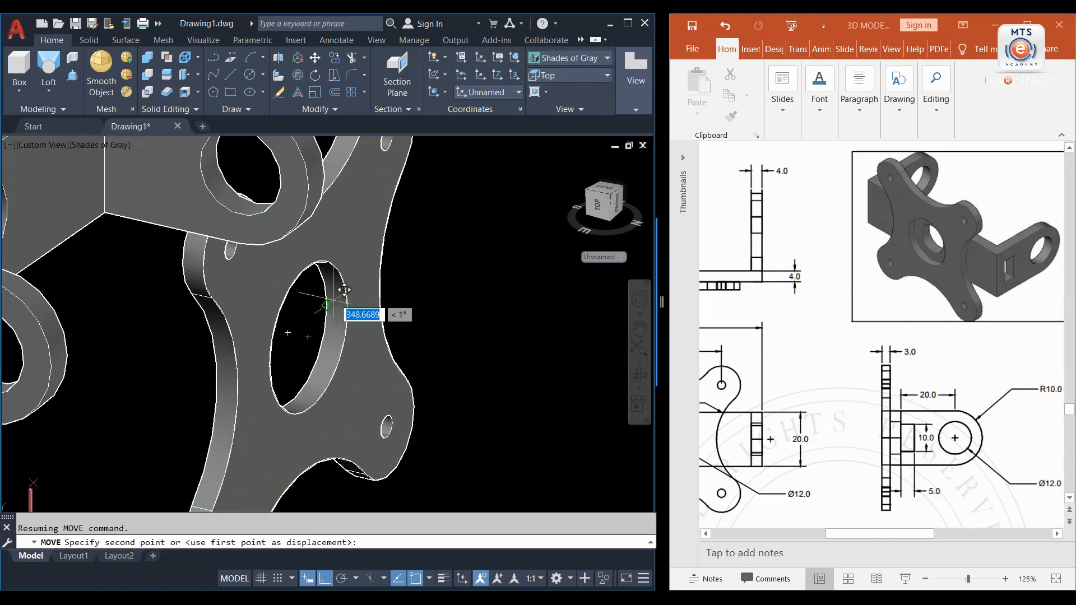
left_click(308, 337)
scroll(397, 342, "down", 6)
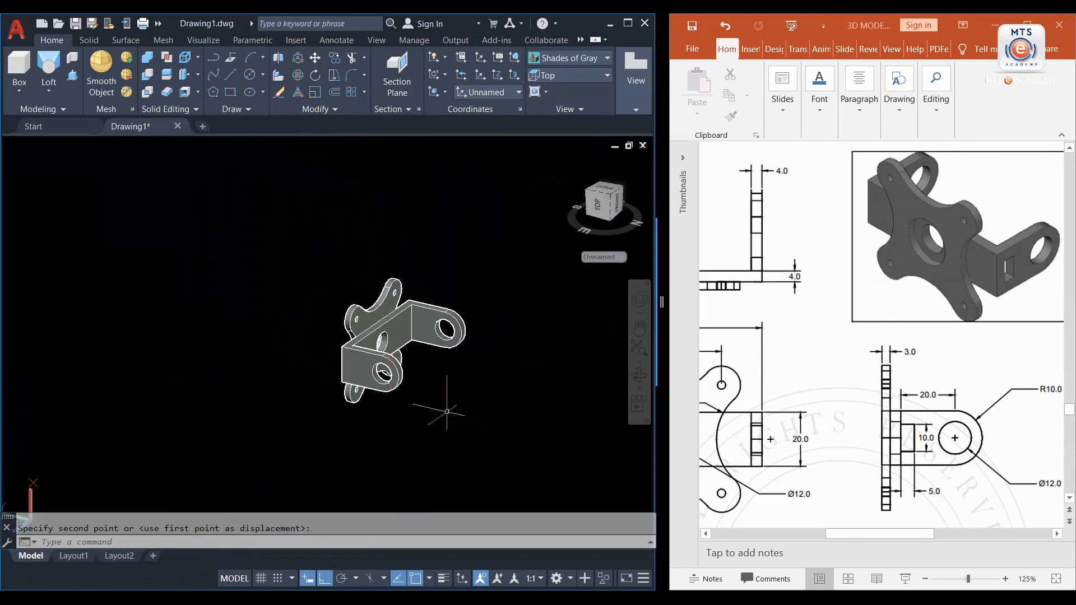
- Join the bracket and the four-lobed plate into a single solid with Union
middle_click_drag(464, 437, 349, 314, "shift")
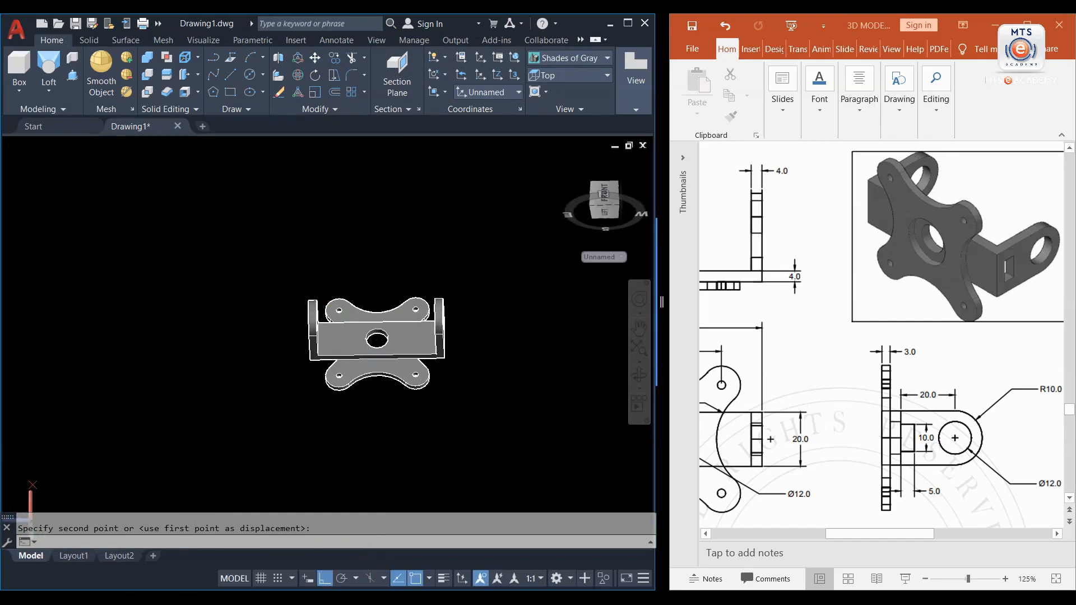
scroll(395, 388, "up", 3)
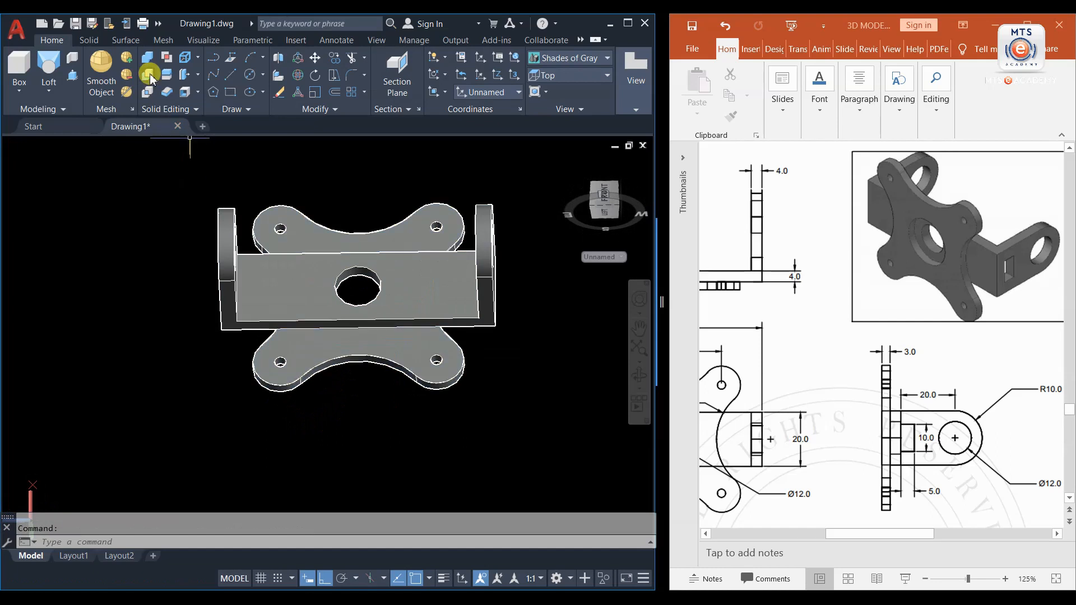
left_click(147, 58)
left_click(325, 251)
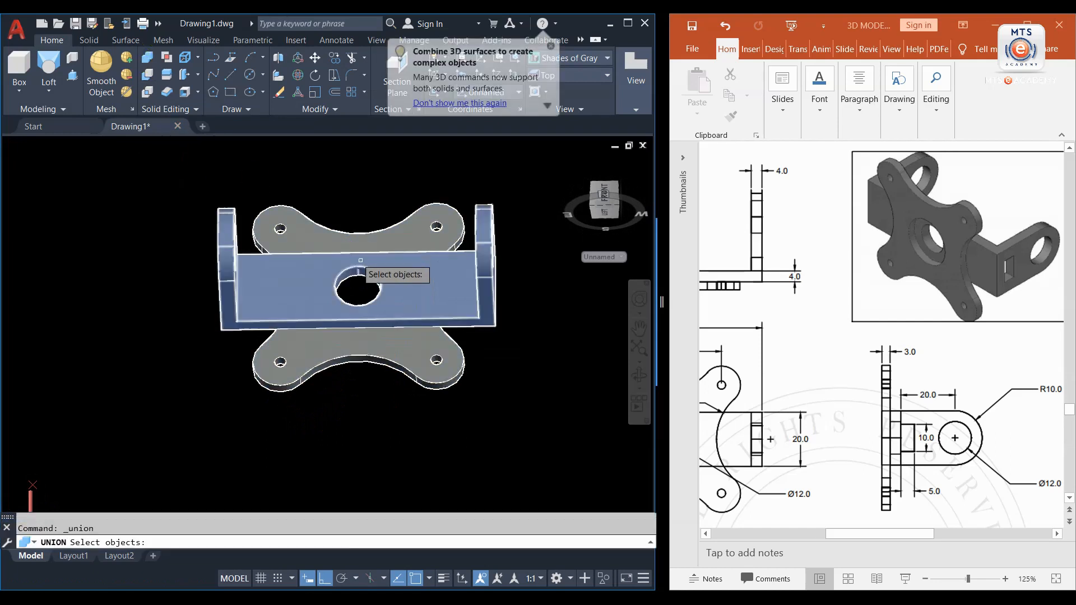
left_click(448, 367)
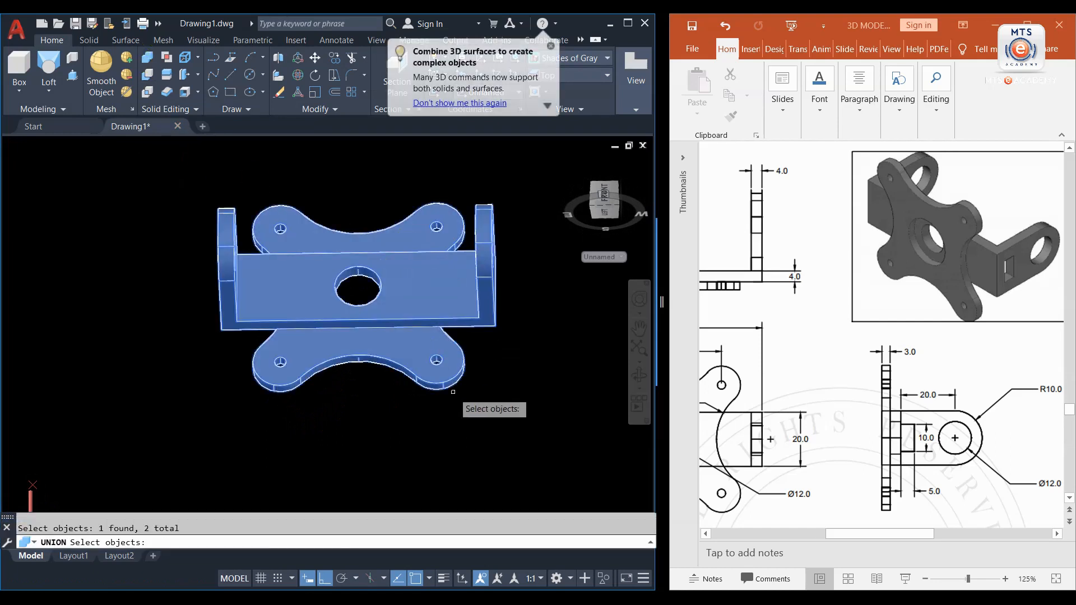
key("Return")
- Delete the leftover bracket sketch geometry lying apart from the joined flange
middle_click_drag(401, 407, 329, 344, "shift")
left_click(308, 396)
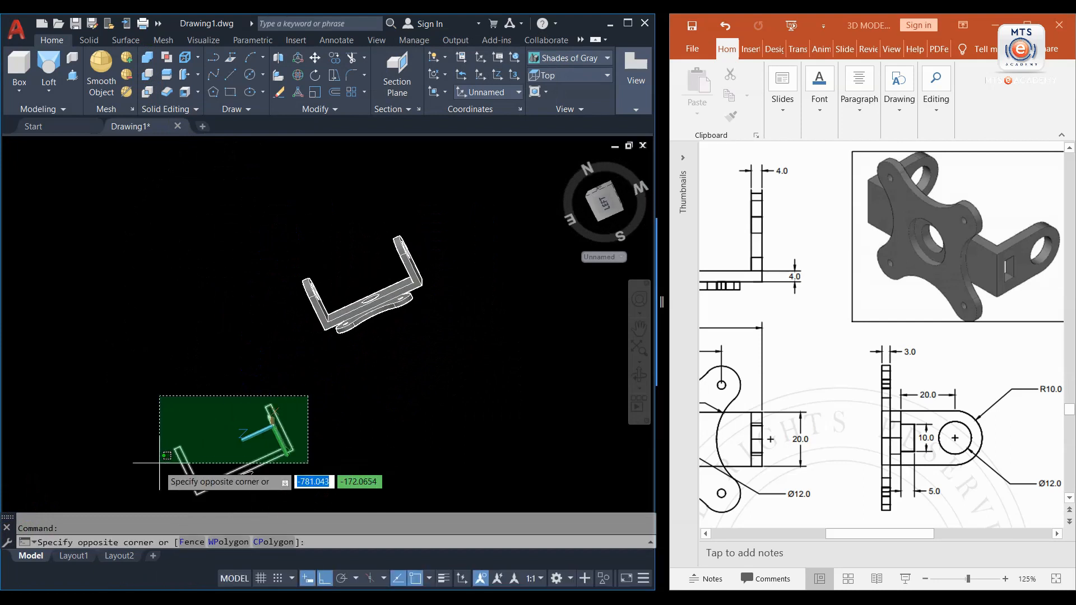
left_click(137, 488)
key("Delete")
middle_click(294, 426)
middle_click(294, 427)
scroll(321, 425, "down", 5)
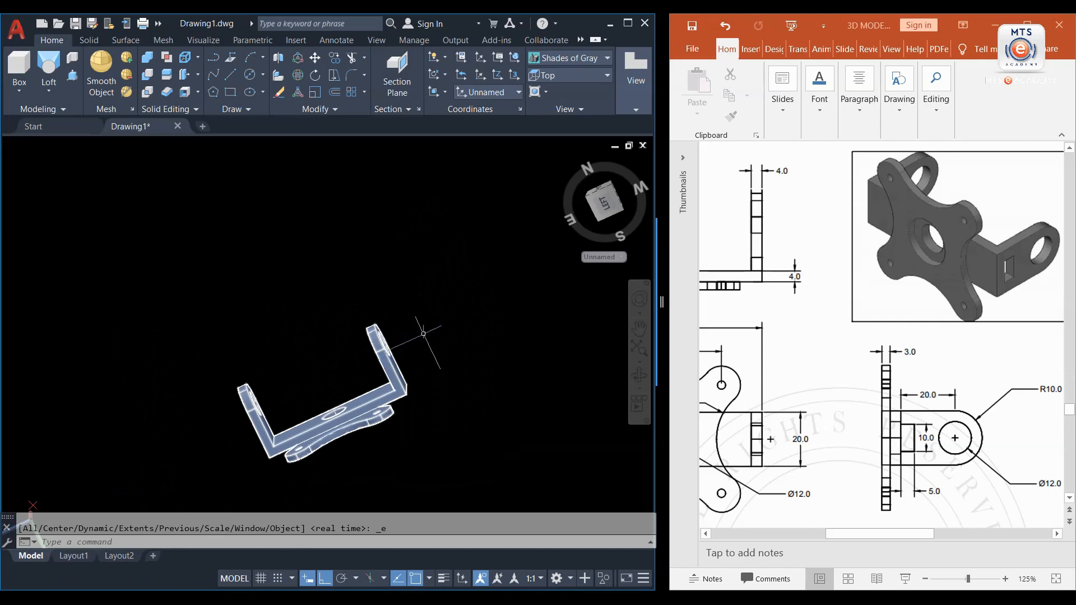
- Move the joined flange about 94 units along the negative Z direction, clear of the leftover plate outline
middle_click_drag(428, 368, 399, 253)
middle_click_drag(407, 304, 413, 372, "shift")
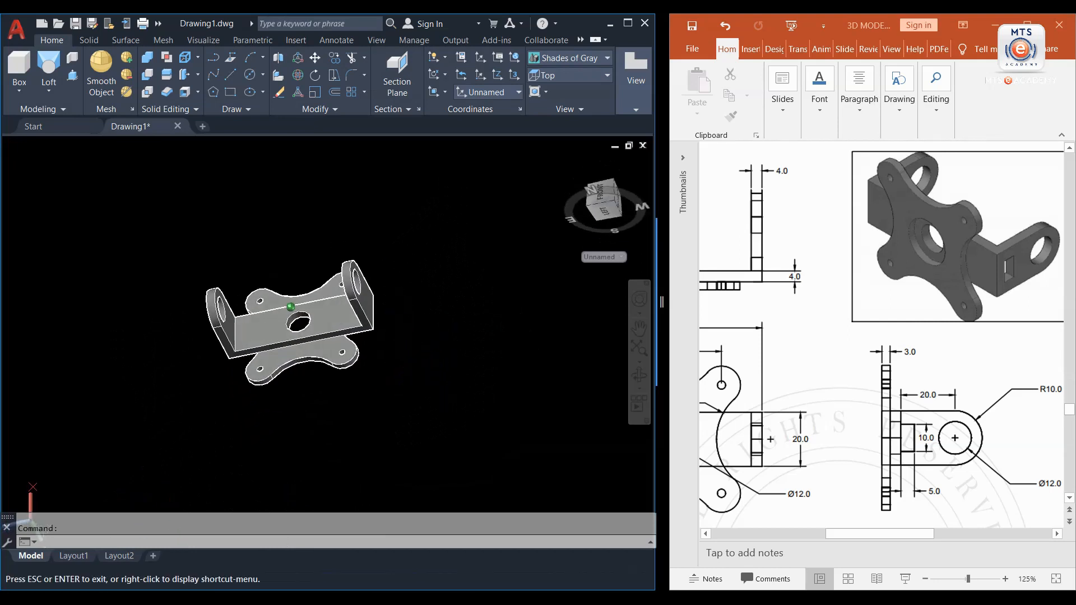
left_click(317, 320)
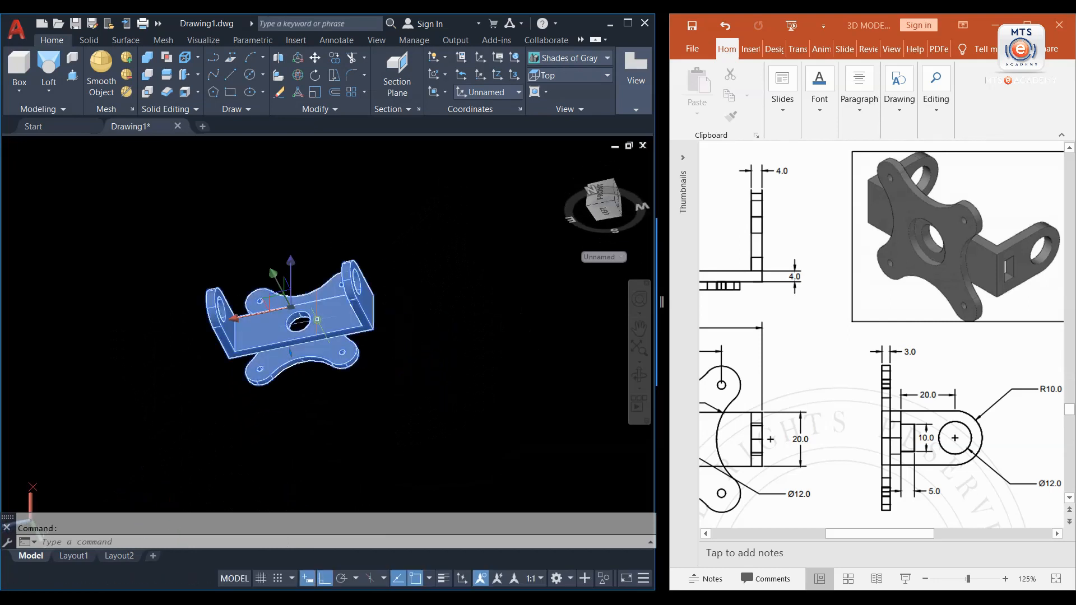
left_click(315, 58)
left_click(311, 337)
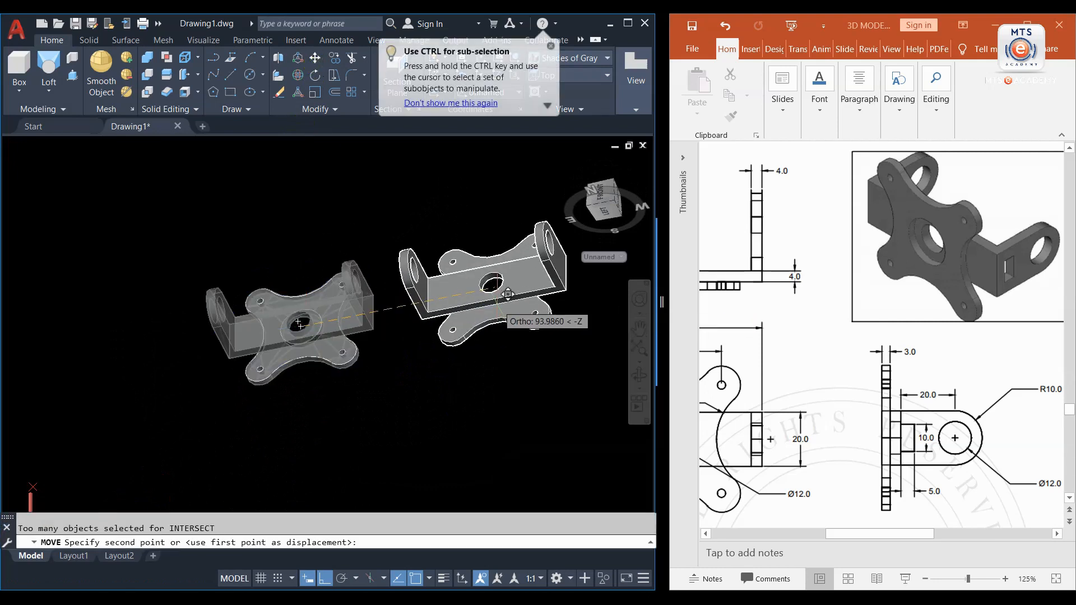
key("Escape")
- Delete the leftover four-lobed plate outline together with its hole circles
left_click(362, 258)
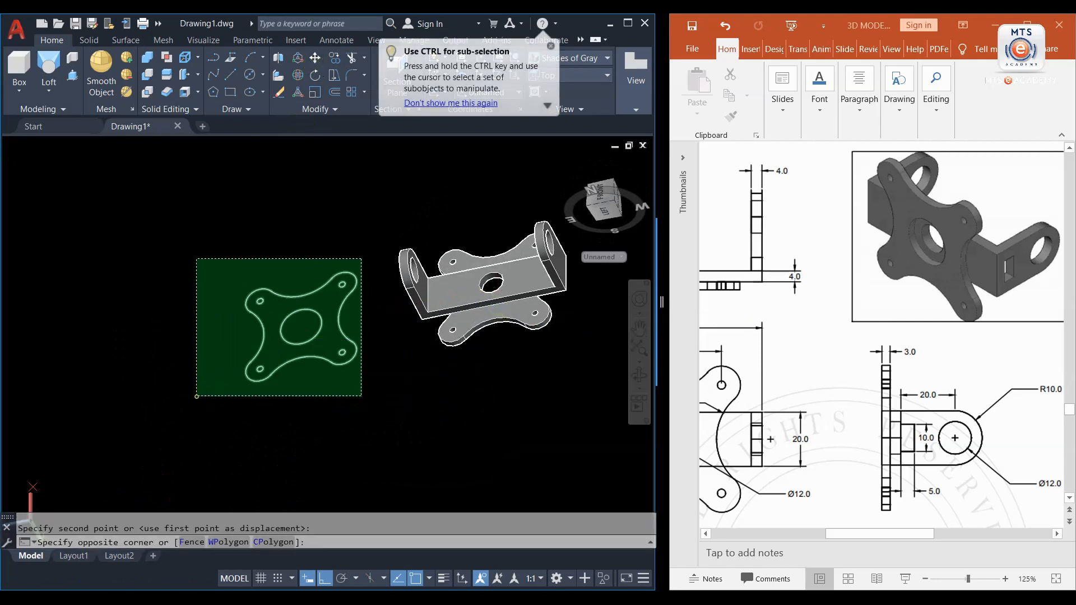
left_click(193, 395)
key("Delete")
middle_click(439, 369, "shift")
middle_click(440, 371)
middle_click(440, 371)
scroll(437, 381, "down", 5)
middle_click_drag(432, 386, 364, 371, "shift")
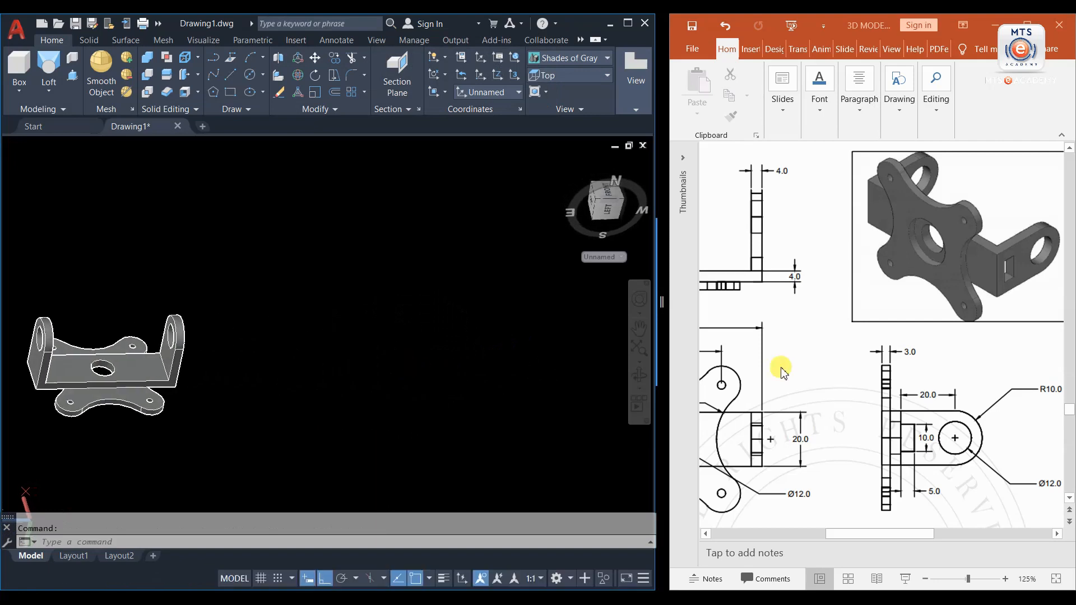
- Switch to PowerPoint and examine the dimensioned views of the Flange Yoke drawing
scroll(788, 370, "down", 8)
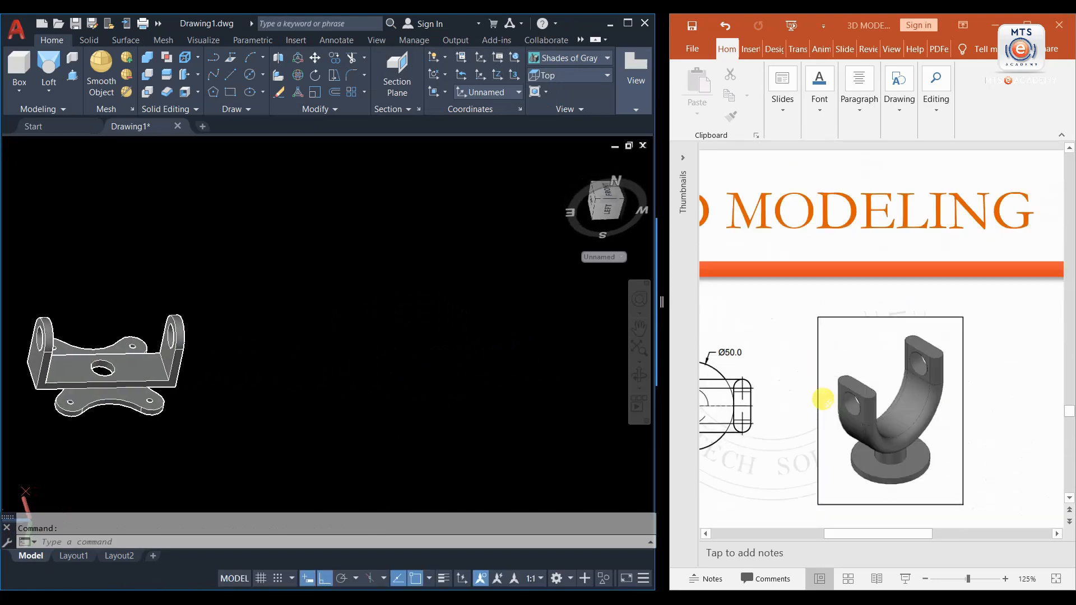
scroll(857, 435, "down", 5, "ctrl")
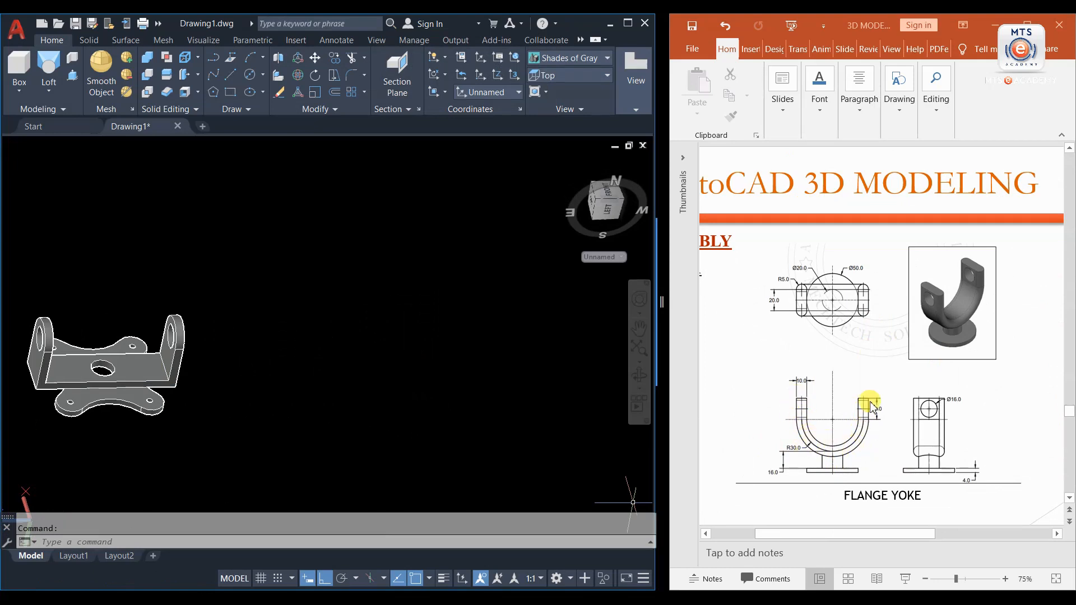
scroll(802, 307, "up", 5, "ctrl")
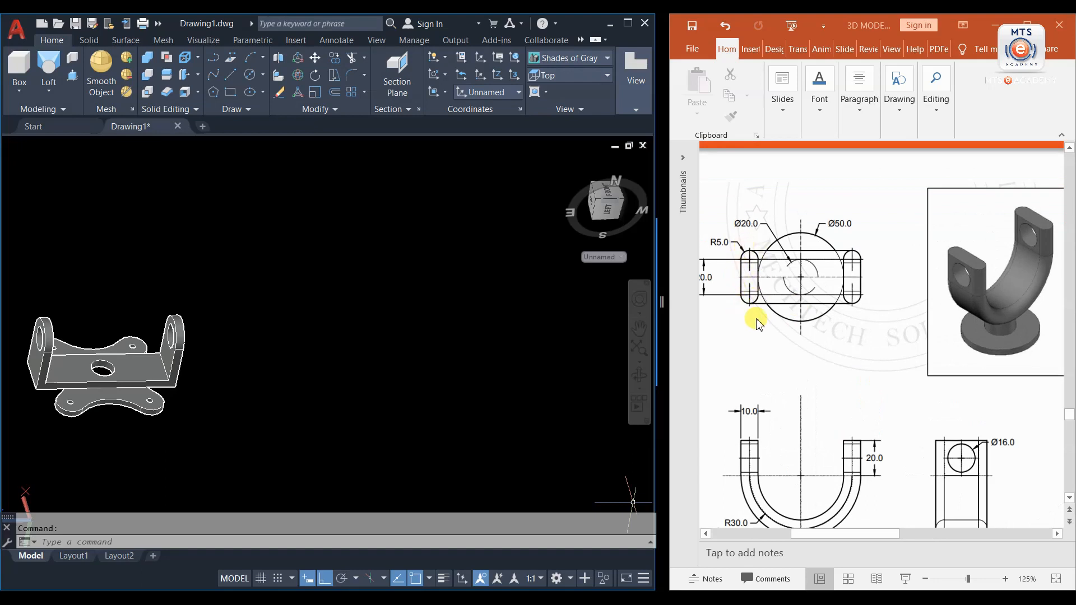
scroll(758, 322, "down", 3)
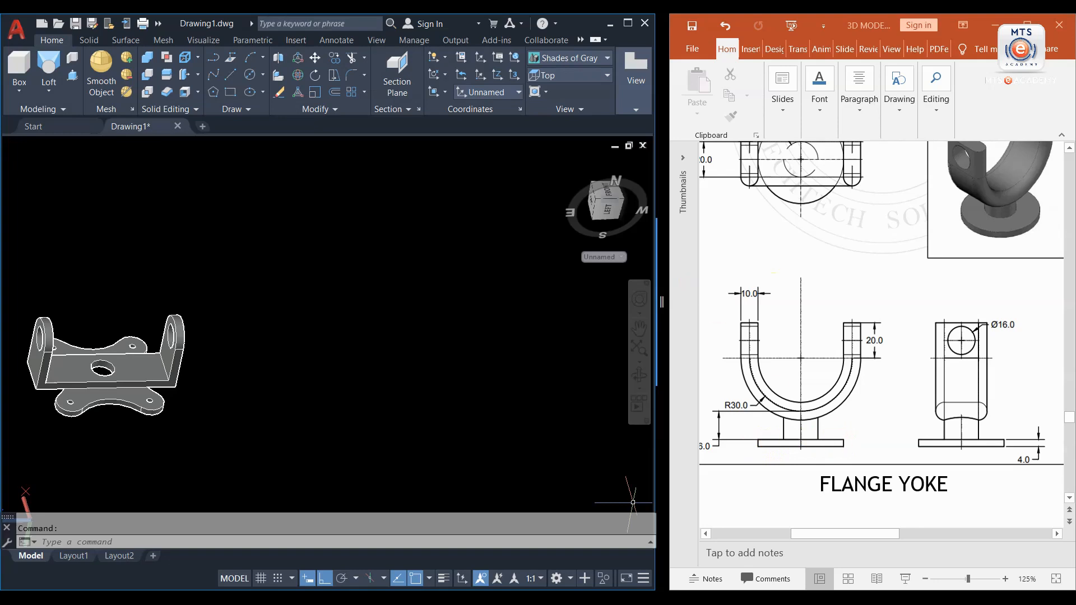
- Switch back to AutoCAD, set the Front view and draw a circle of radius 30 in the empty space beside the flange
left_click(560, 75)
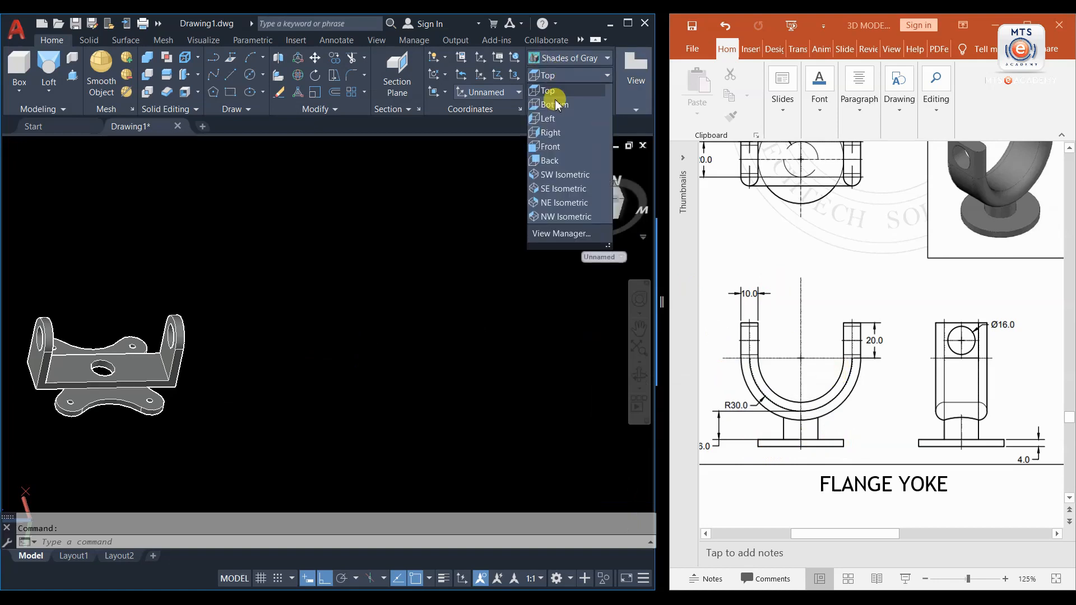
left_click(556, 157)
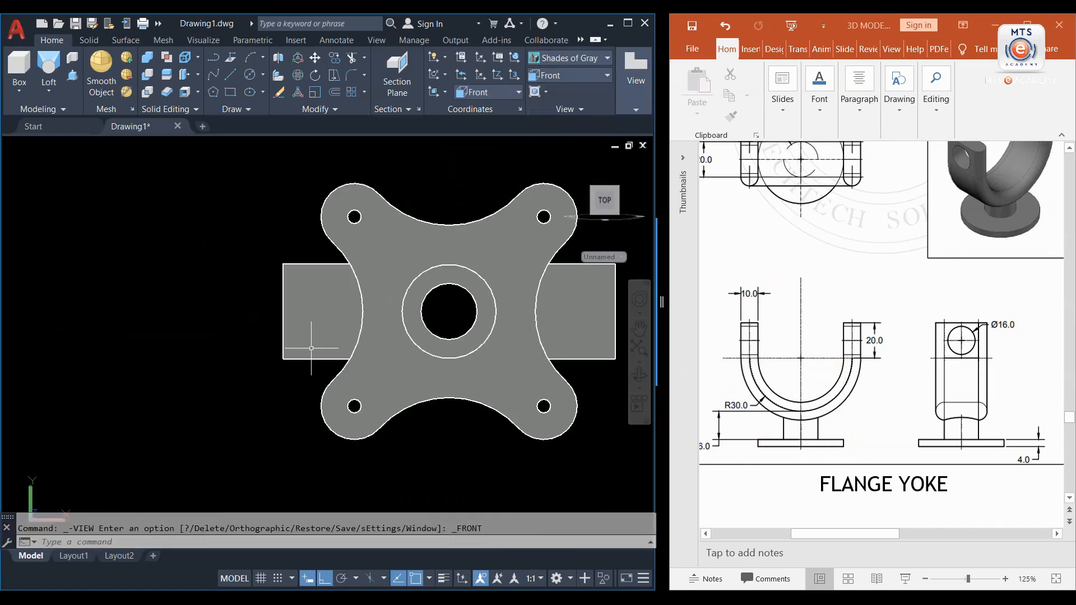
middle_click_drag(487, 342, 170, 374)
scroll(298, 352, "down", 5)
middle_click_drag(377, 352, 232, 338)
middle_click_drag(300, 337, 257, 334)
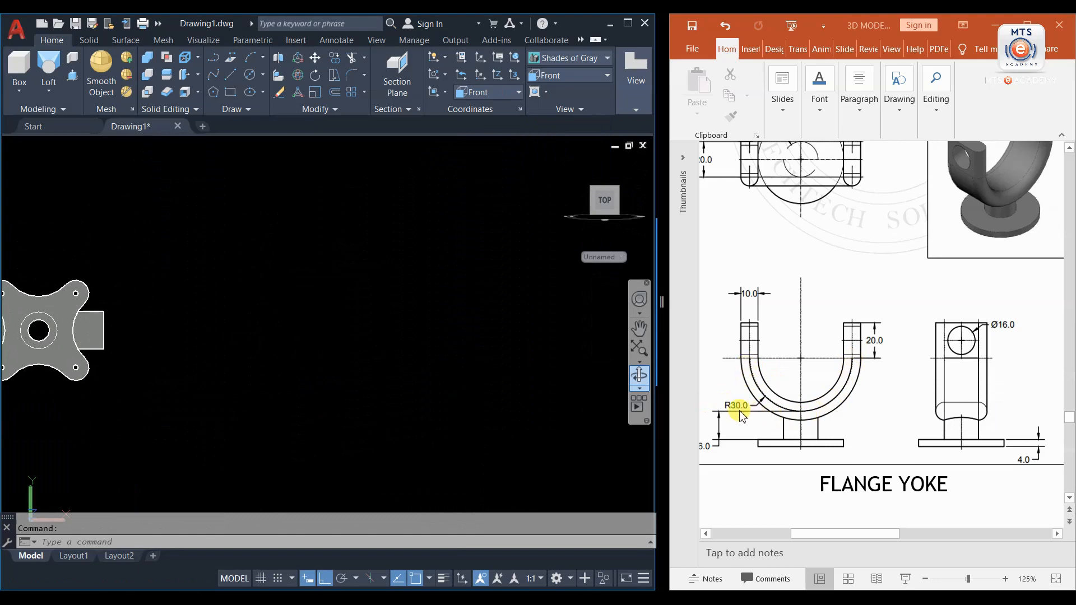
left_click(262, 78)
left_click(269, 100)
left_click(379, 284)
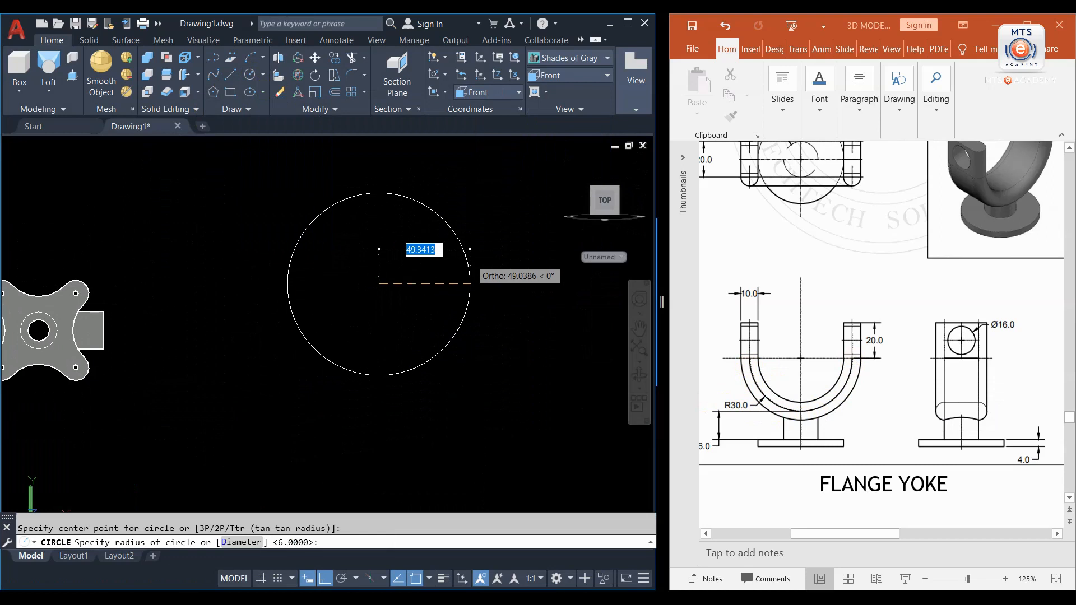
type("30")
key("Return")
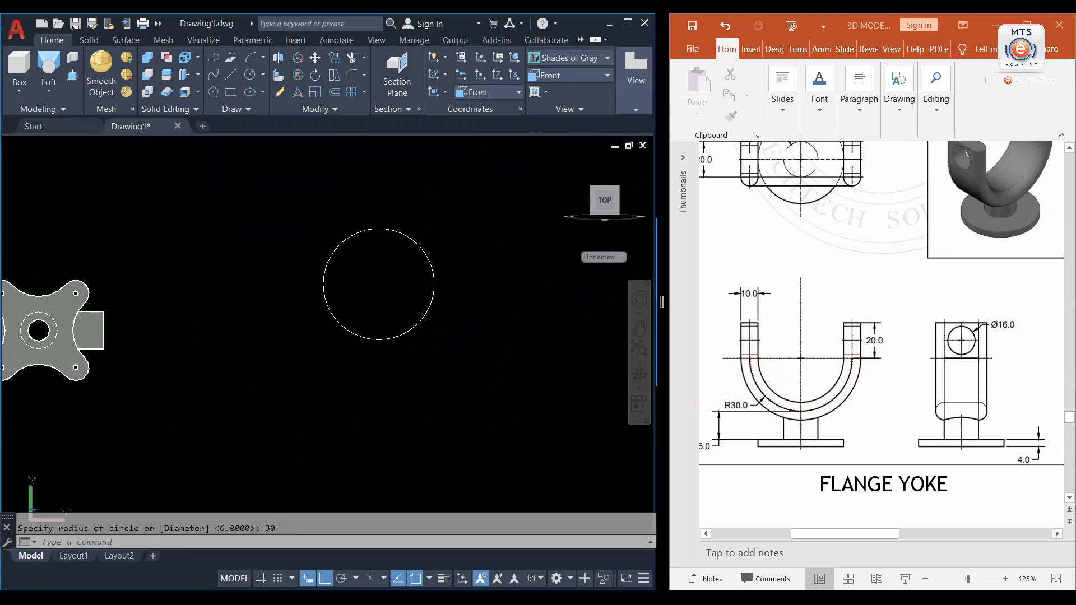
- Draw a vertical line 20 long upward from the circle's right quadrant
middle_click_drag(368, 281, 325, 307)
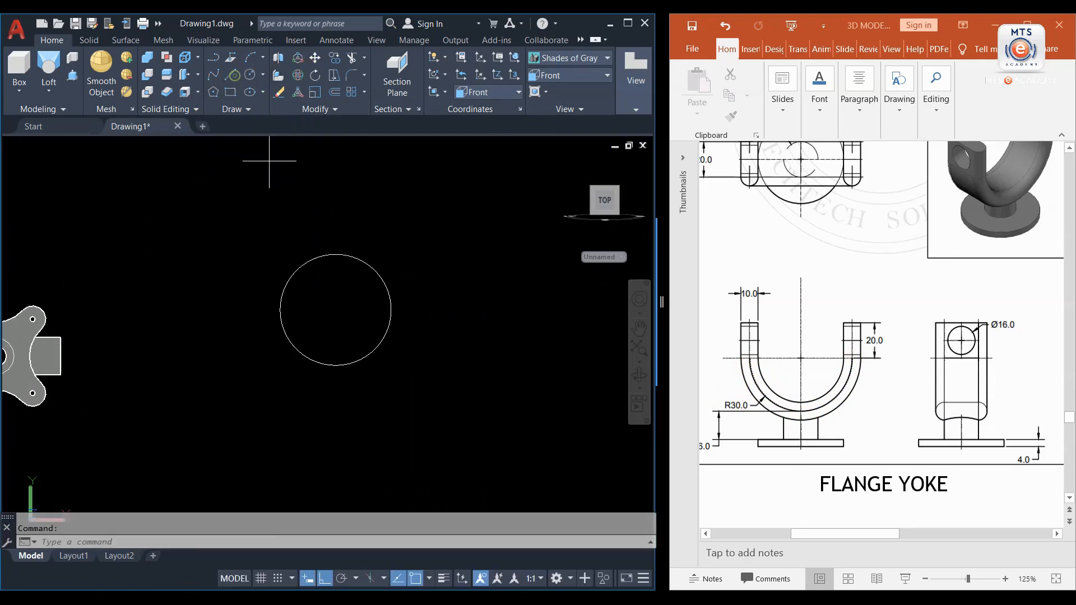
left_click(229, 75)
left_click(392, 309)
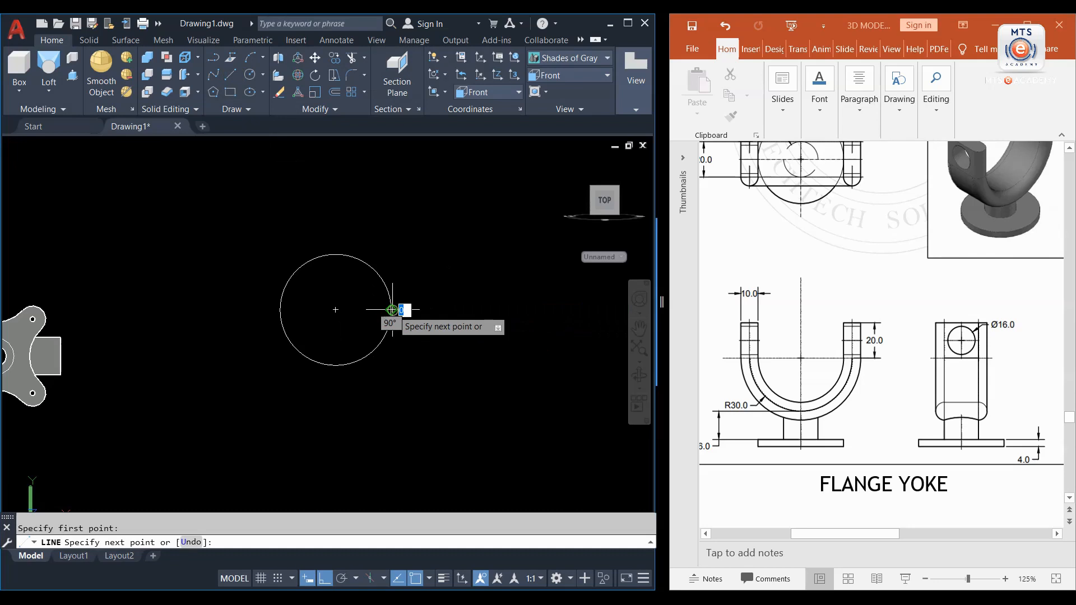
type("2")
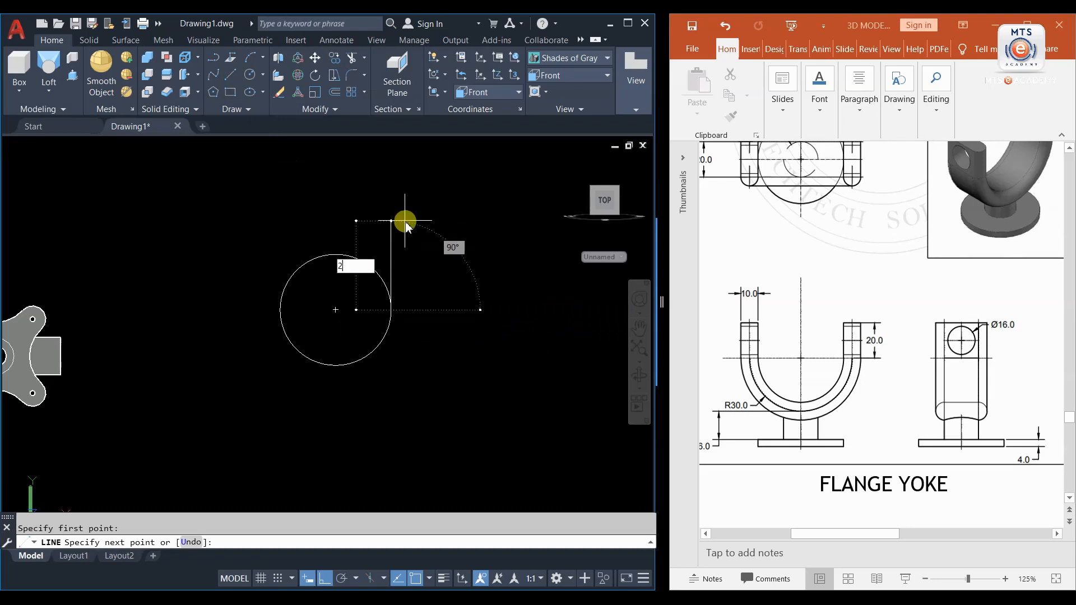
key("Return")
key("Return")
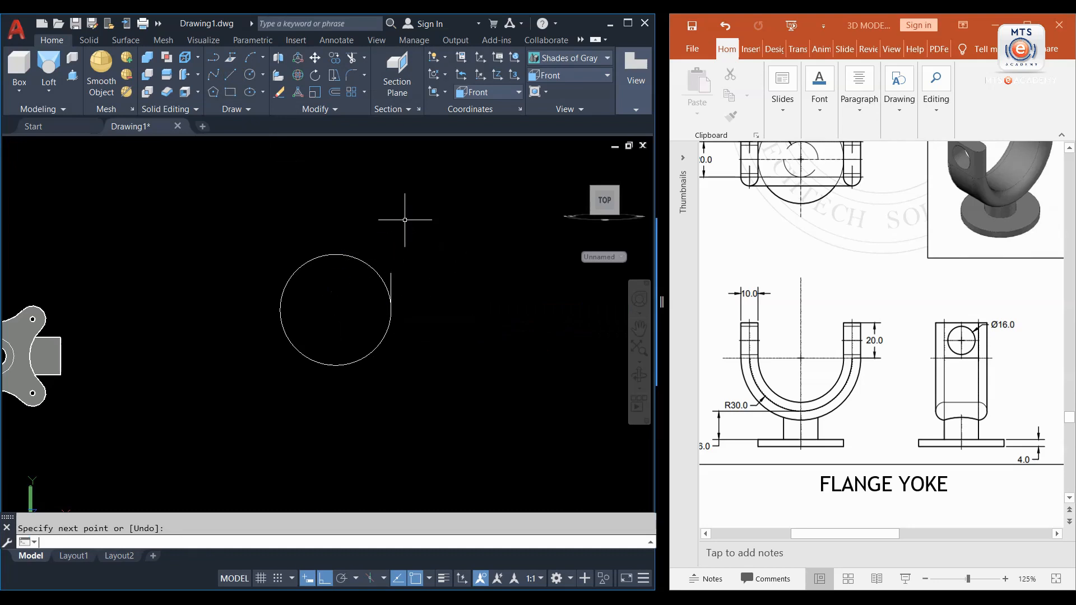
- Draw a matching vertical line 20 long upward from the circle's left quadrant
key("Return")
left_click(280, 310)
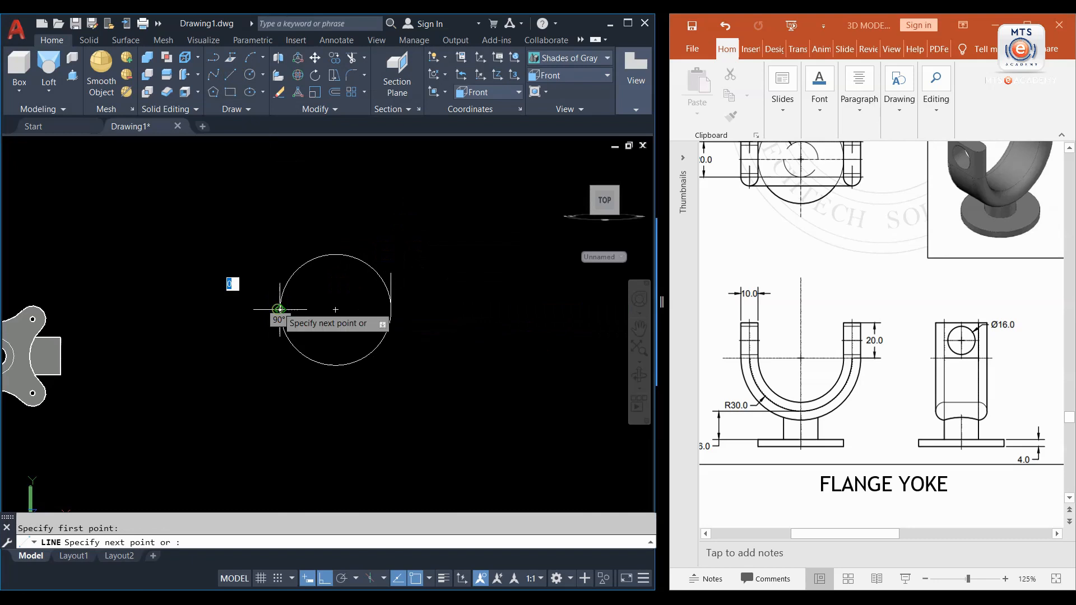
type("20")
key("Return")
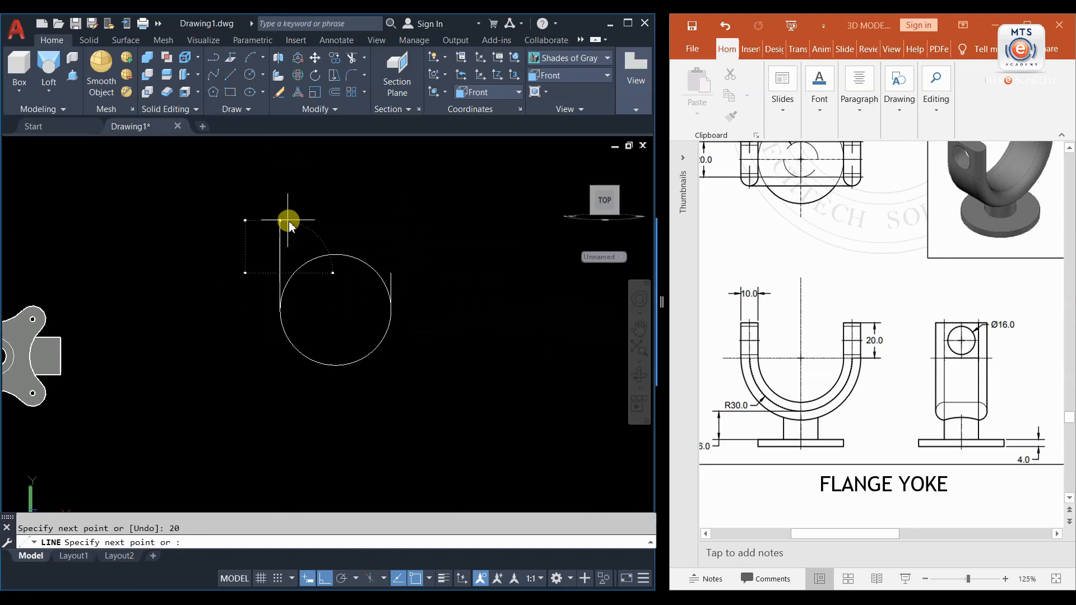
key("Return")
- Trim away the circle's upper half between the two vertical lines to leave a U-shaped path
left_click(339, 259)
type("T")
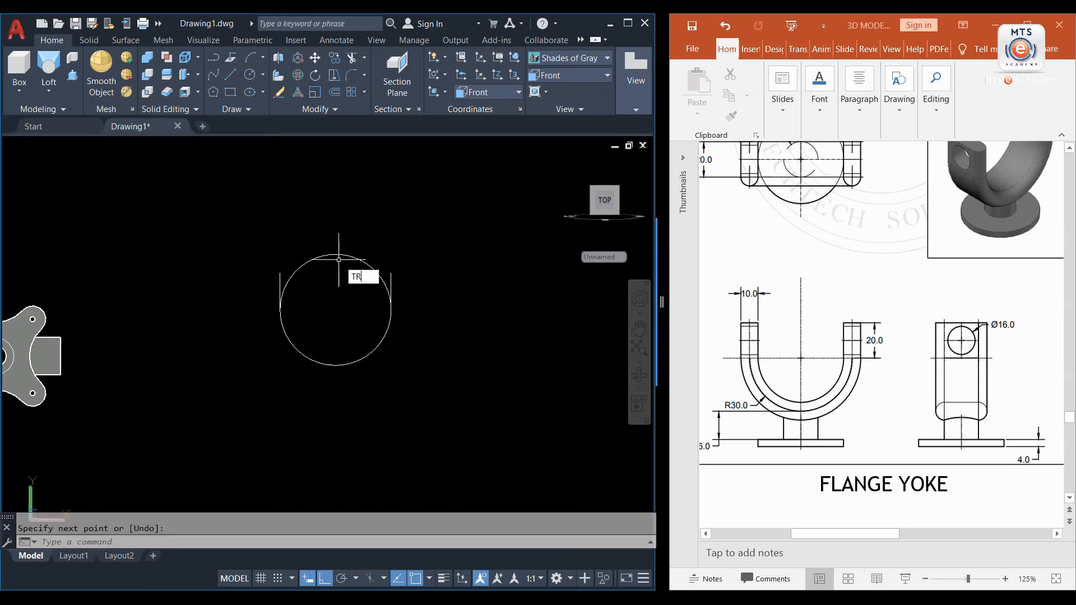
type("R")
key("Return")
left_click(346, 255)
left_click(333, 255)
left_click(339, 246)
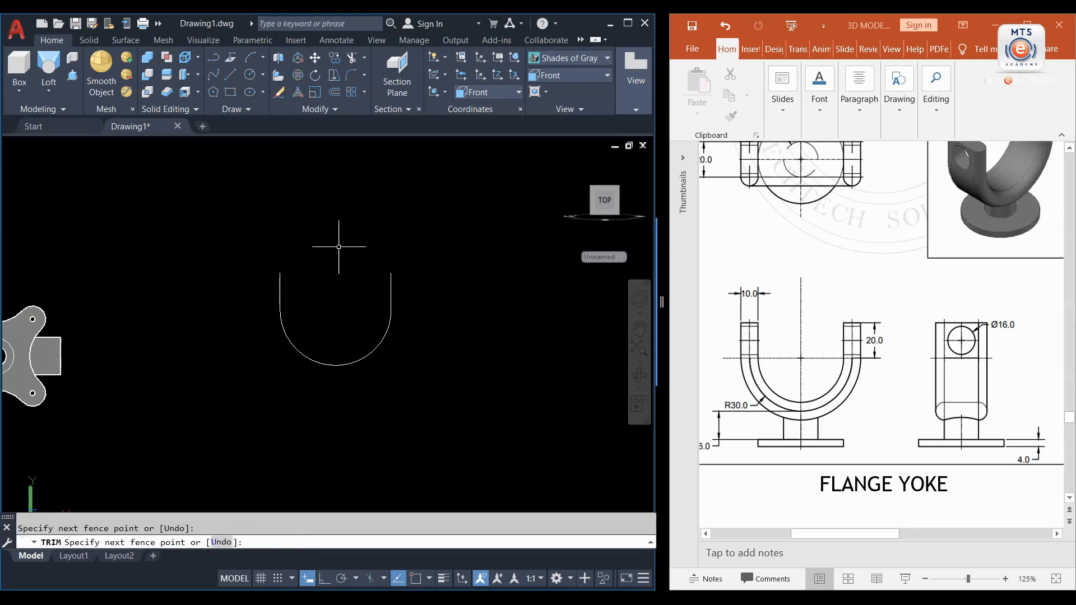
key("Escape")
- Check the yoke's stem height in the reference drawing and draw a line 16 long straight down from the arc's lowest point
scroll(337, 252, "down", 4)
scroll(230, 240, "up", 2)
left_click(216, 81)
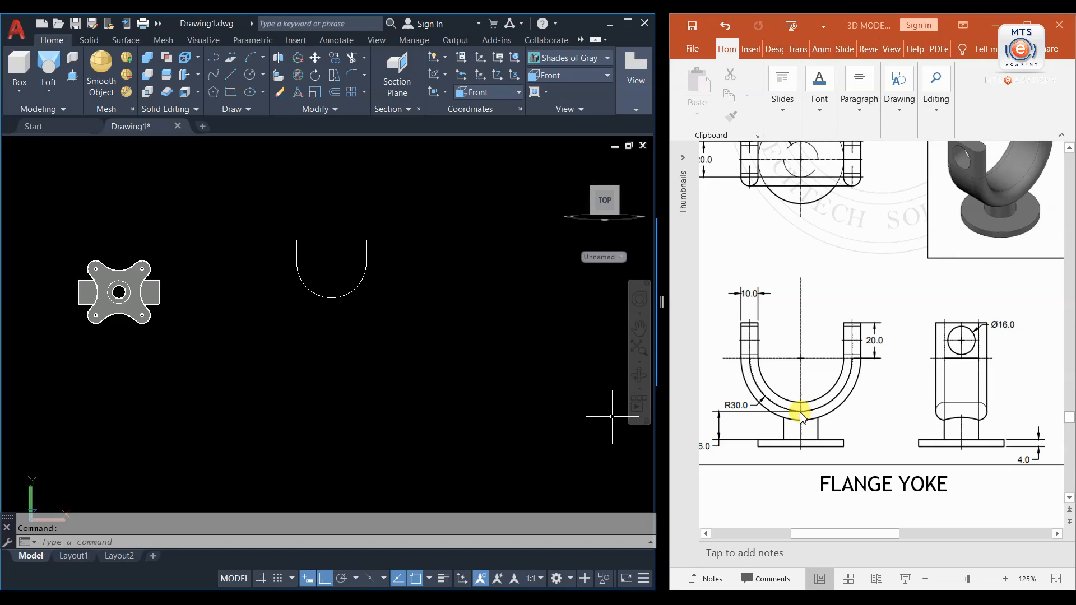
left_click(823, 537)
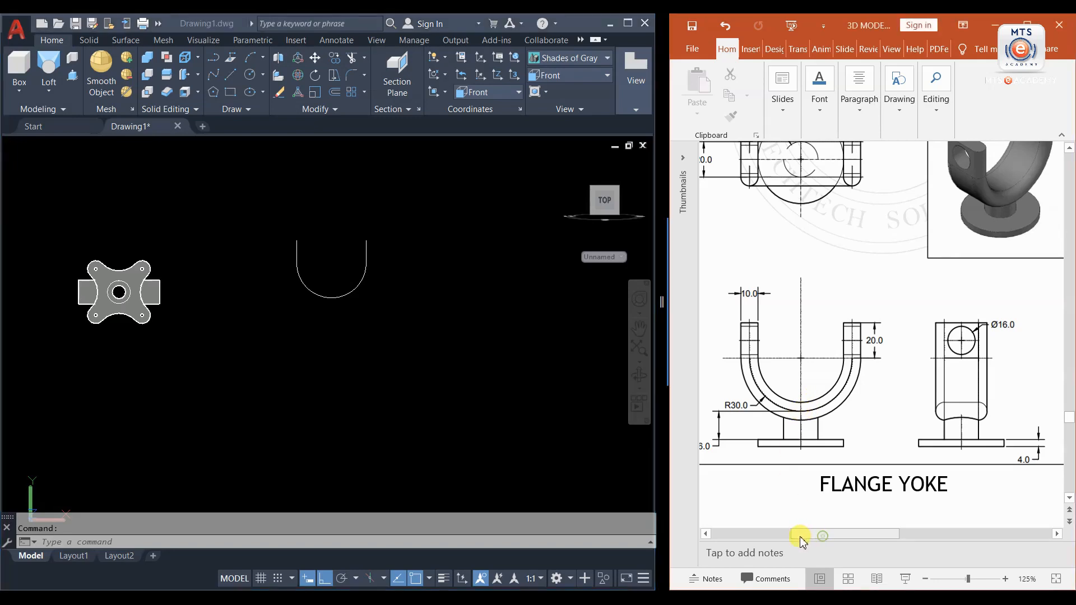
left_click_drag(803, 538, 782, 535)
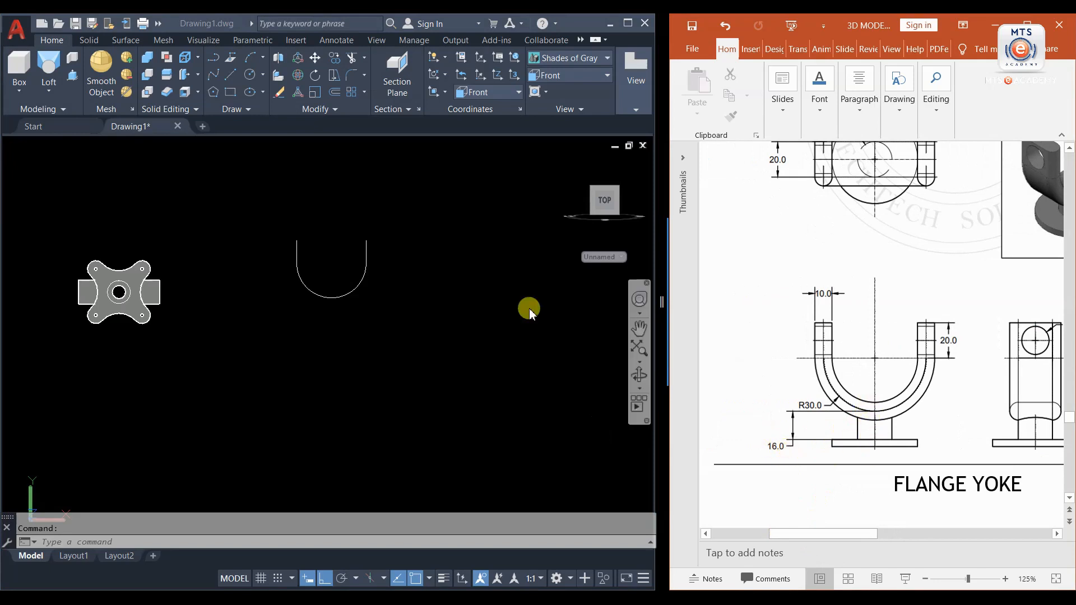
left_click(232, 76)
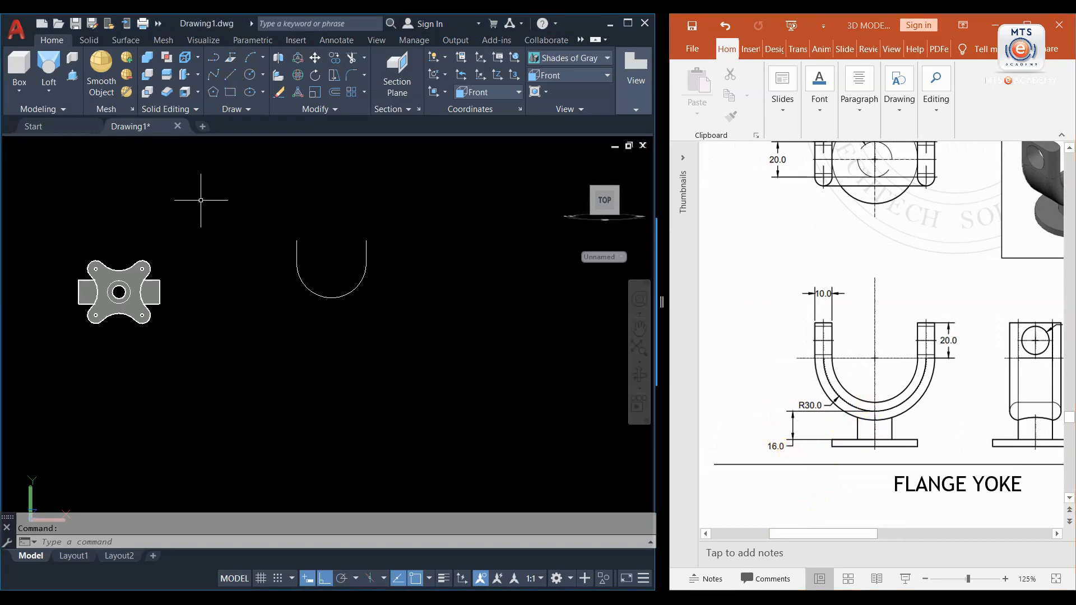
left_click(230, 74)
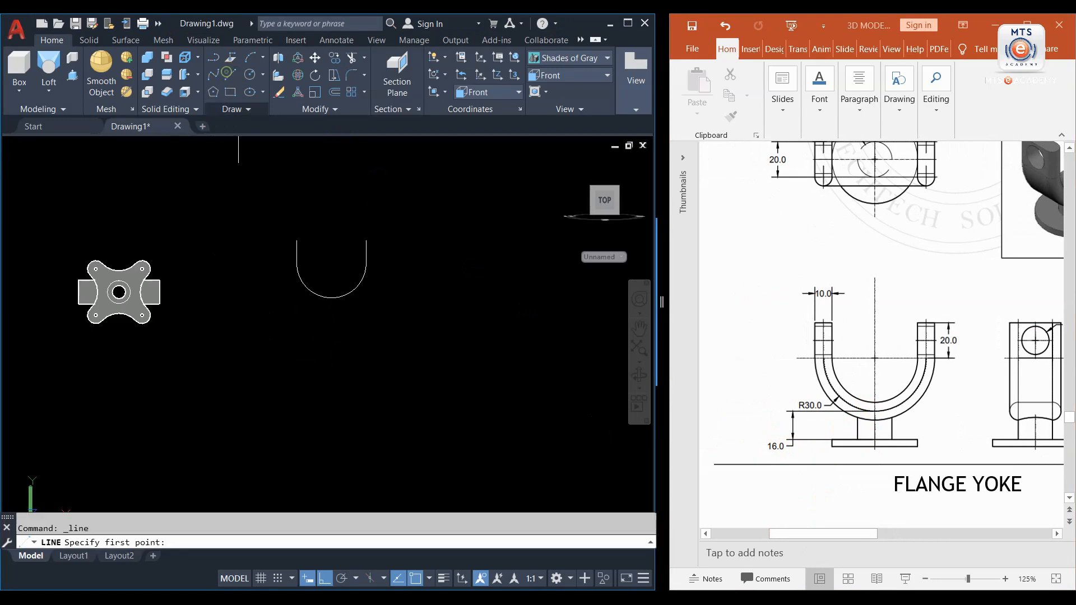
left_click(326, 300)
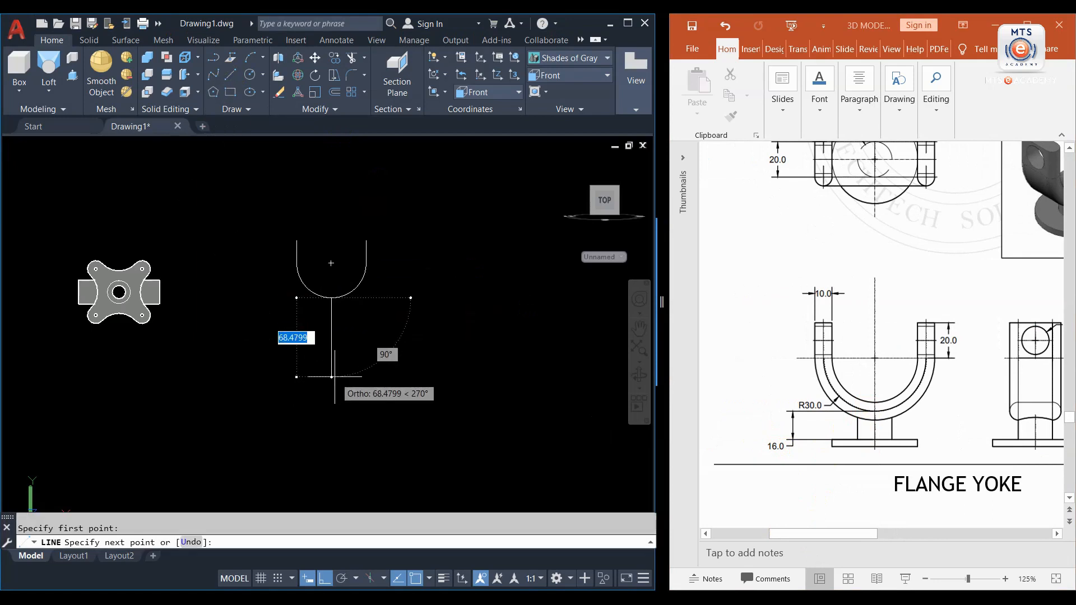
type("16")
key("Return")
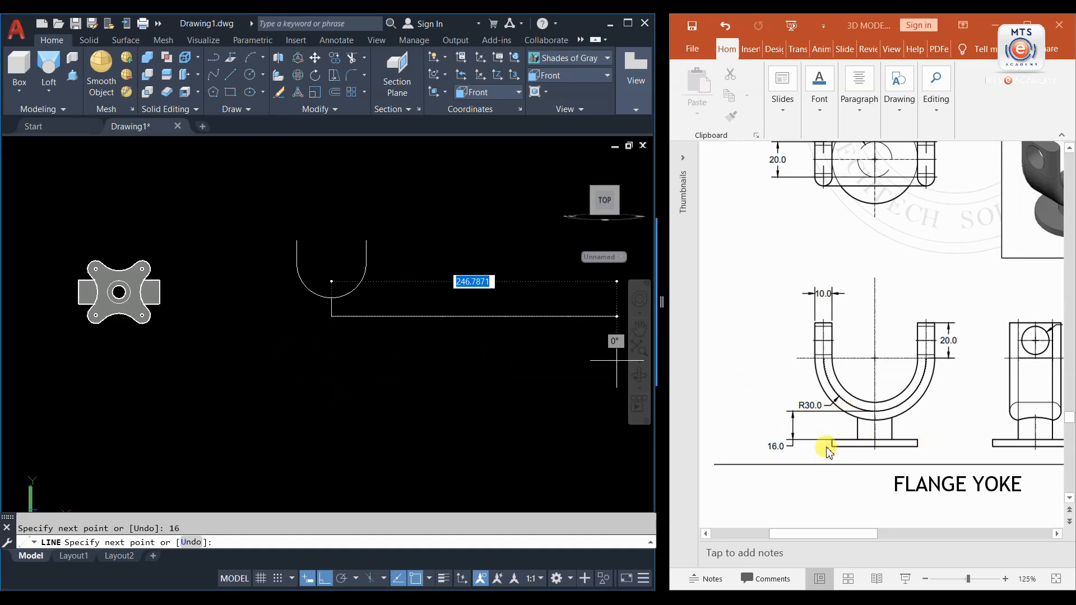
- Check the yoke's base plate thickness in the reference drawing and draw a line 4 long straight down from the stem line's lower end
left_click_drag(857, 537, 891, 538)
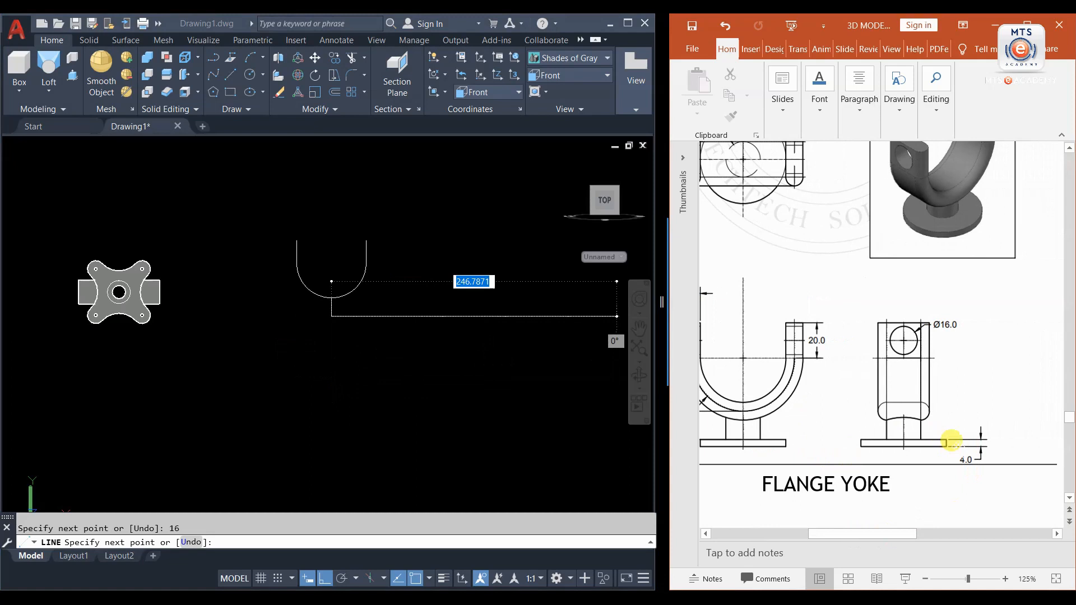
left_click(247, 331)
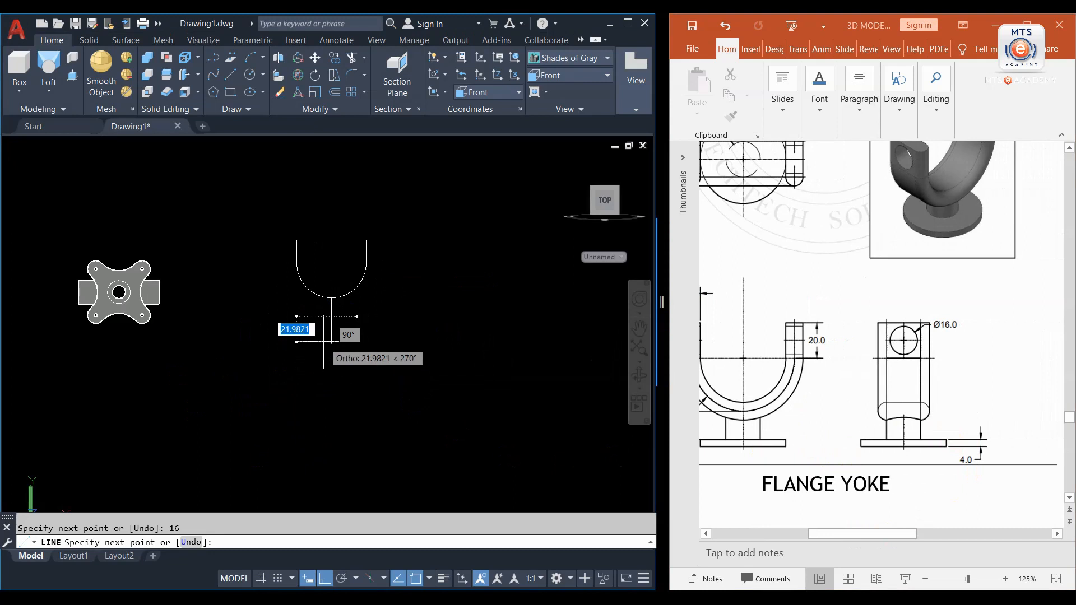
scroll(314, 333, "up", 2)
scroll(321, 345, "up", 1)
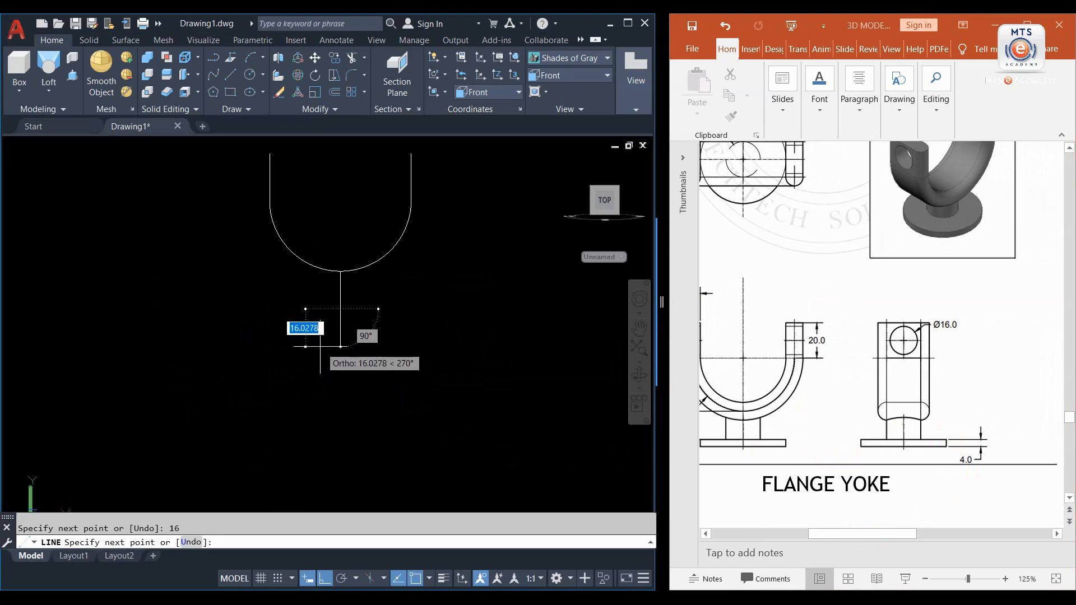
type("4")
key("Return")
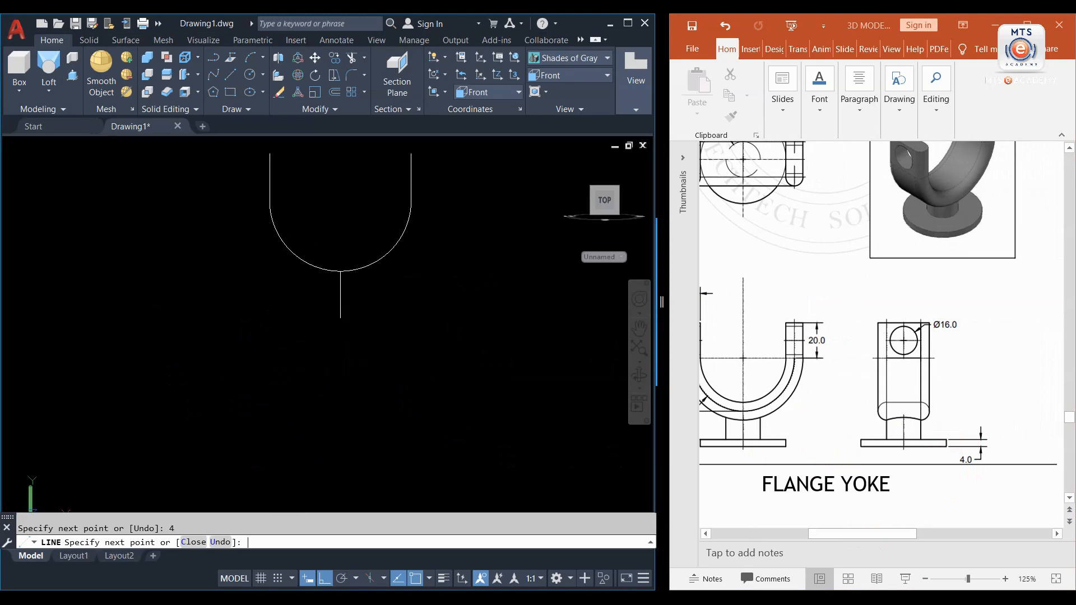
key("Return")
left_click(340, 312)
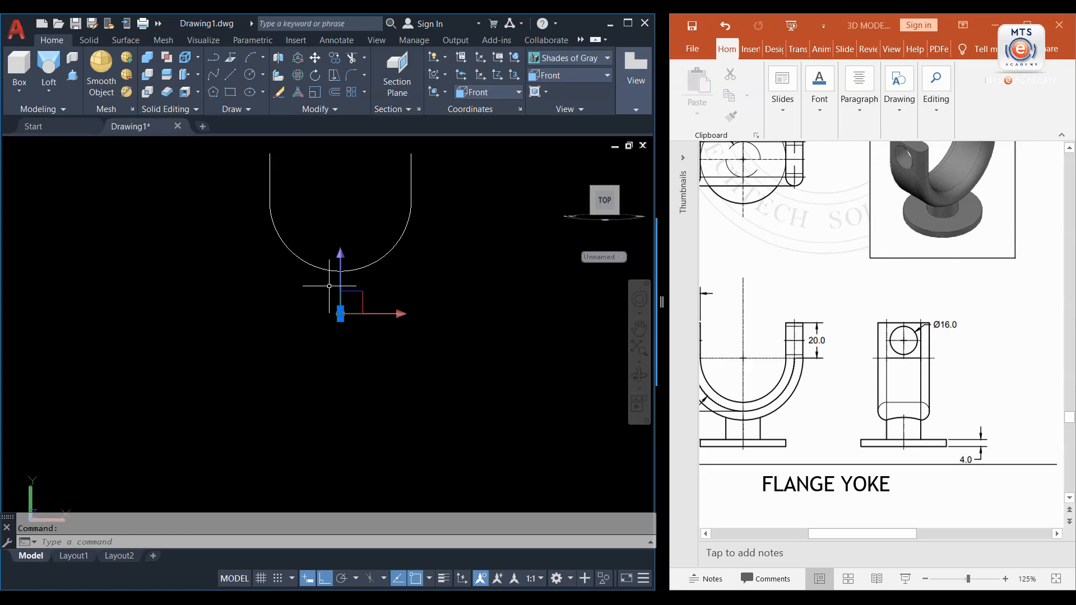
scroll(317, 320, "down", 4)
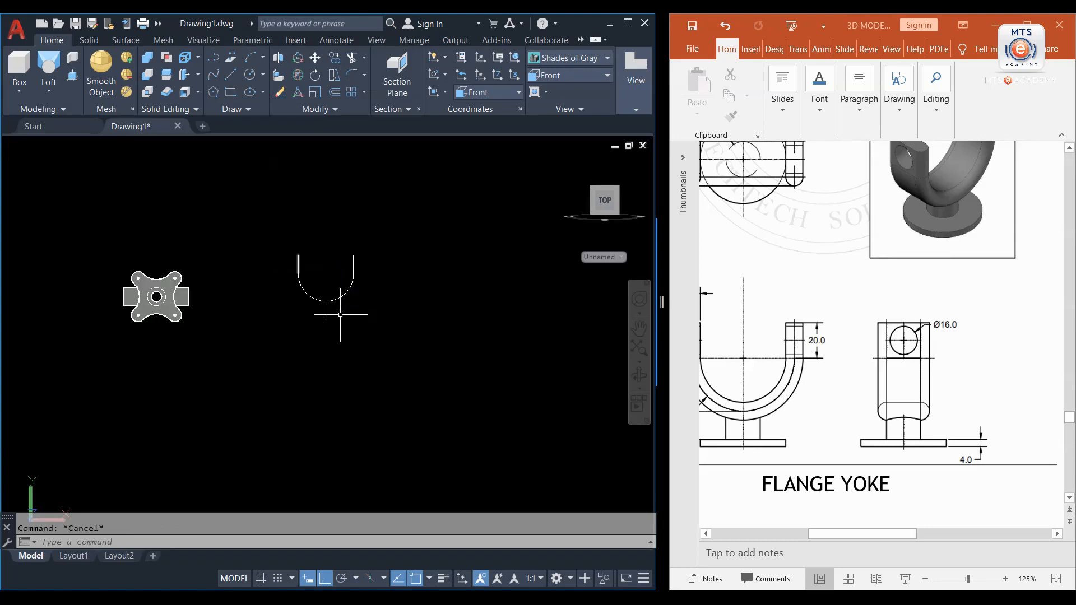
- Join the two vertical lines and the arc into one continuous U-shaped path
type("j")
key("Return")
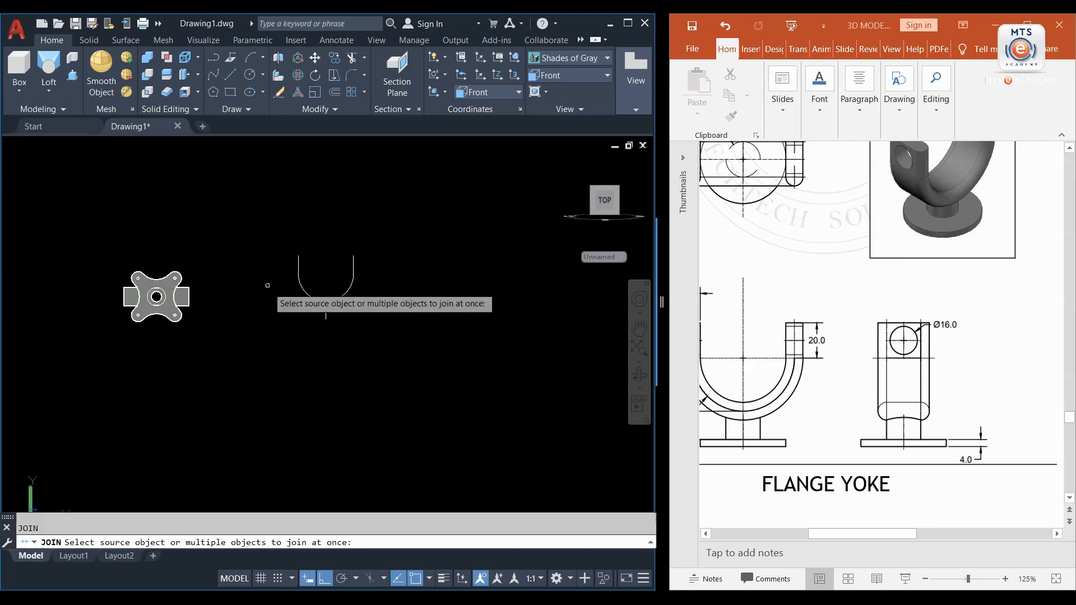
left_click(272, 236)
left_click(370, 303)
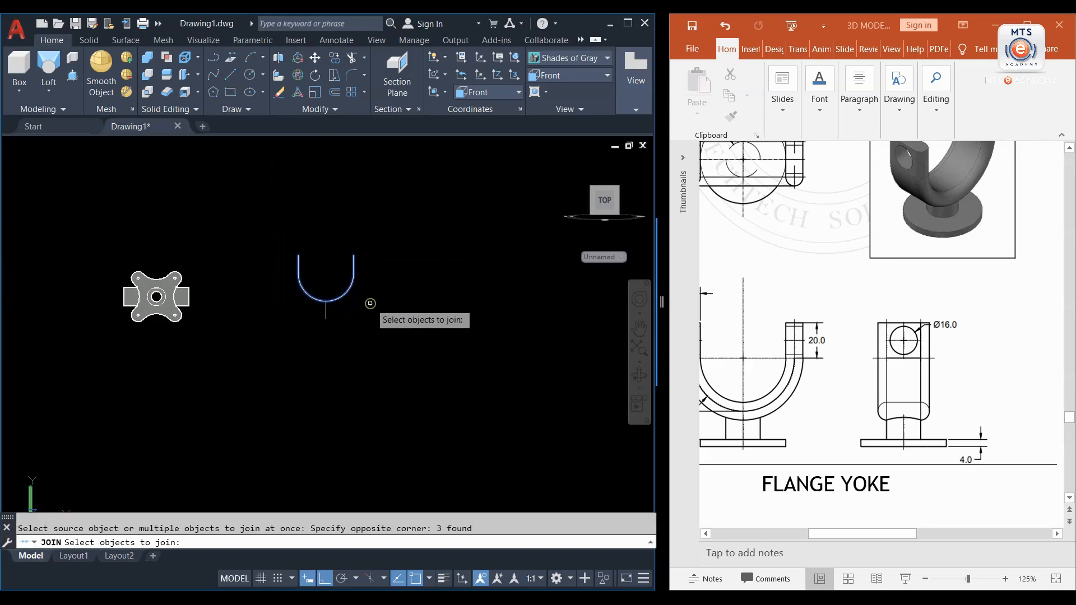
key("Return")
- Examine the joined U-shaped path and the separate stem line segments below it by selecting them
left_click(348, 289)
scroll(317, 306, "up", 4)
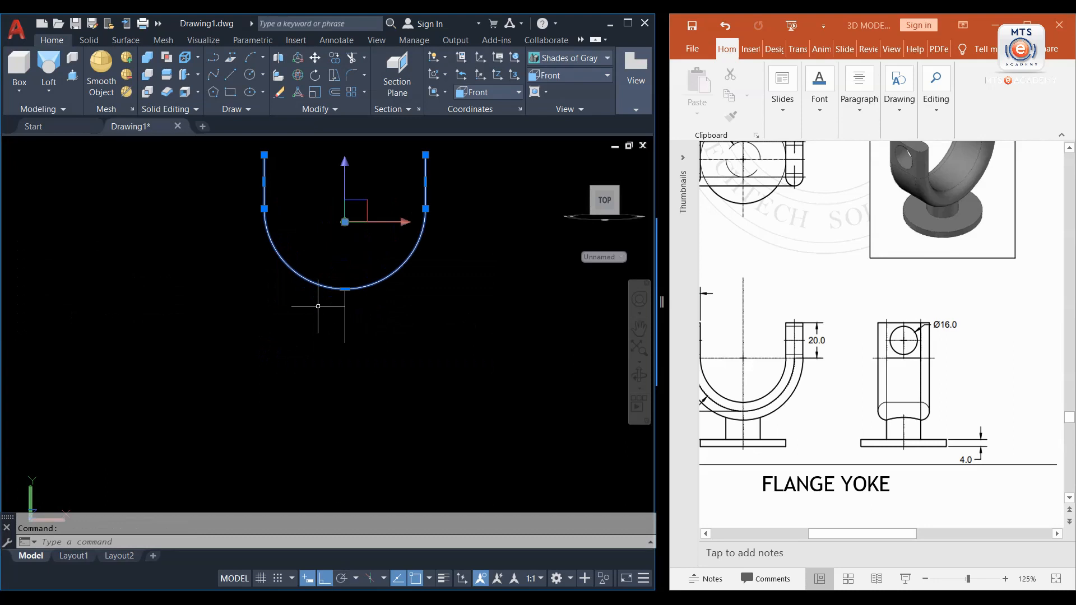
left_click(347, 308)
left_click(339, 339)
left_click(352, 341)
left_click(327, 346)
key("Escape")
scroll(355, 342, "down", 2)
middle_click_drag(356, 342, 312, 356)
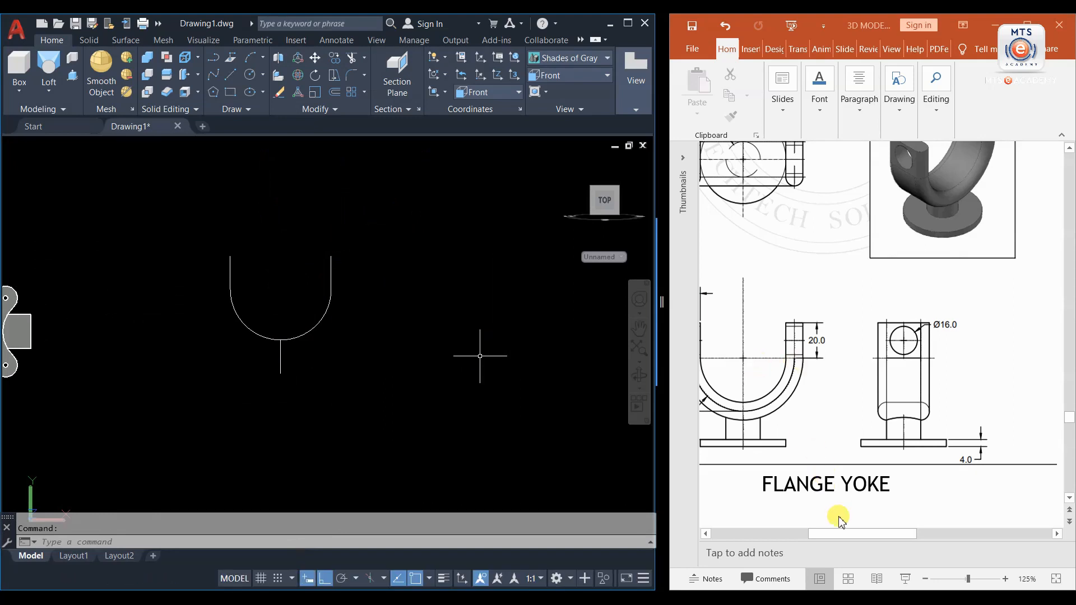
- Check the arm's section in the reference drawing's top view and draw a circle of radius 5 beside the U-shaped path's right arm
left_click(839, 535)
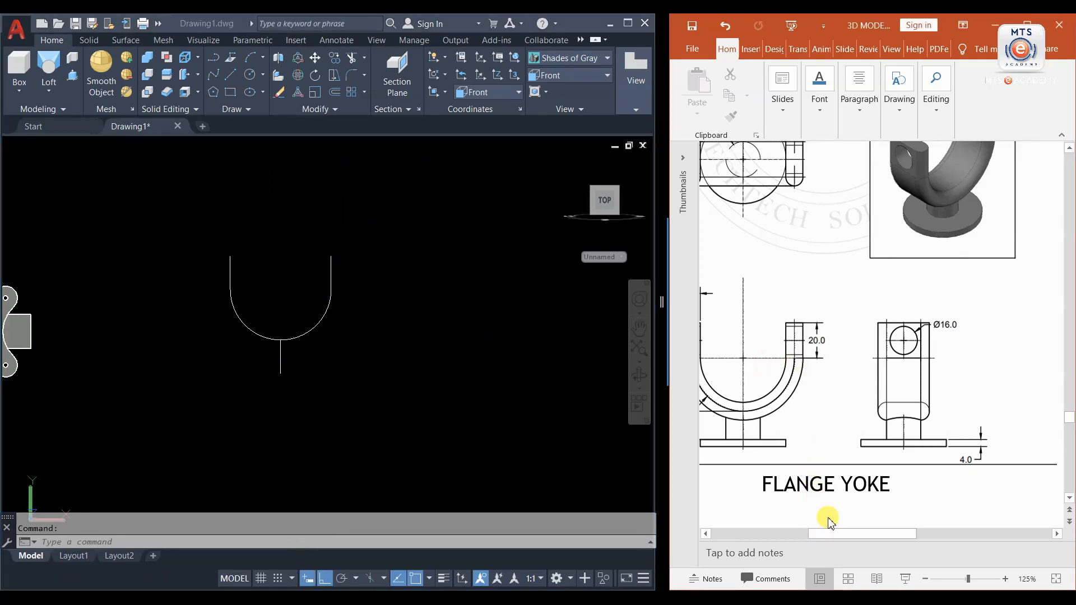
left_click_drag(831, 533, 803, 539)
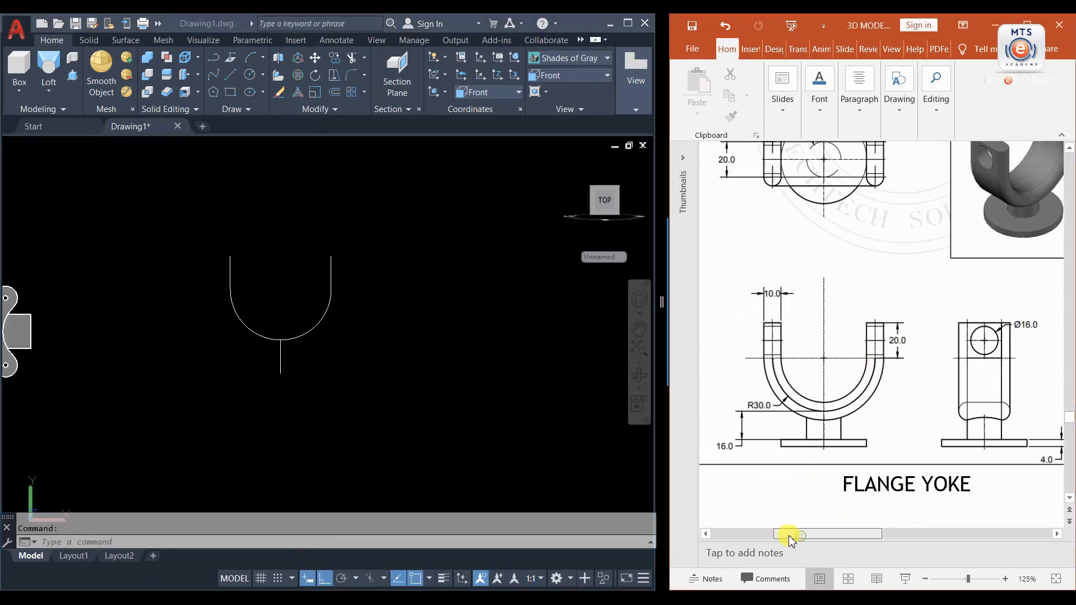
scroll(824, 353, "up", 3)
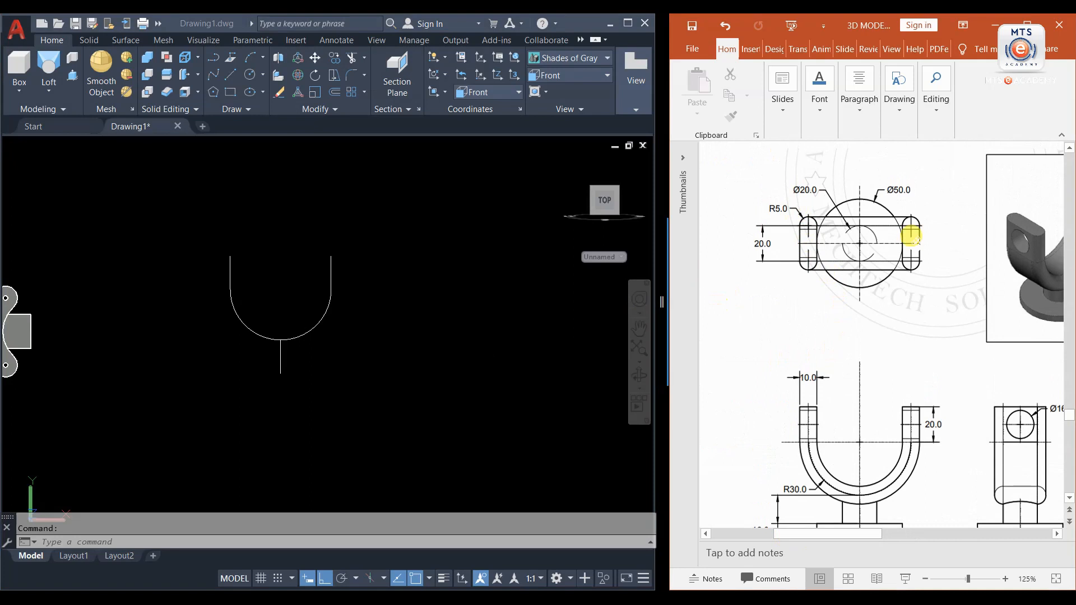
left_click(250, 74)
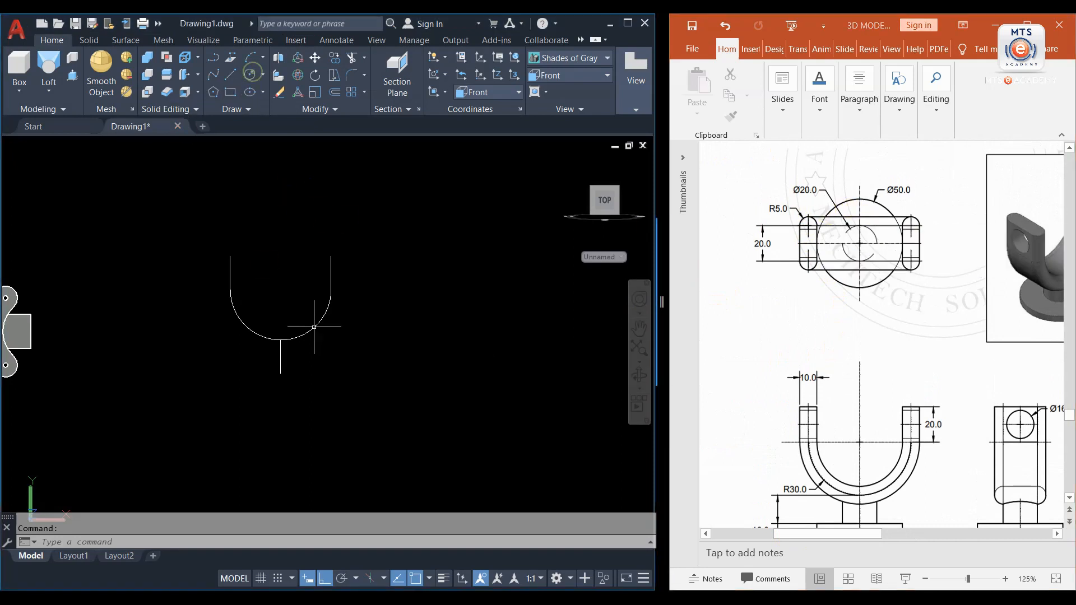
left_click(250, 74)
middle_click_drag(396, 274, 354, 276)
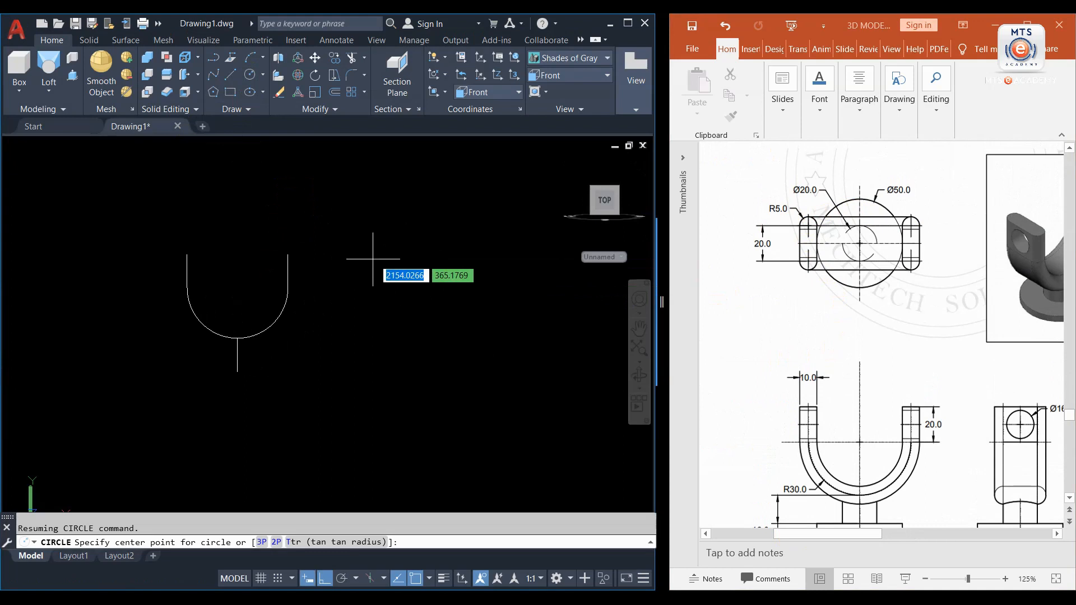
left_click(374, 258)
type("5")
key("Return")
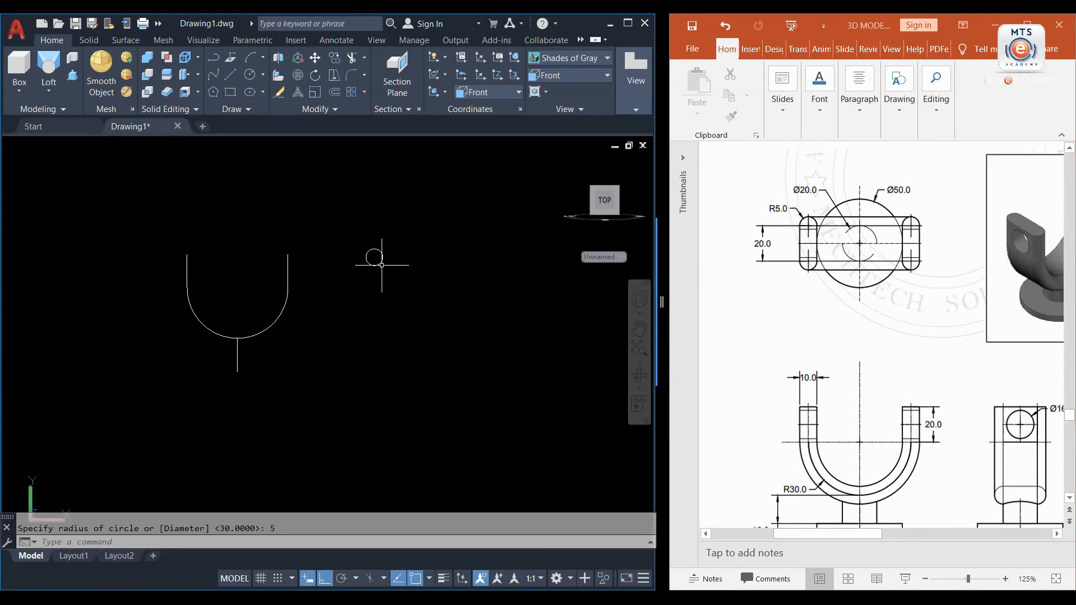
- Copy the radius 5 circle from its center to a point 20 straight below
scroll(366, 263, "up", 2)
left_click(398, 252)
left_click(390, 256)
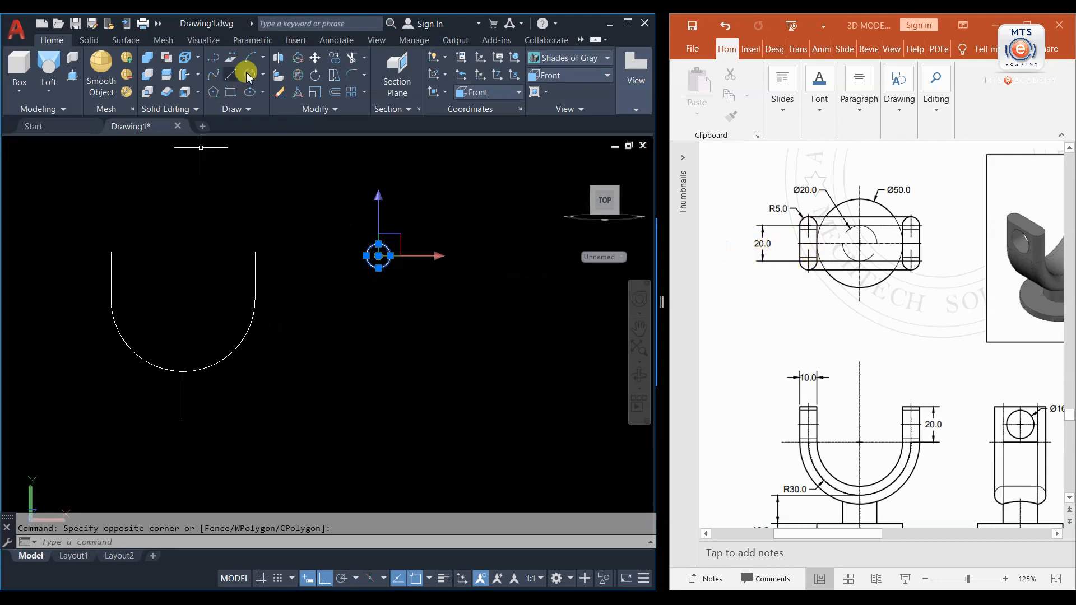
left_click(334, 58)
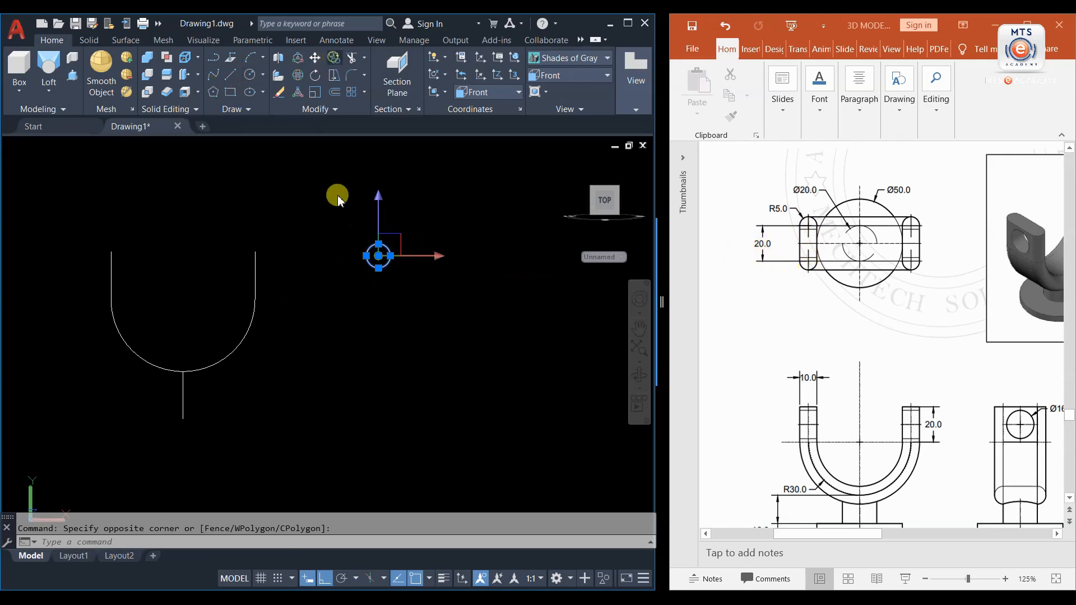
left_click(379, 256)
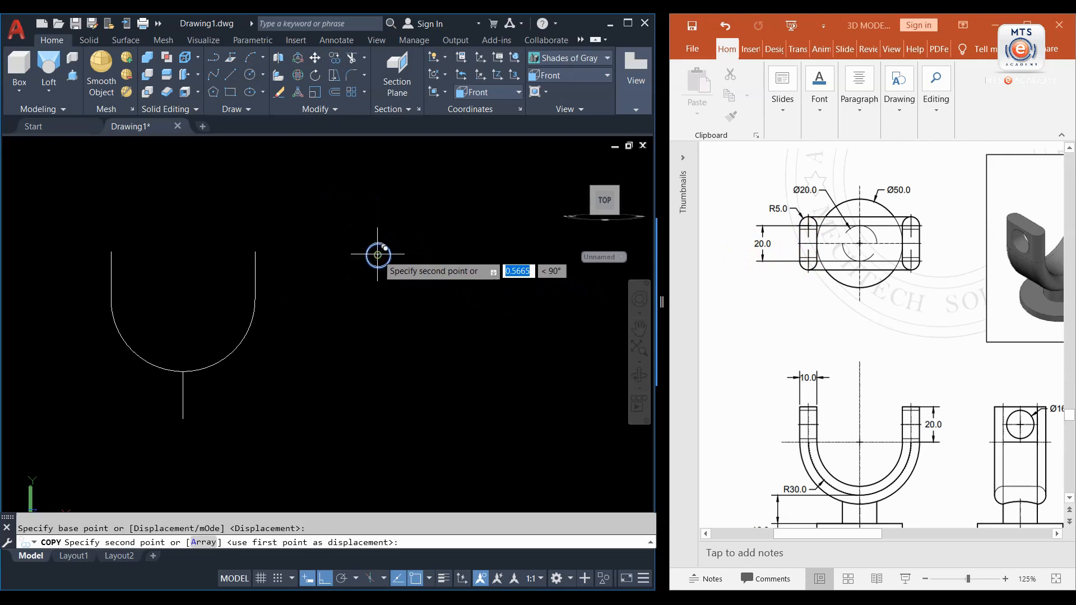
type("20")
key("Return")
key("Return")
- Draw two vertical lines connecting the left quadrants and the right quadrants of the two small circles
left_click(231, 75)
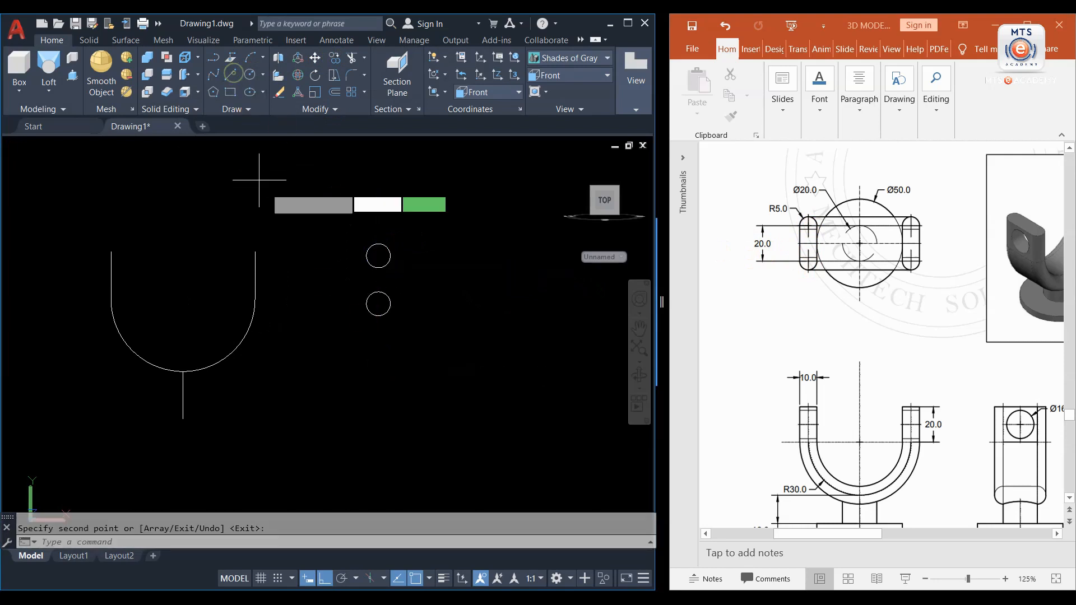
scroll(381, 263, "up", 2)
left_click(382, 245)
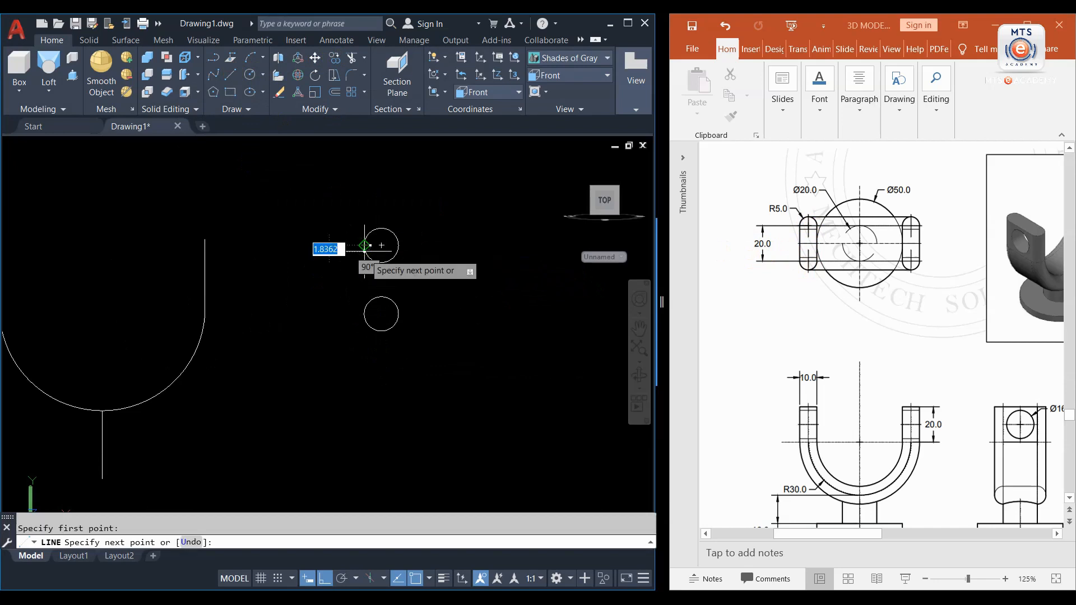
left_click(381, 313)
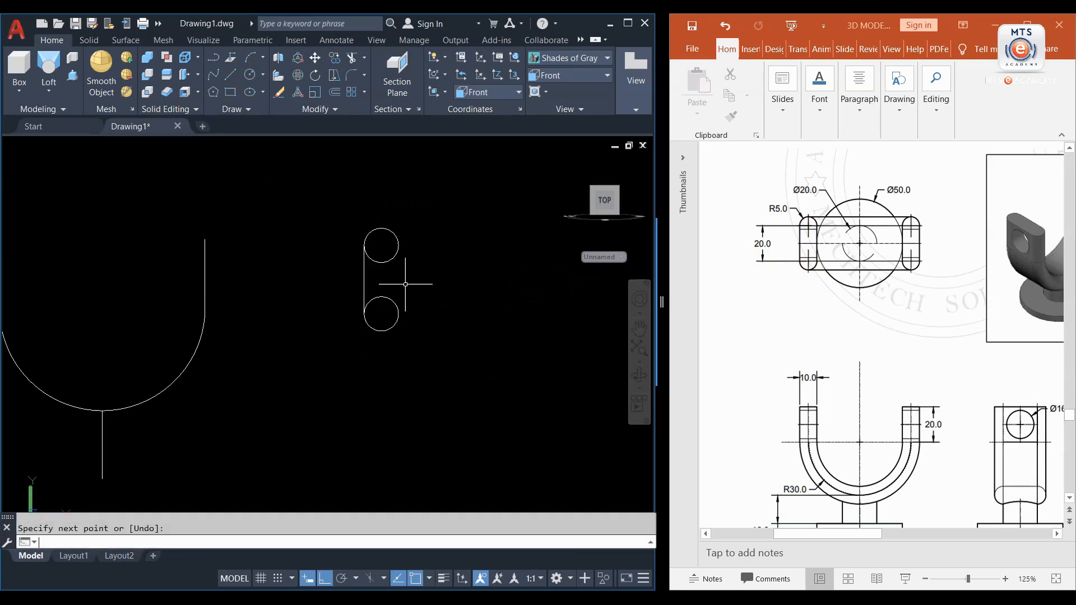
key("Return")
key("Return")
left_click(398, 246)
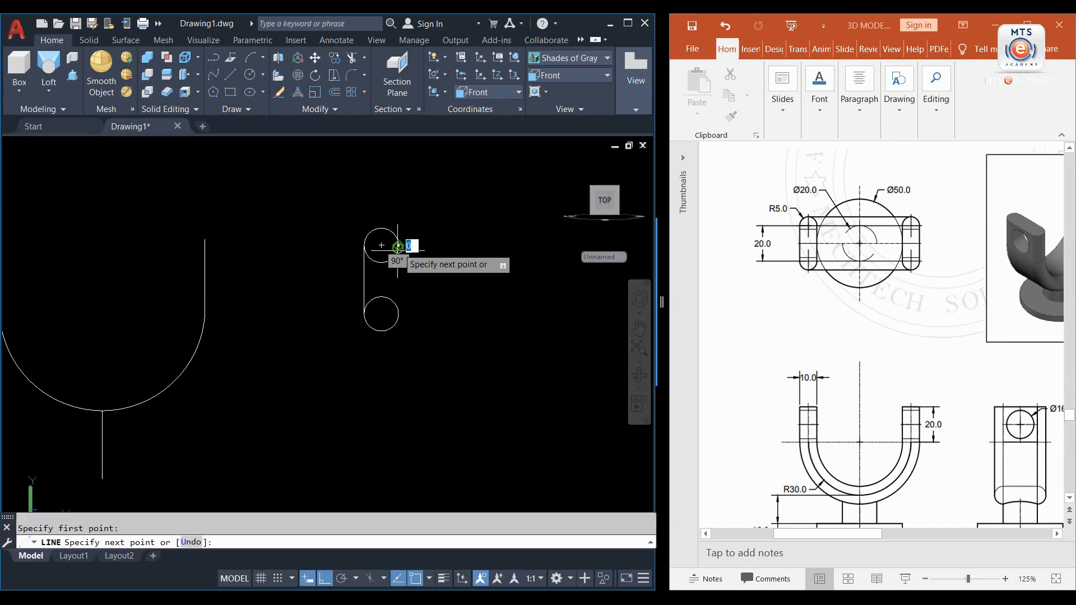
left_click(400, 313)
key("Return")
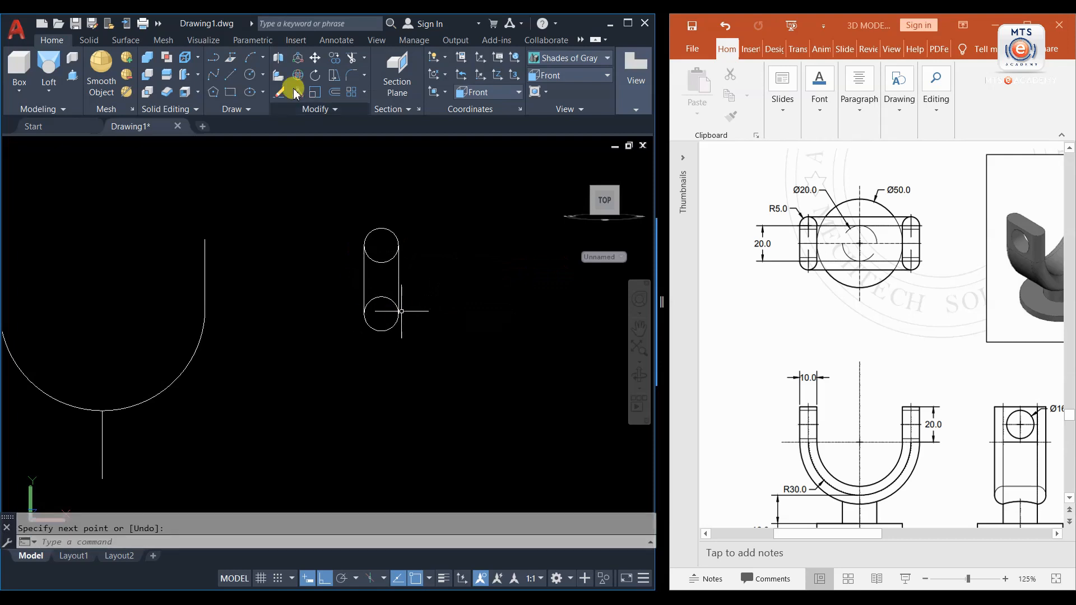
- Trim away the inner halves of both small circles to leave a slot-shaped outline
left_click(350, 57)
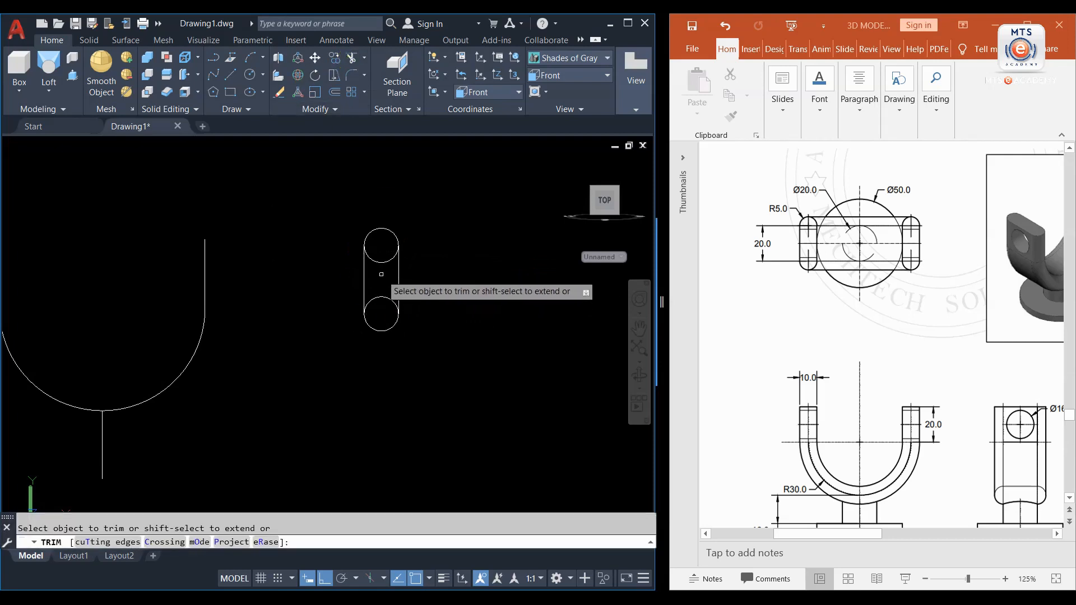
left_click(381, 261)
left_click(387, 295)
key("Return")
scroll(433, 281, "down", 2)
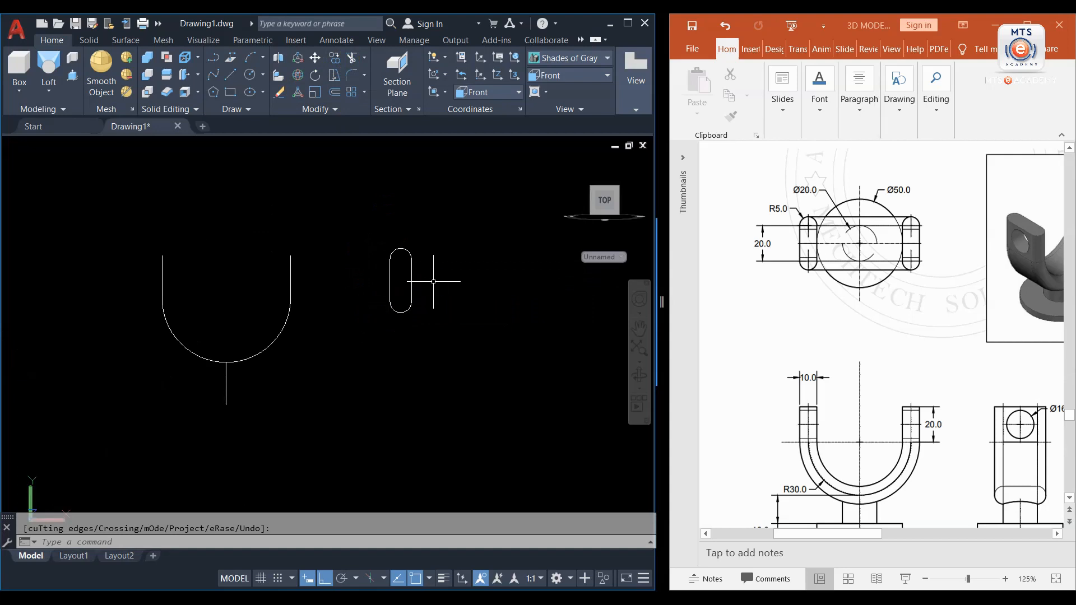
- Join the slot outline's two lines and two arcs into one closed profile
type("j")
key("Return")
left_click(429, 231)
left_click(384, 319)
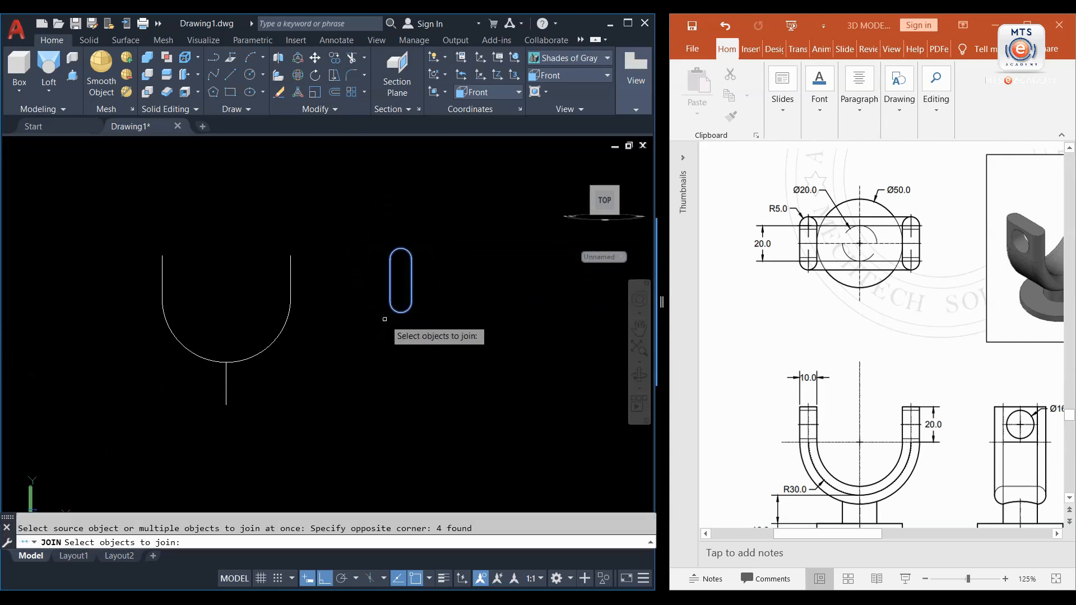
key("Return")
middle_click_drag(428, 321, 414, 293)
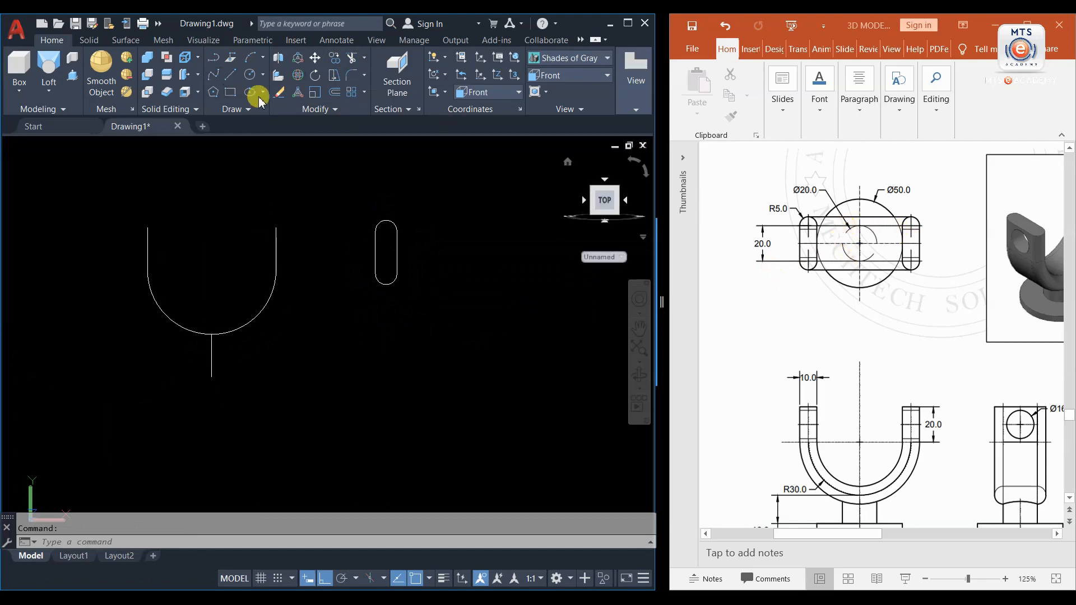
- Draw a circle of diameter 20 below the slot profile using the Center, Diameter method
left_click(262, 75)
left_click(261, 126)
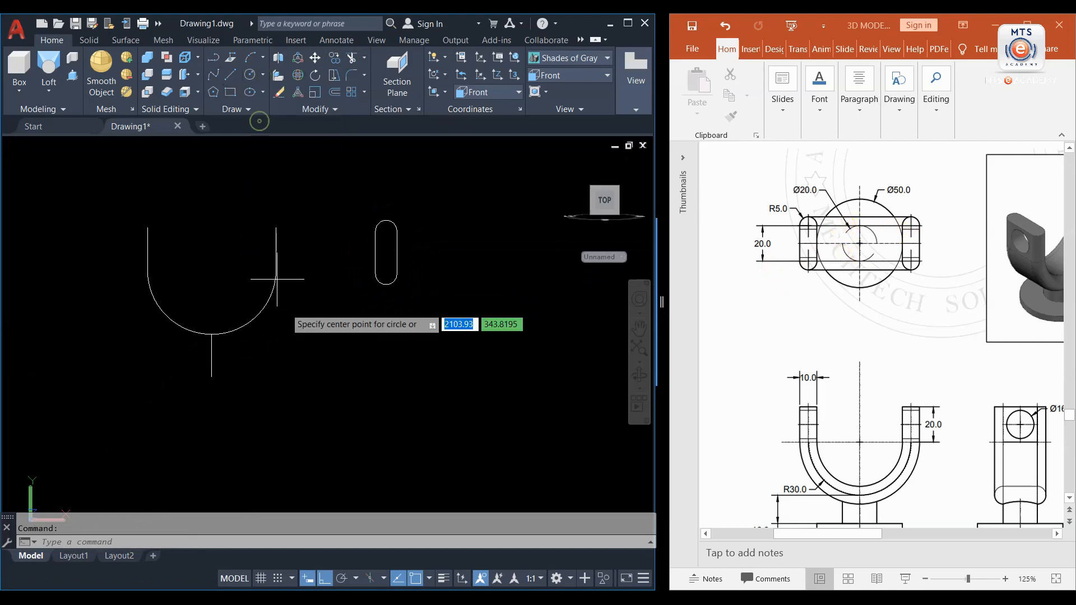
left_click(370, 329)
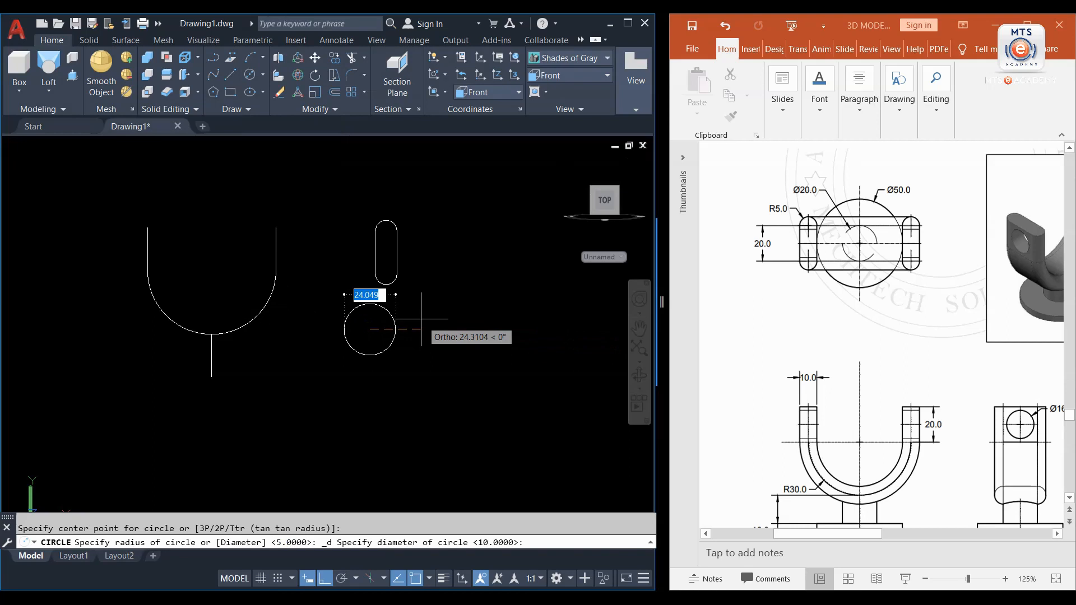
type("20")
key("Return")
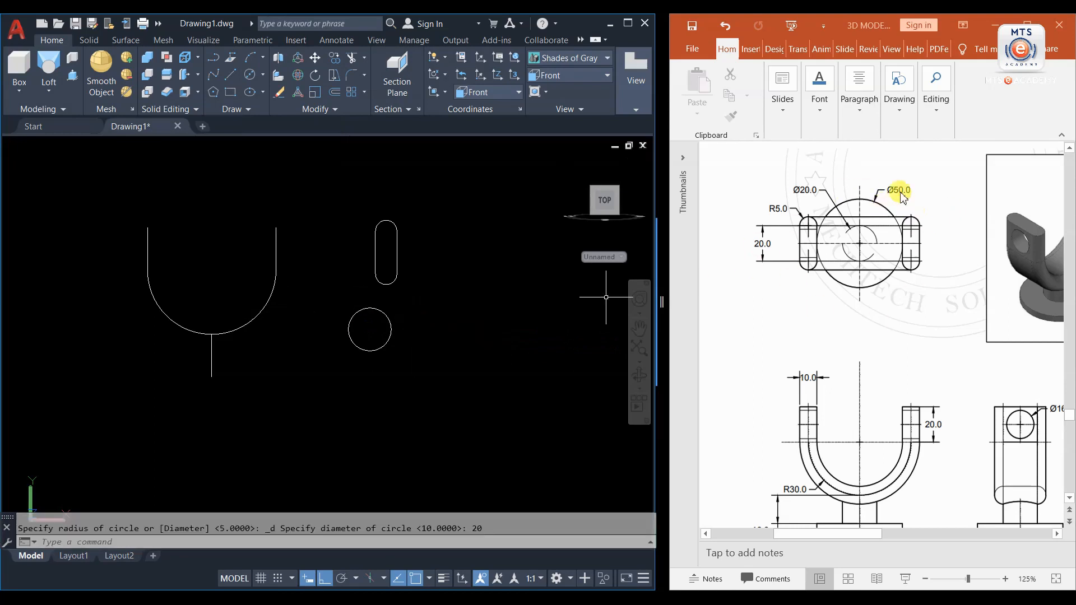
- Draw a circle of diameter 50 to the lower right of the diameter 20 circle
left_click(250, 74)
left_click(464, 381)
type("50")
key("Return")
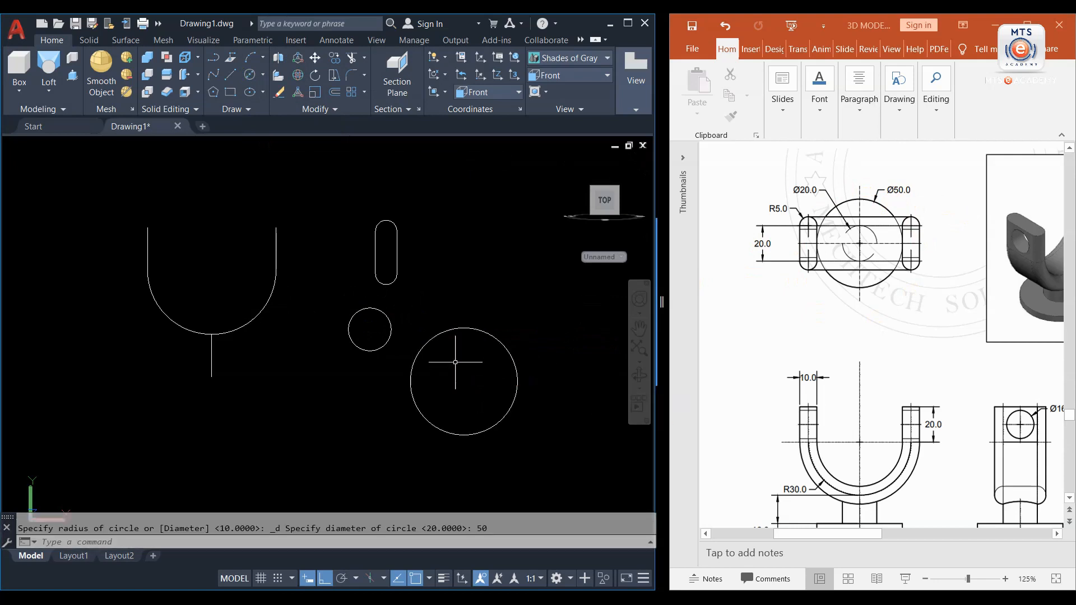
- Sweep the closed slot profile along the U-shaped path to form the yoke's solid body
scroll(348, 330, "down", 2)
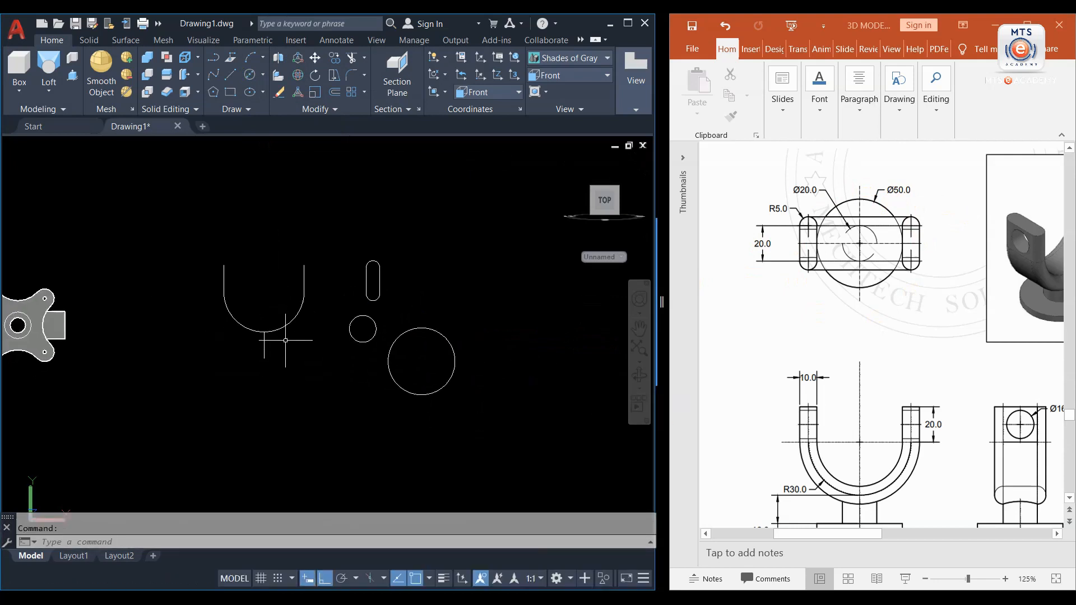
left_click(48, 90)
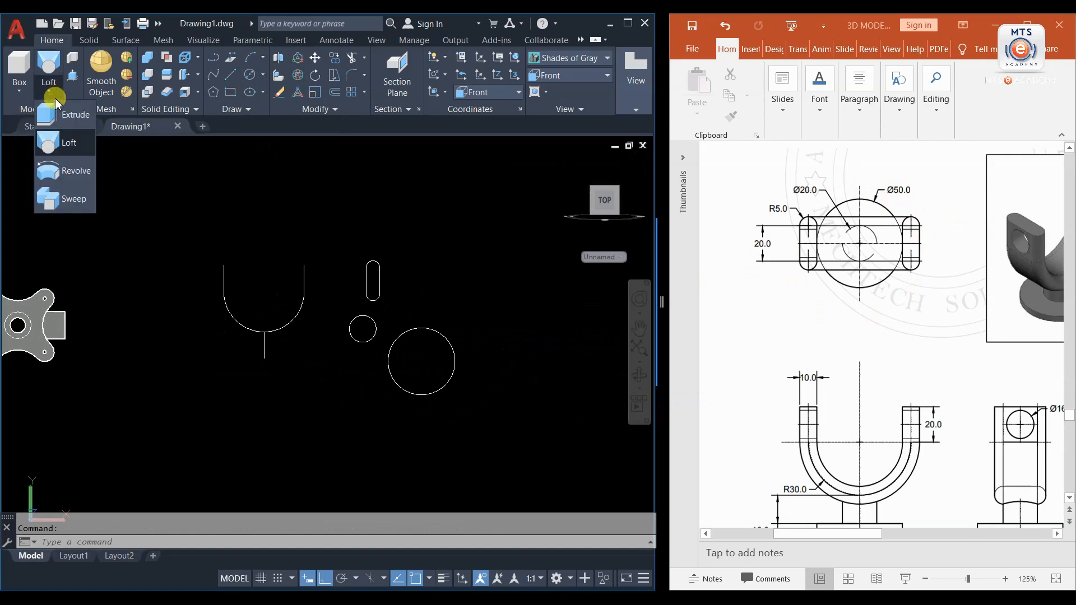
left_click(53, 199)
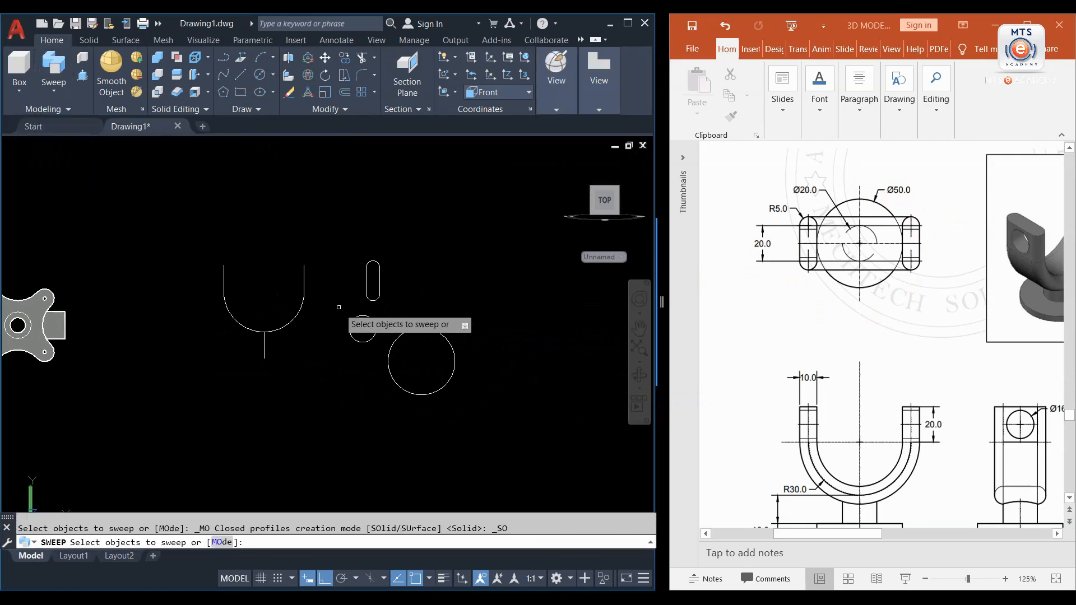
left_click(366, 264)
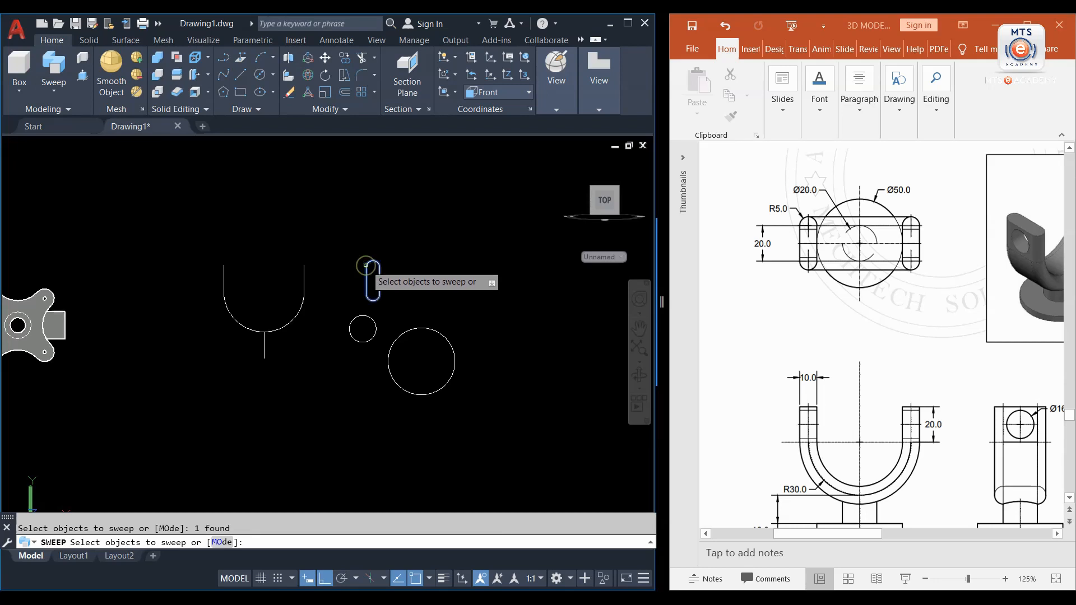
key("Return")
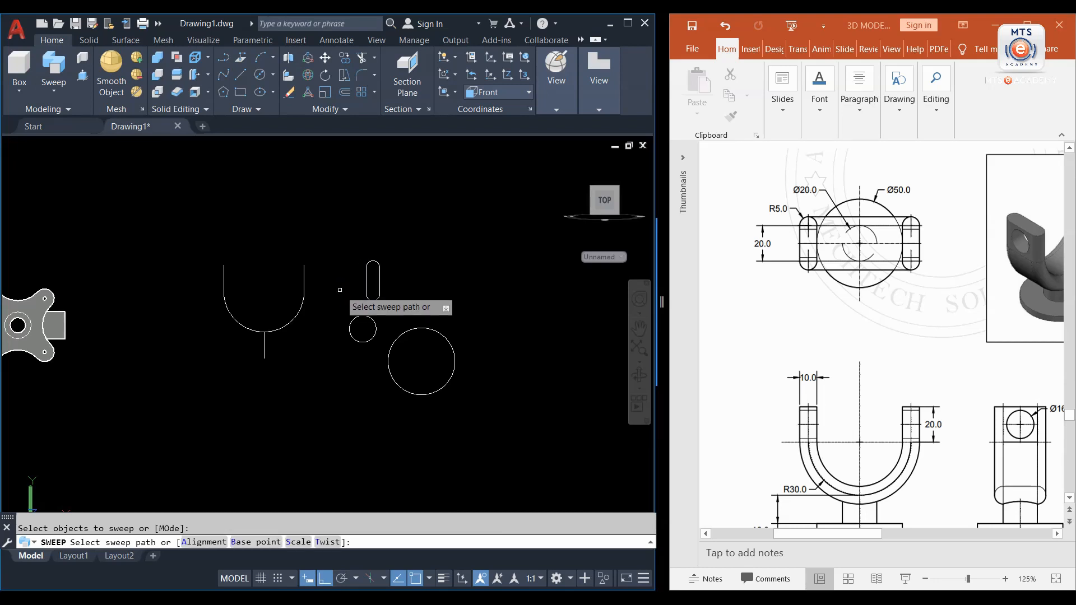
left_click(303, 287)
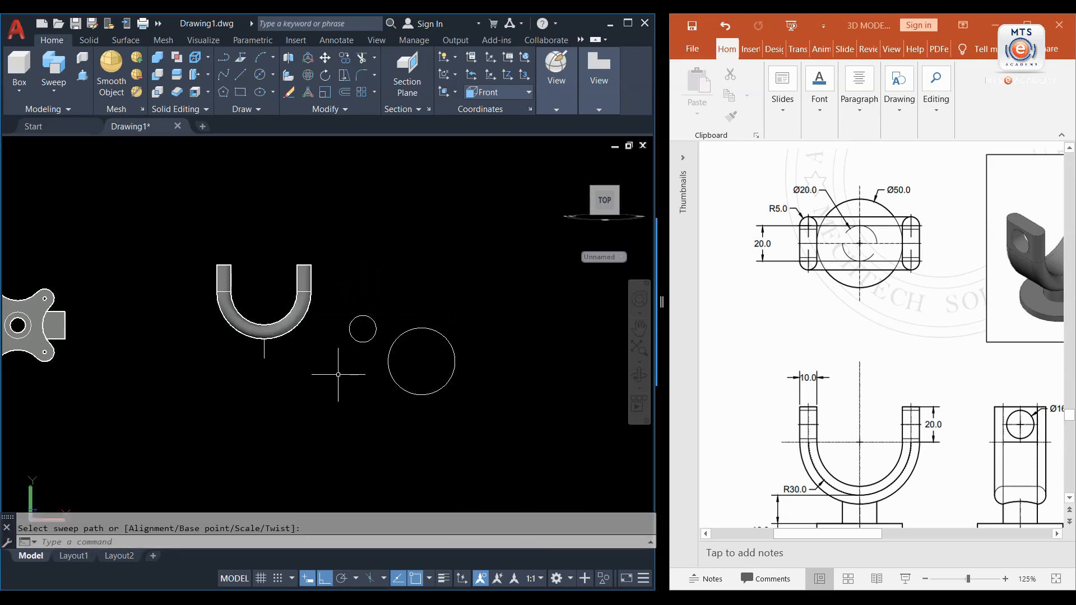
- Sweep the diameter 20 circle along the upper vertical line segment beneath the U-shaped body to form the stem
key("Return")
left_click(350, 328)
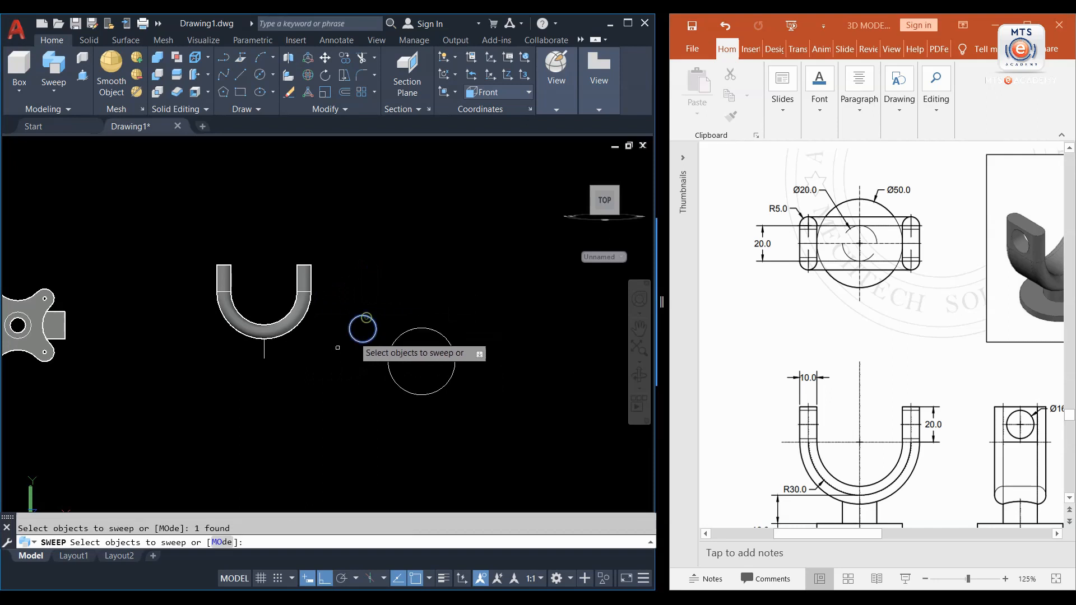
key("Return")
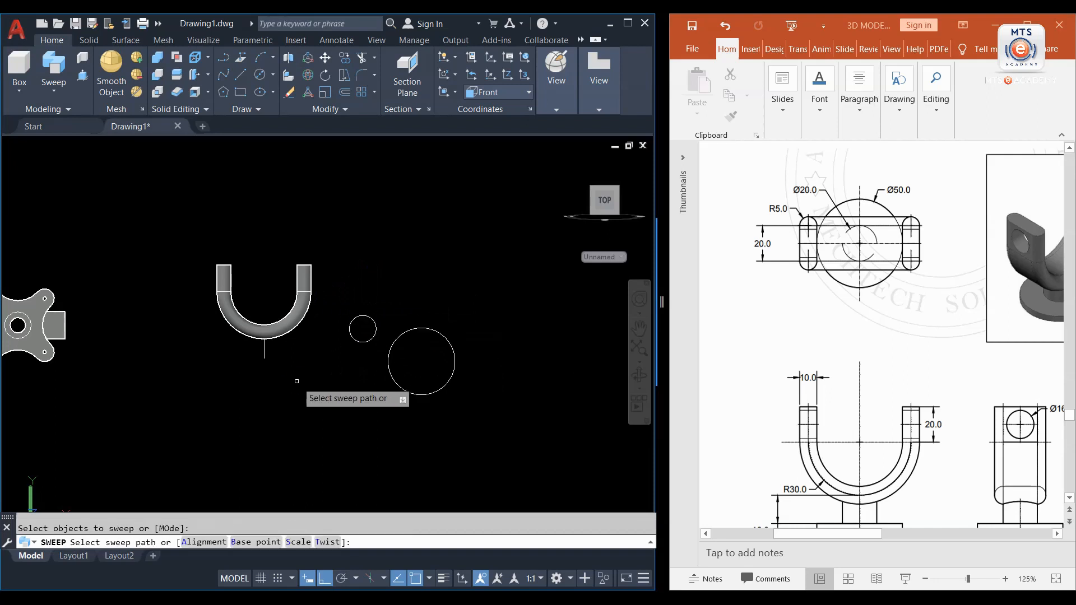
scroll(263, 349, "up", 2)
left_click(265, 347)
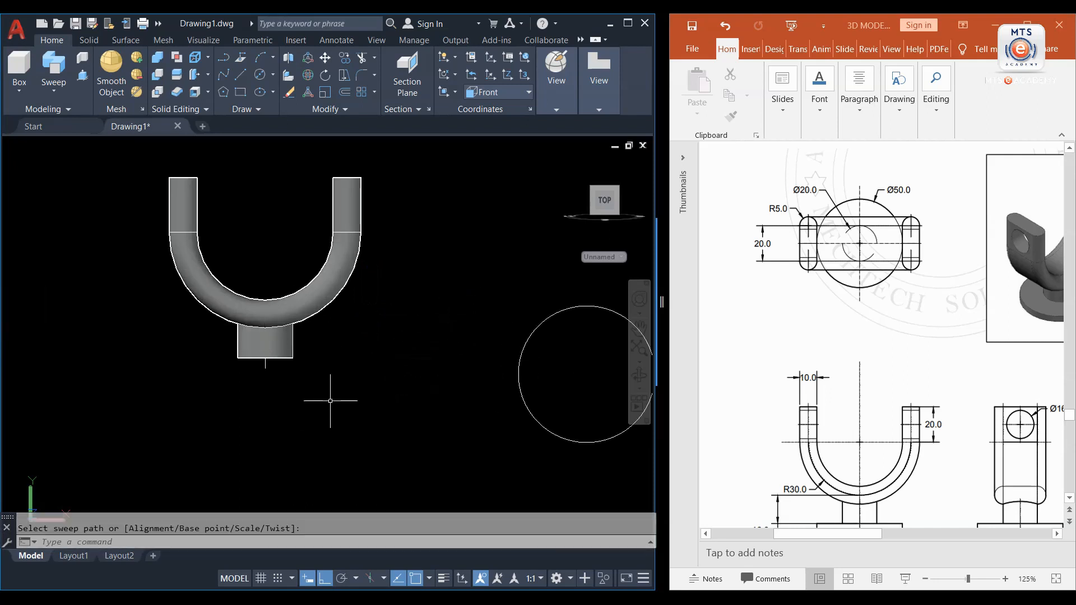
- Sweep the diameter 50 circle along the short line segment below the stem to form the base flange
key("Return")
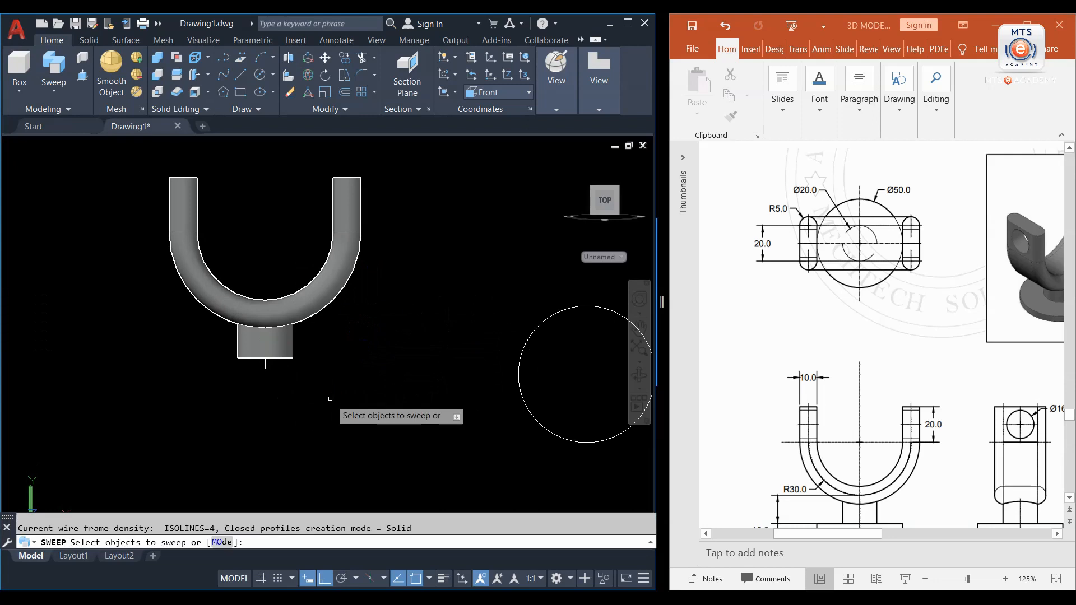
left_click(543, 323)
key("Return")
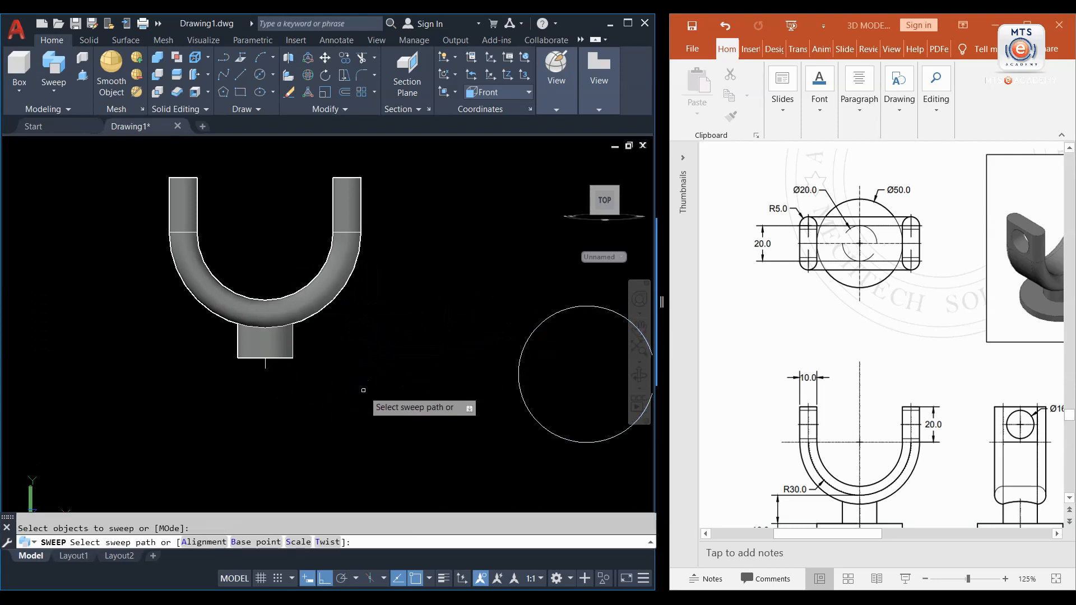
left_click(264, 364)
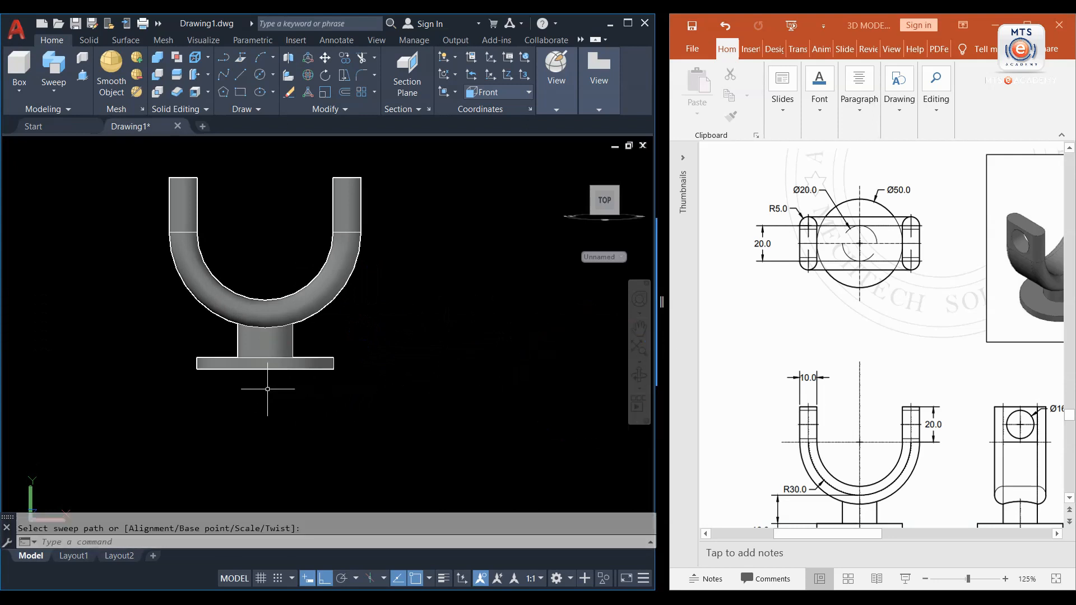
- Union the U-shaped body, the stem and the circular base flange into one solid
scroll(276, 394, "down", 2)
scroll(267, 363, "down", 2)
middle_click_drag(293, 353, 227, 404, "shift")
scroll(254, 391, "up", 3)
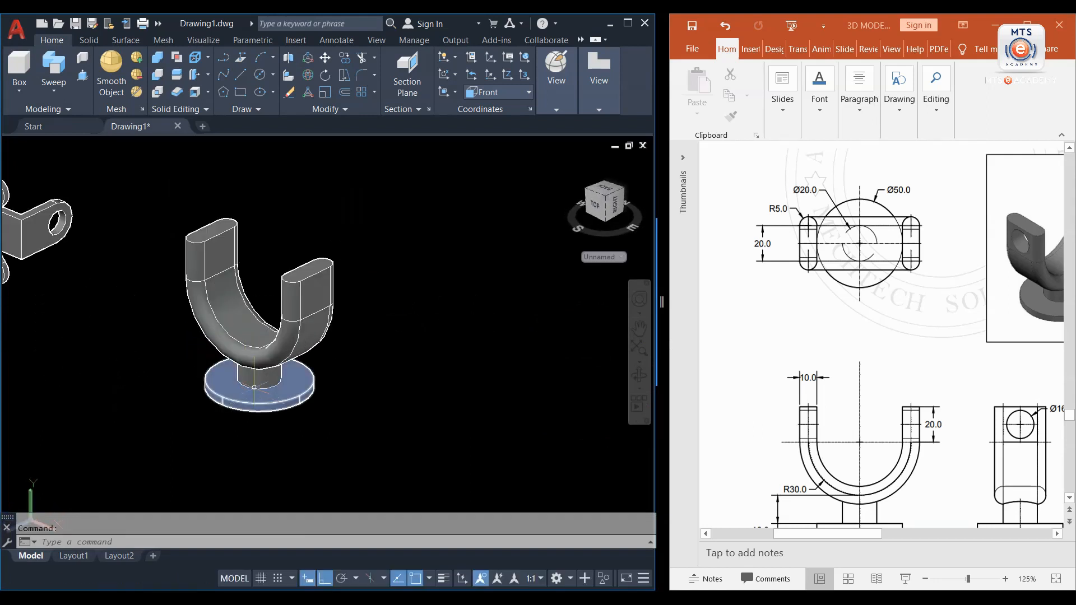
scroll(264, 361, "down", 3)
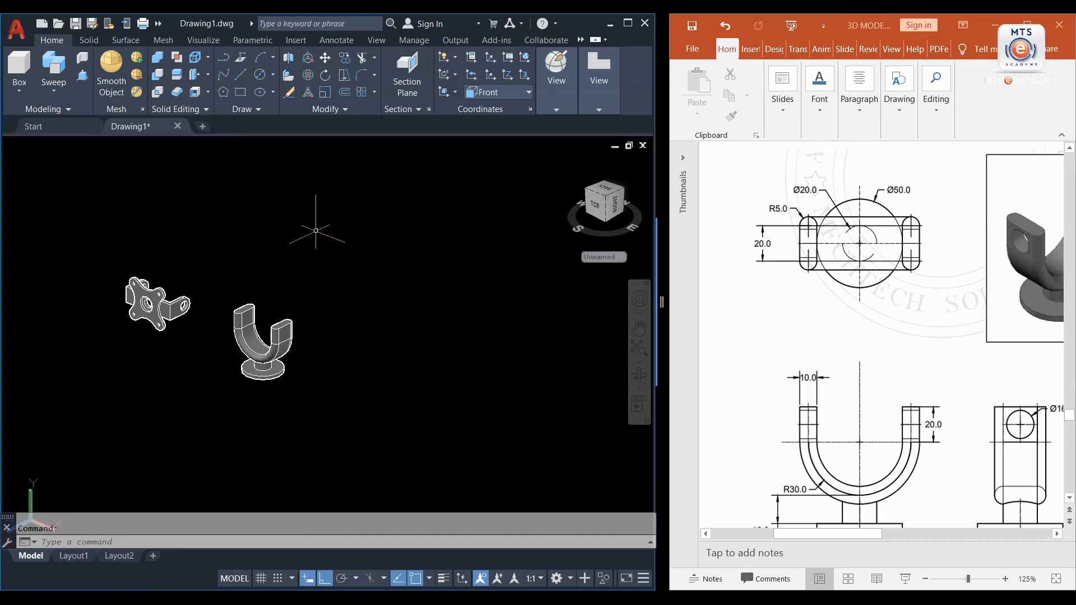
left_click(325, 247)
left_click(219, 439)
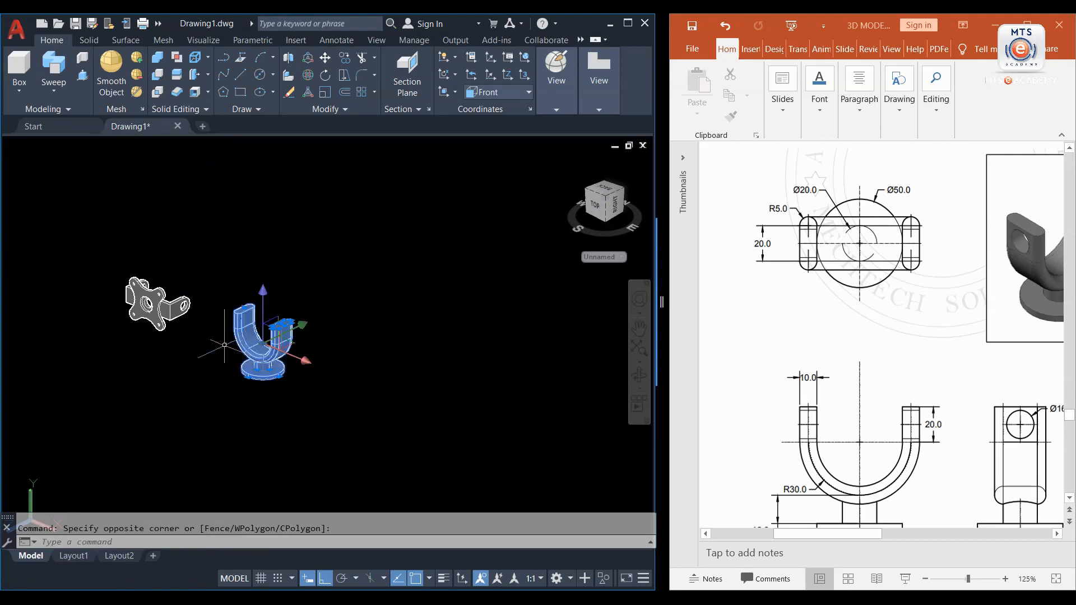
left_click(161, 64)
left_click(247, 359)
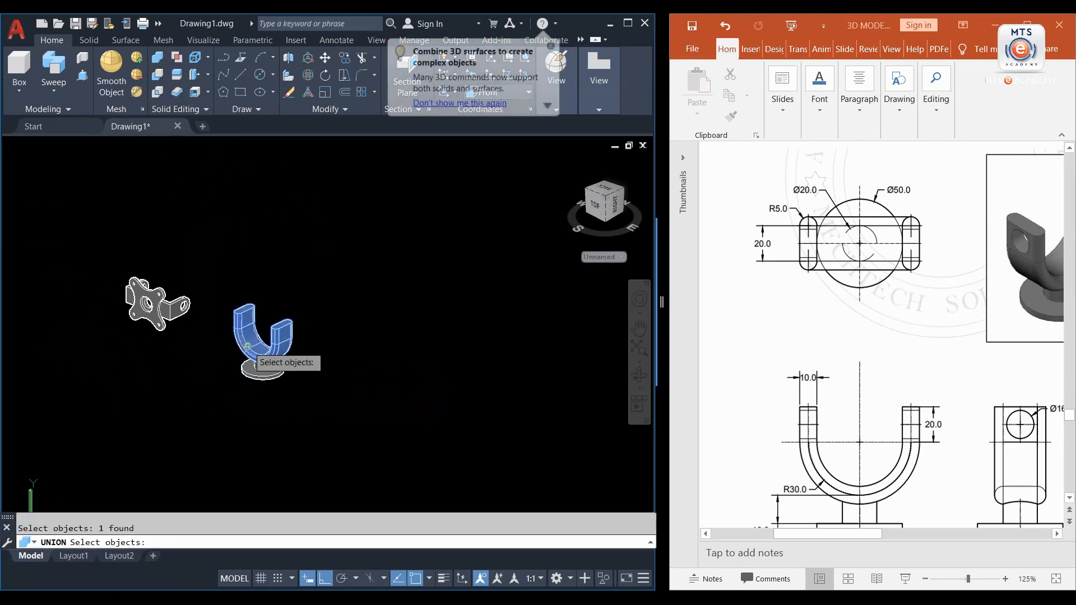
scroll(249, 361, "up", 4)
left_click(268, 375)
left_click(272, 394)
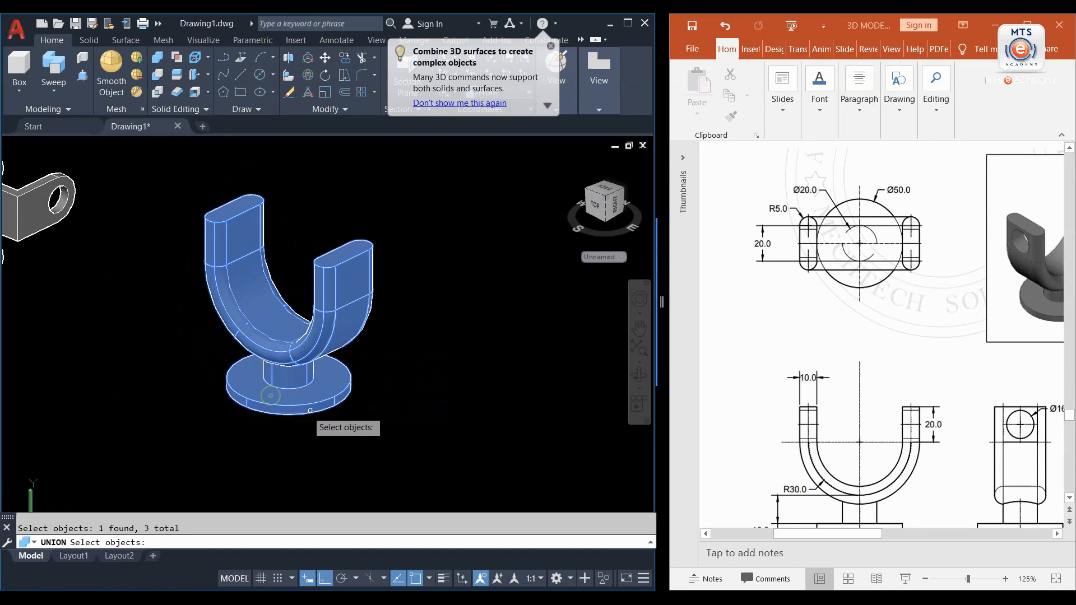
key("Return")
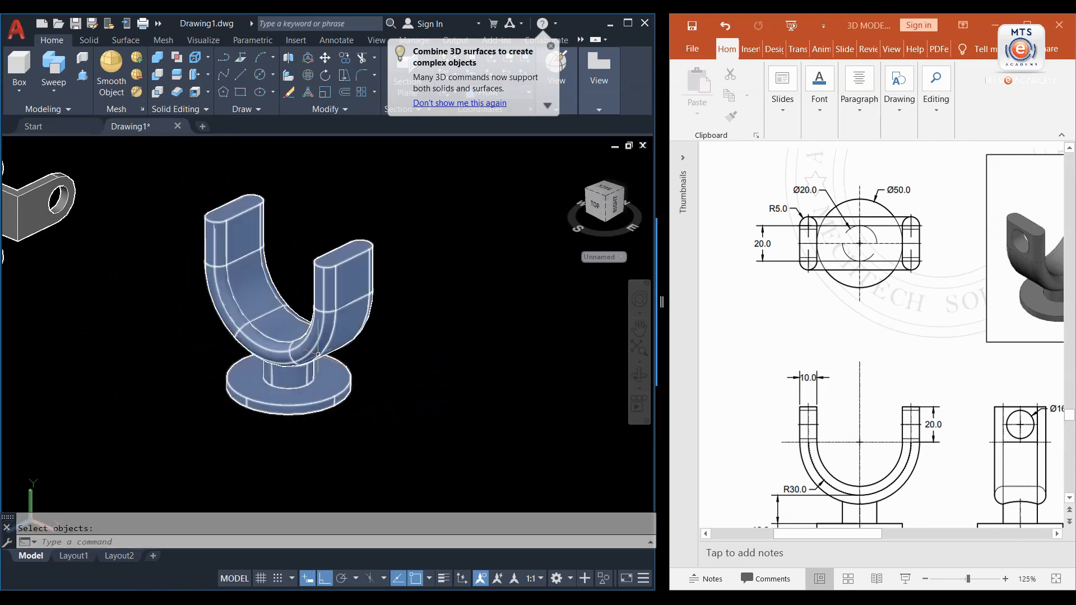
- Check the flange yoke's hole dimensions in the PowerPoint drawing and align the UCS to the flat outer face of the nearer arm
scroll(318, 354, "down", 3)
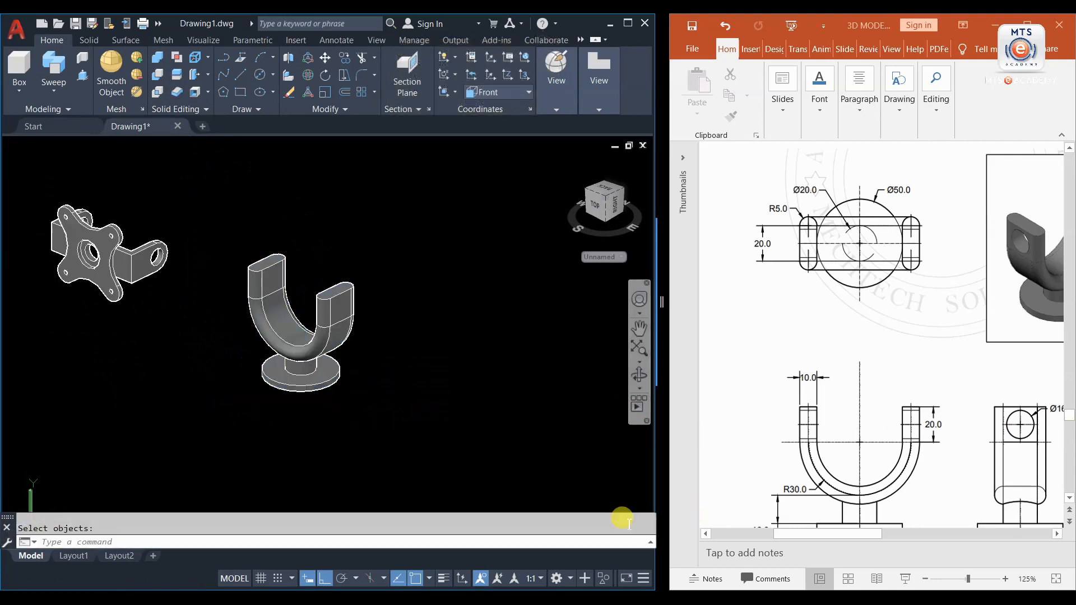
left_click(870, 535)
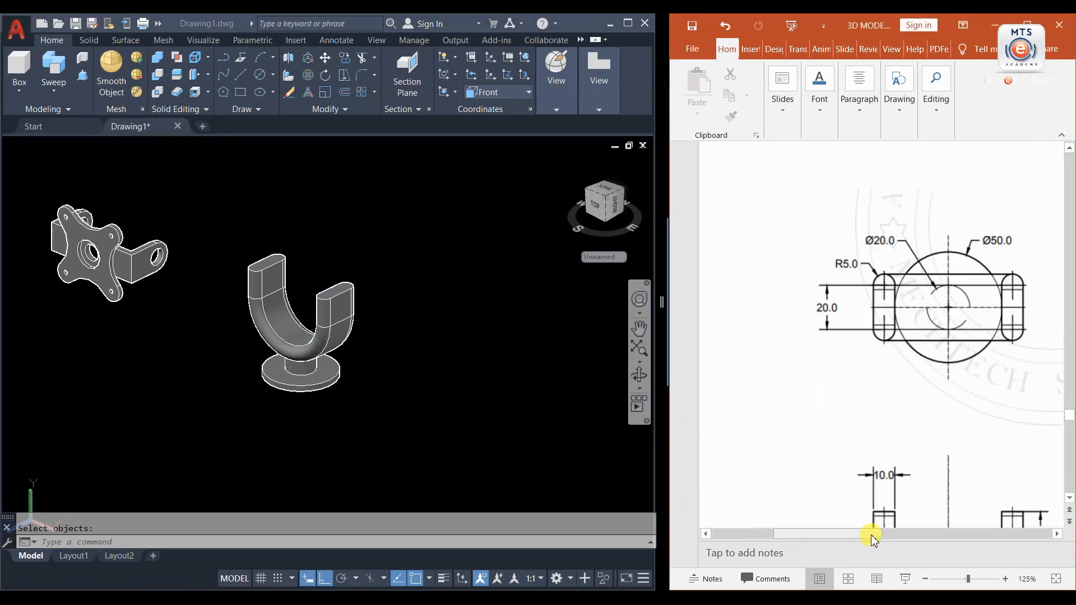
scroll(850, 428, "down", 3, "ctrl")
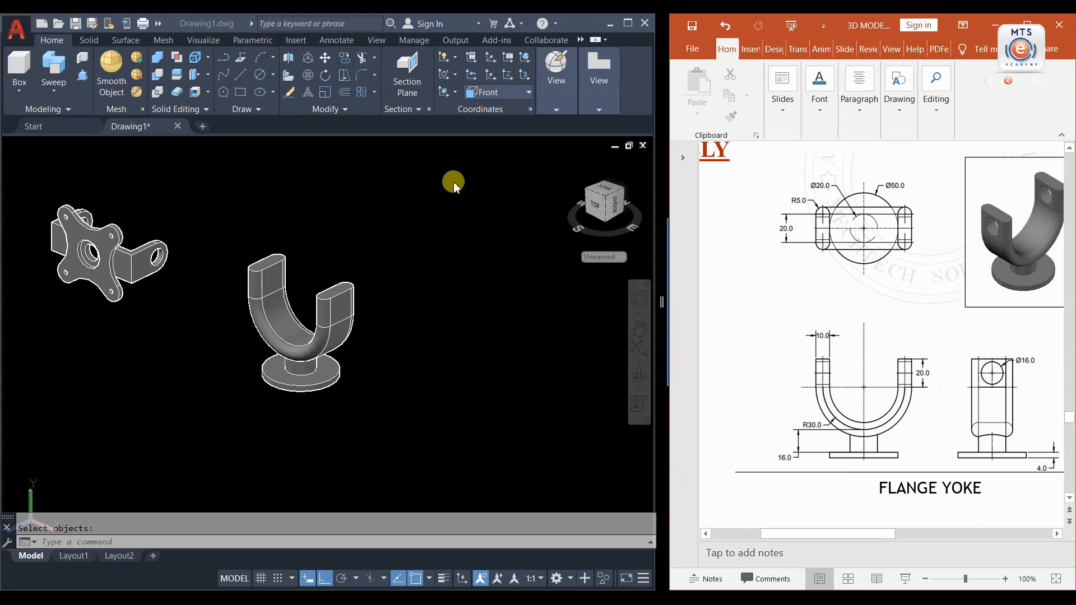
left_click(406, 297)
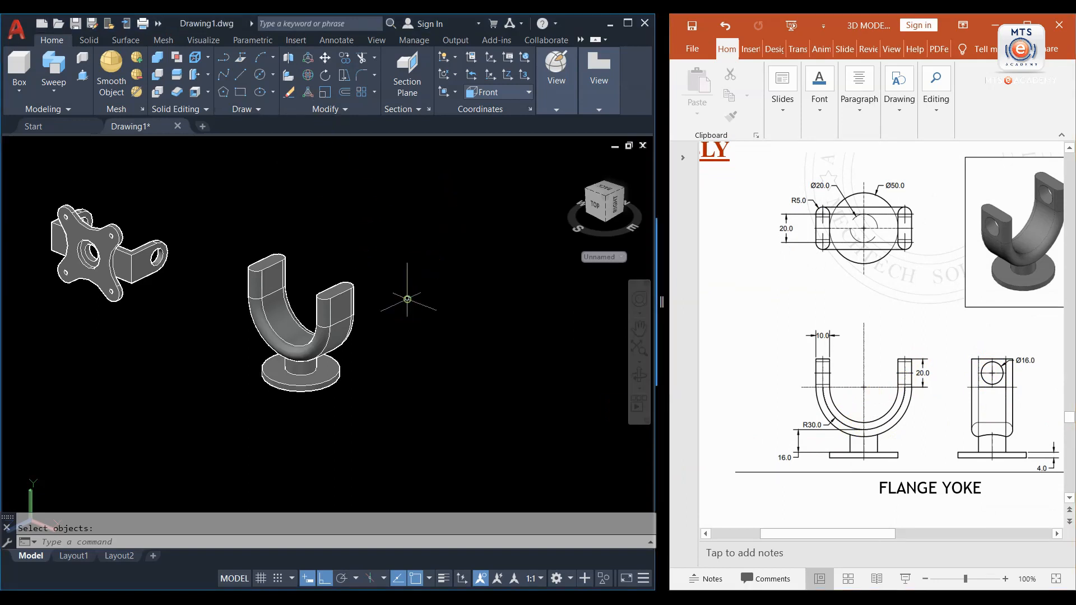
type("UCS")
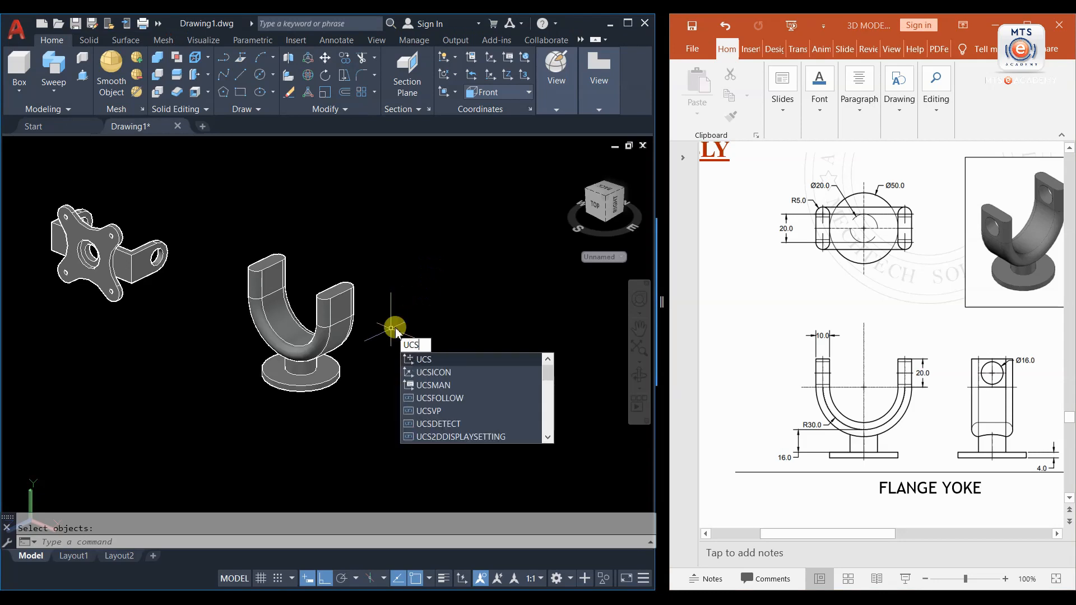
key("Return")
type("F")
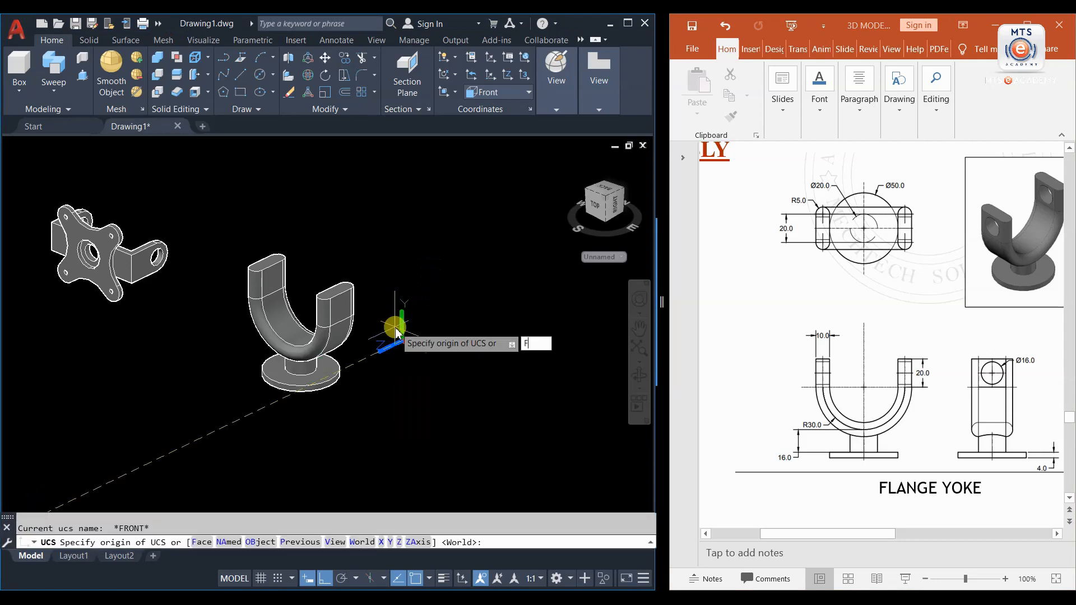
key("Return")
scroll(335, 319, "up", 5)
scroll(359, 311, "up", 5)
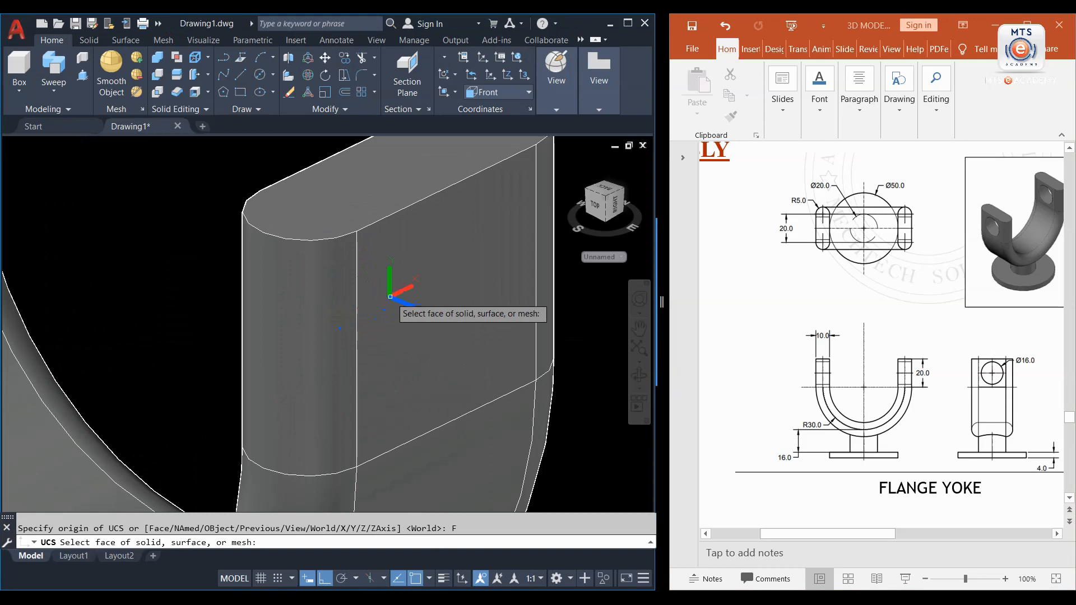
left_click(390, 299)
key("Return")
scroll(364, 224, "down", 5)
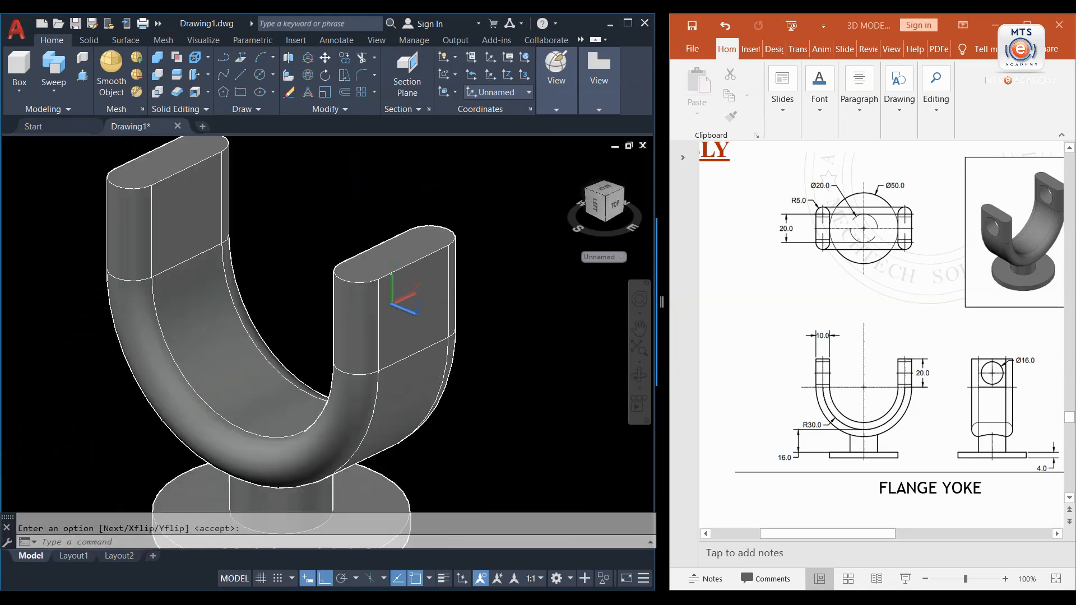
- Draw a line of length 10 straight down the arm's outer face from the midpoint of its upper edge
left_click(240, 74)
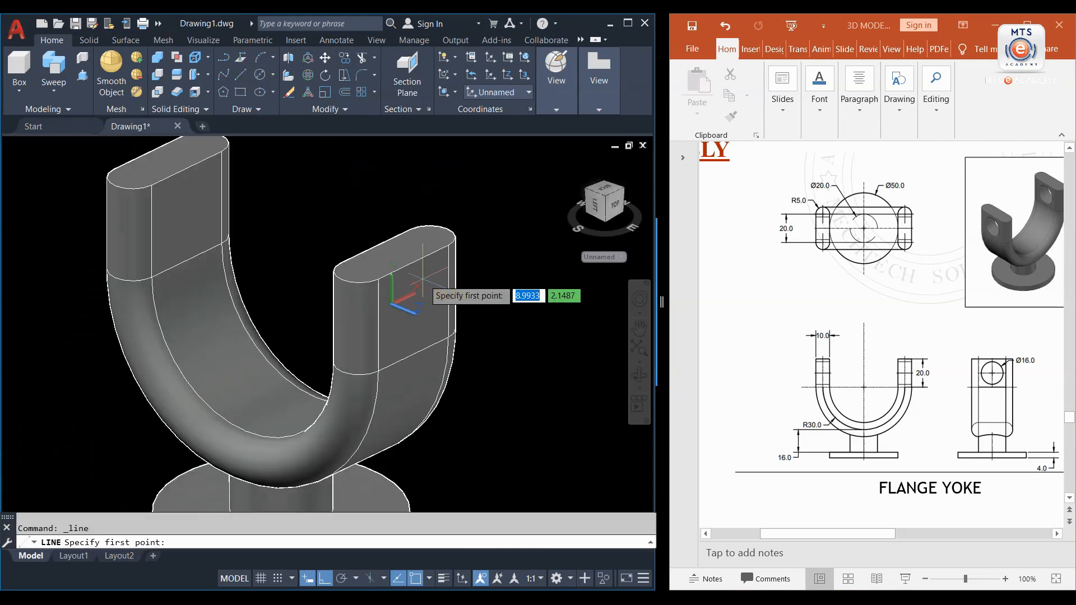
scroll(415, 274, "up", 3)
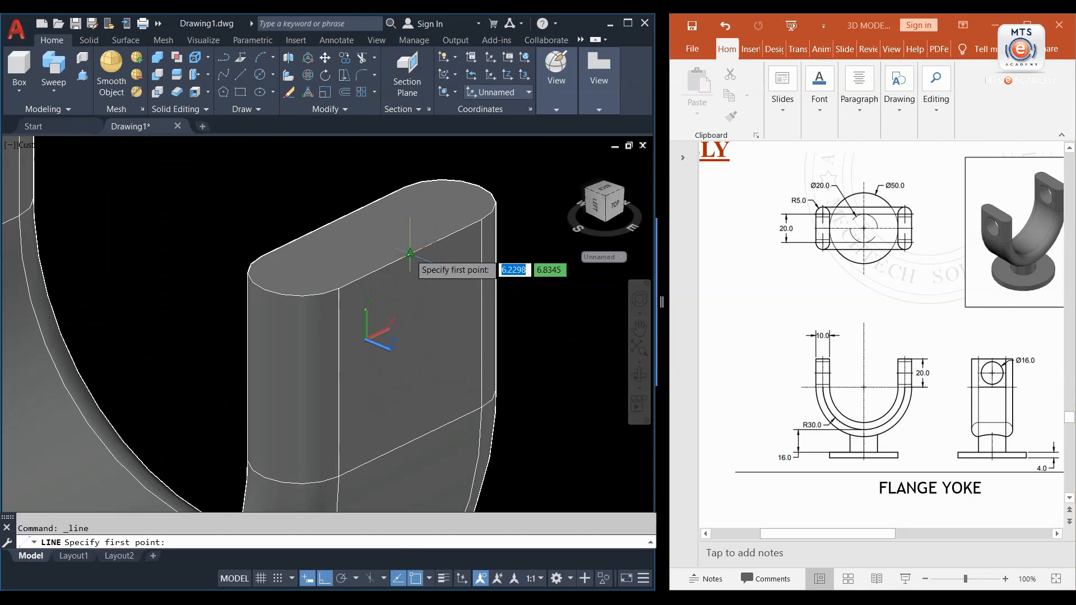
left_click(410, 253)
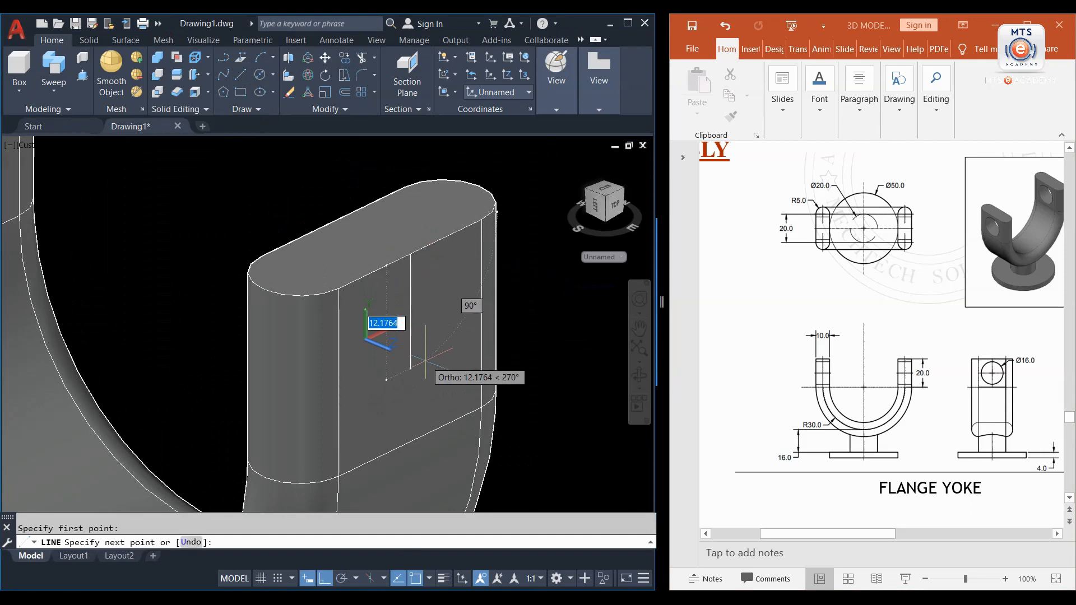
type("10")
key("Return")
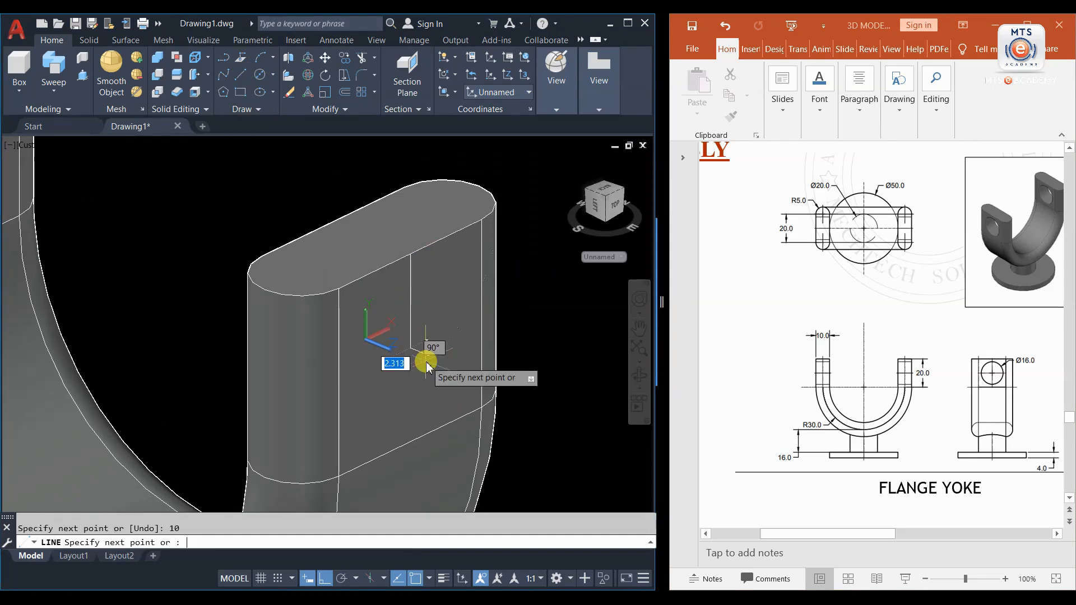
key("Return")
- Draw a circle of diameter 16 on the arm's outer face, centred on the lower end of the line
left_click(261, 77)
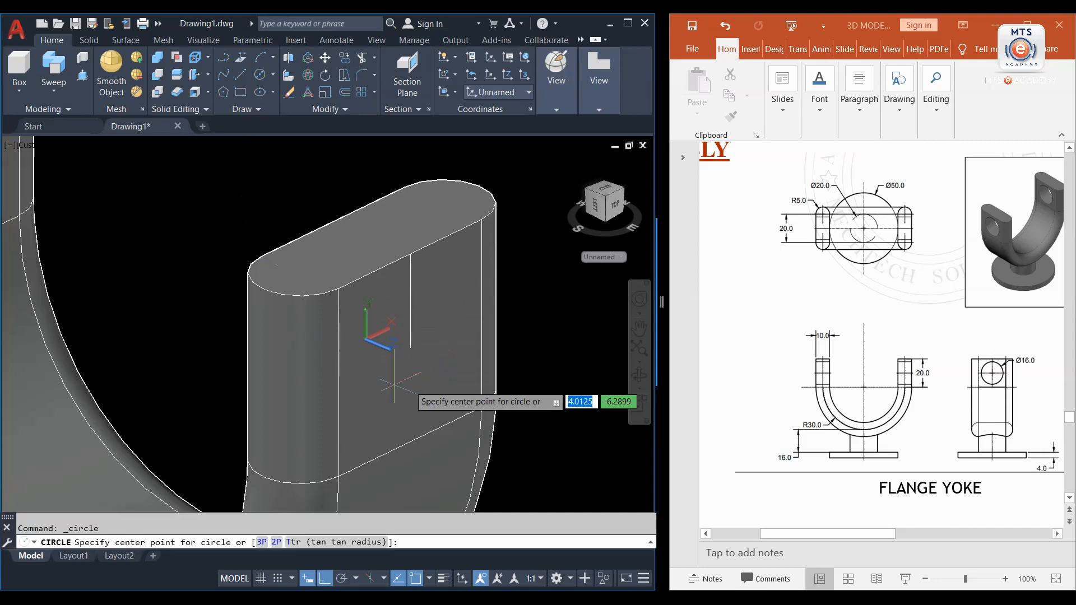
left_click(410, 347)
type("16")
key("Return")
- Press-pull the diameter 16 circle through both arms of the yoke to cut the aligned holes
scroll(428, 350, "down", 2)
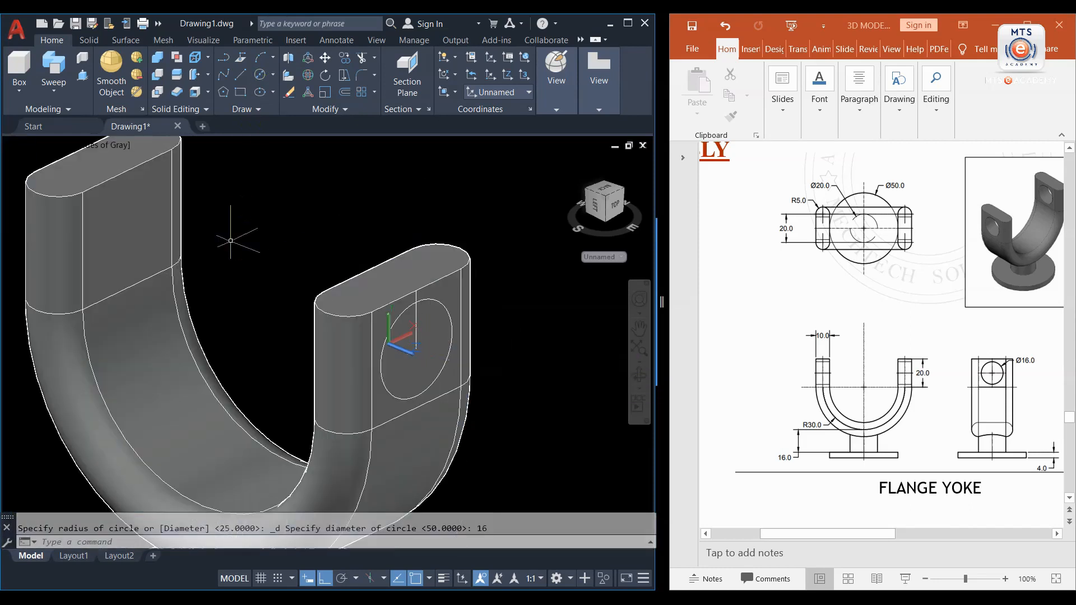
left_click(84, 75)
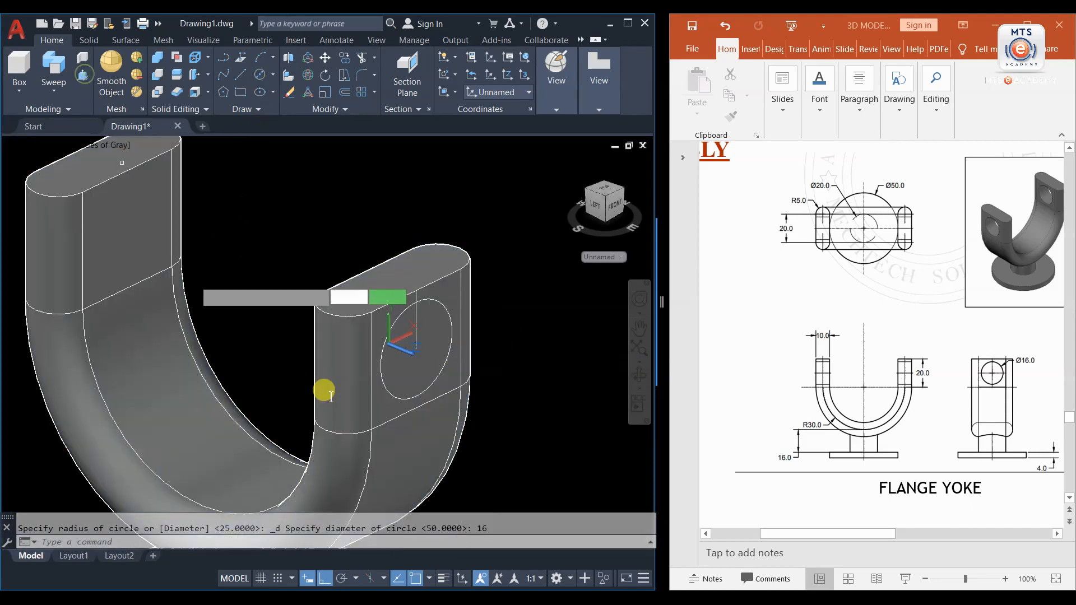
left_click(400, 369)
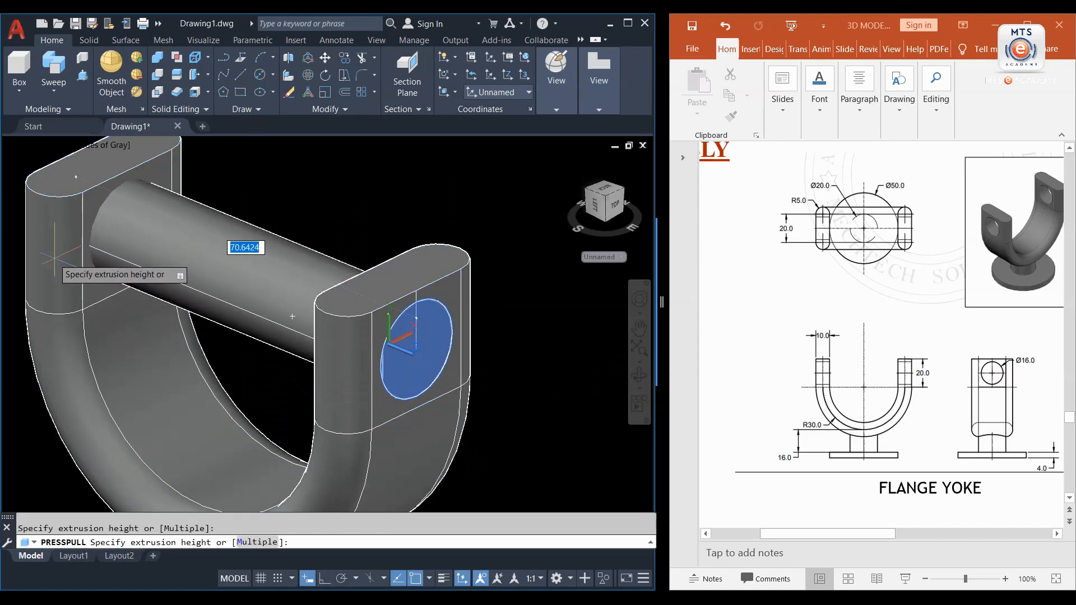
middle_click_drag(26, 244, 202, 306)
left_click(142, 274)
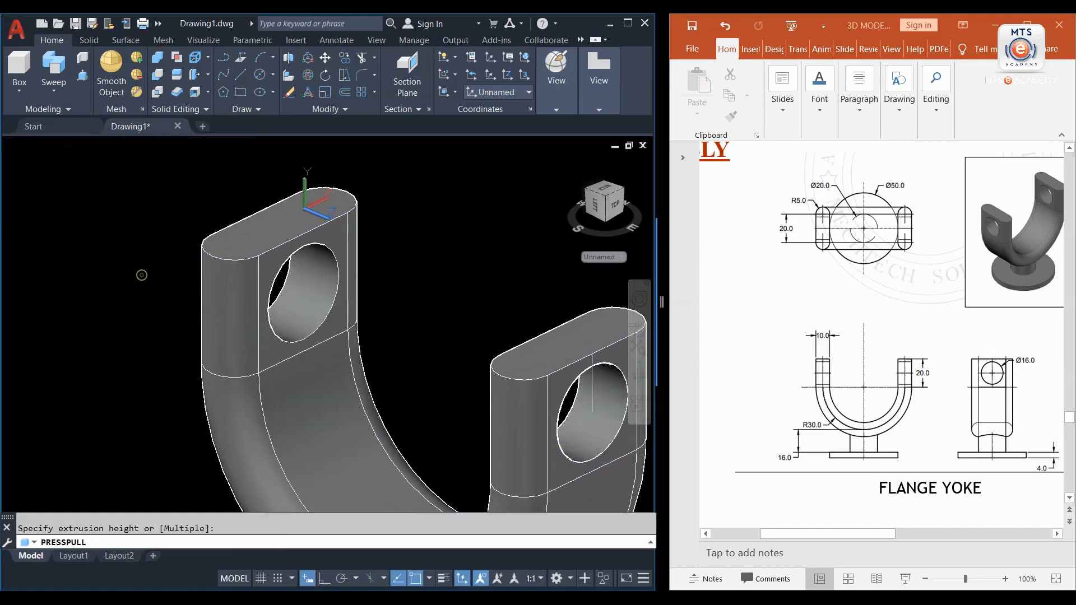
- Delete the leftover construction line in front of the nearer arm's hole on the flange yoke
scroll(163, 292, "down", 2)
key("Escape")
scroll(343, 277, "down", 3)
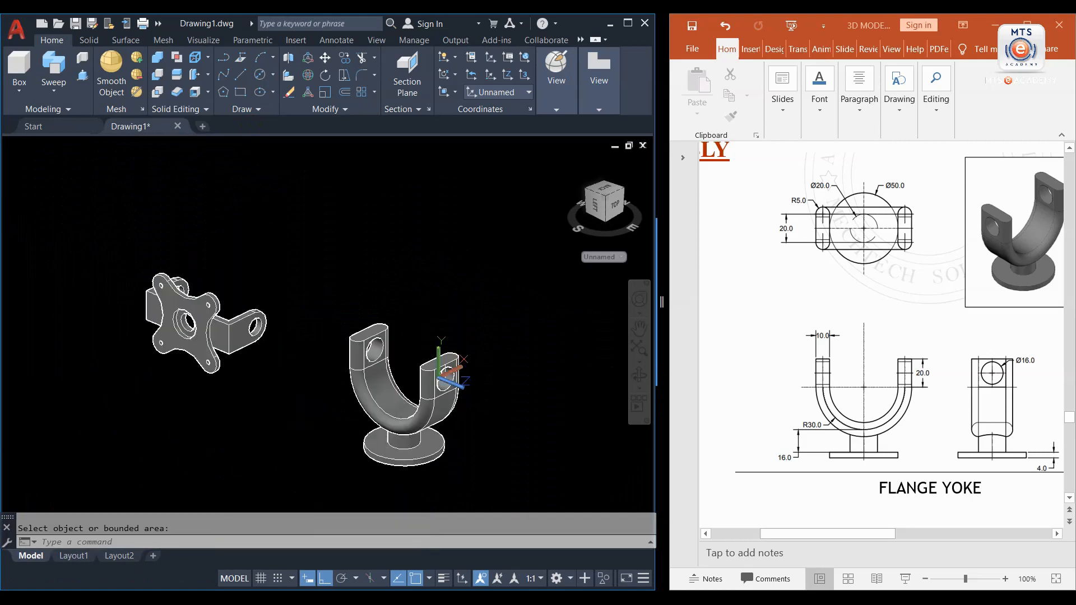
left_click(303, 345)
scroll(362, 291, "up", 6)
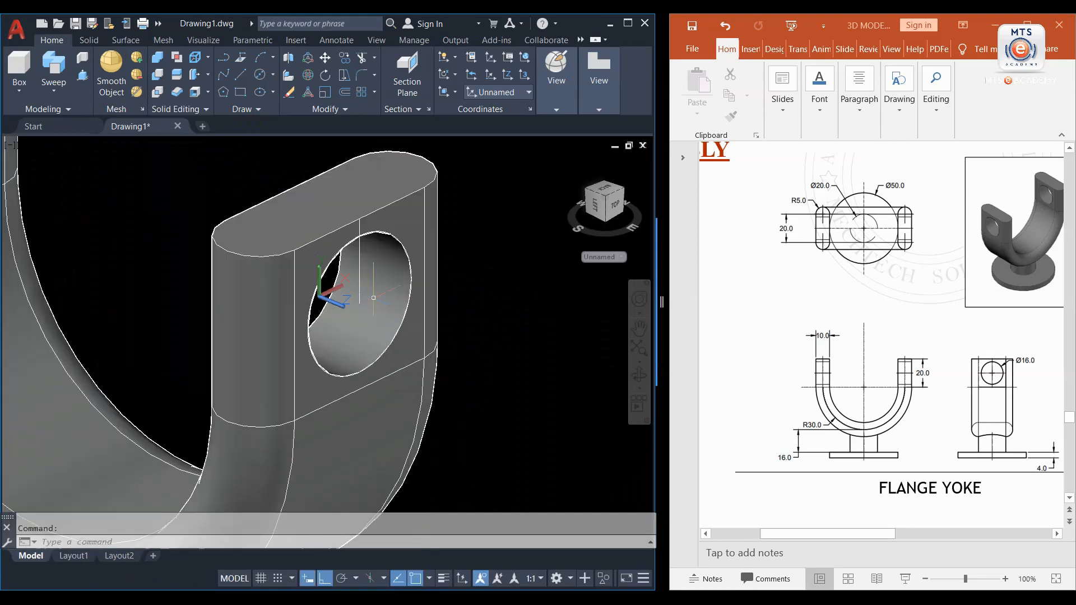
key("Escape")
left_click(369, 367)
key("Delete")
scroll(417, 320, "down", 6)
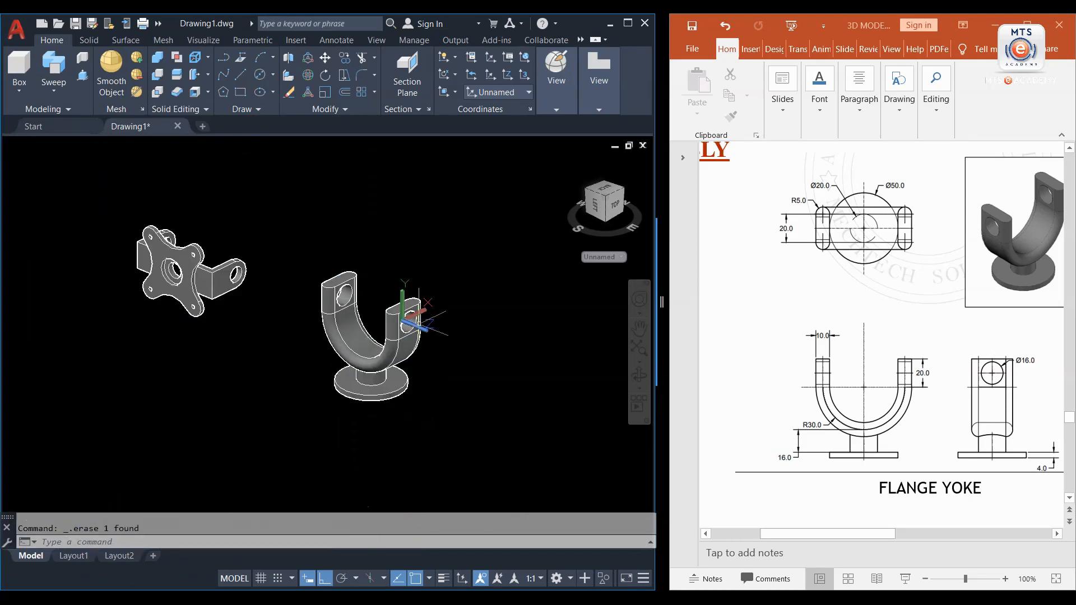
middle_click_drag(404, 366, 357, 346)
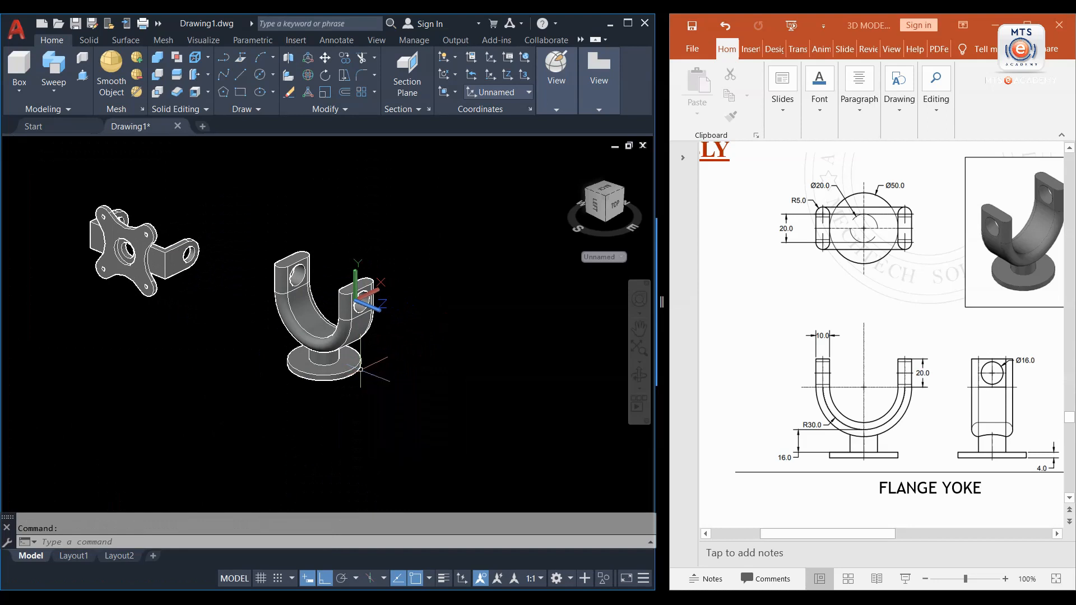
- Examine the universal joint's views, diameters and lengths in the PowerPoint reference drawing
scroll(803, 372, "down", 3)
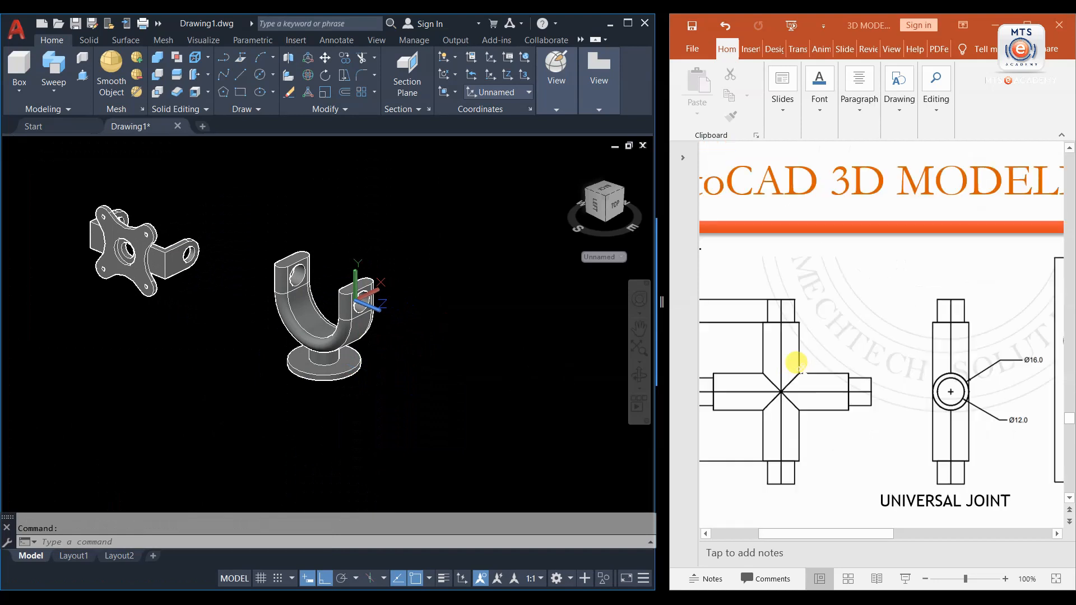
scroll(861, 352, "down", 3, "ctrl")
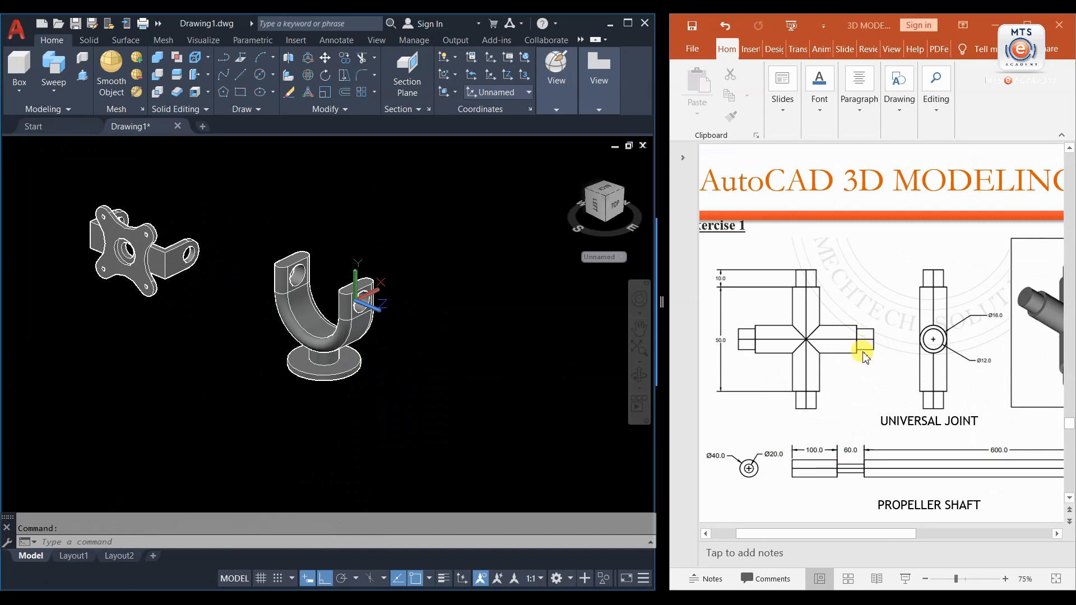
scroll(862, 352, "down", 1, "ctrl")
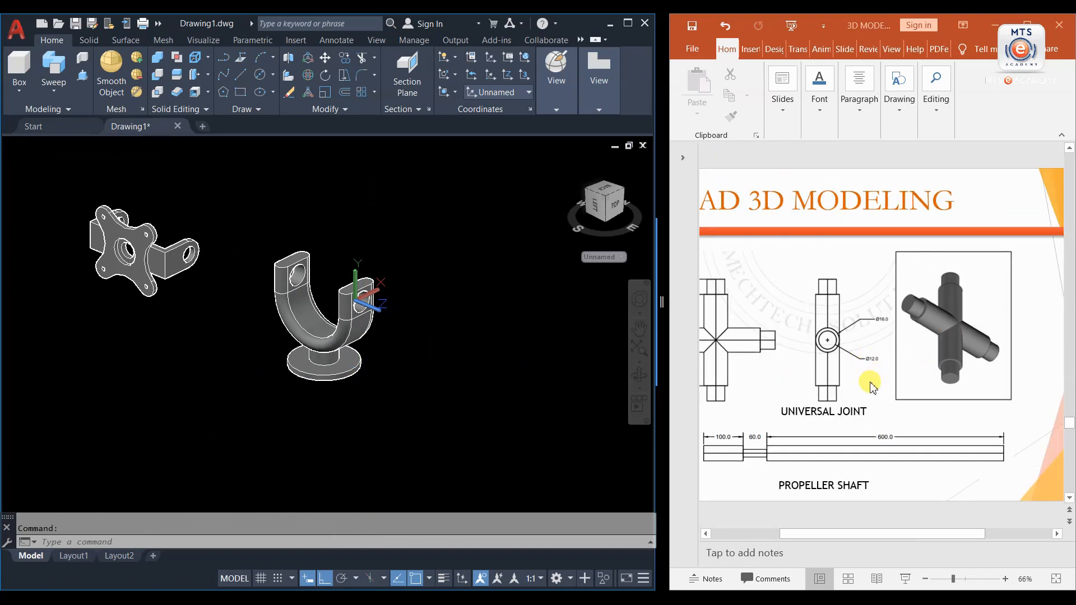
left_click_drag(848, 532, 771, 535)
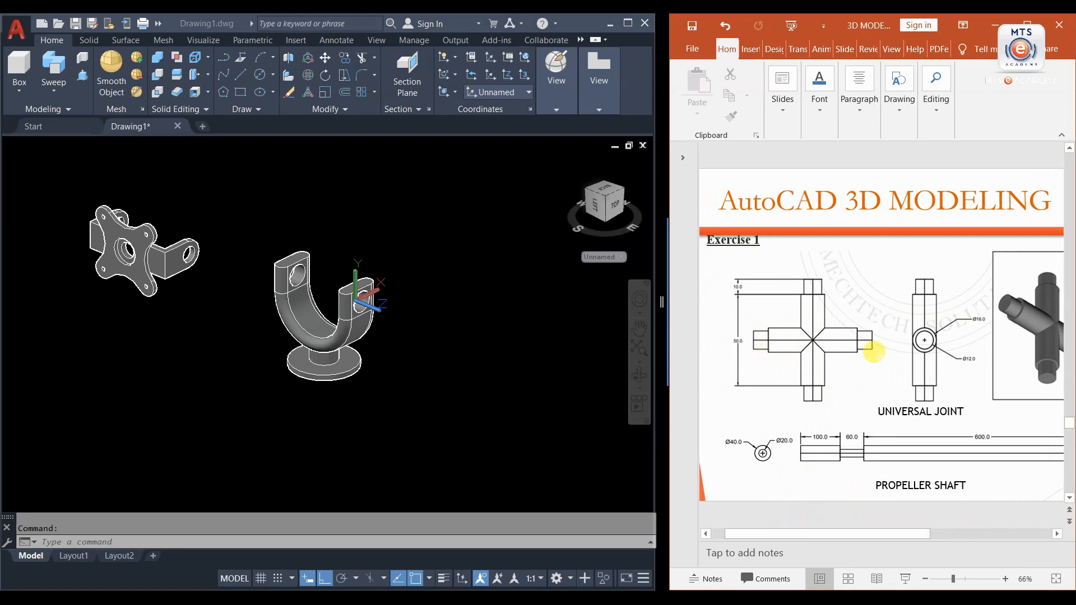
scroll(951, 345, "up", 6, "ctrl")
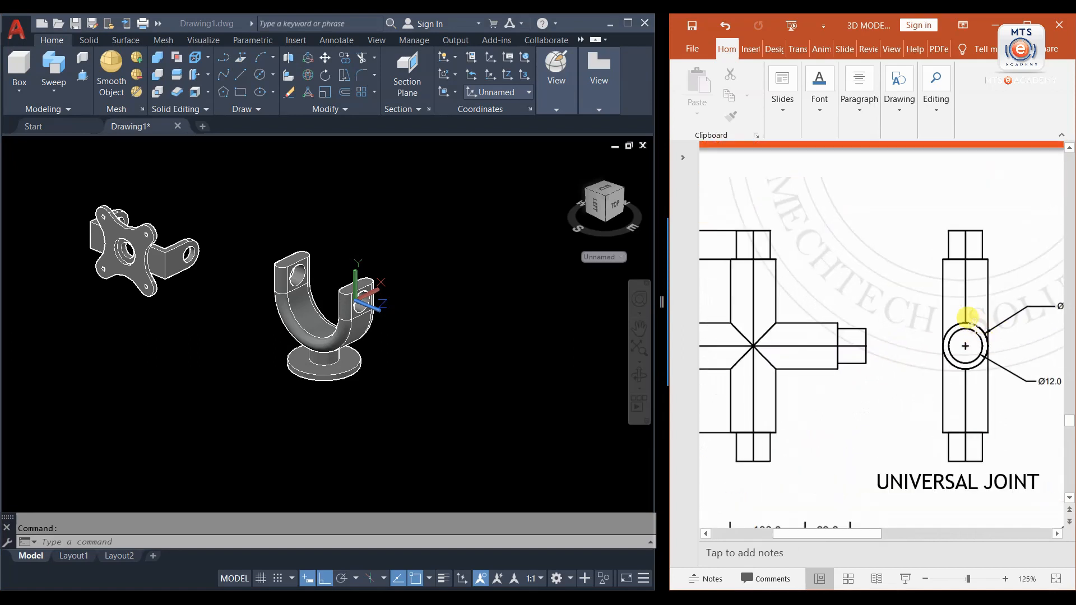
scroll(981, 367, "down", 5, "ctrl")
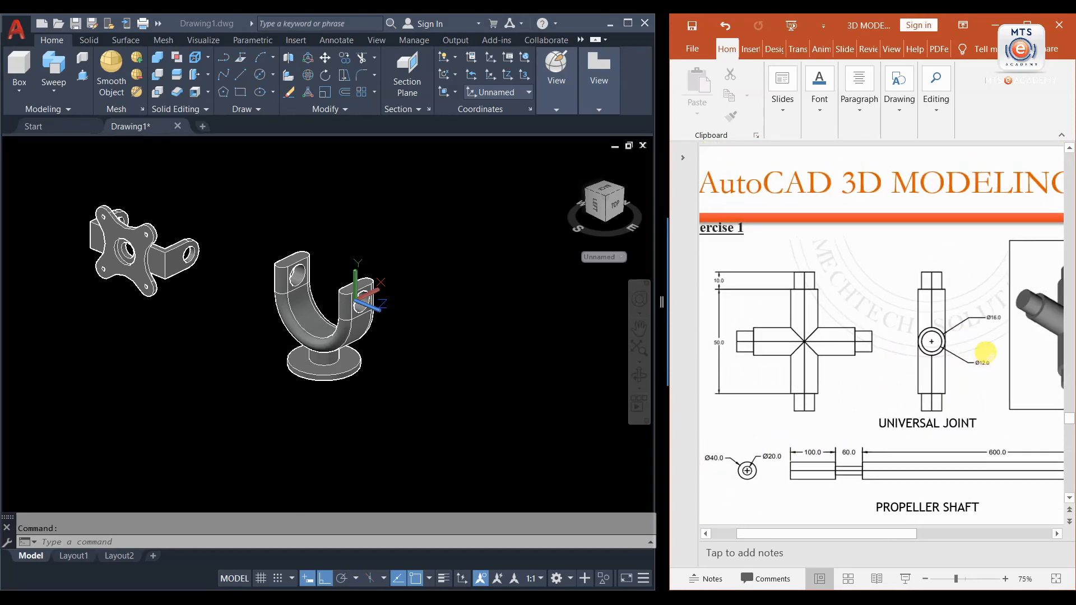
scroll(989, 324, "up", 5, "ctrl")
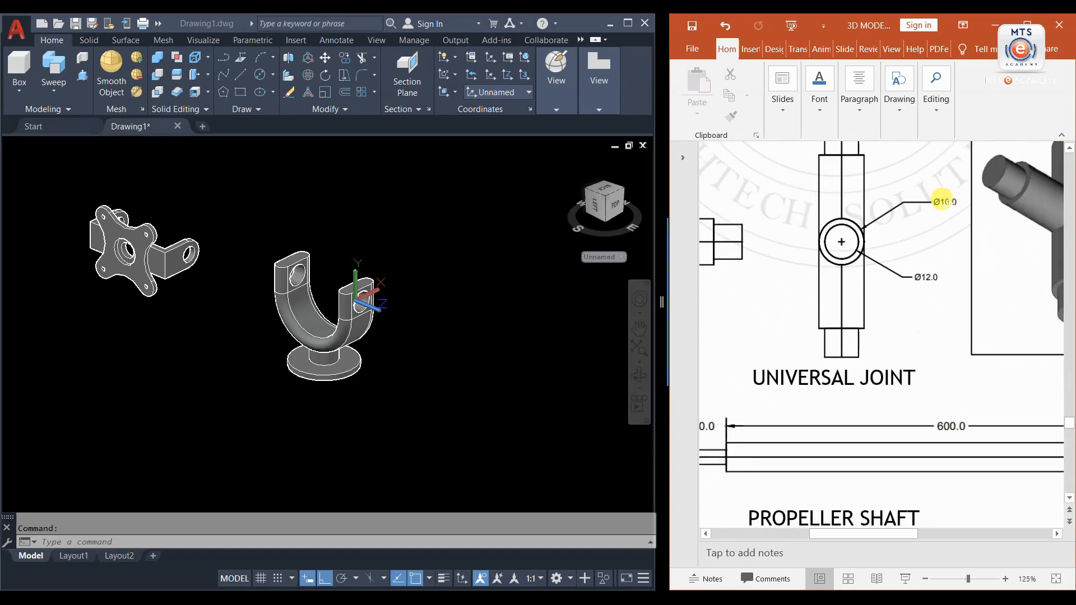
scroll(931, 265, "down", 6, "ctrl")
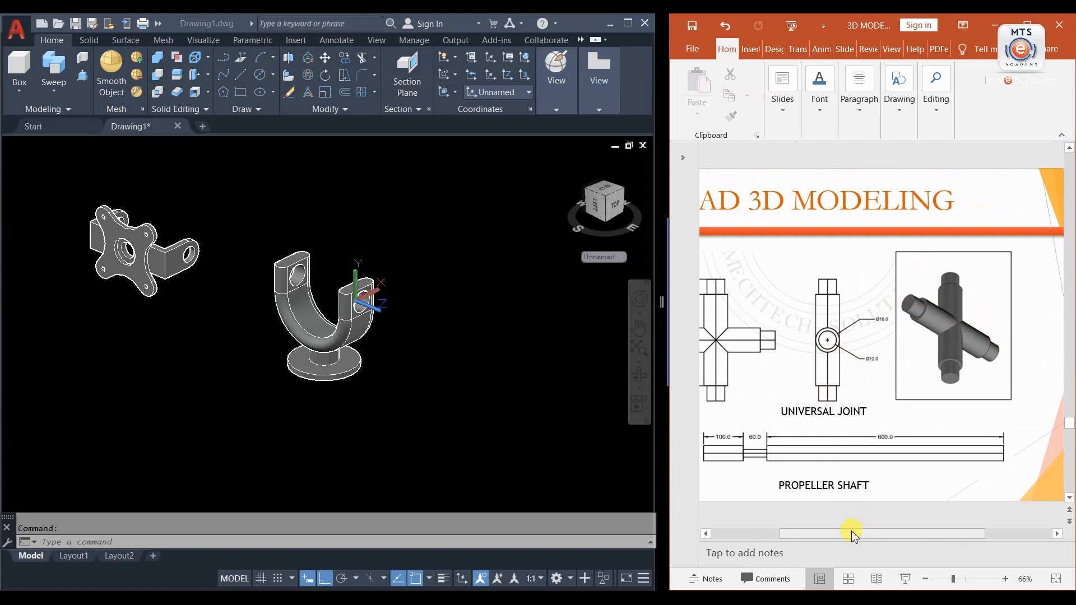
left_click_drag(828, 540, 801, 539)
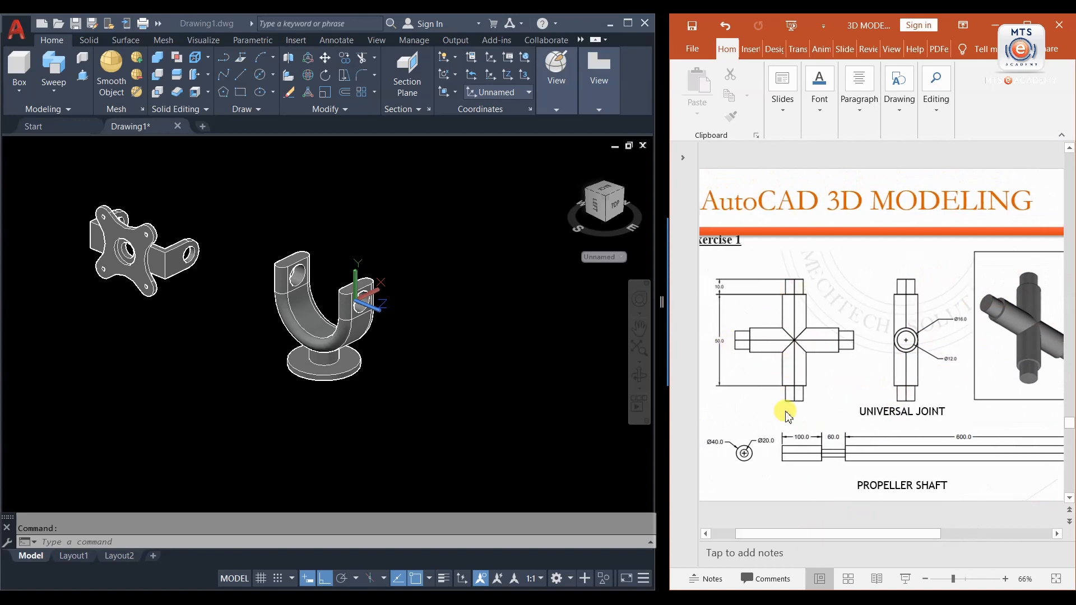
- Set AutoCAD to the Front view, widen its window, and check the universal joint's diameters in the PowerPoint drawing
left_click(485, 297)
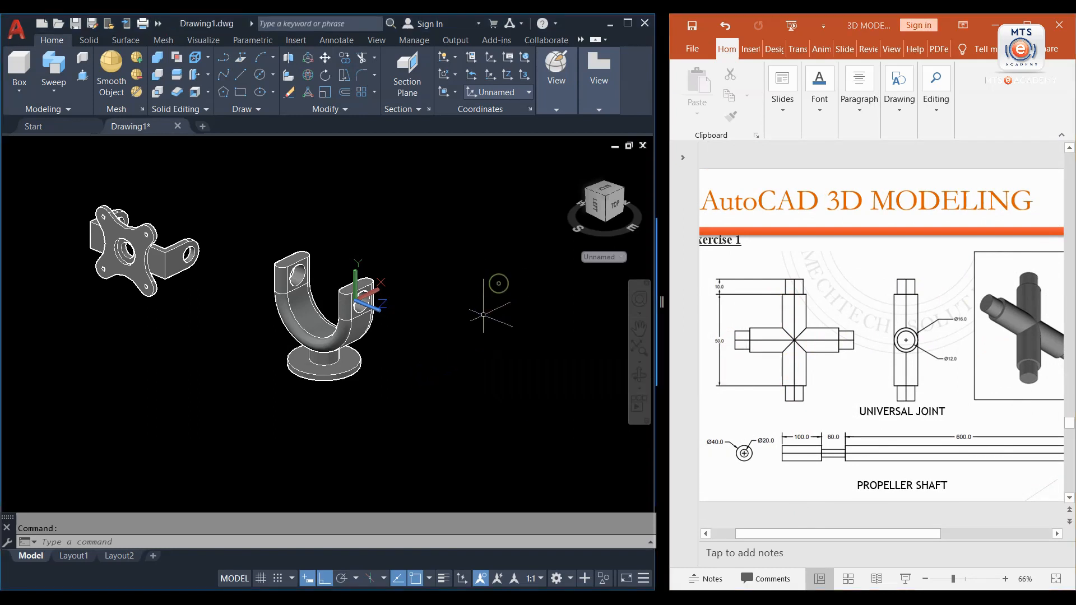
left_click(552, 107)
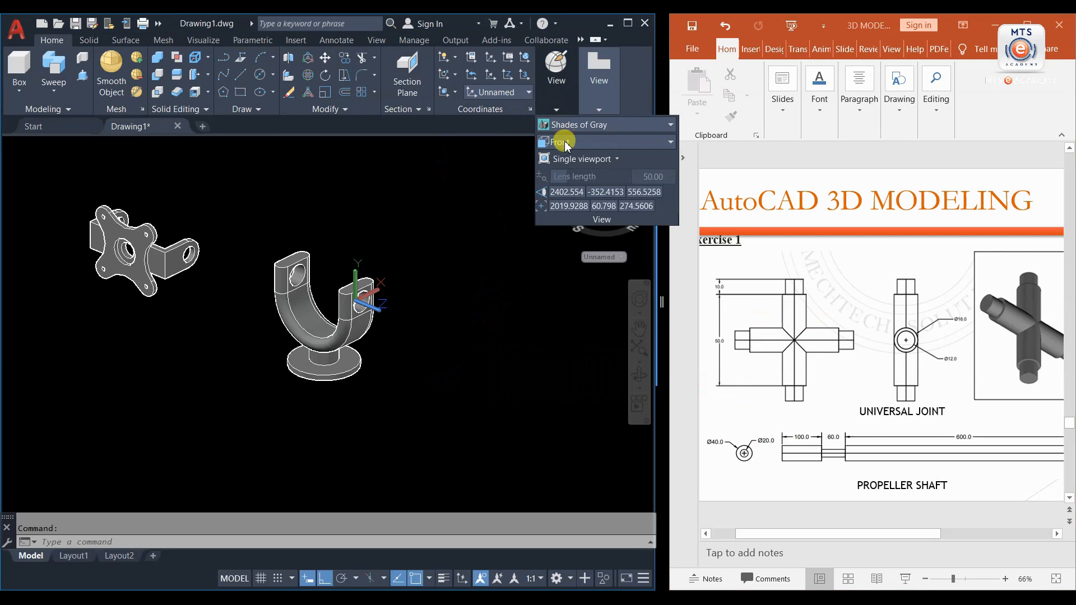
left_click(563, 145)
left_click(554, 211)
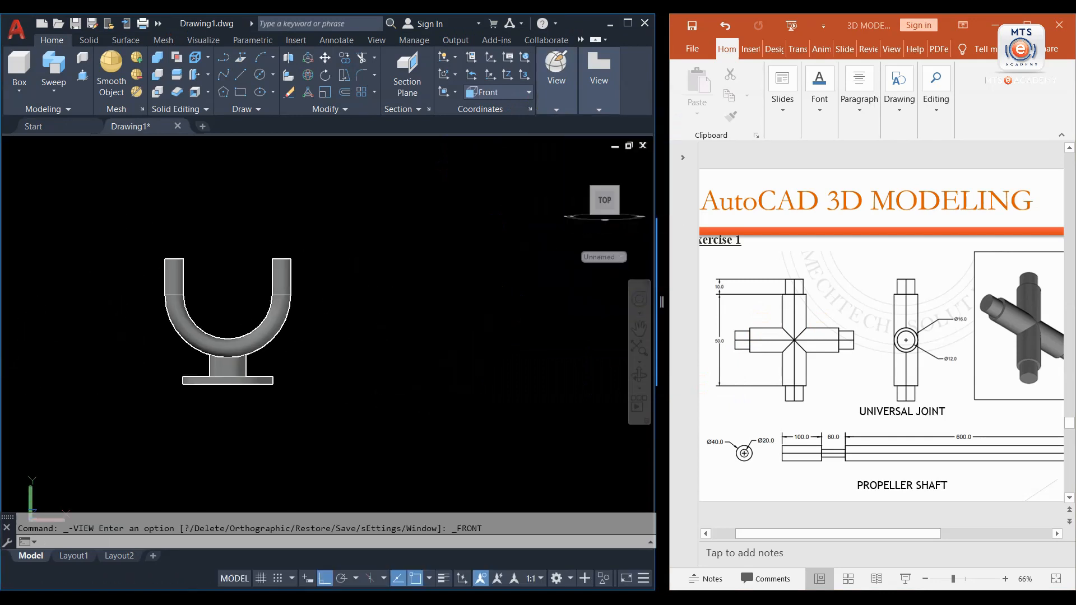
mouse_move(662, 297)
left_mouse_down()
mouse_move(692, 297)
mouse_move(681, 307)
left_mouse_up()
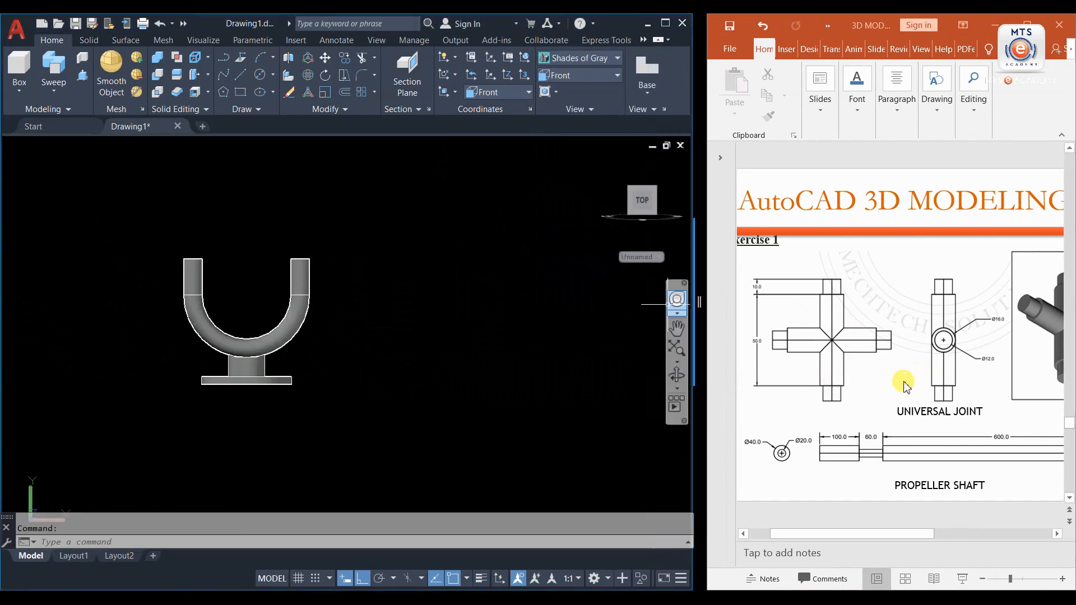
scroll(943, 354, "up", 5, "ctrl")
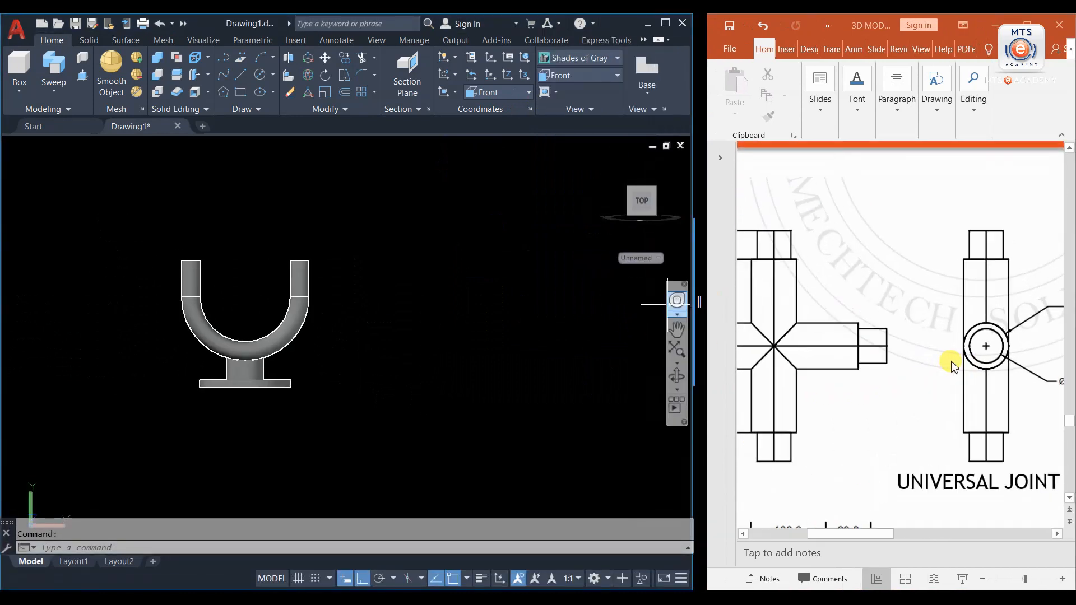
left_click_drag(856, 535, 906, 536)
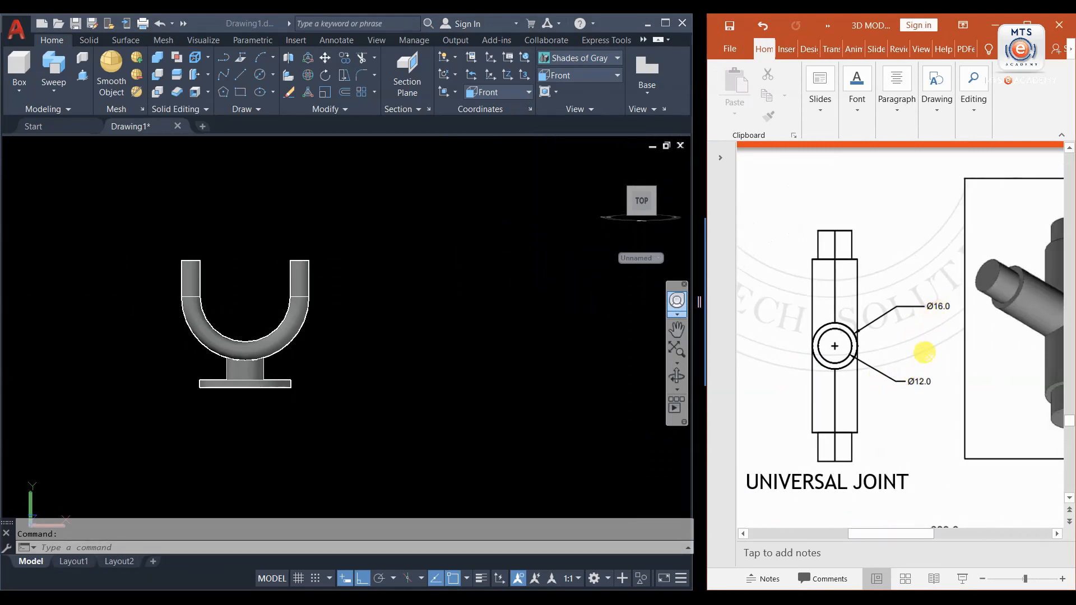
- Draw a circle of diameter 16 in the empty space beside the flange yoke, on its side away from the first part
left_click(260, 75)
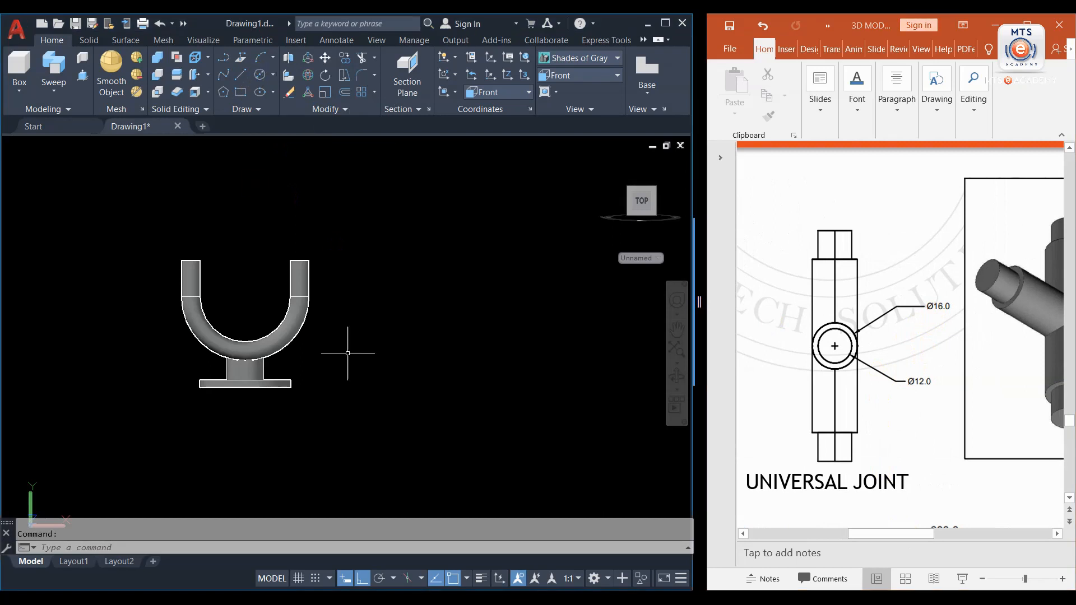
middle_click_drag(473, 353, 347, 346)
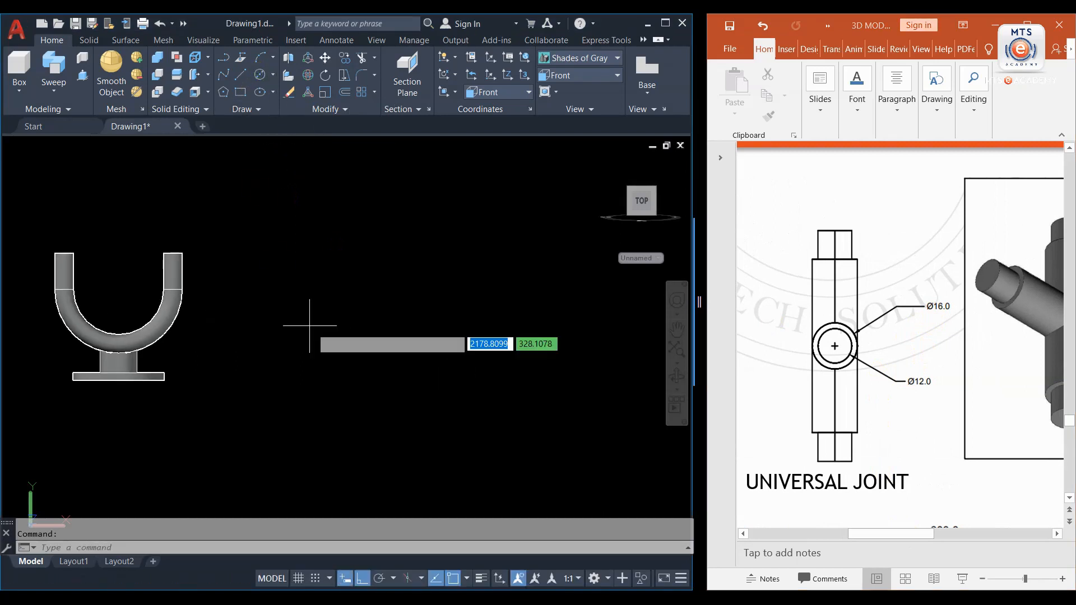
left_click(259, 75)
left_click(381, 315)
type("16")
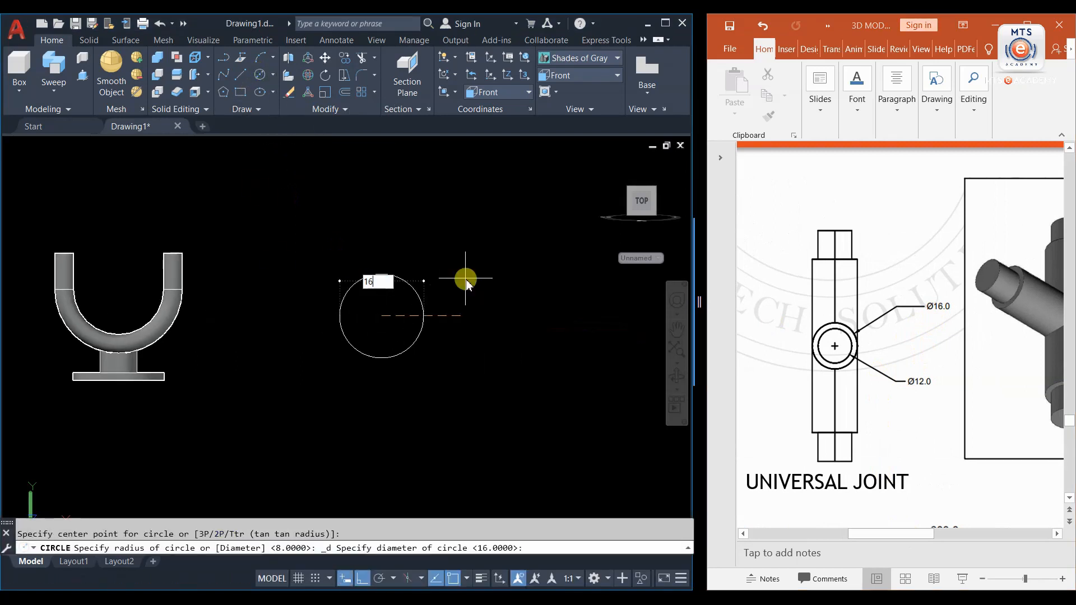
key("Return")
scroll(392, 328, "up", 3)
scroll(401, 323, "down", 6)
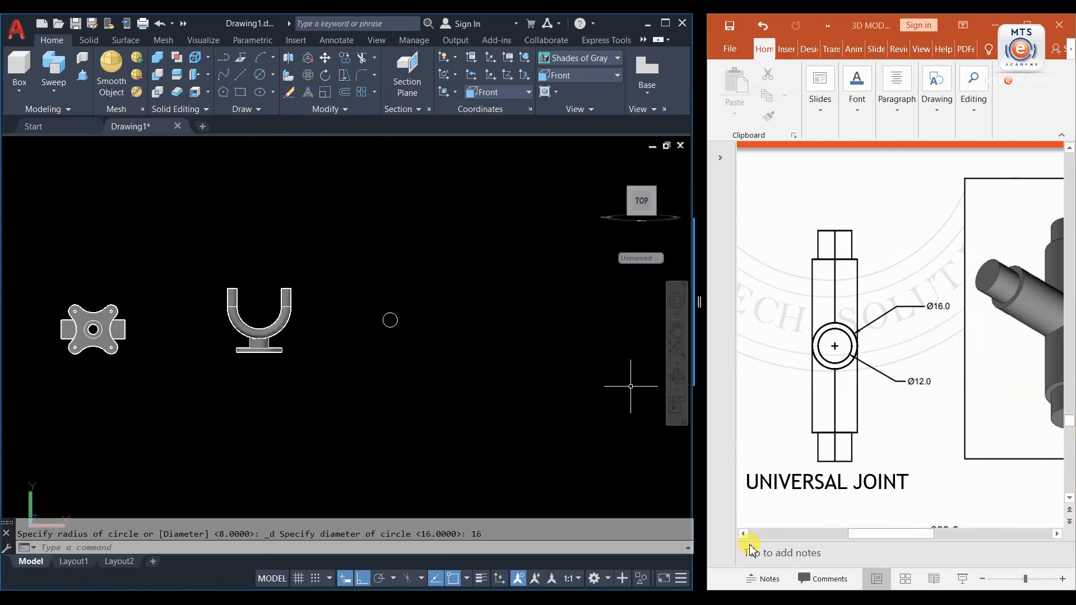
- Check the universal joint's body length in the PowerPoint drawing and press-pull the diameter 16 circle by 25 in AutoCAD
left_click(869, 533)
left_click_drag(855, 538, 791, 534)
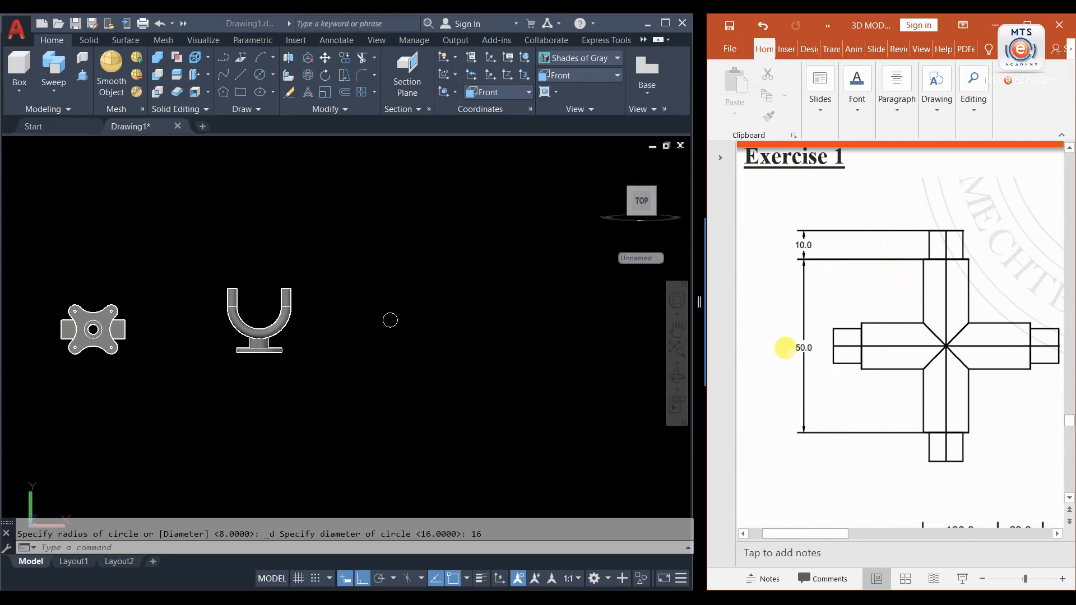
left_click(449, 335)
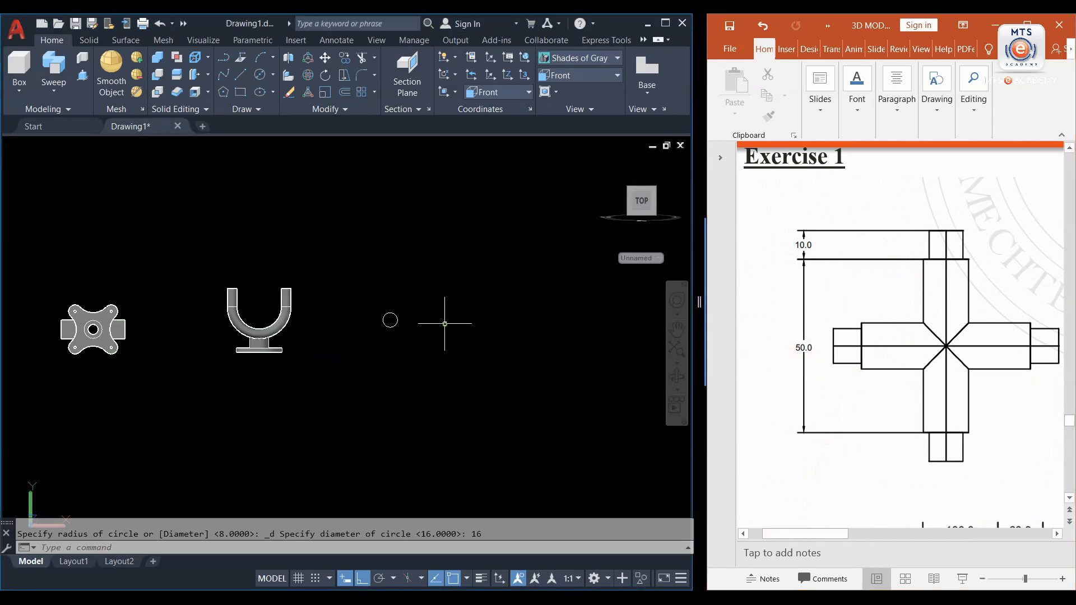
middle_click_drag(420, 336, 373, 371, "shift")
left_click(84, 76)
scroll(360, 360, "up", 3)
left_click(354, 370)
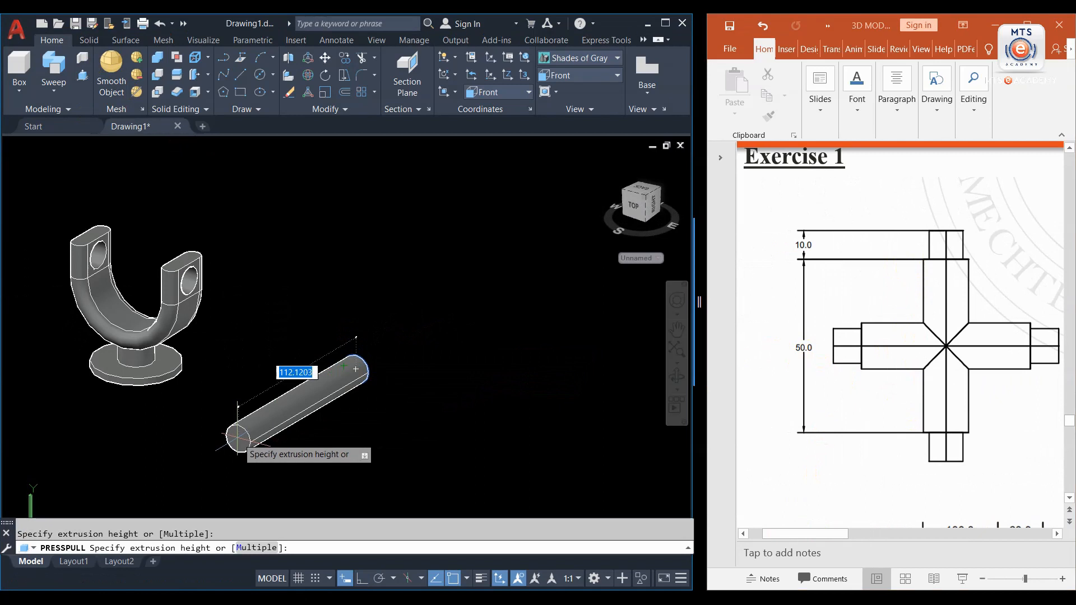
type("25")
key("Return")
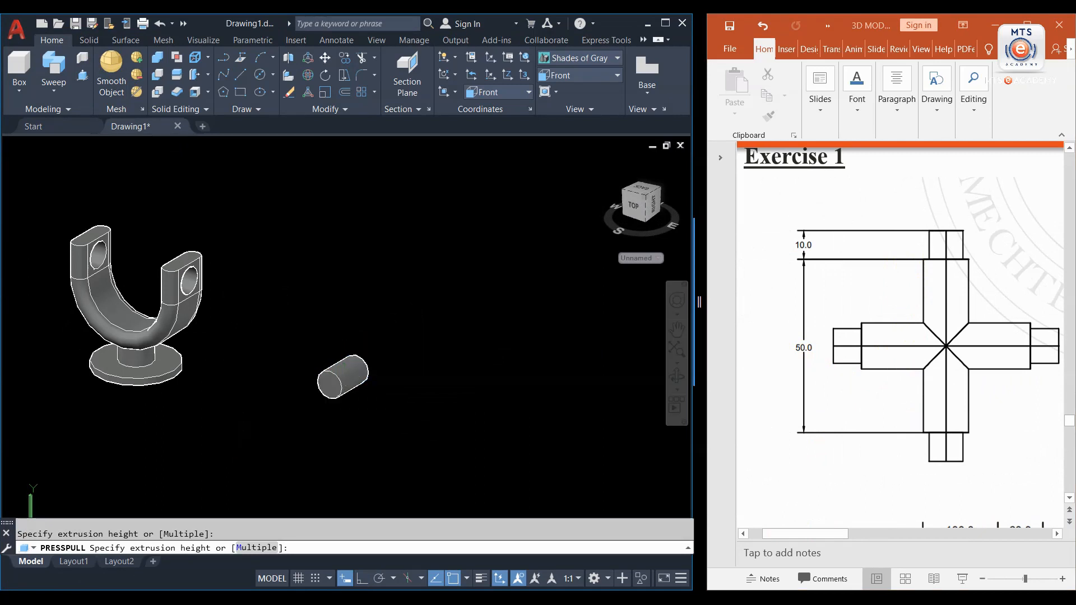
- Press-pull the cylinder's opposite end face outward by the same distance to reach the drawing's 50 body length
middle_click_drag(401, 386, 264, 415, "shift")
scroll(263, 413, "up", 5)
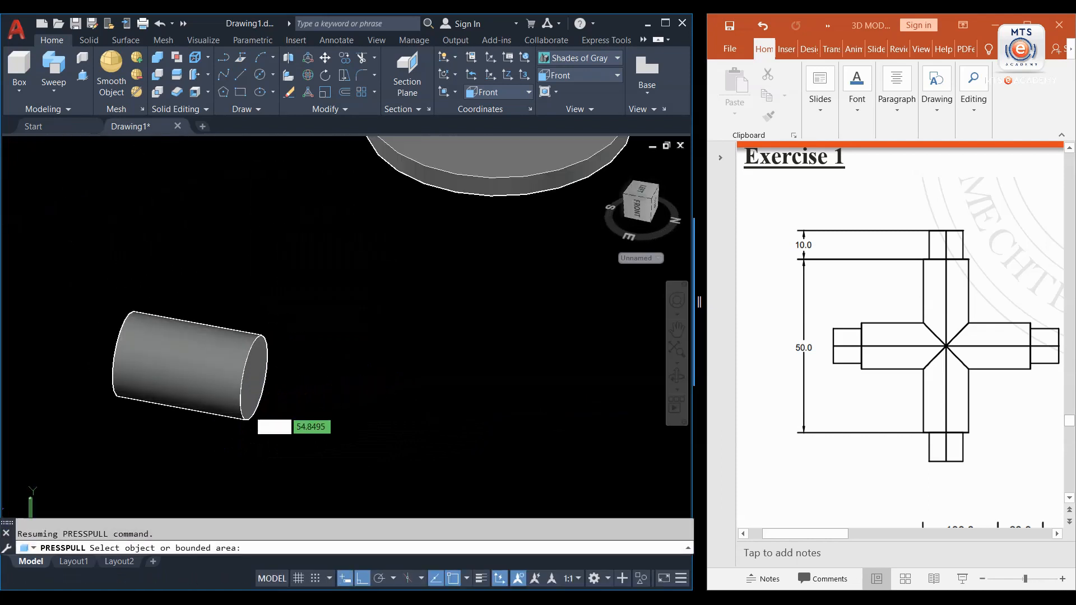
left_click(256, 383)
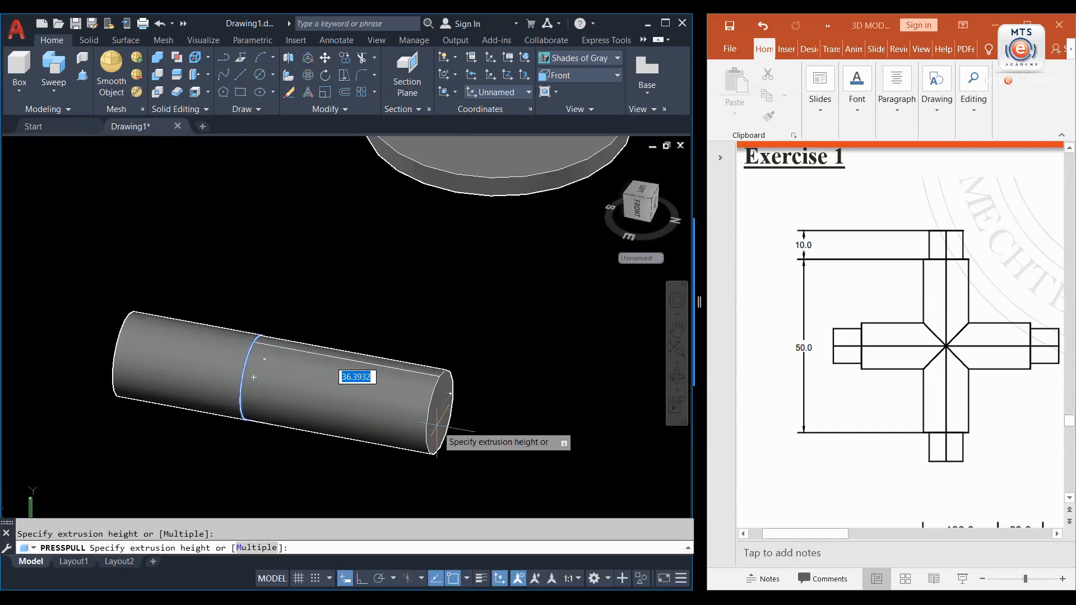
left_click(436, 428)
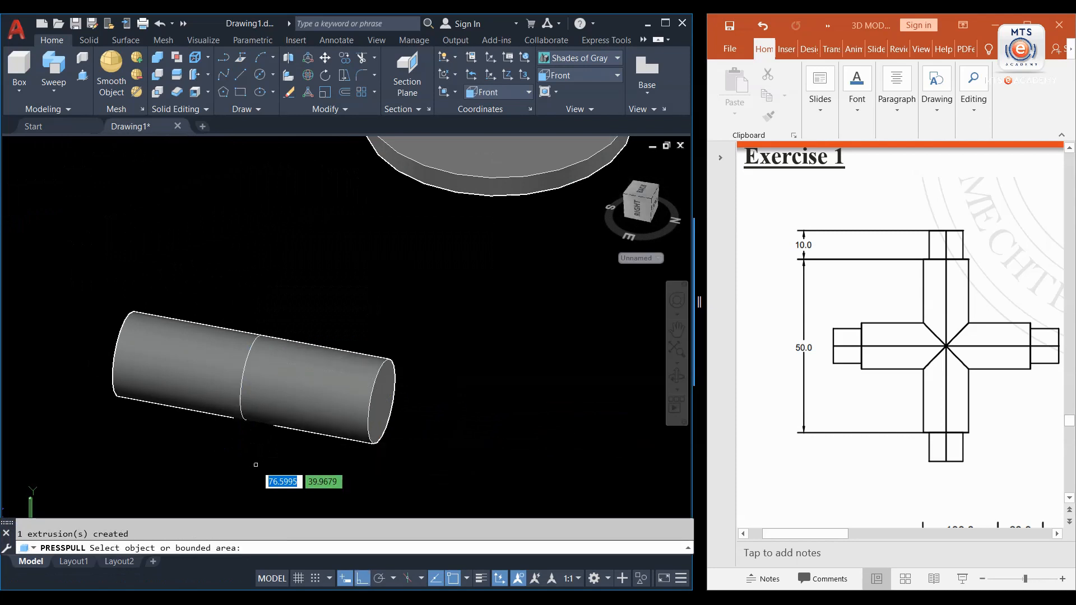
key("Return")
- Copy the new cylindrical extrusion sideways along the X axis into the empty space beside the original
middle_click_drag(218, 437, 250, 377, "shift")
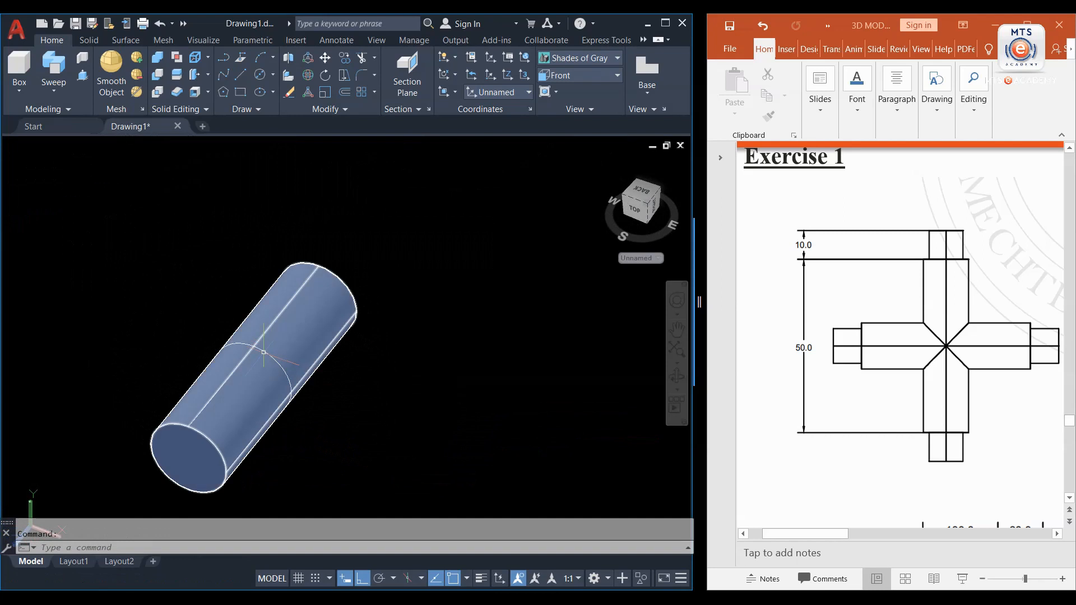
left_click(264, 381)
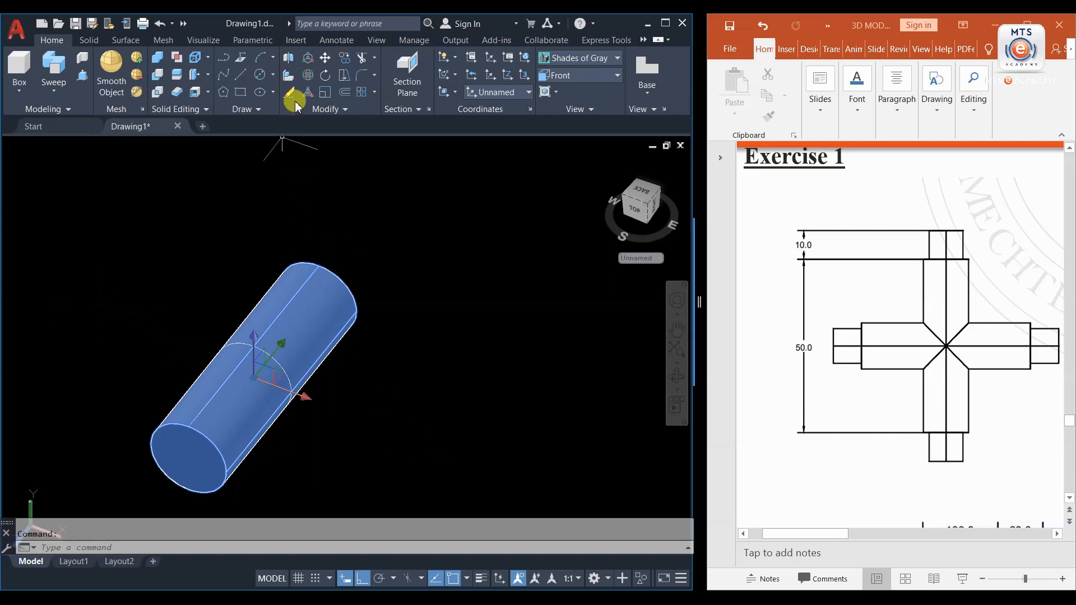
left_click(347, 59)
left_click(256, 367)
left_click(257, 368)
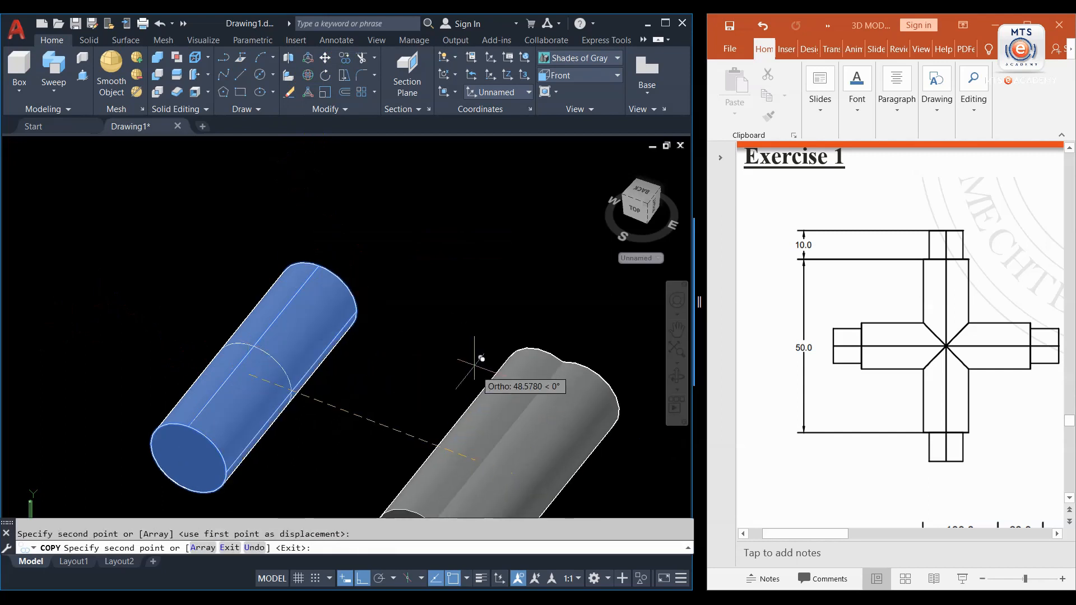
key("Escape")
middle_click_drag(473, 360, 415, 274)
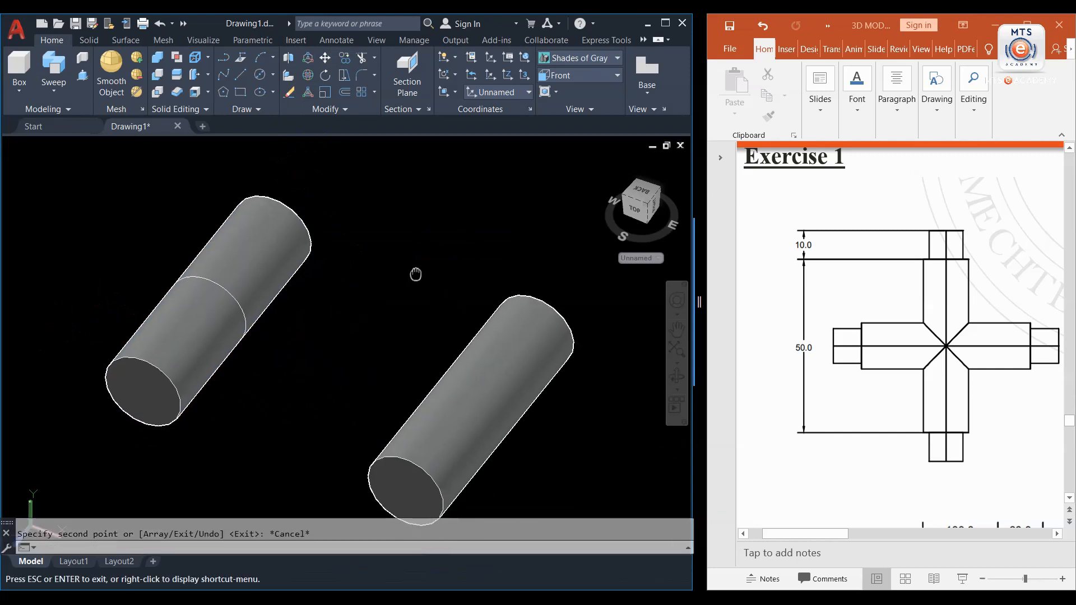
scroll(428, 314, "down", 2)
middle_click_drag(432, 320, 377, 329)
left_click(418, 337)
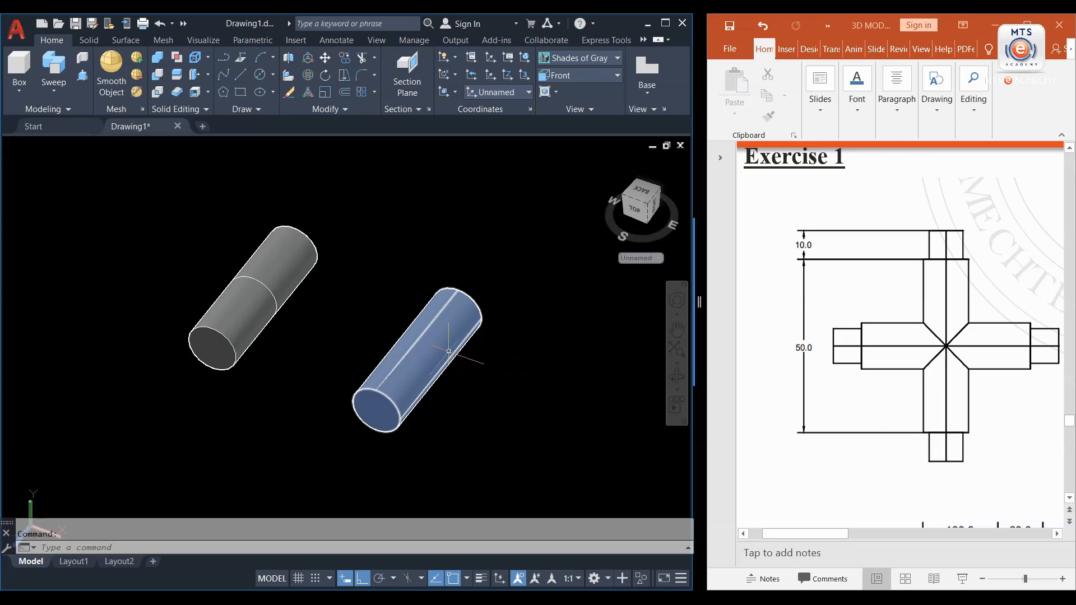
- Undo the last copy of the cylinder
key("Escape")
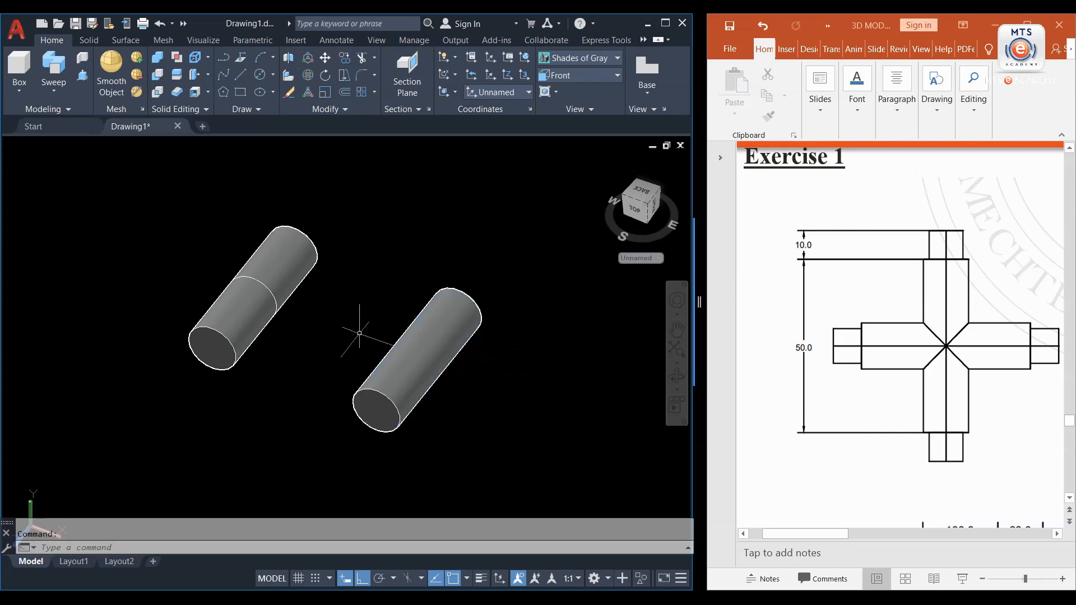
key("ctrl+z")
scroll(359, 334, "up", 3)
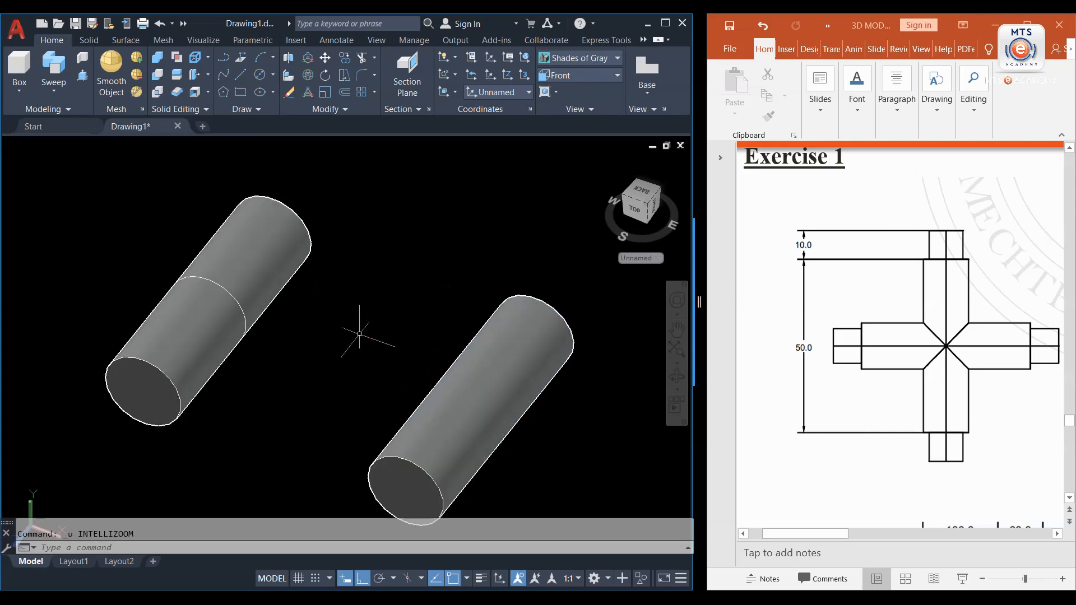
key("ctrl+z")
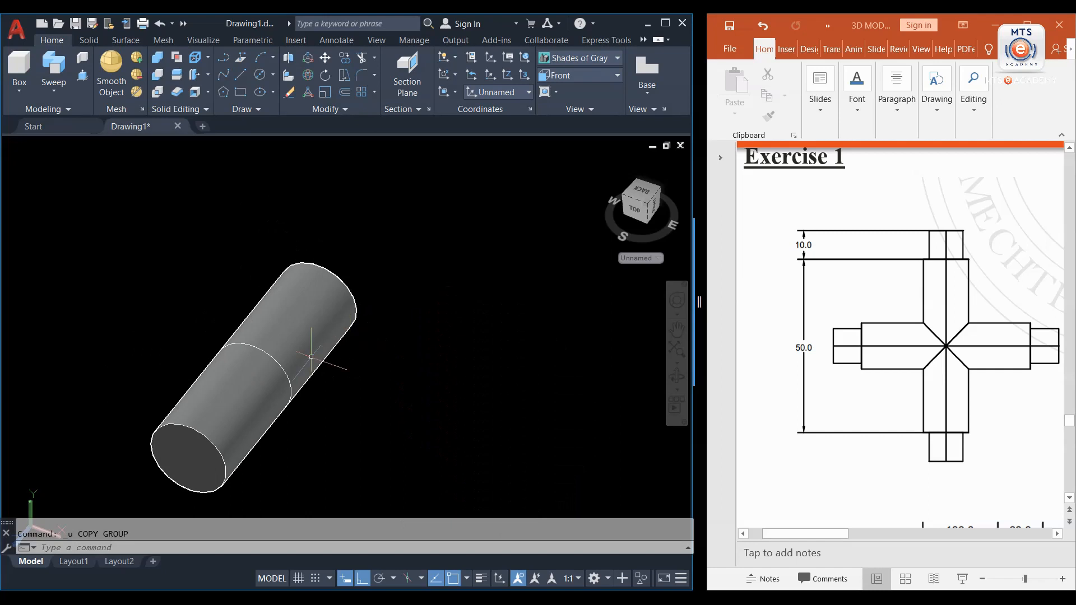
- Copy the cylinder together with its middle circle about 74 sideways along the X axis
scroll(311, 352, "down", 4)
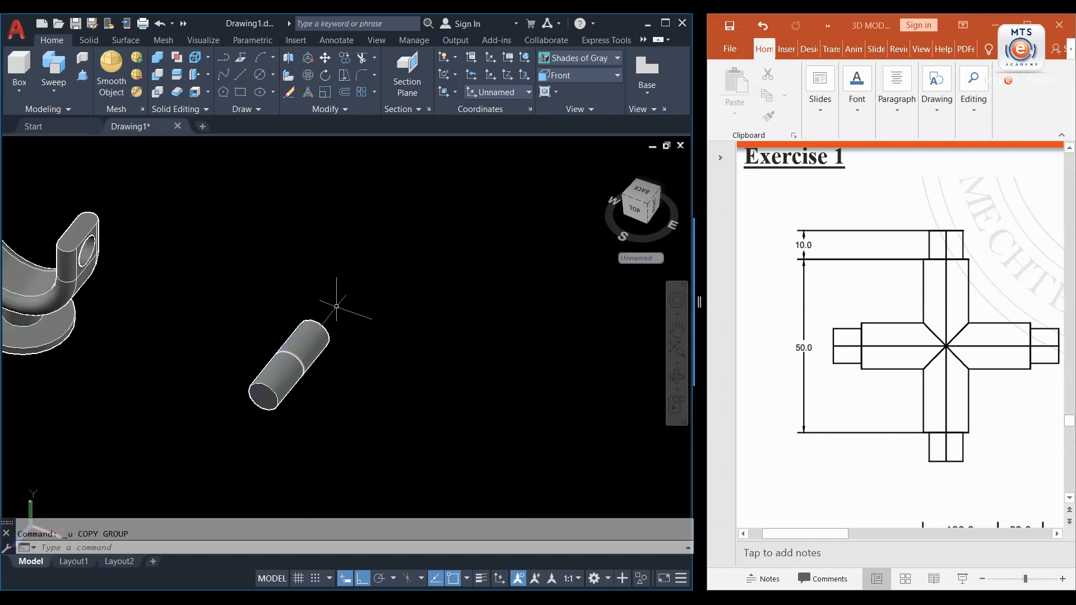
left_click(350, 292)
left_click(233, 411)
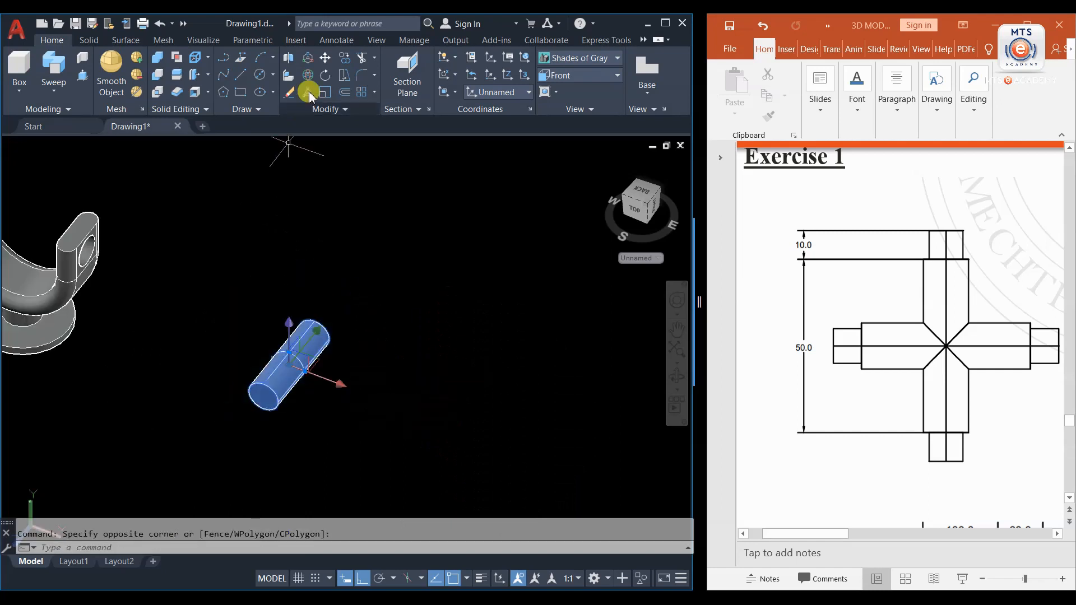
left_click(344, 57)
left_click(276, 389)
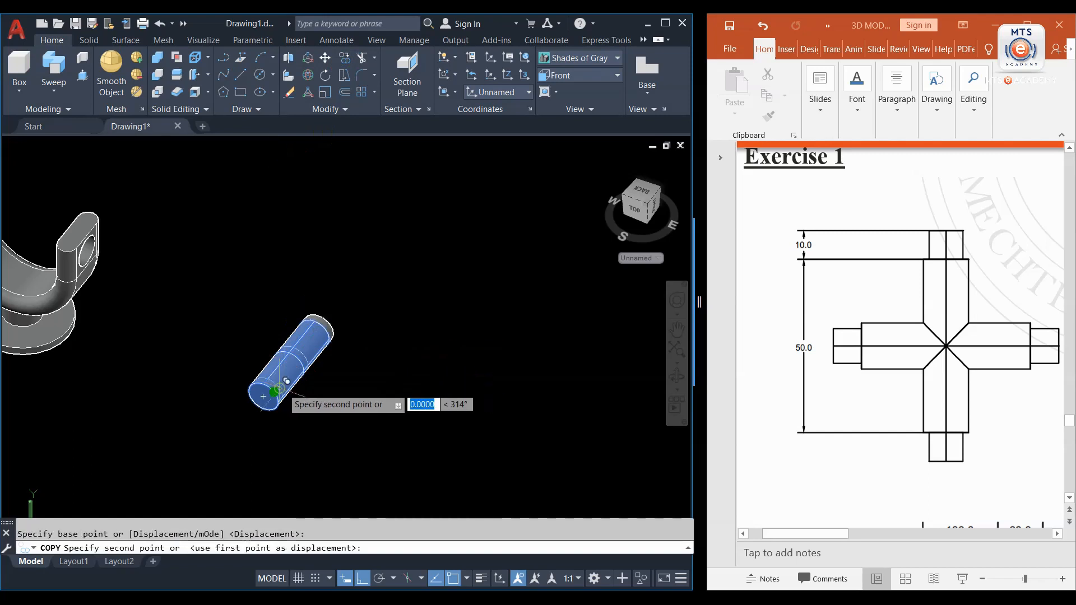
left_click(409, 419)
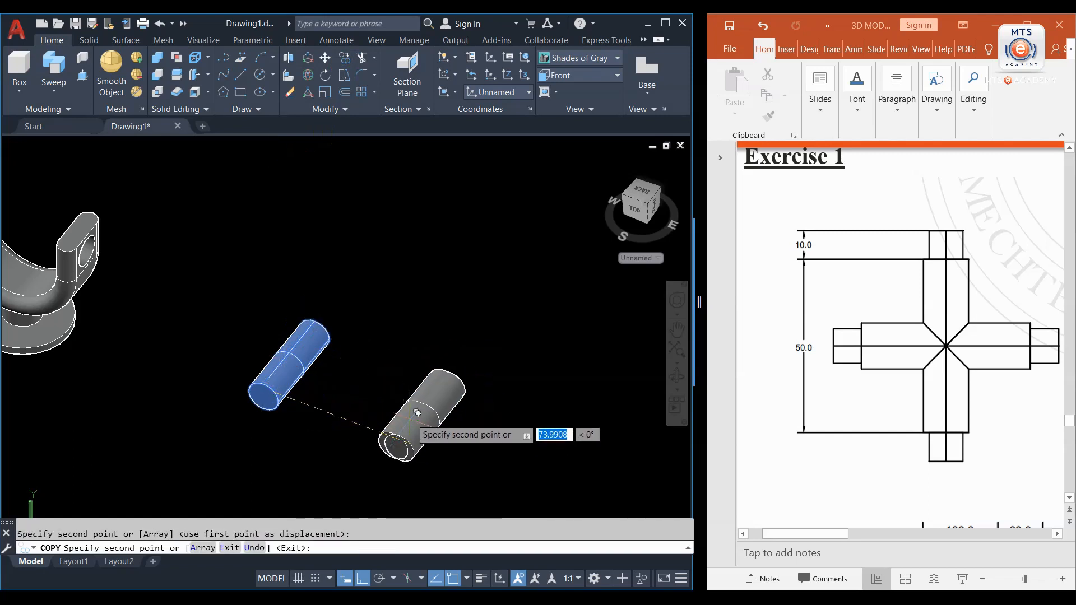
key("Escape")
- Rotate the copied cylinder and its circle 90 degrees about the vertical axis through the centre of its front end face
scroll(429, 431, "up", 3)
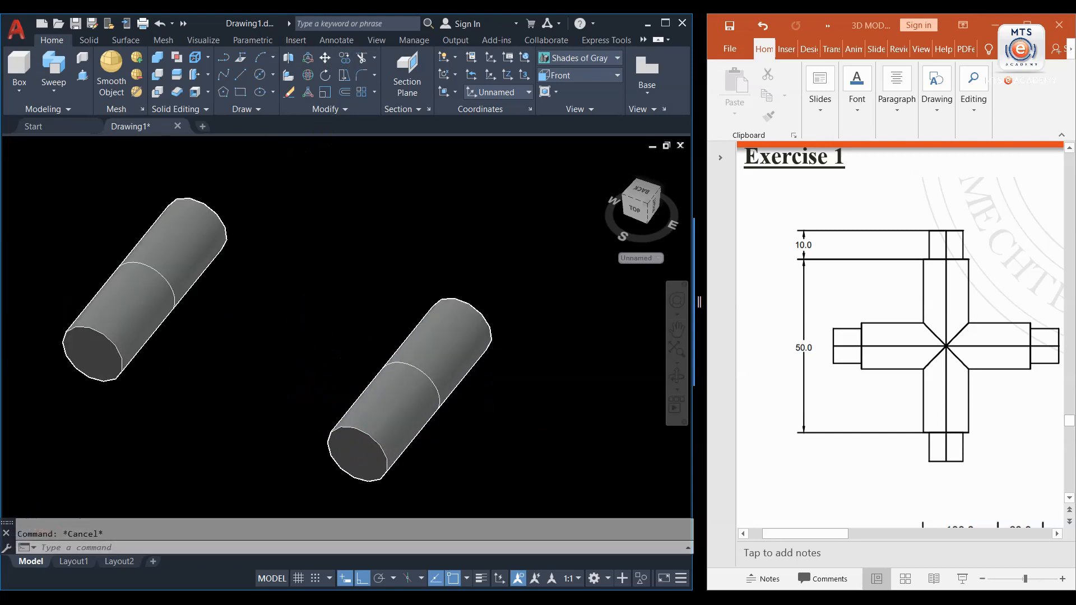
left_click(529, 274)
left_click(307, 470)
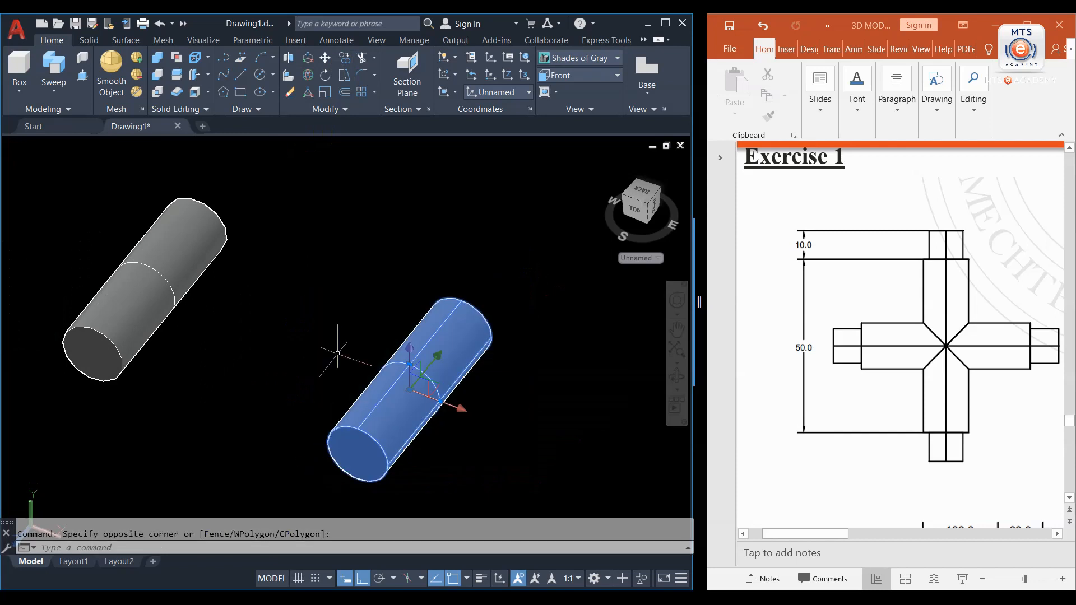
left_click(307, 75)
scroll(397, 413, "up", 2)
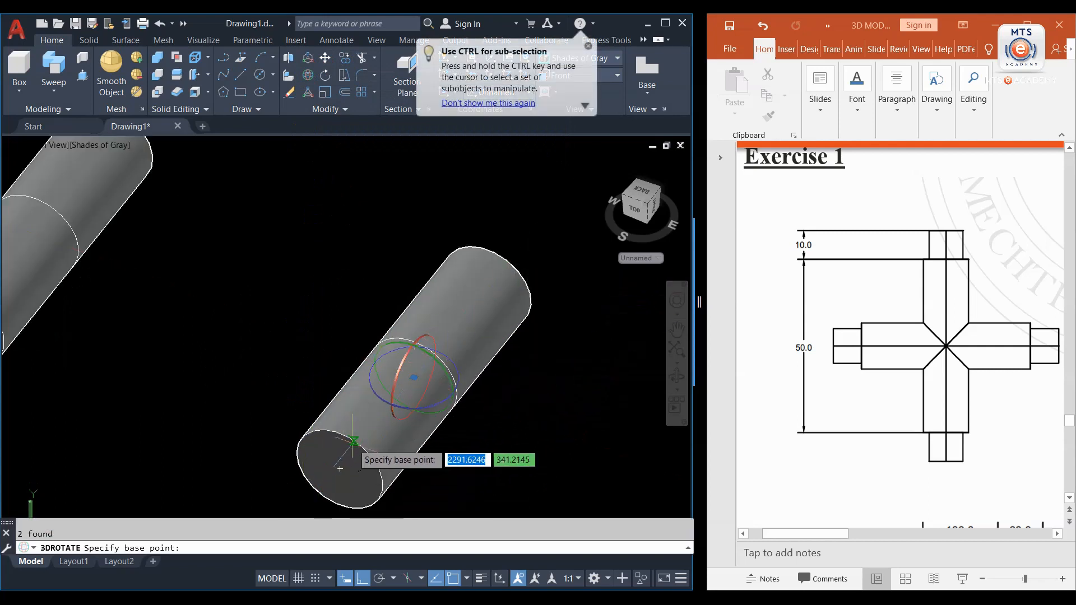
left_click(341, 466)
scroll(345, 468, "down", 3)
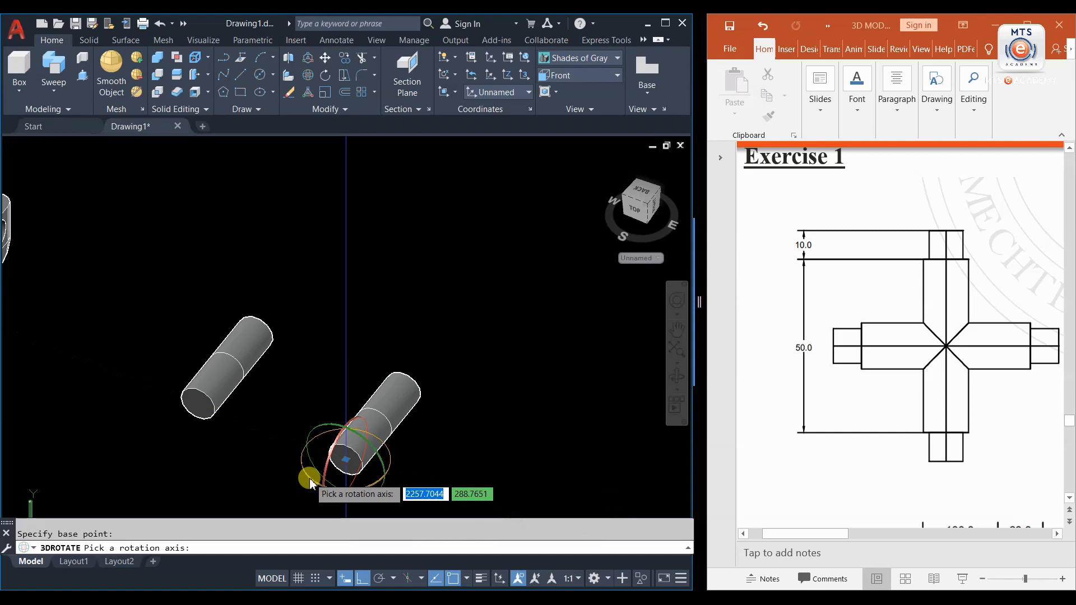
left_click(310, 482)
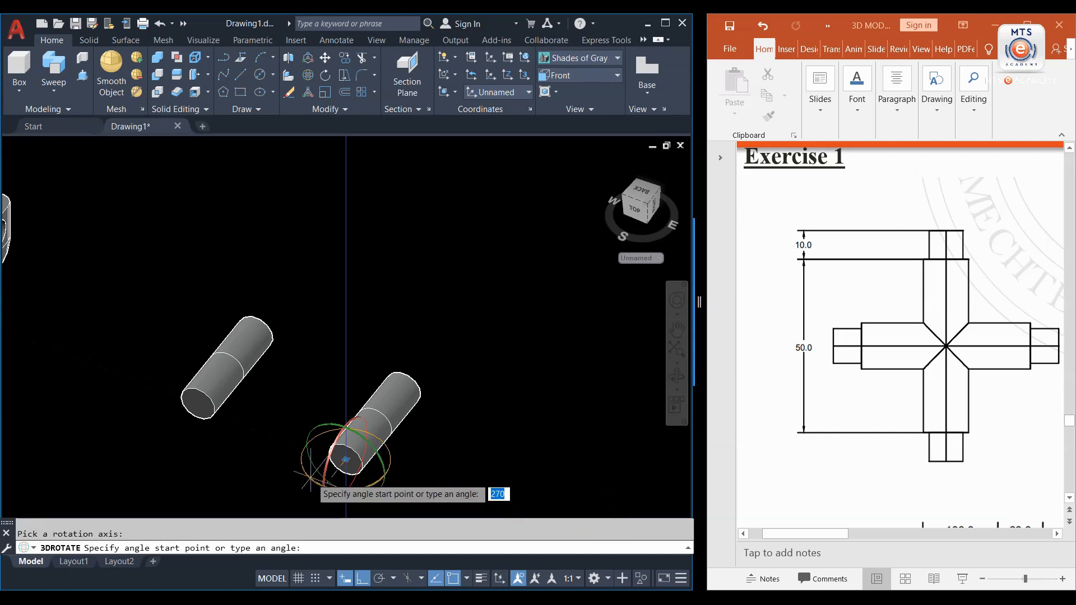
type("90")
key("Return")
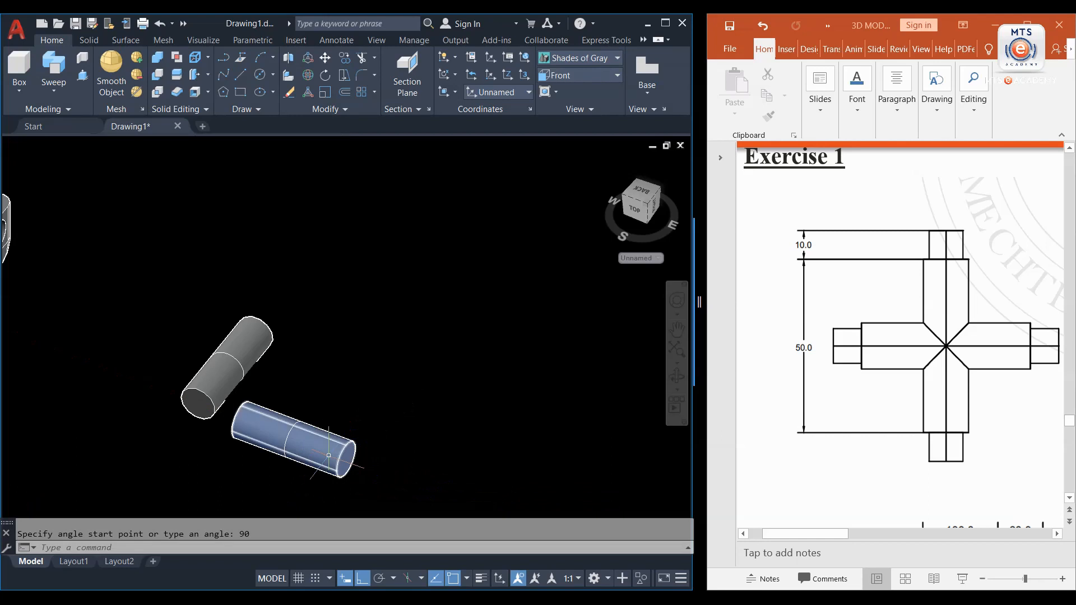
- Move the rotated cylinder by the centre of its middle circle onto the original cylinder's mid-length centre, forming a cross
left_click(373, 382)
left_click(272, 467)
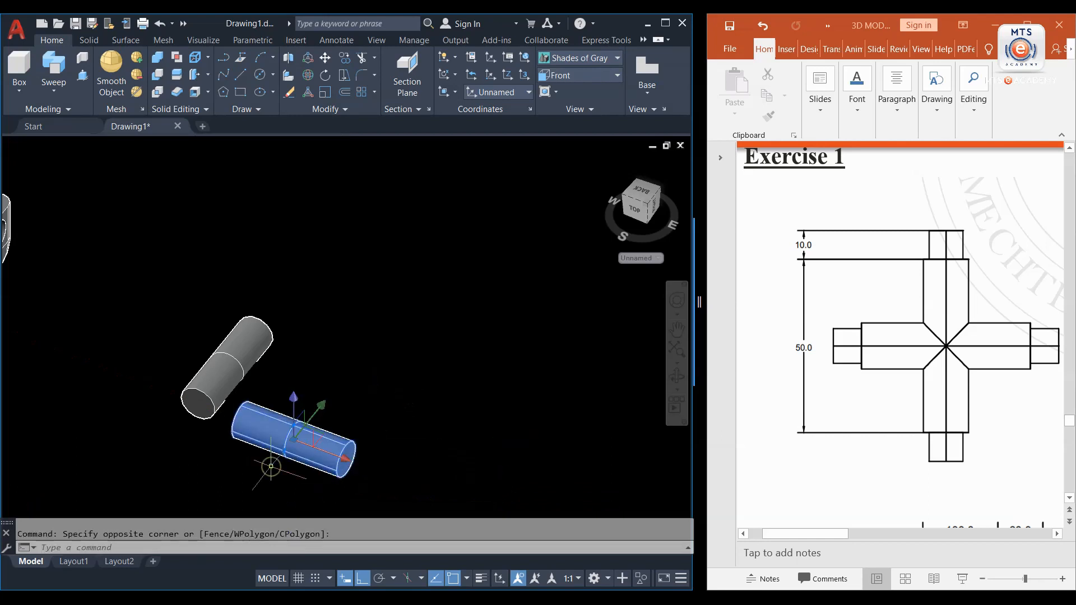
left_click(323, 59)
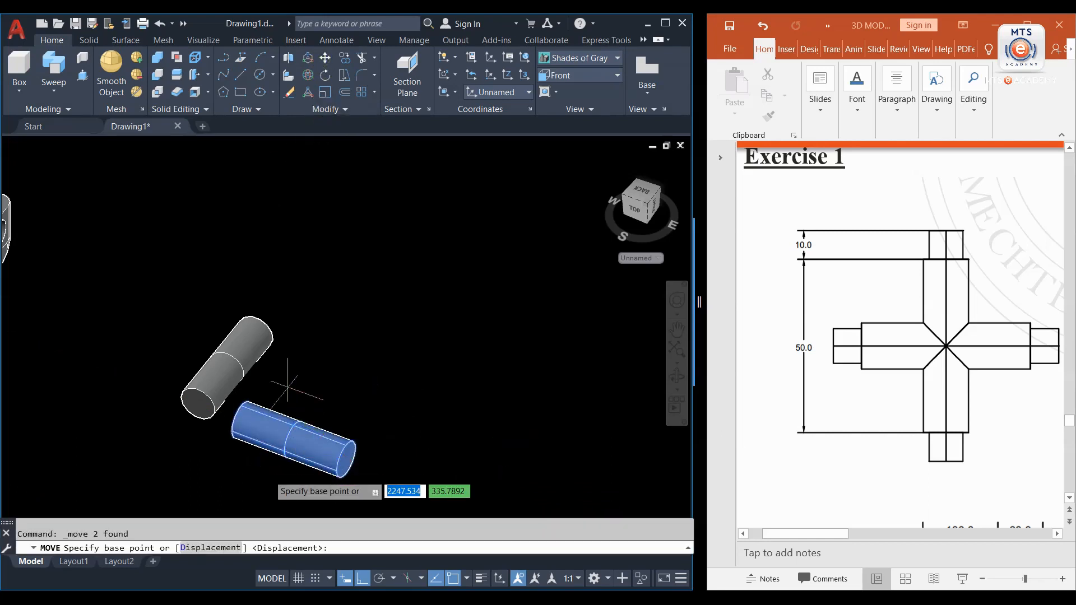
scroll(297, 426, "up", 5)
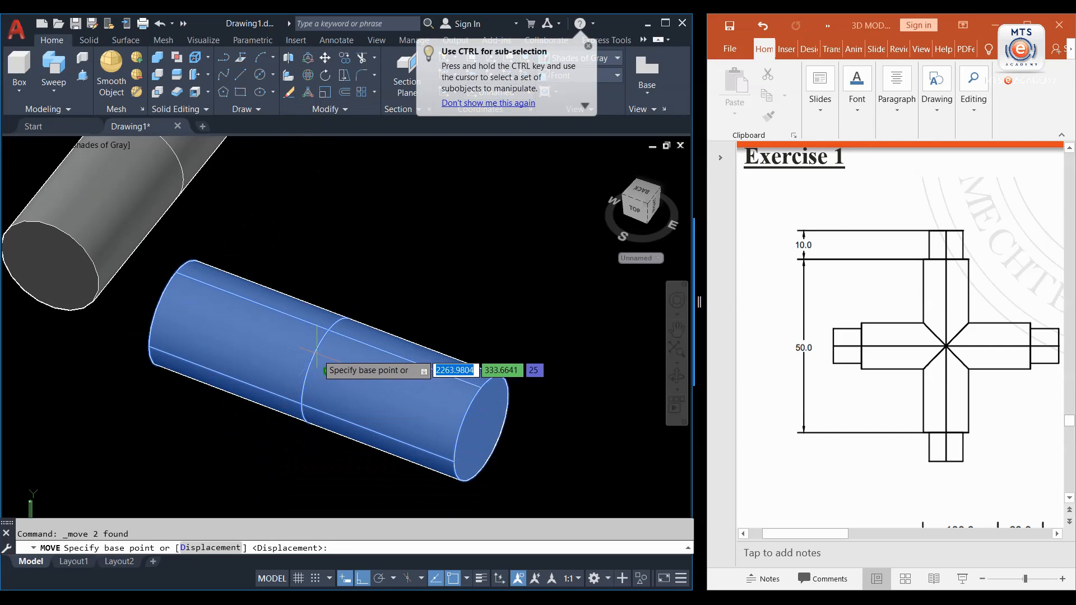
left_click(329, 371)
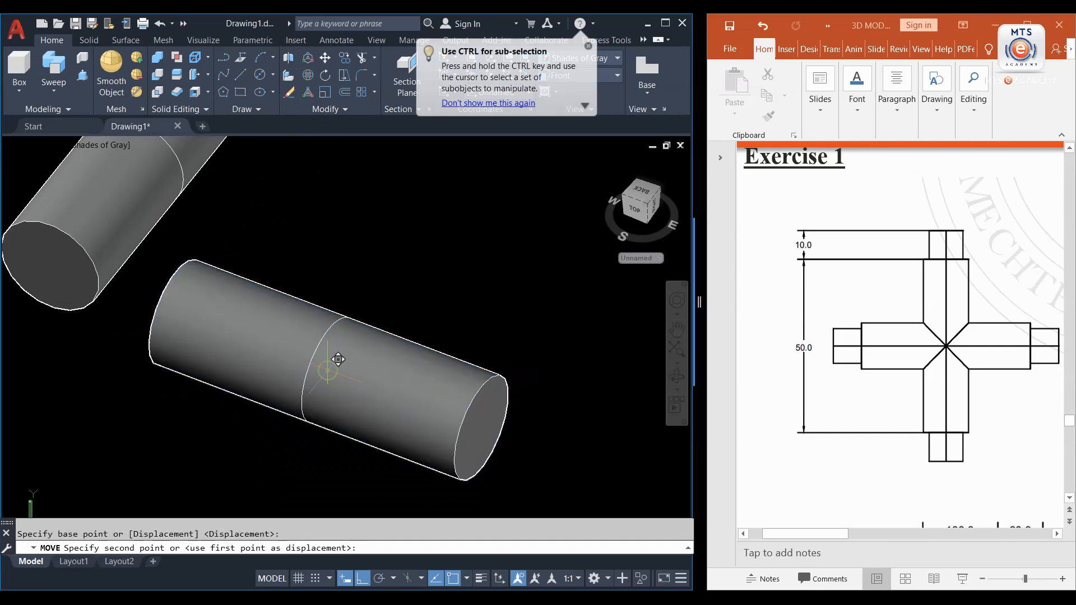
scroll(336, 364, "down", 3)
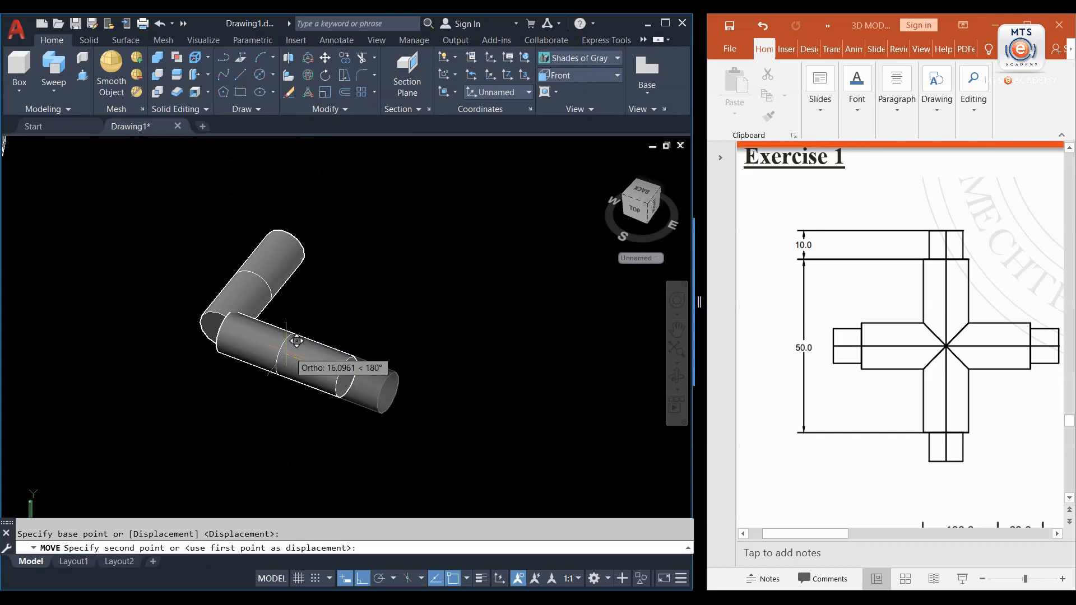
scroll(292, 340, "up", 4)
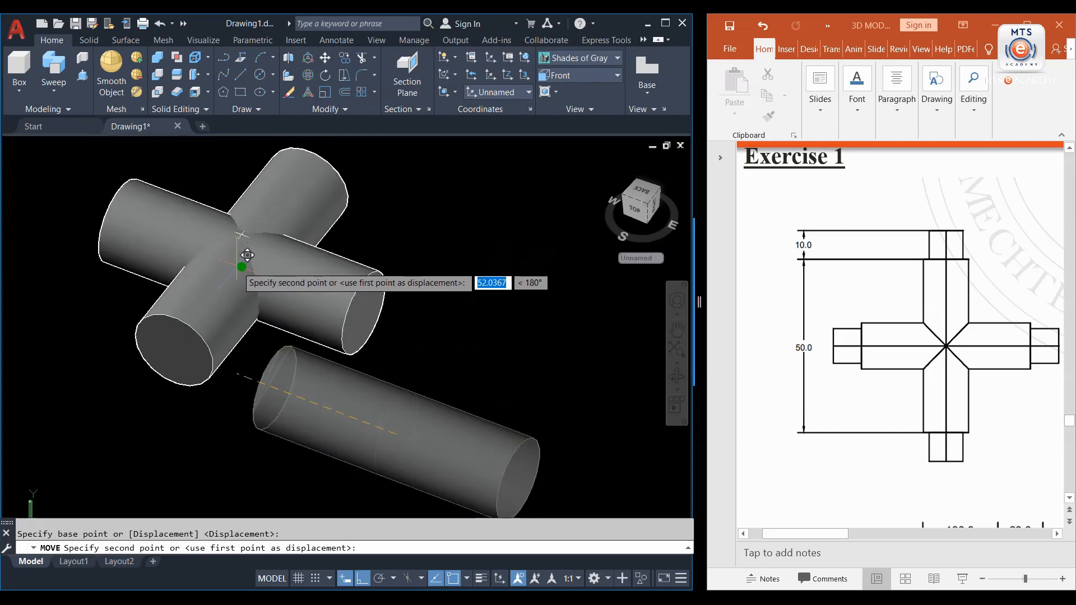
left_click(249, 258)
scroll(348, 360, "down", 5)
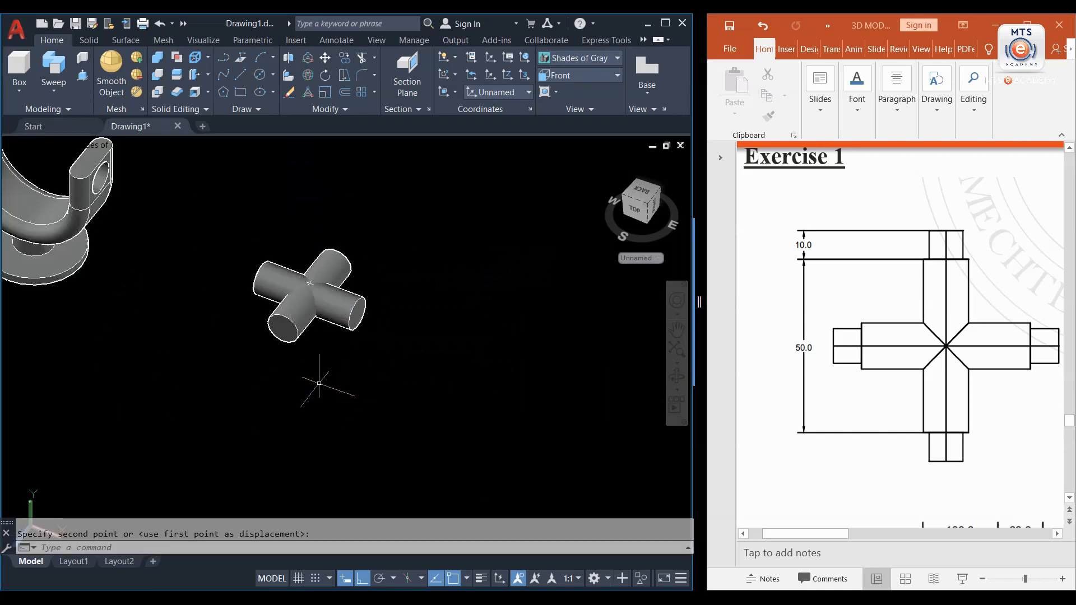
- Union the two crossed cylinders into a single solid
left_click(160, 73)
scroll(336, 320, "up", 2)
left_click(283, 286)
left_click(273, 263)
key("Return")
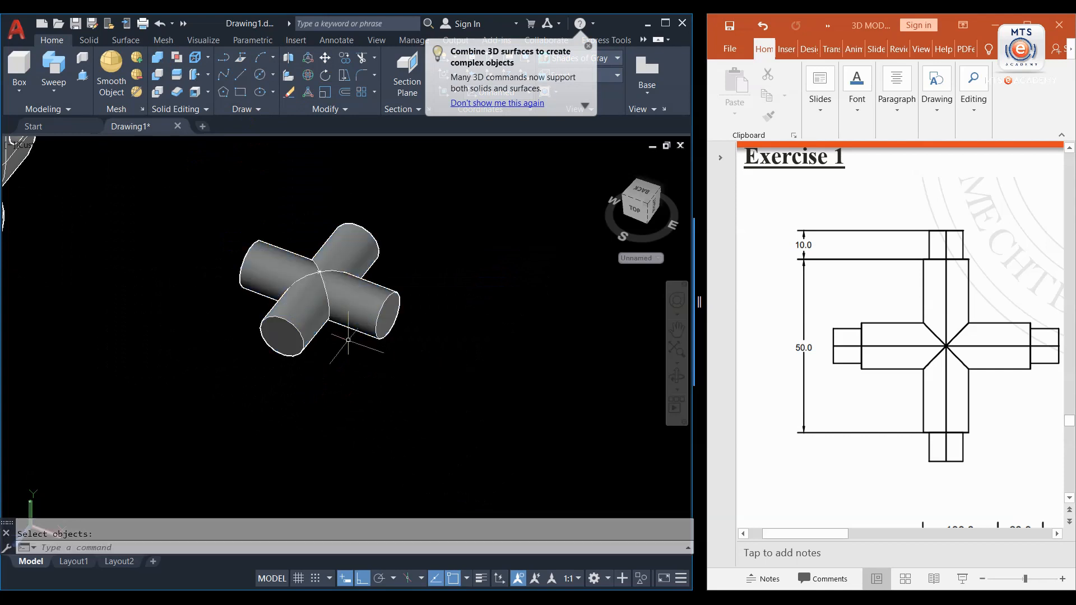
left_click(310, 274)
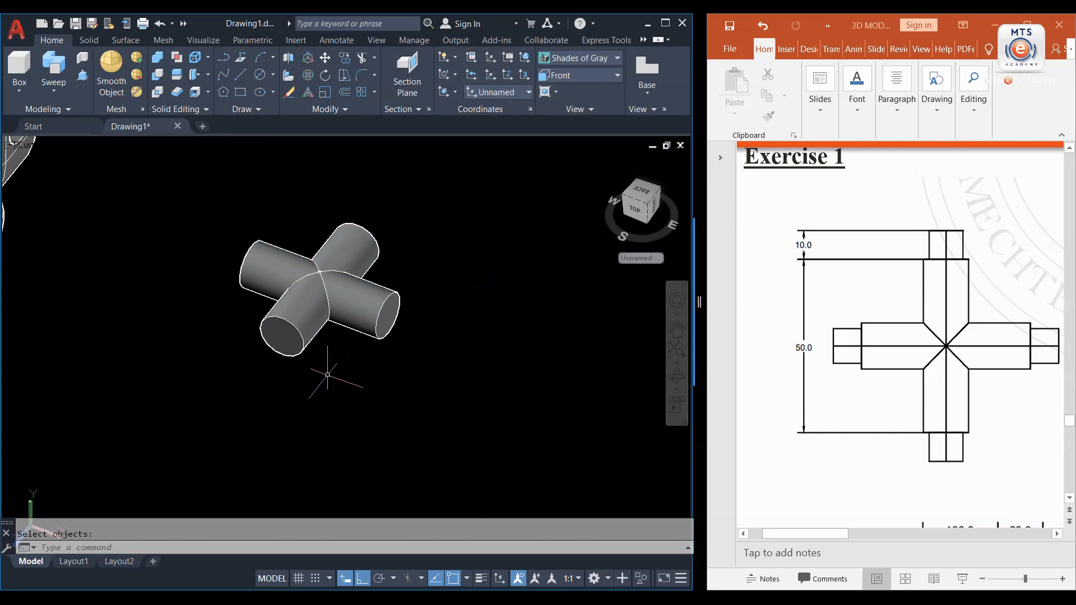
- Align the UCS to the end face of the cross's front arm with the Face option
scroll(277, 346, "up", 2)
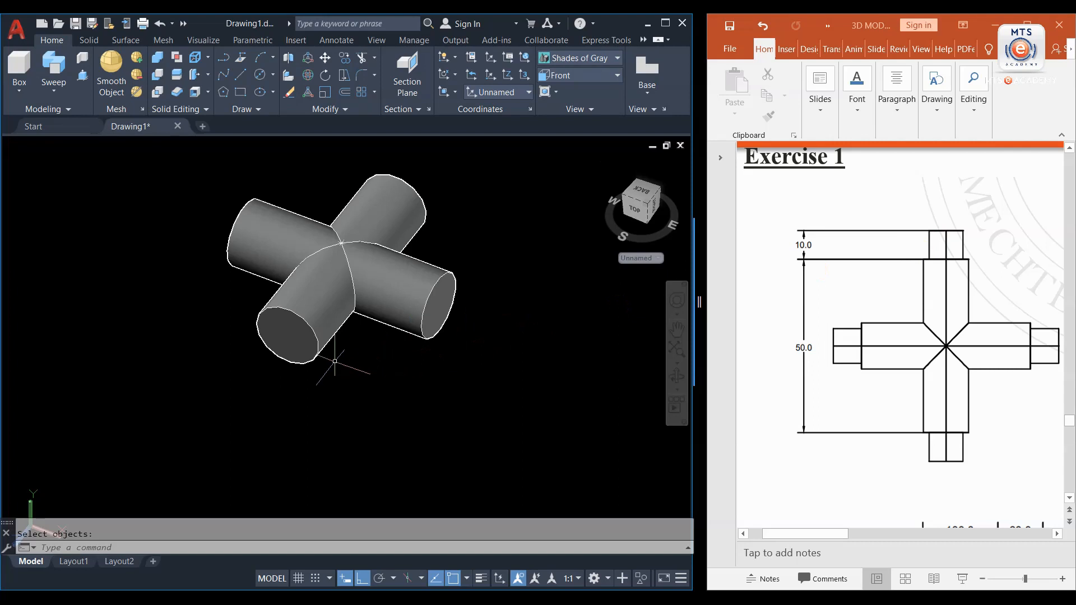
type("ucs")
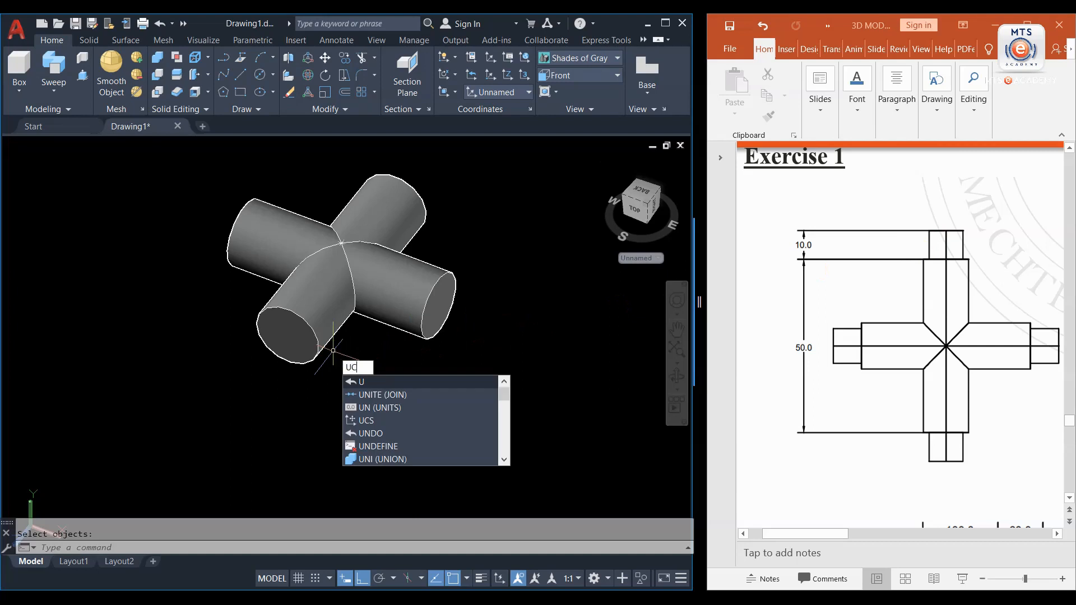
key("Return")
type("F")
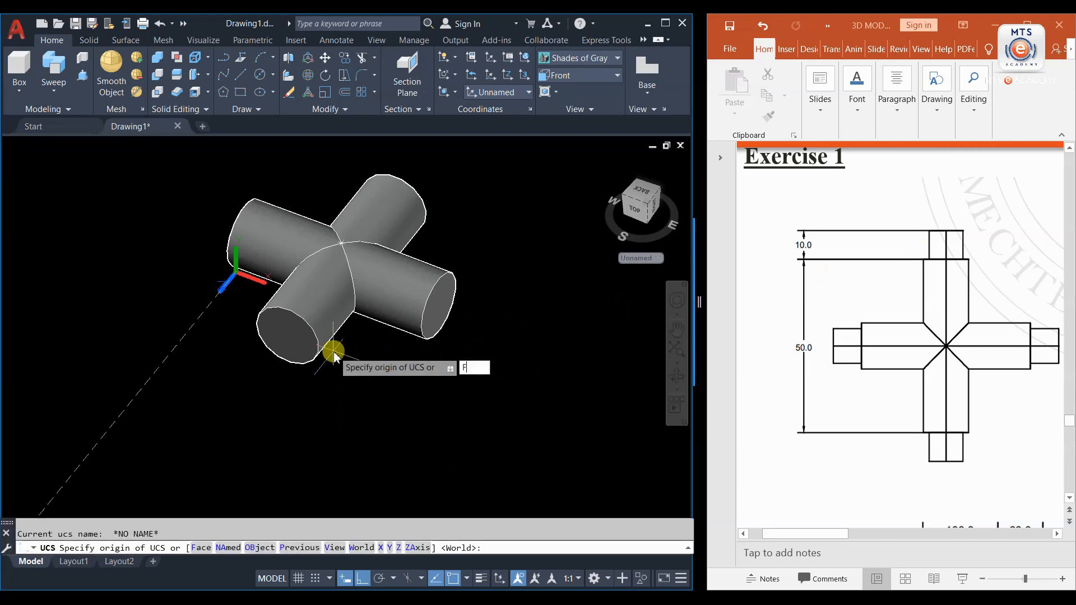
key("Return")
scroll(295, 292, "up", 5)
left_click(296, 291)
key("Return")
scroll(305, 328, "down", 3)
scroll(304, 330, "down", 2)
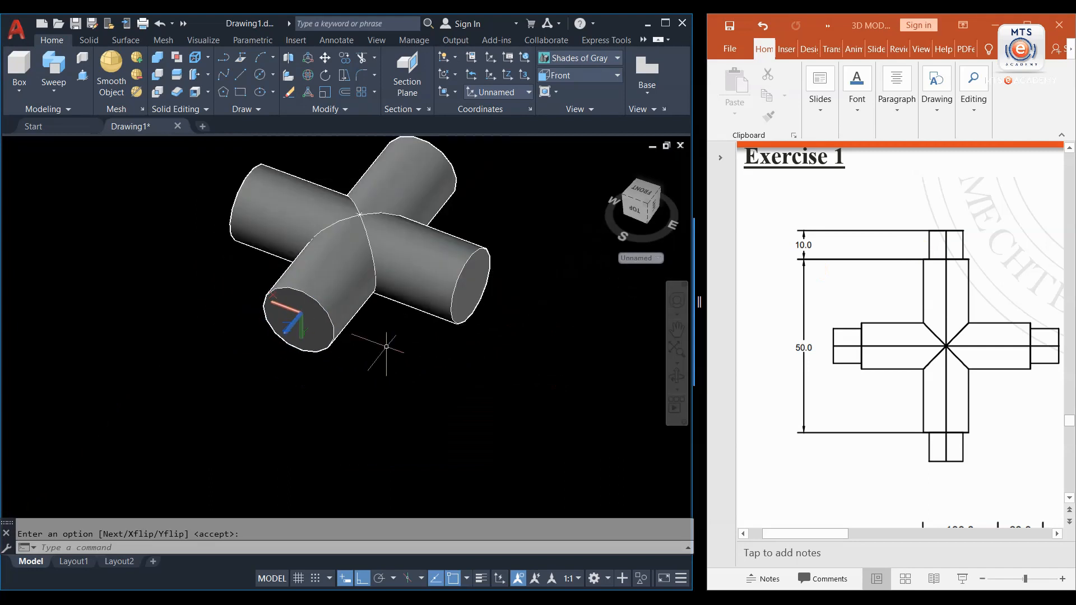
- Check the journal diameter in the PowerPoint drawing and draw a diameter 12 circle centred on the front arm's end face in AutoCAD
left_click(822, 537)
scroll(846, 535, "up", 1, "ctrl")
left_click_drag(878, 530, 902, 532)
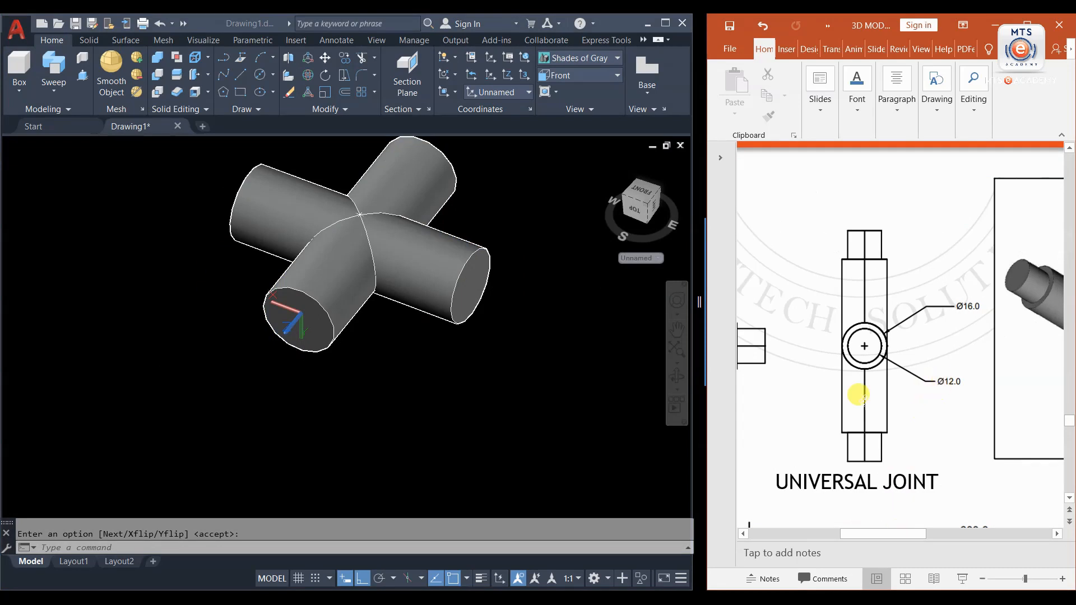
left_click(260, 75)
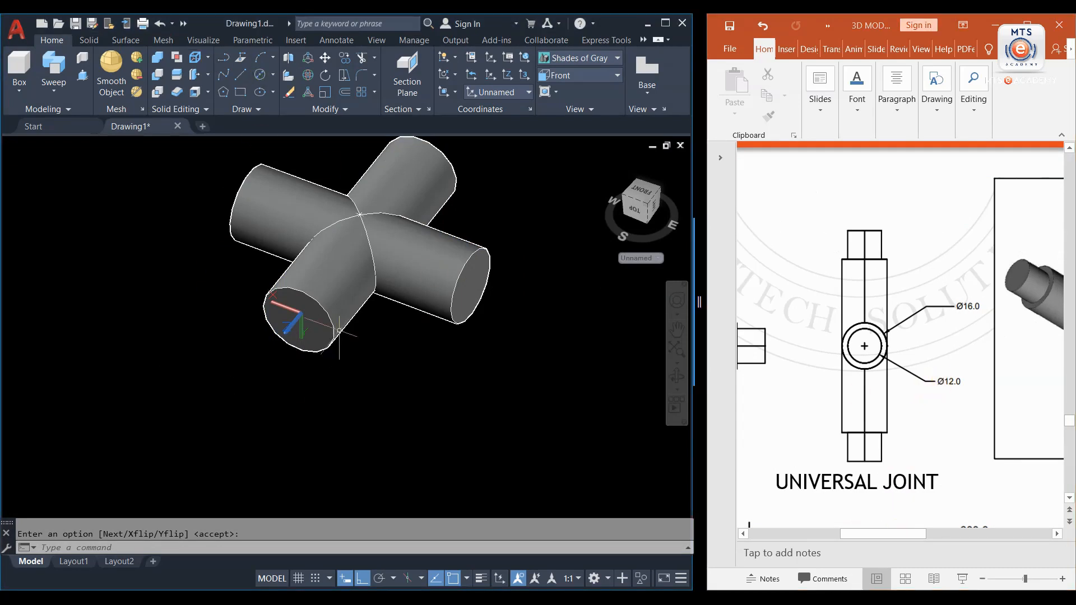
left_click(260, 75)
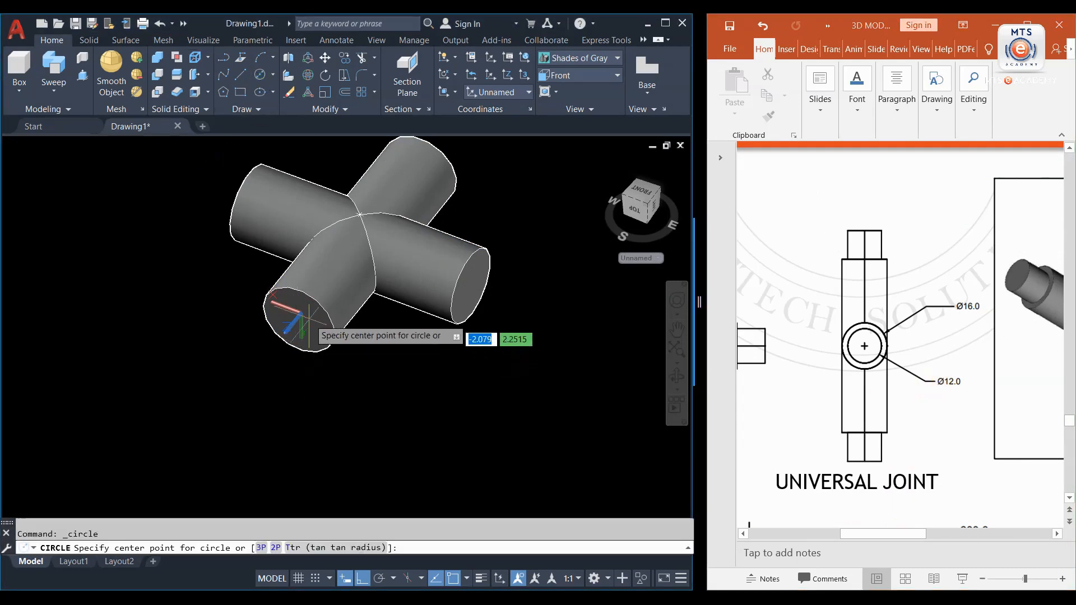
scroll(303, 318, "up", 2)
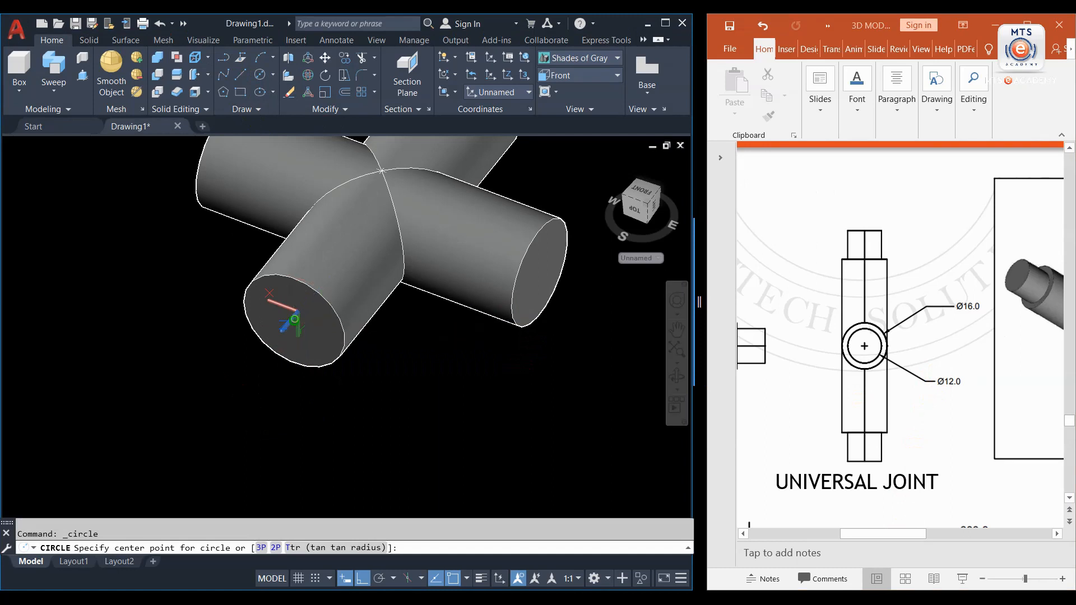
left_click(294, 319)
key("Return")
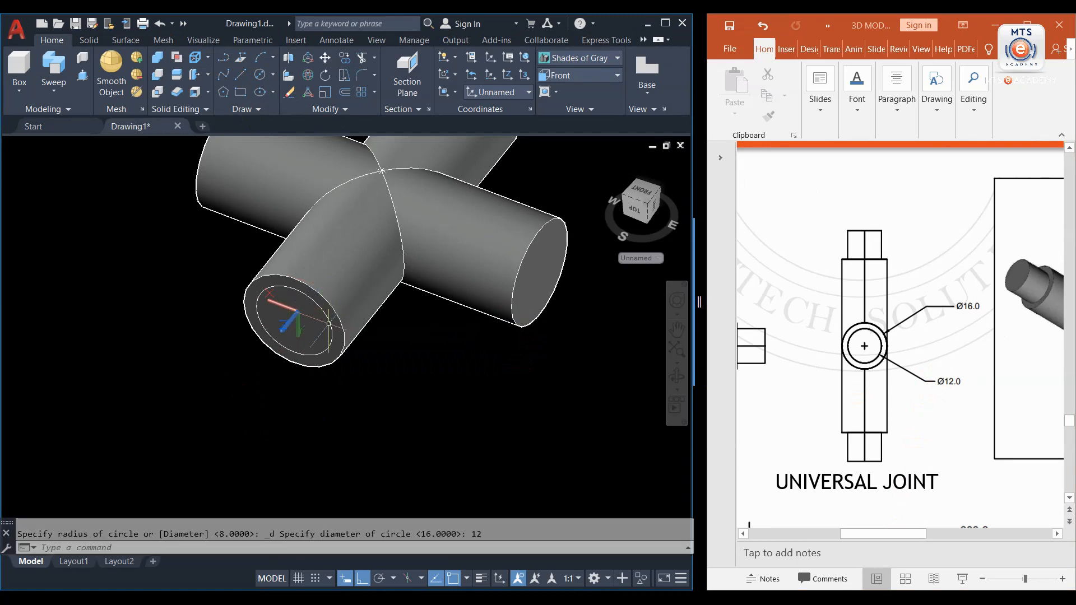
- Check the journal length in the PowerPoint drawing and press-pull the diameter 12 circle outward by 10 in AutoCAD
left_click(83, 79)
left_click(843, 538)
left_click(809, 533)
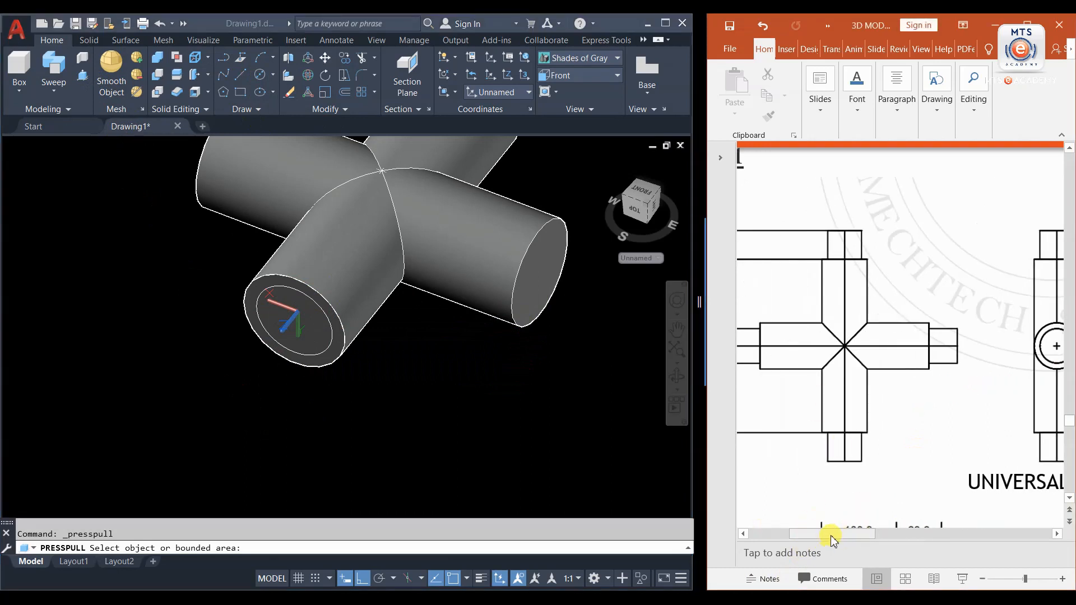
left_click(791, 534)
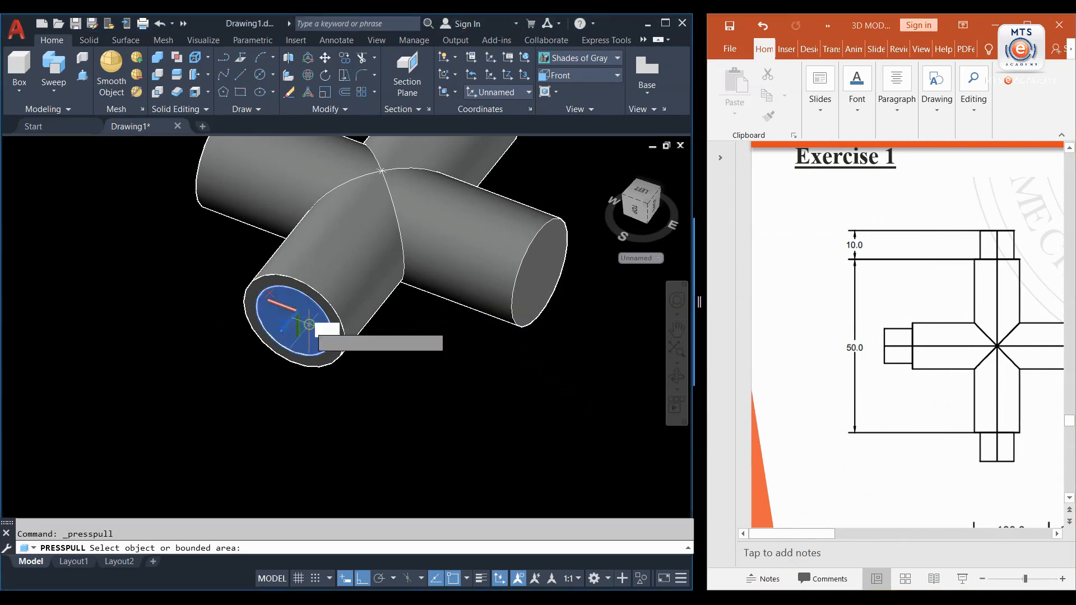
left_click(310, 324)
type("10")
key("Return")
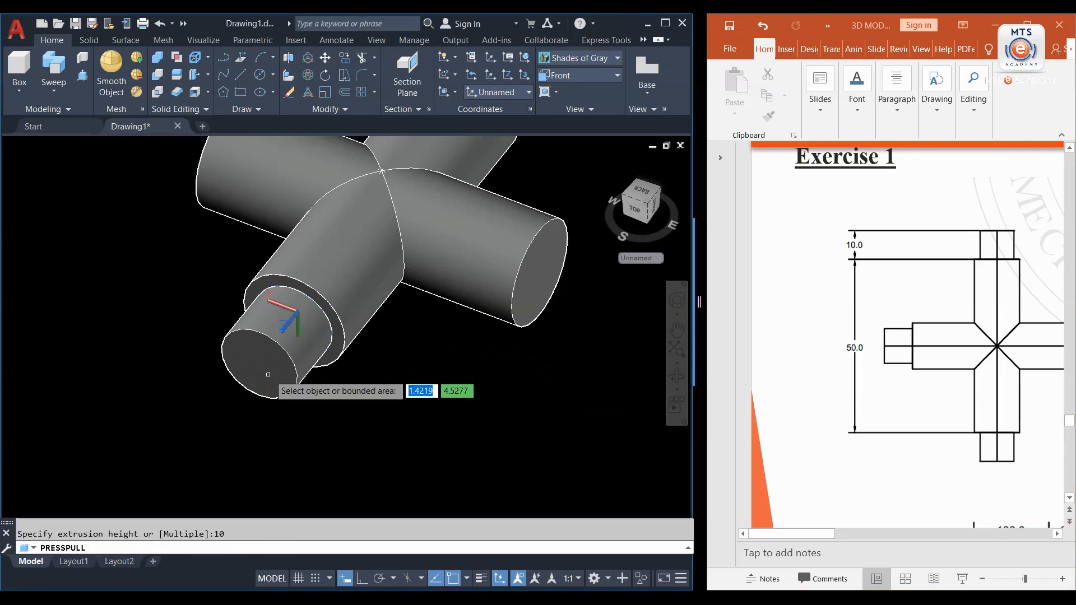
key("Escape")
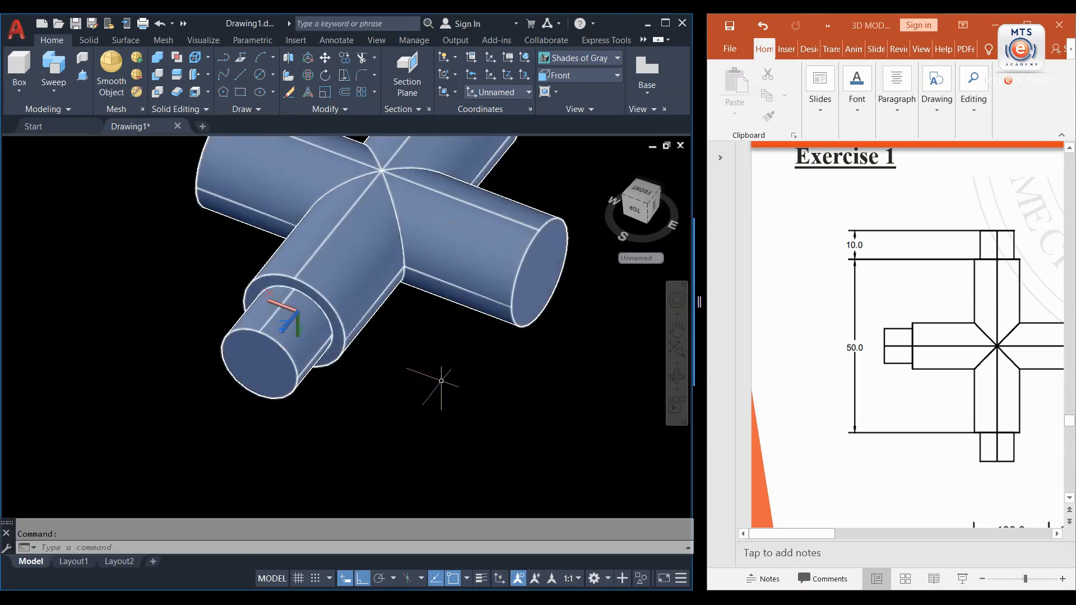
- Draw a diameter 12 circle centred on the end face of the cross arm opposite the finished journal, checking the size in the PowerPoint drawing
middle_click_drag(495, 380, 303, 374, "shift")
middle_click_drag(501, 360, 485, 385)
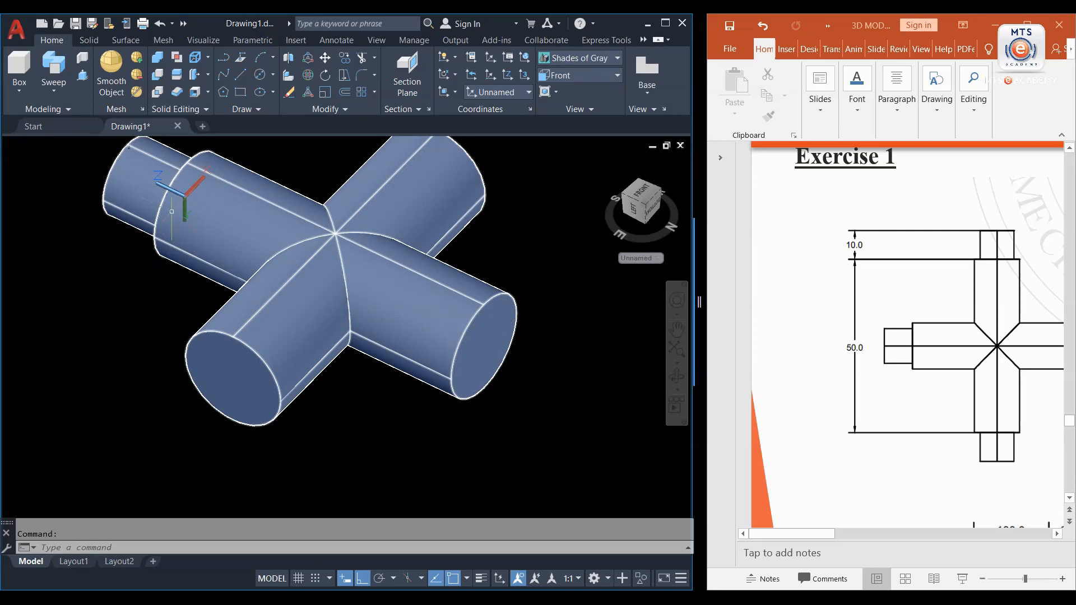
middle_click_drag(195, 292, 236, 314, "shift")
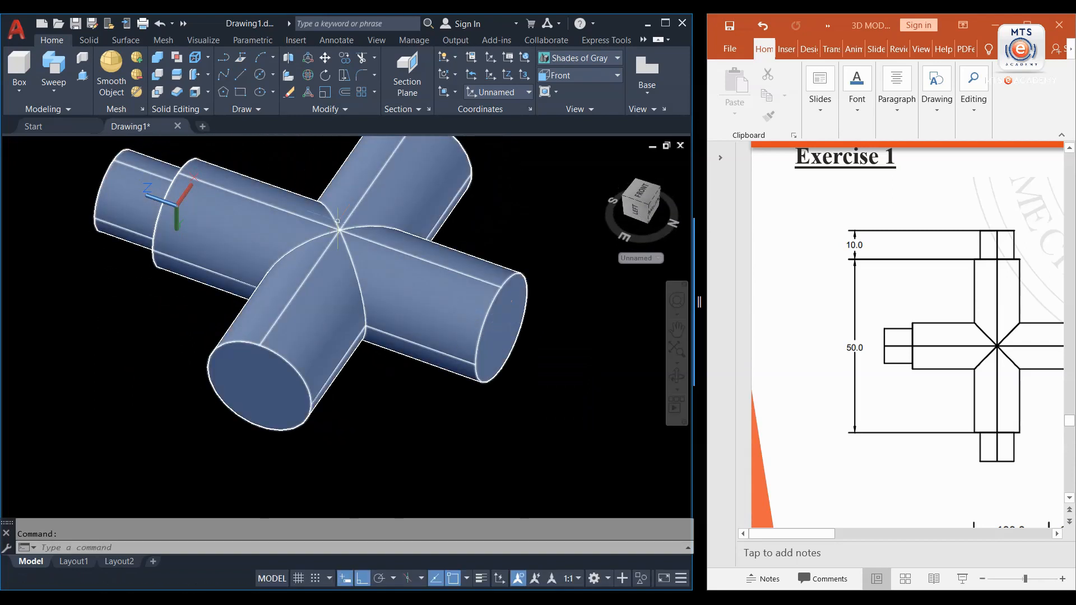
left_click(262, 77)
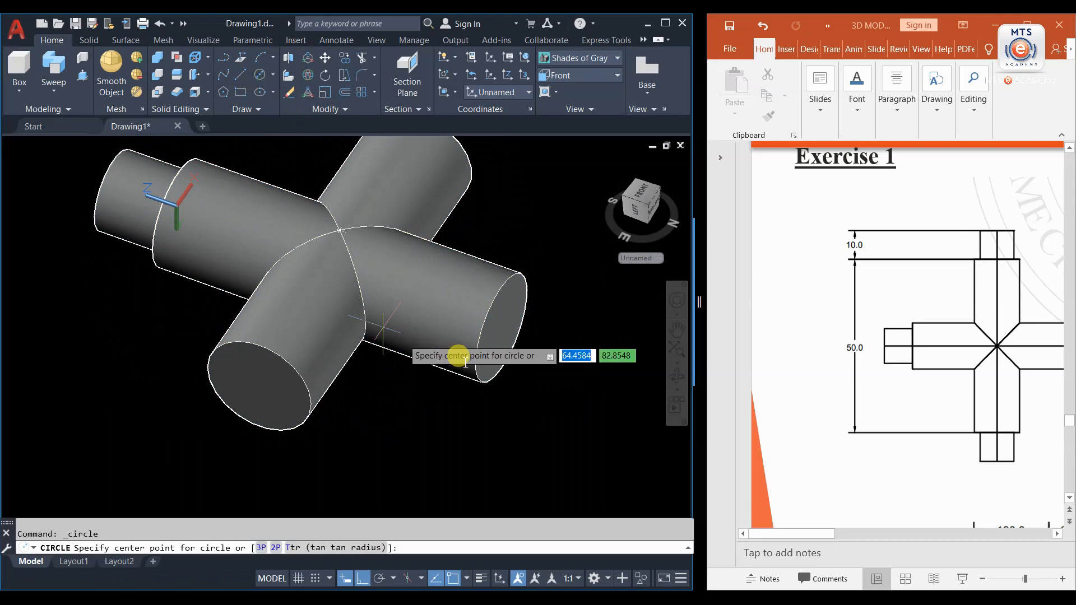
left_click(500, 324)
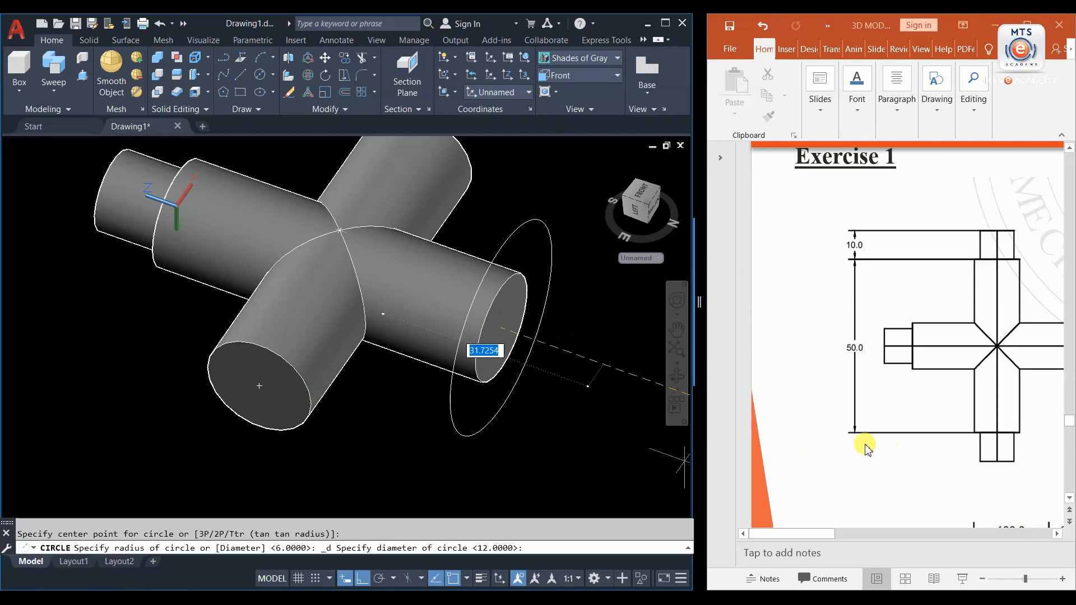
scroll(867, 449, "down", 1)
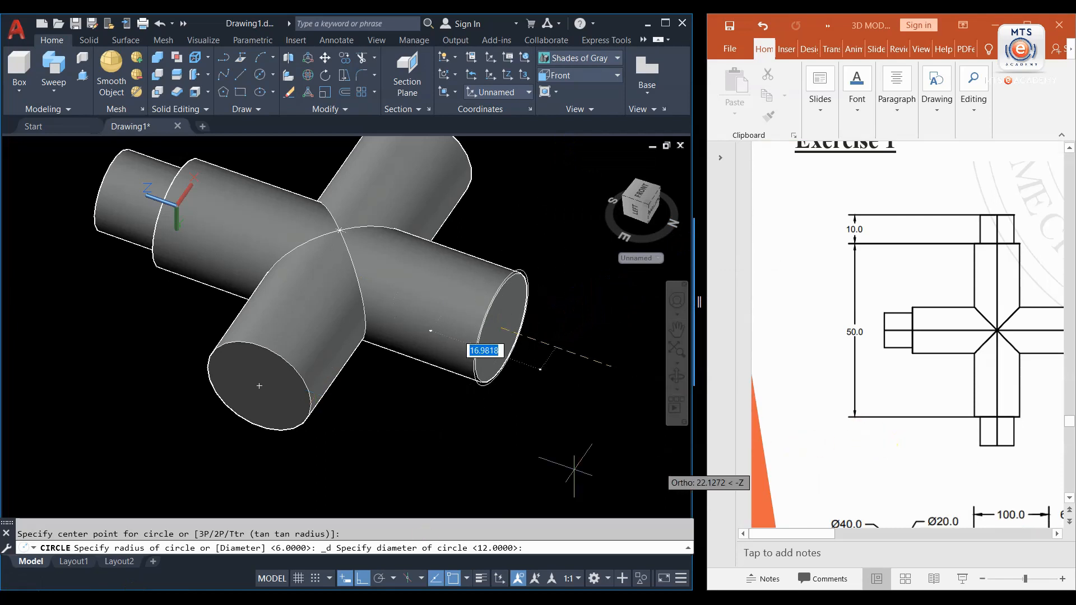
left_click(824, 537)
mouse_move(798, 532)
left_mouse_down()
mouse_move(855, 535)
mouse_move(814, 535)
left_mouse_up()
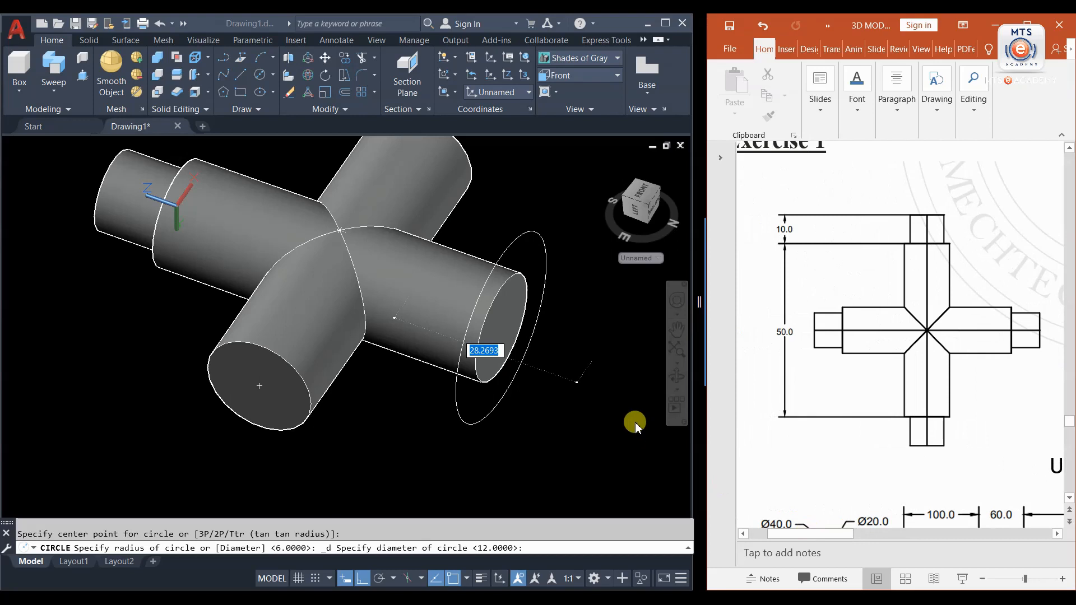
left_click(542, 398)
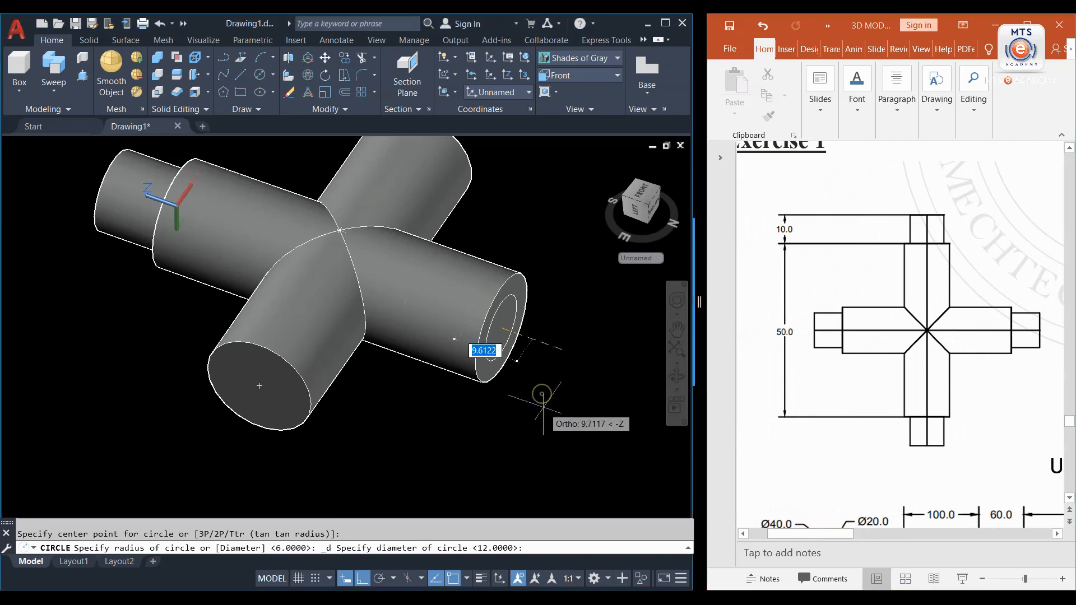
type("12")
key("Return")
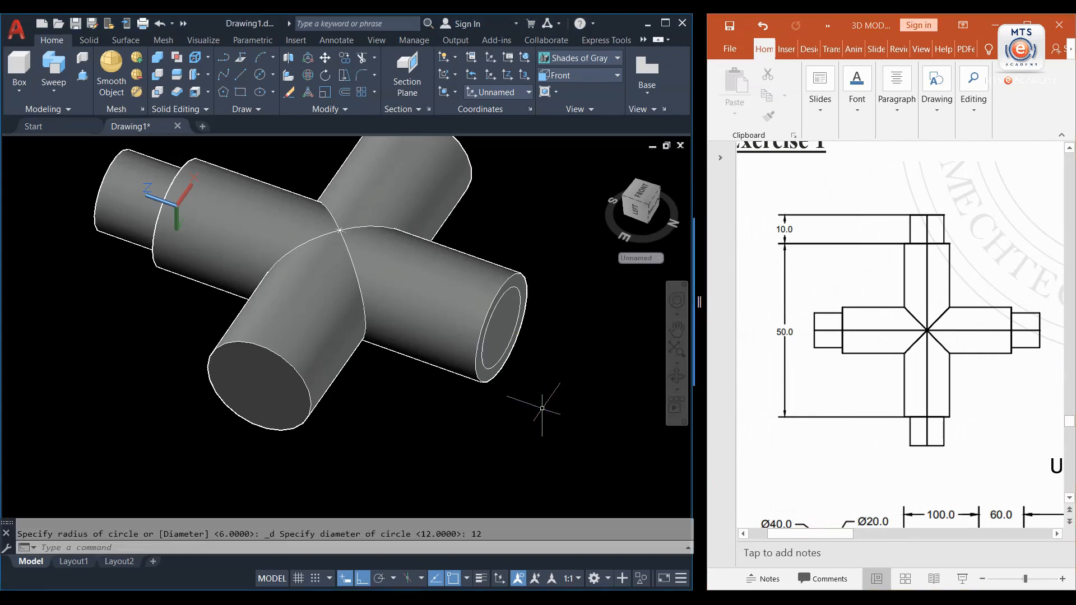
- Try to press-pull the diameter 12 circle outward by 10 on the arm opposite the finished journal, and undo it
left_click(79, 77)
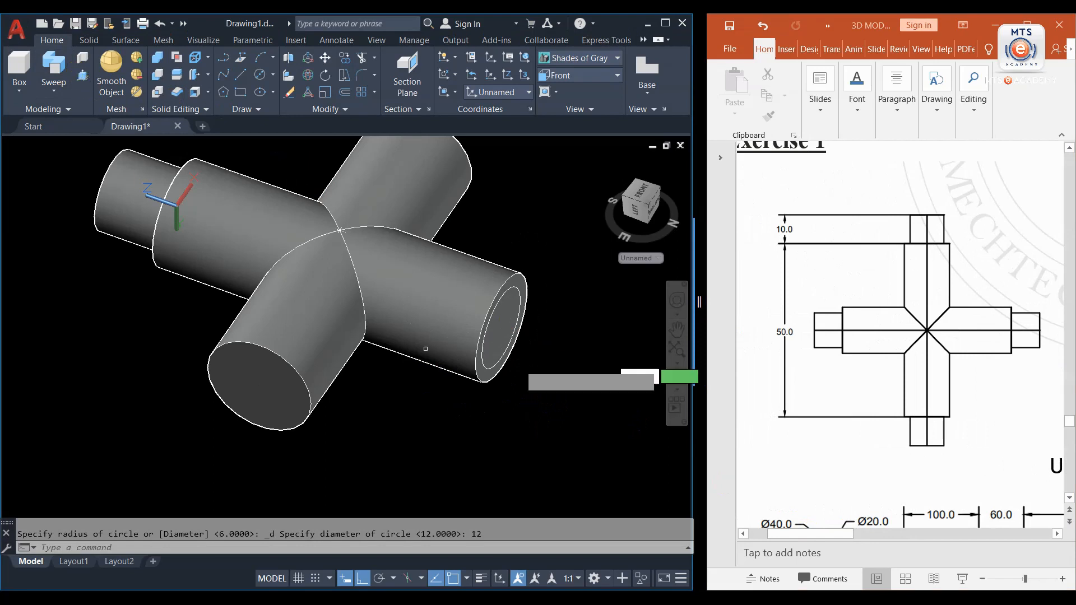
left_click(507, 314)
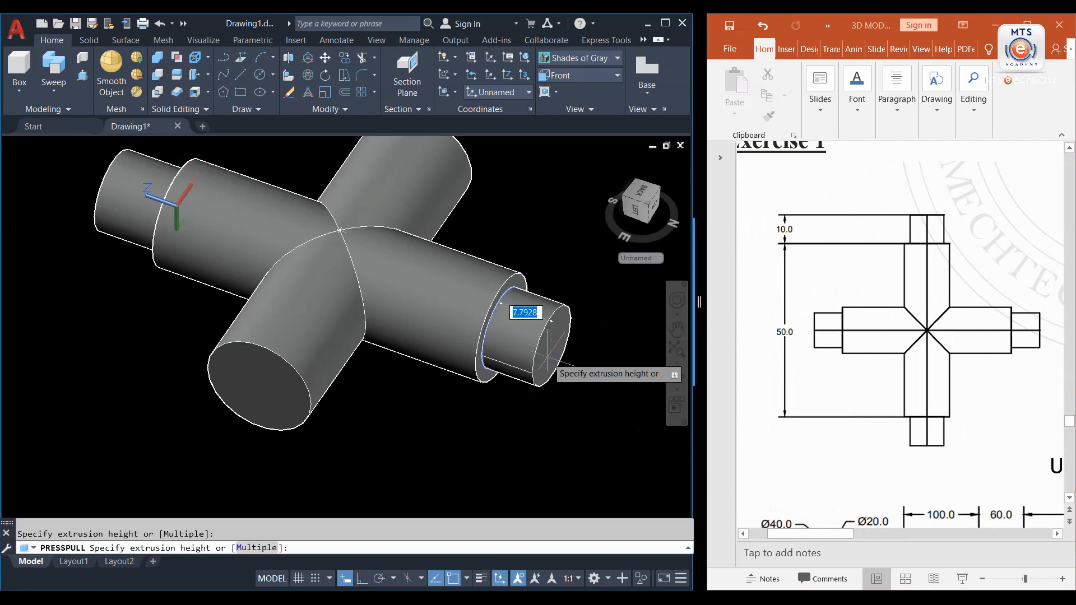
scroll(563, 352, "down", 3)
left_click(560, 361)
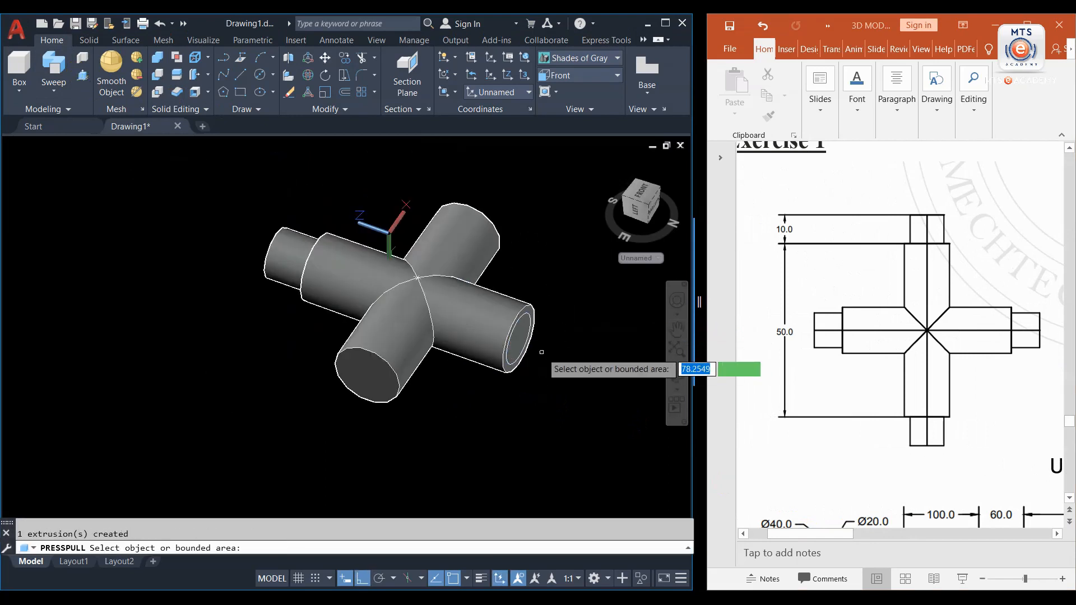
scroll(561, 362, "up", 3)
left_click(498, 310)
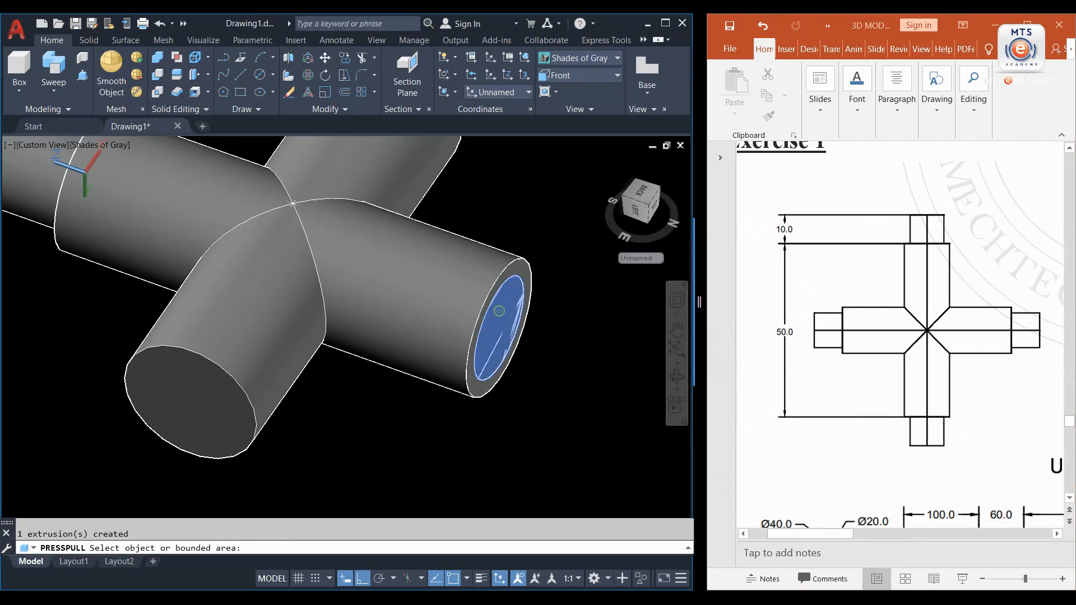
scroll(575, 372, "down", 2)
middle_click_drag(576, 372, 525, 372)
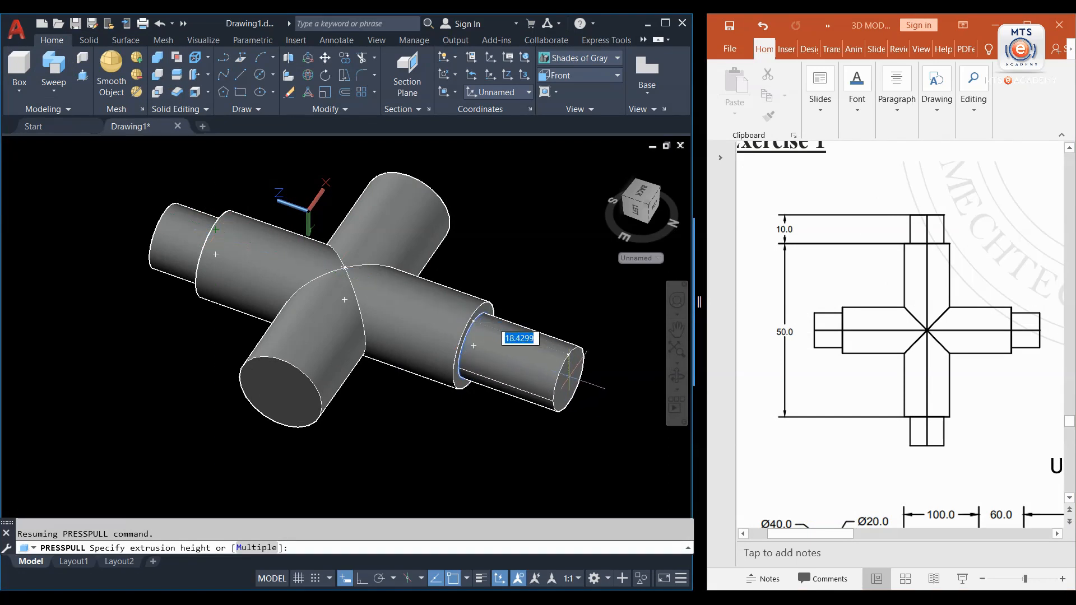
type("0")
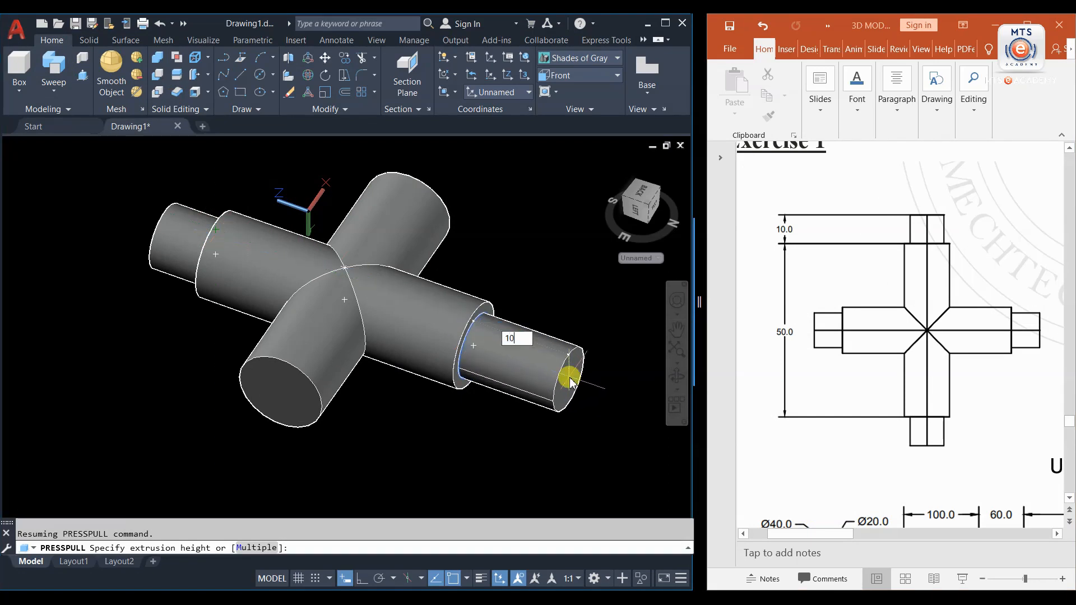
key("Return")
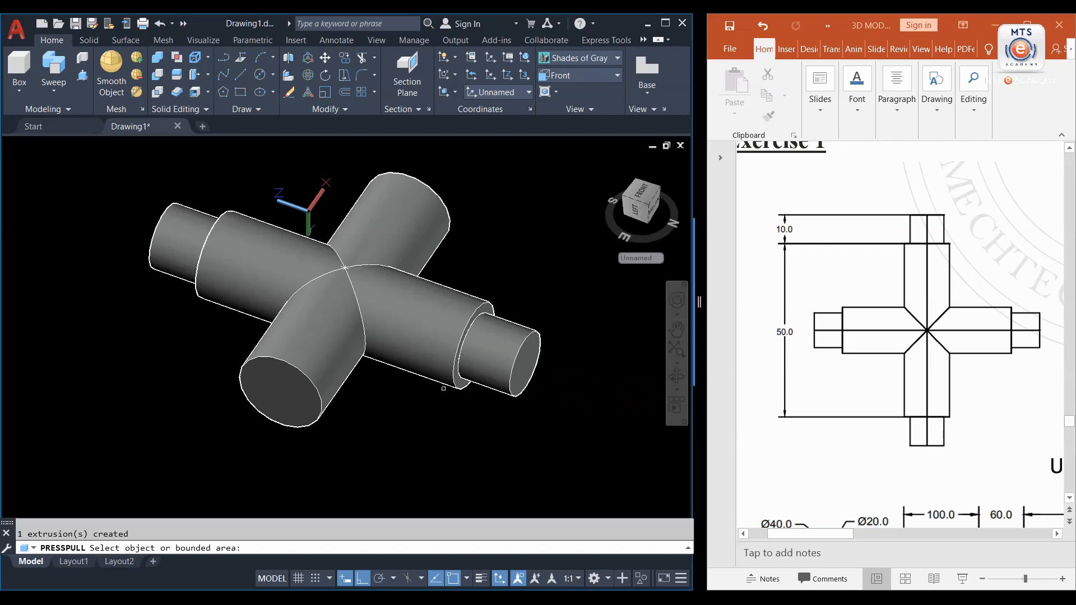
key("Return")
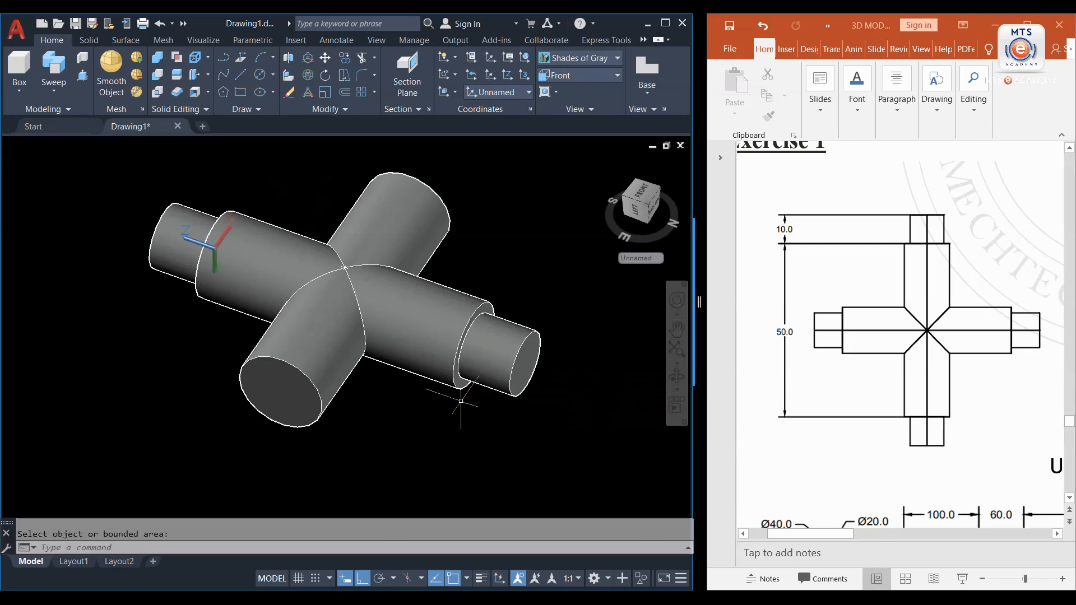
key("ctrl+z")
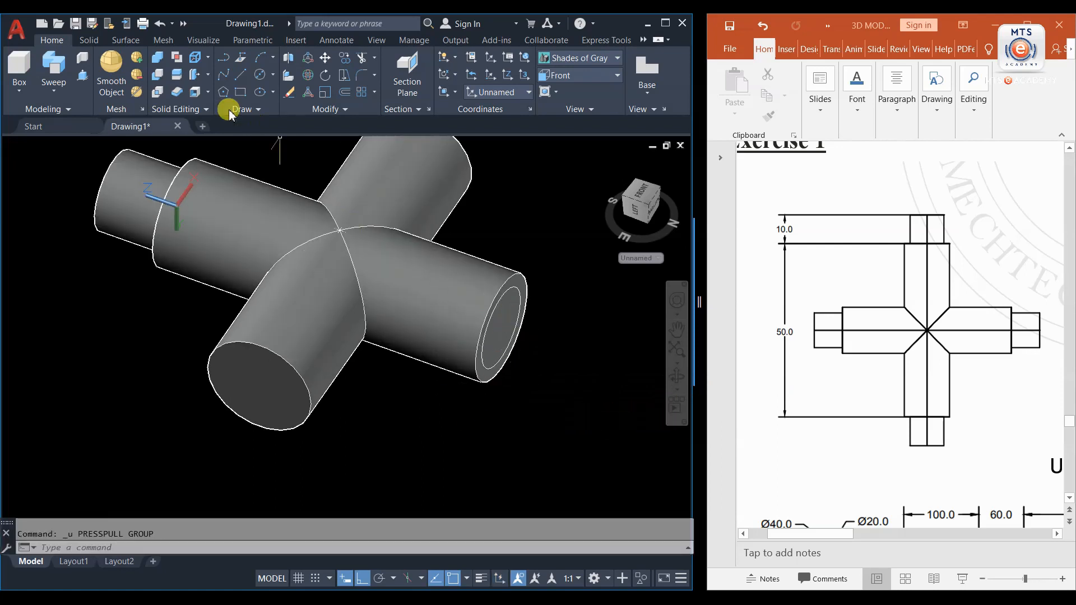
- Align the UCS to the end face carrying the diameter 12 circle with the Face option
left_click(82, 75)
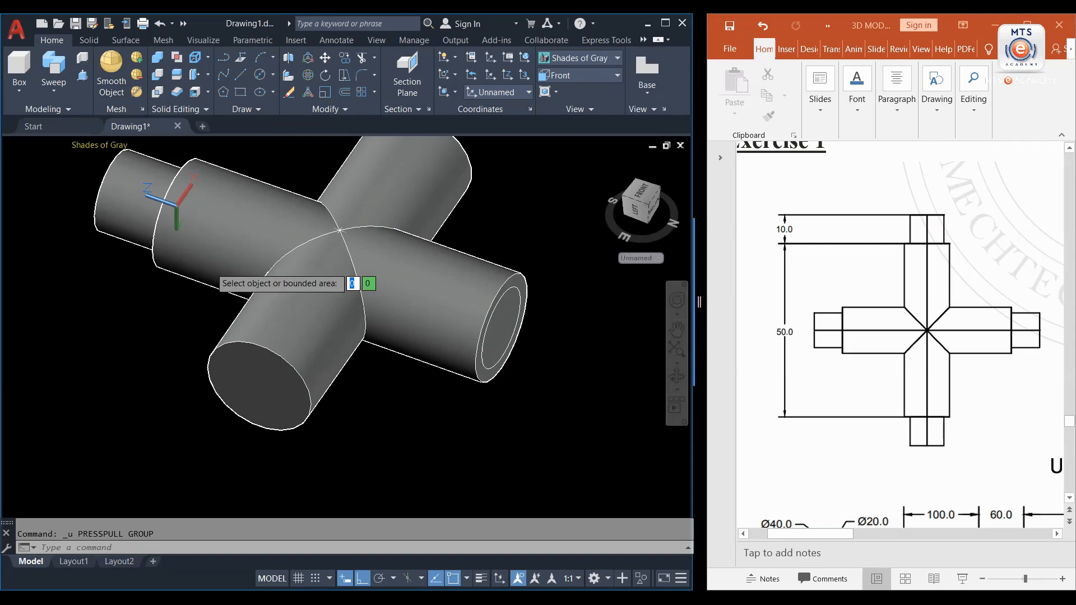
left_click(497, 336)
type("UCS")
key("Return")
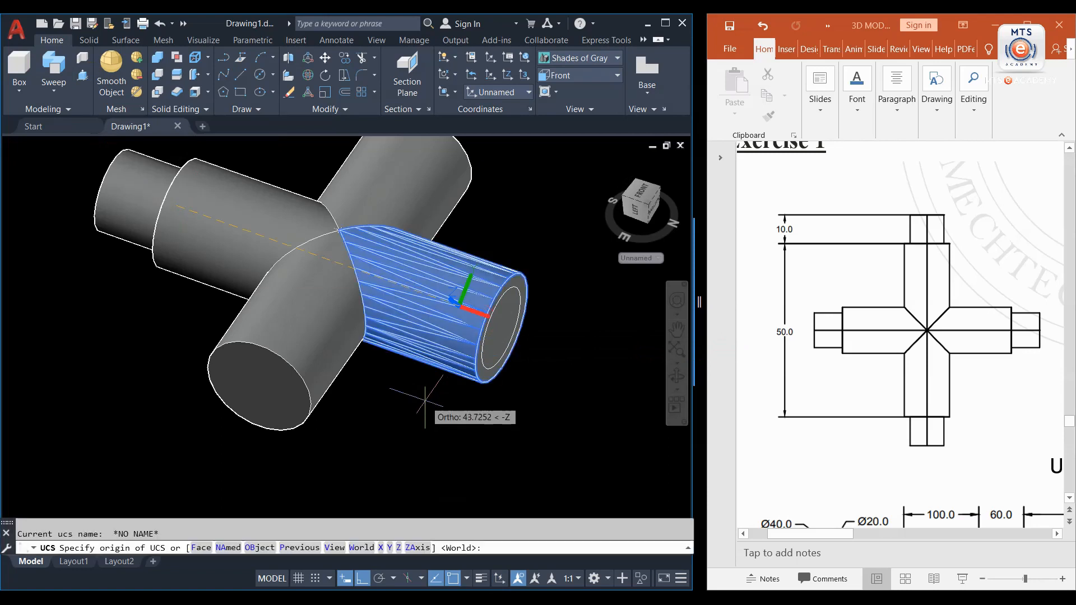
type("F")
key("Return")
scroll(490, 336, "up", 4)
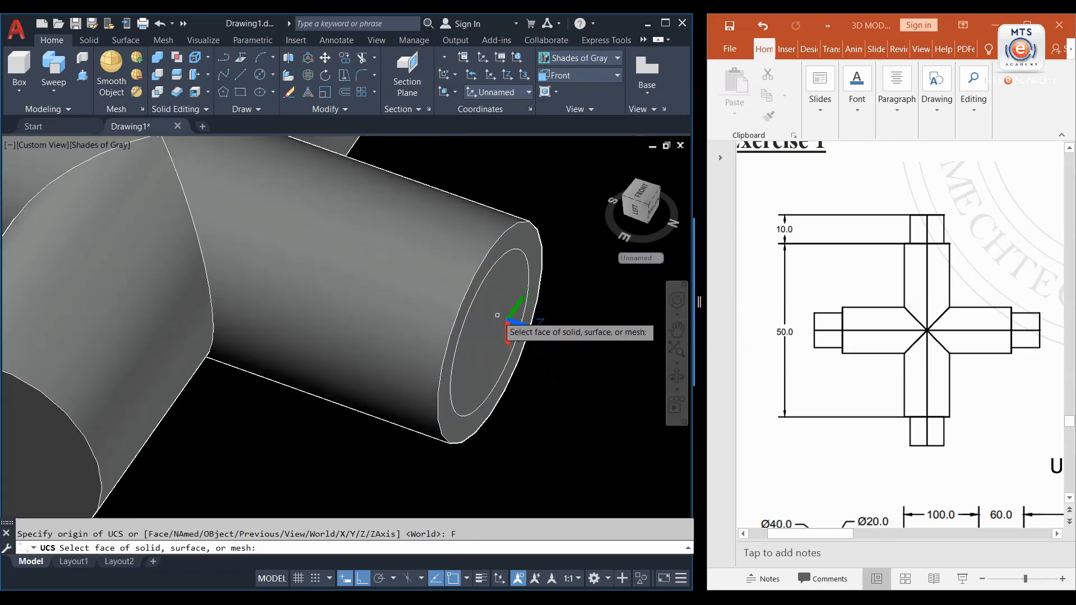
left_click(486, 308)
key("Return")
- Press-pull the diameter 12 circle outward by 10 to form the second journal opposite the first
scroll(480, 361, "down", 5)
left_click(87, 78)
scroll(496, 392, "up", 2)
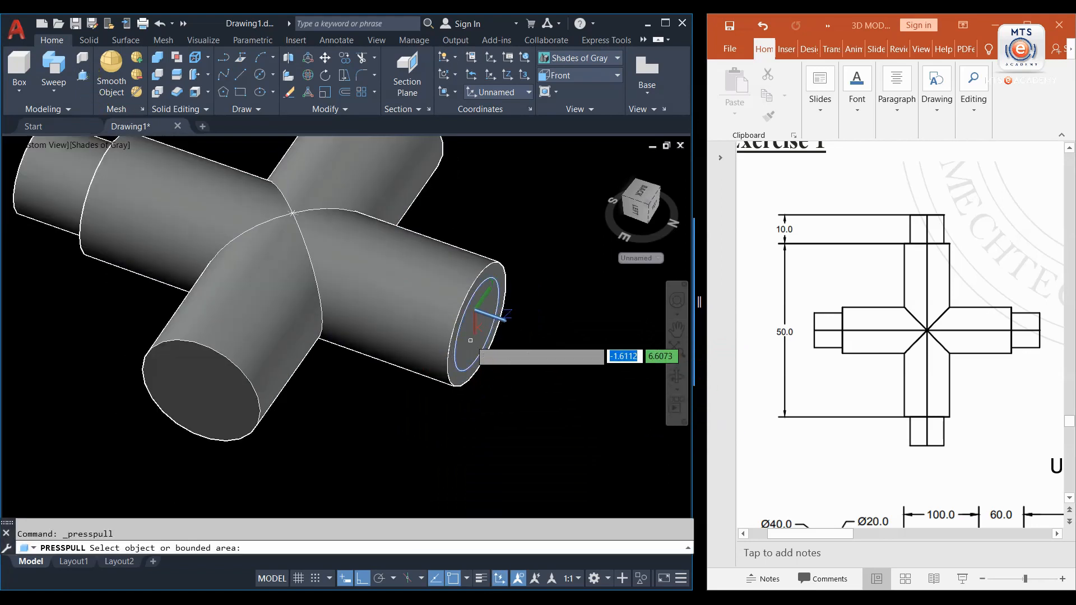
left_click(471, 341)
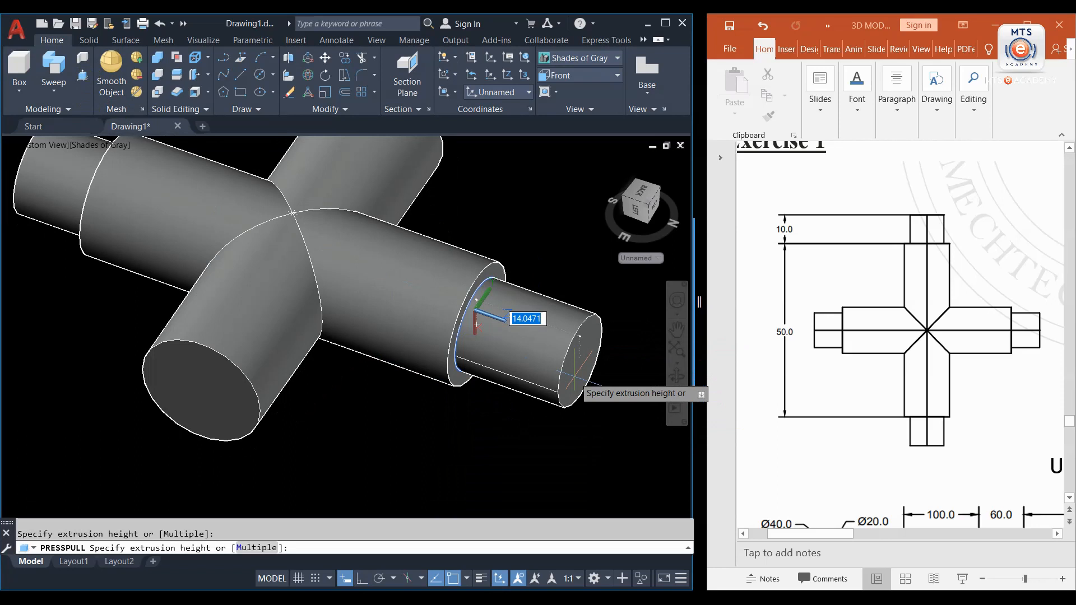
key("Return")
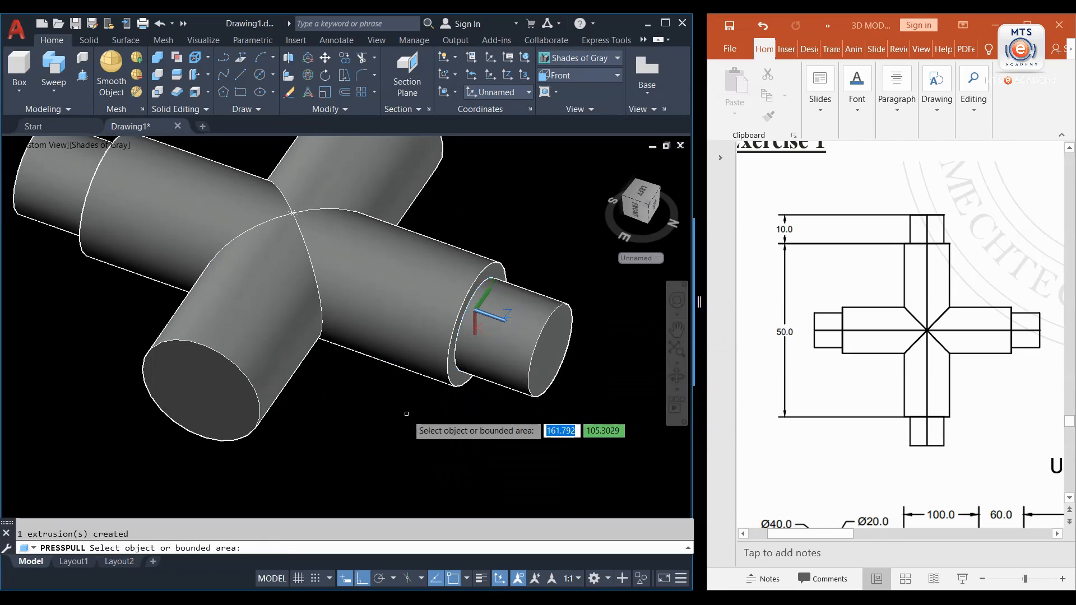
key("Return")
- Align the UCS to the end face of the nearer bare arm with the Face option
type("UCS")
key("Return")
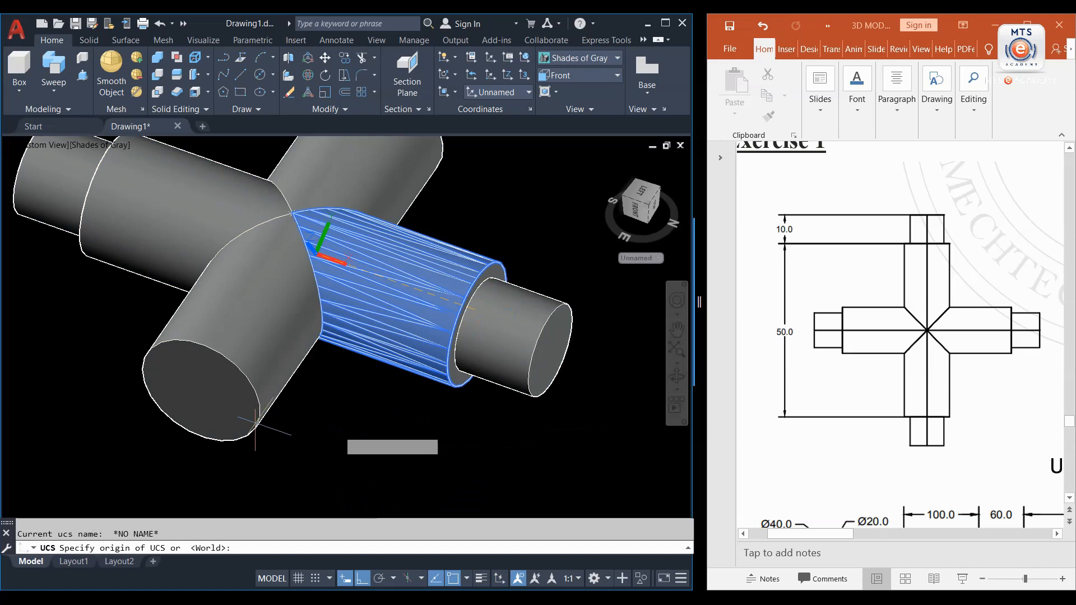
scroll(199, 386, "up", 3)
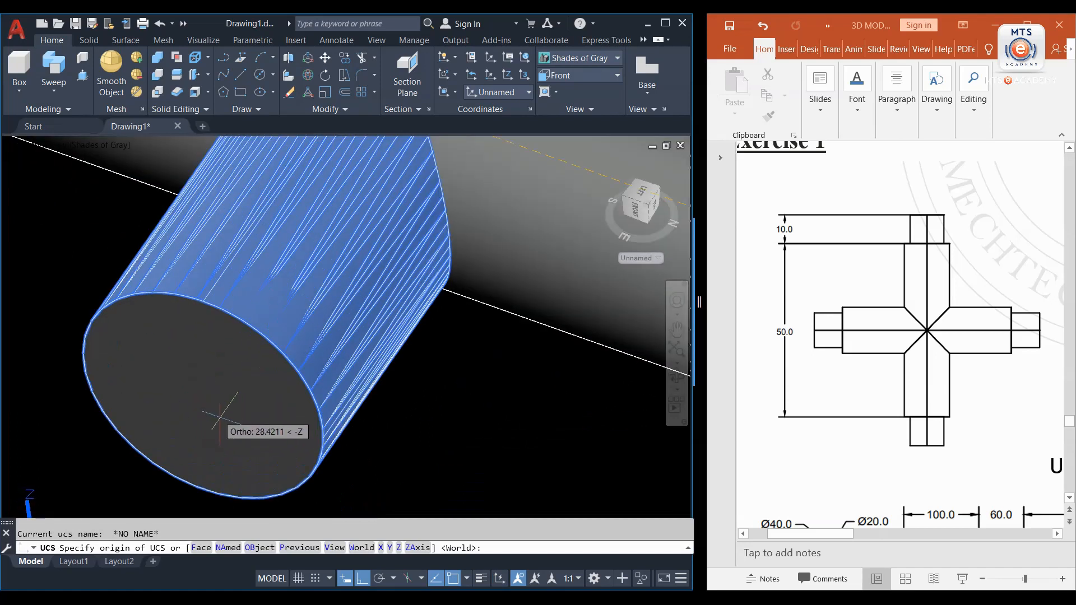
scroll(221, 415, "down", 4)
type("F")
key("Return")
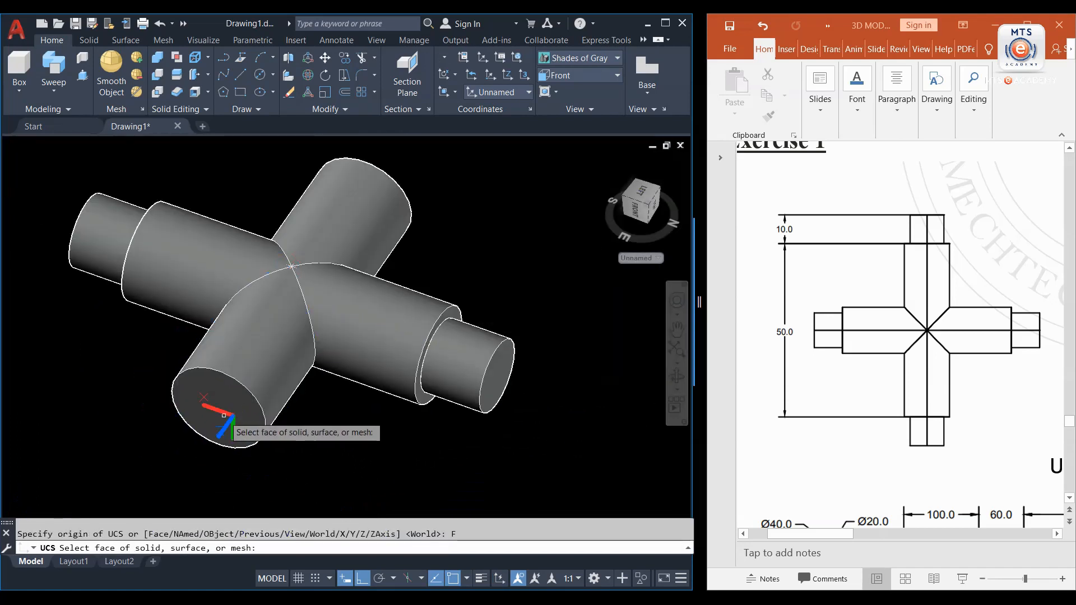
scroll(216, 417, "up", 3)
left_click(213, 414)
key("Return")
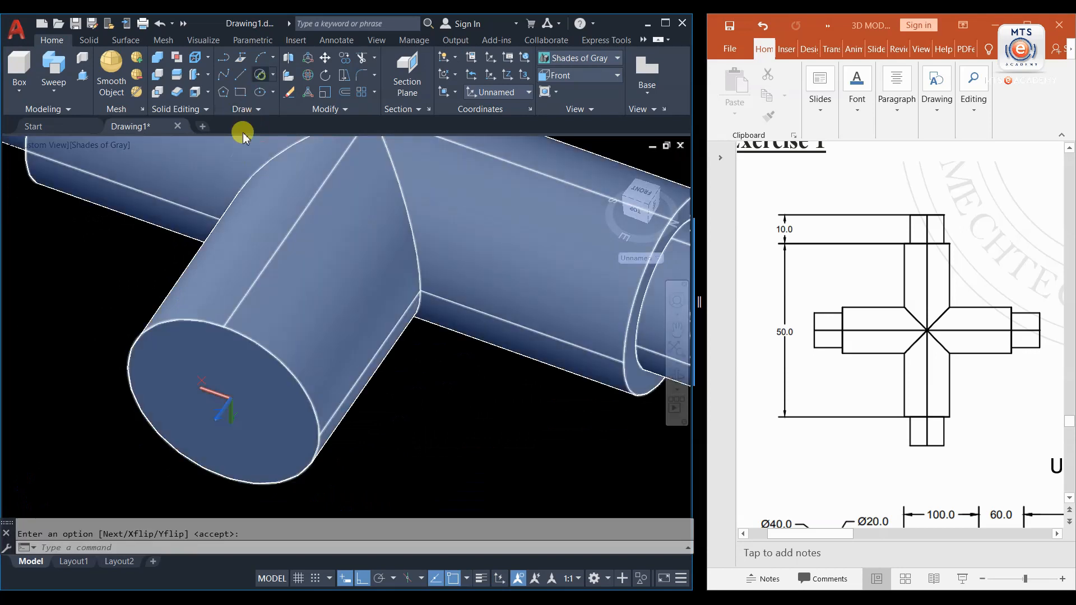
- Draw a diameter 12 circle centred on the nearer bare arm's end face and press-pull it outward by 10
left_click(258, 82)
left_click(223, 402)
type("d")
key("Return")
key("Return")
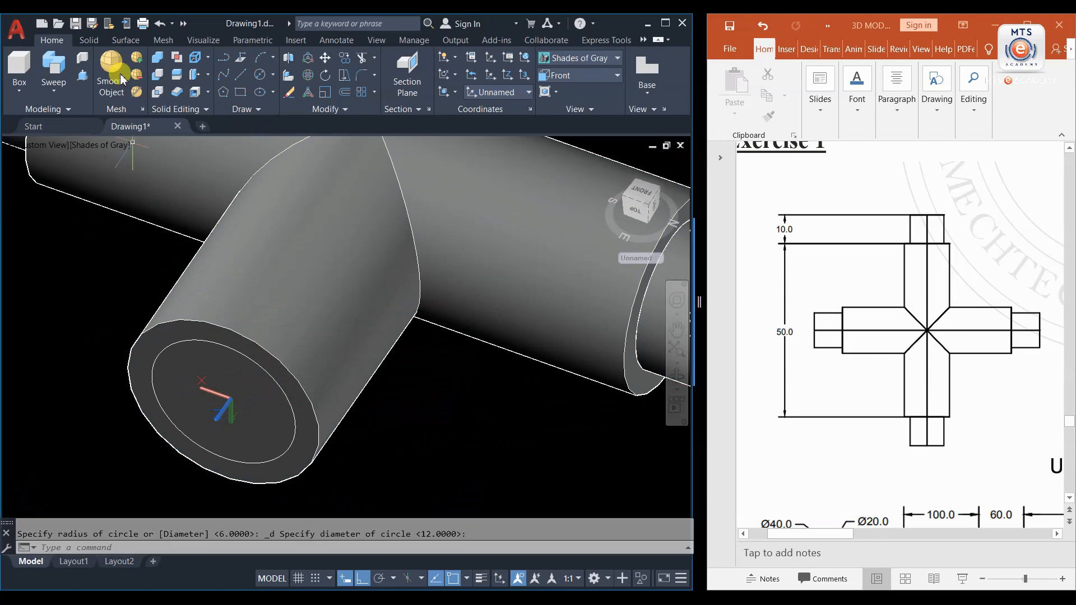
left_click(82, 74)
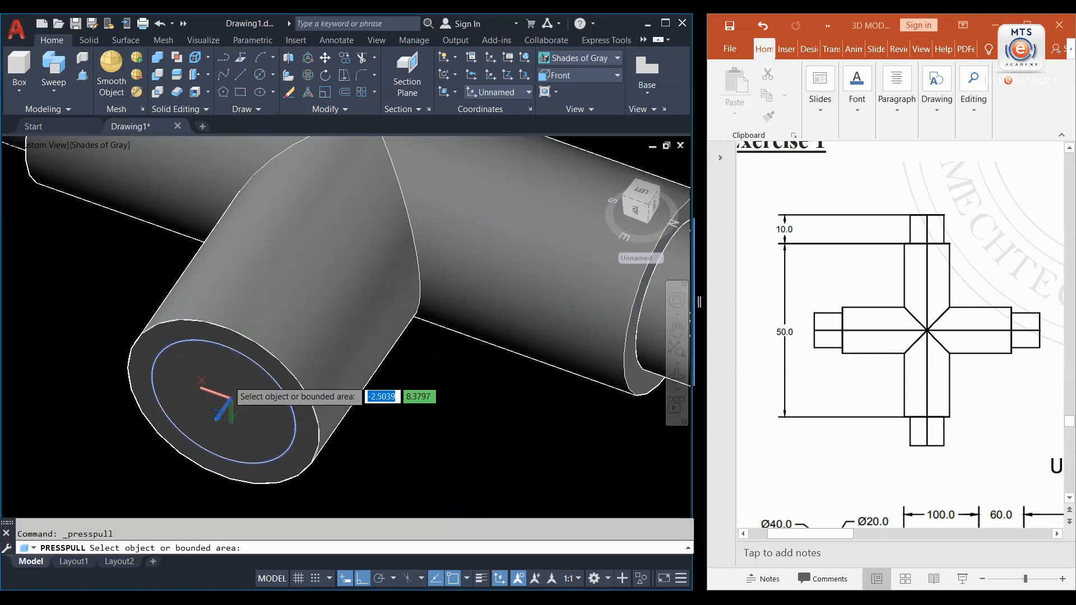
left_click(230, 399)
left_click(180, 456)
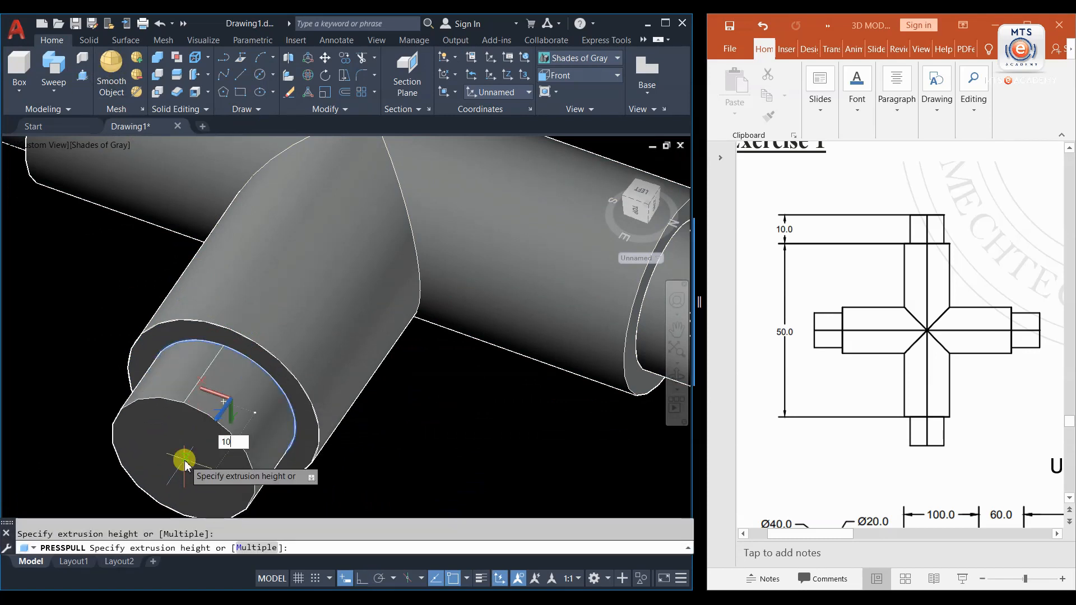
- Draw a diameter 12 circle centred on the end face of the last arm without a journal
scroll(279, 406, "down", 5)
middle_click_drag(325, 402, 191, 399, "shift")
middle_click_drag(371, 421, 347, 366)
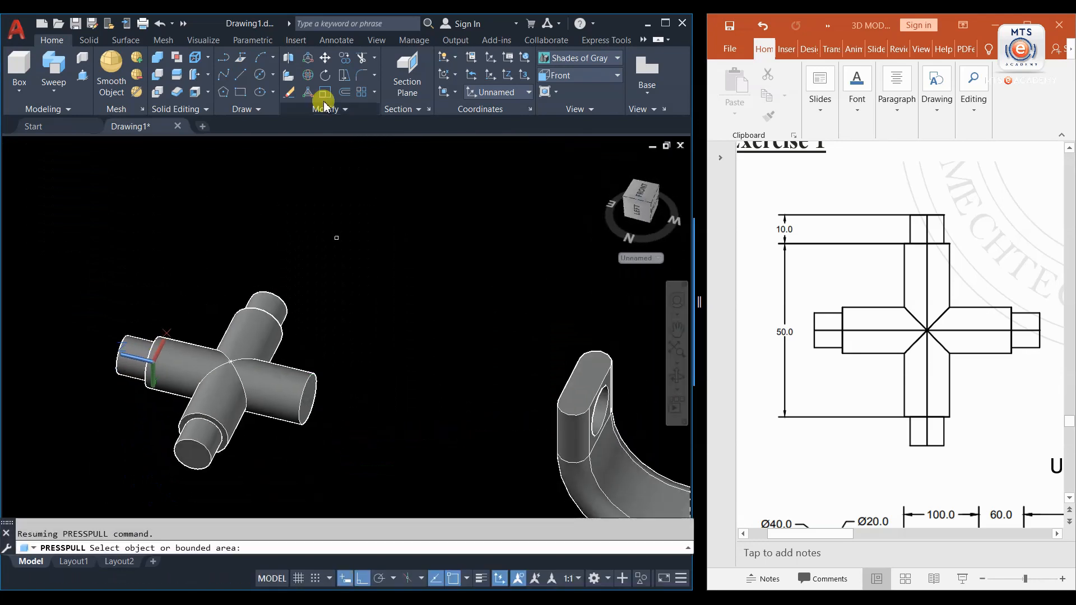
left_click(260, 74)
scroll(287, 415, "up", 3)
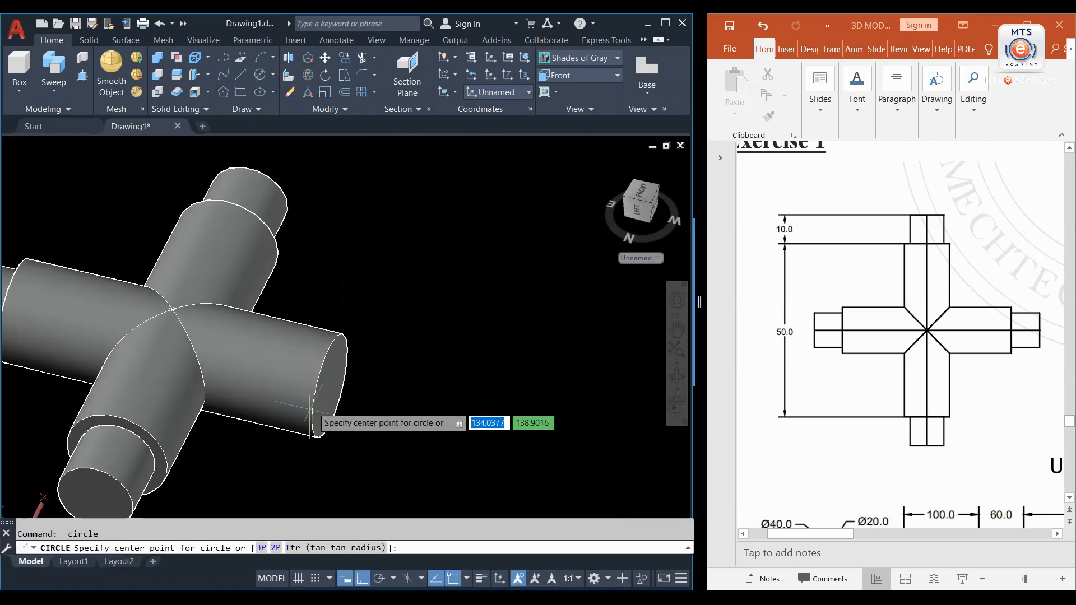
left_click(331, 385)
key("Return")
- Press-pull the last arm's diameter 12 circle outward by 10 to complete the fourth journal
left_click(82, 75)
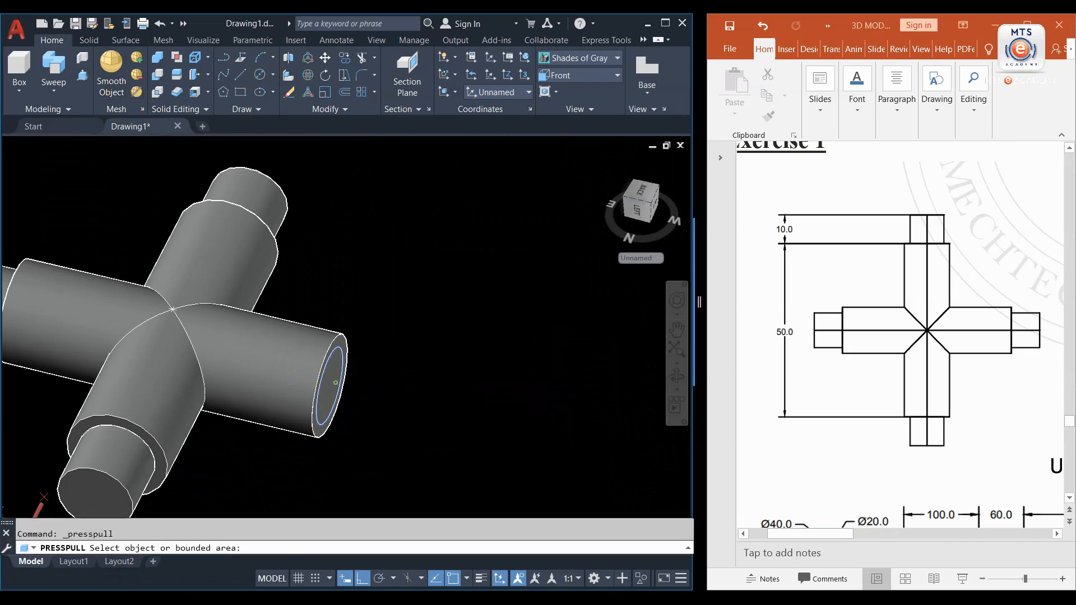
left_click(330, 386)
type("10")
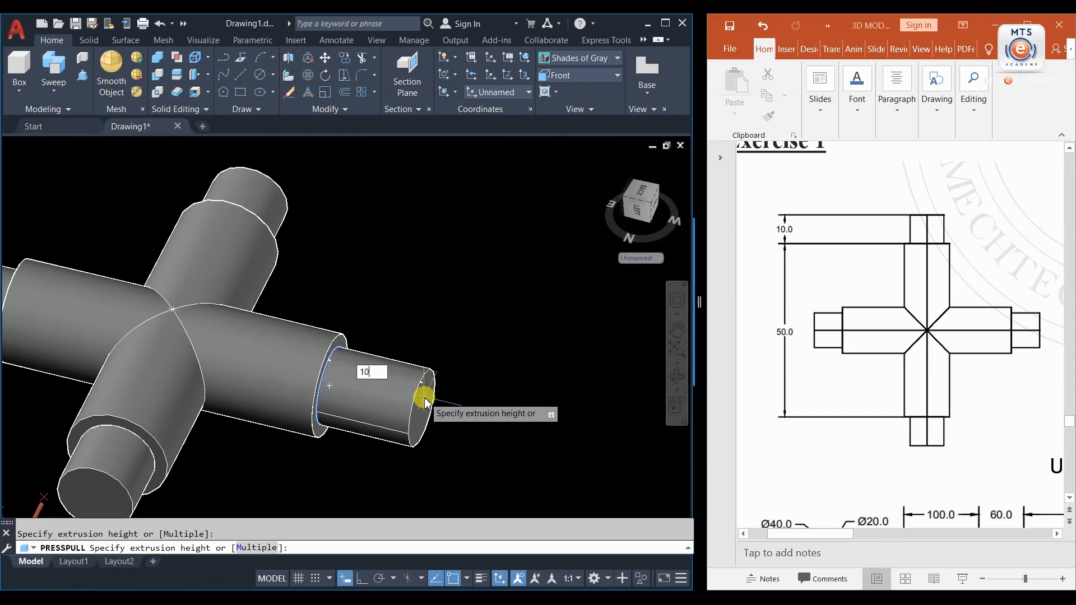
key("Return")
key("Return")
mouse_move(309, 404)
middle_mouse_down("shift")
mouse_move(409, 385)
mouse_move(404, 409)
mouse_move(370, 408)
middle_mouse_up("shift")
scroll(370, 408, "down", 5)
scroll(370, 409, "up", 3)
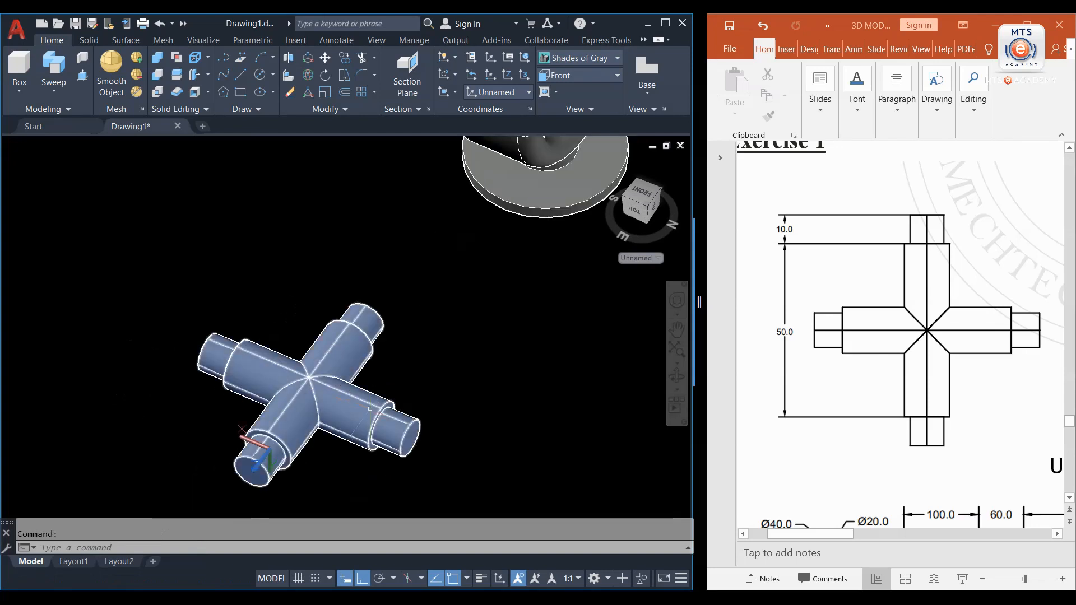
- Switch to the PowerPoint reference slide and examine the propeller shaft's segment lengths
scroll(370, 409, "down", 6)
middle_click_drag(370, 412, 572, 381, "shift")
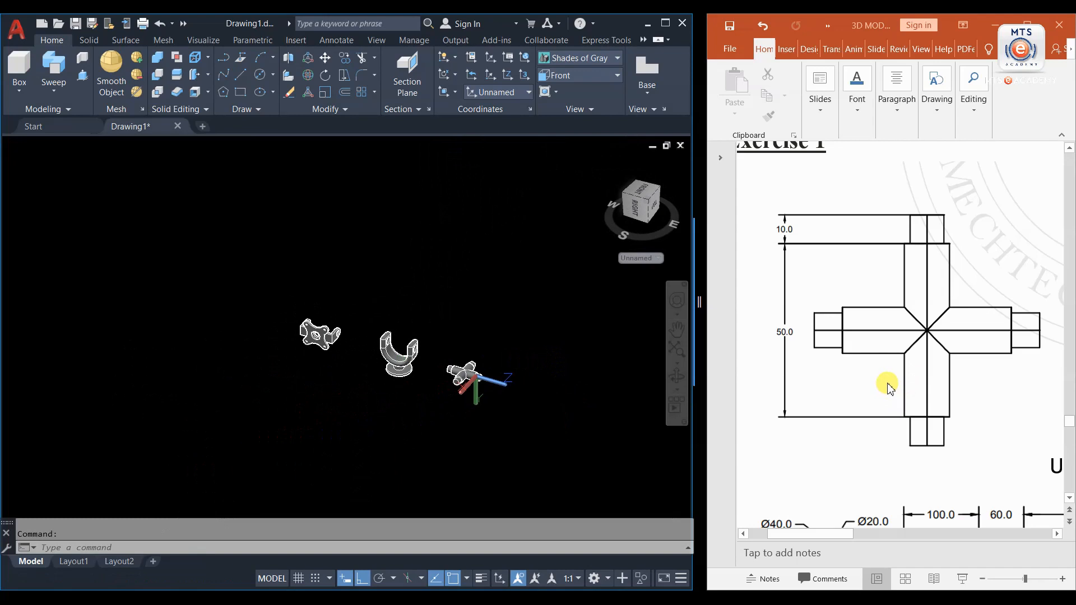
scroll(879, 381, "down", 3, "ctrl")
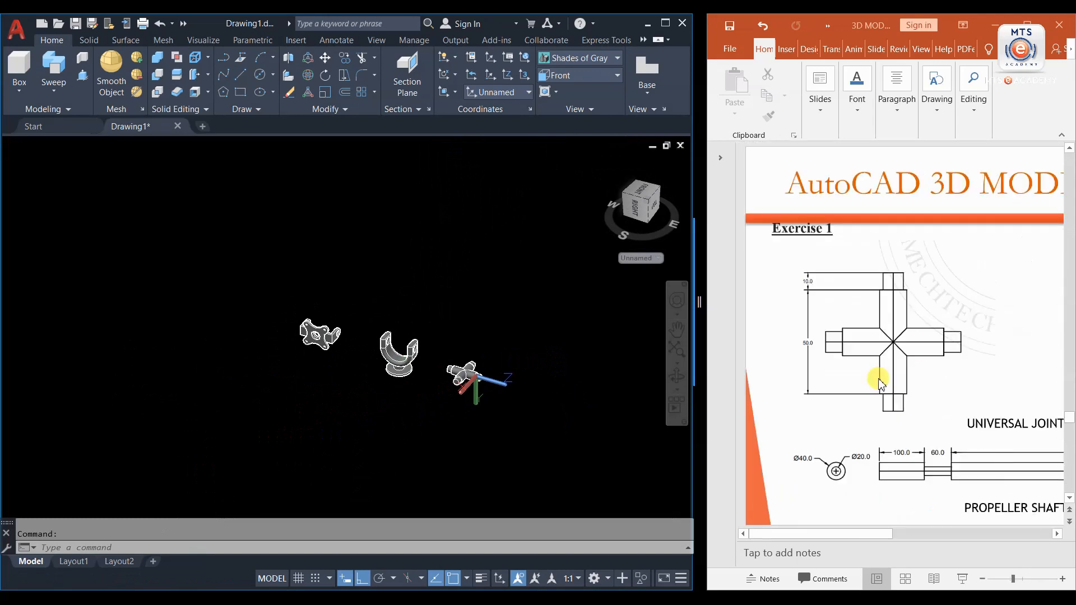
left_click(855, 533)
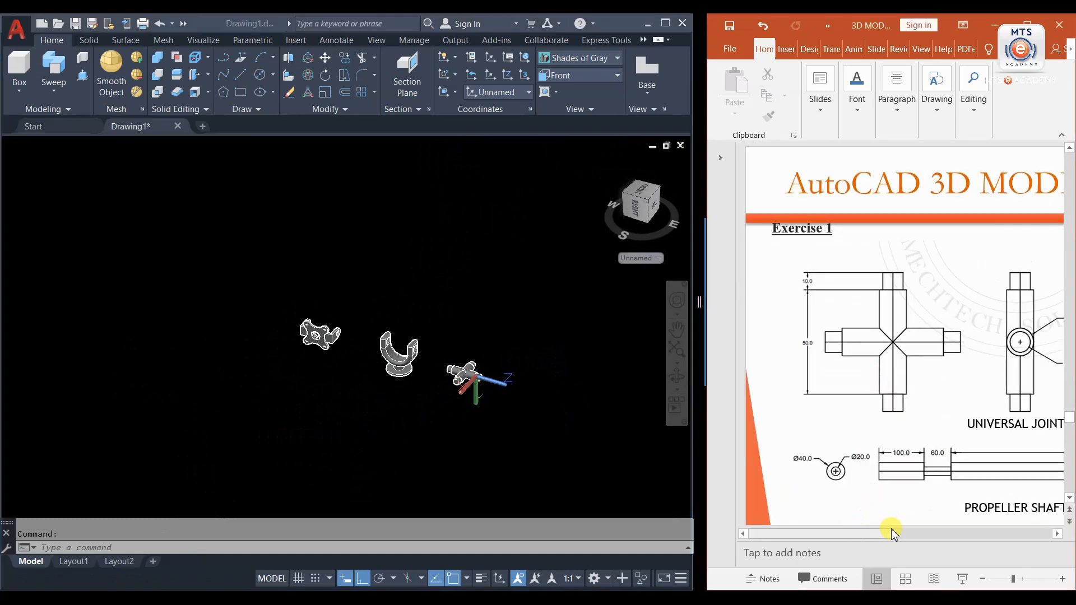
mouse_move(861, 537)
left_mouse_down()
mouse_move(913, 533)
mouse_move(845, 535)
left_mouse_up()
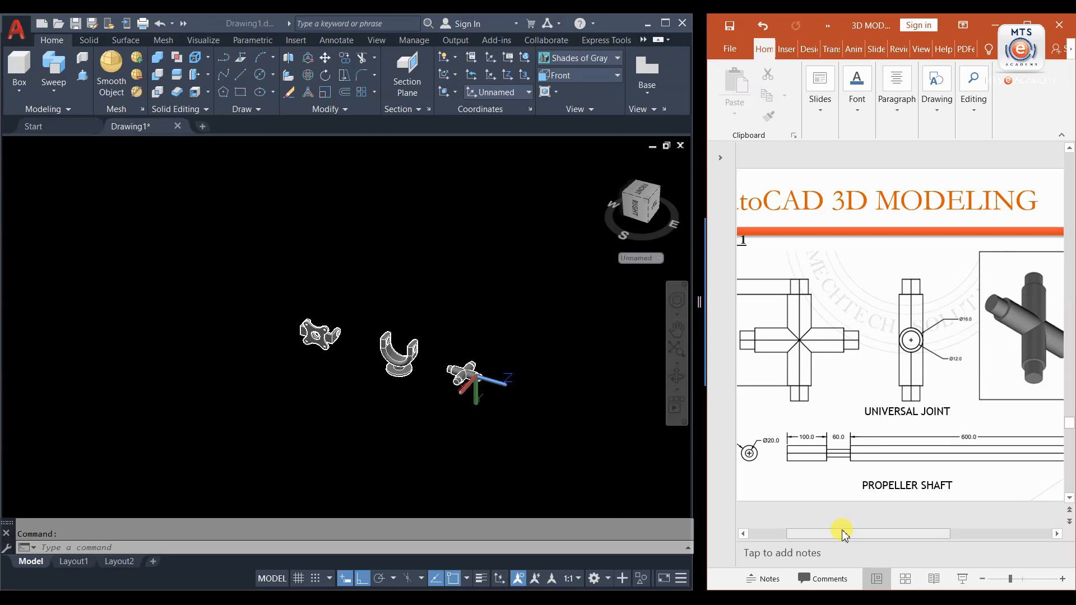
left_click_drag(844, 534, 854, 535)
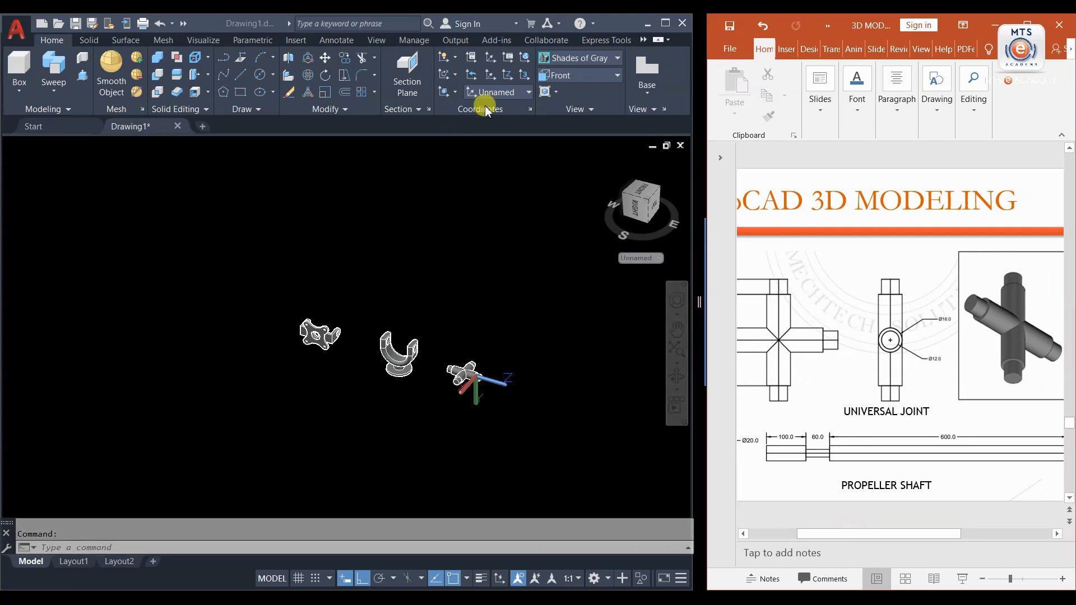
- Return to AutoCAD and set the model to the Front view
left_click(561, 75)
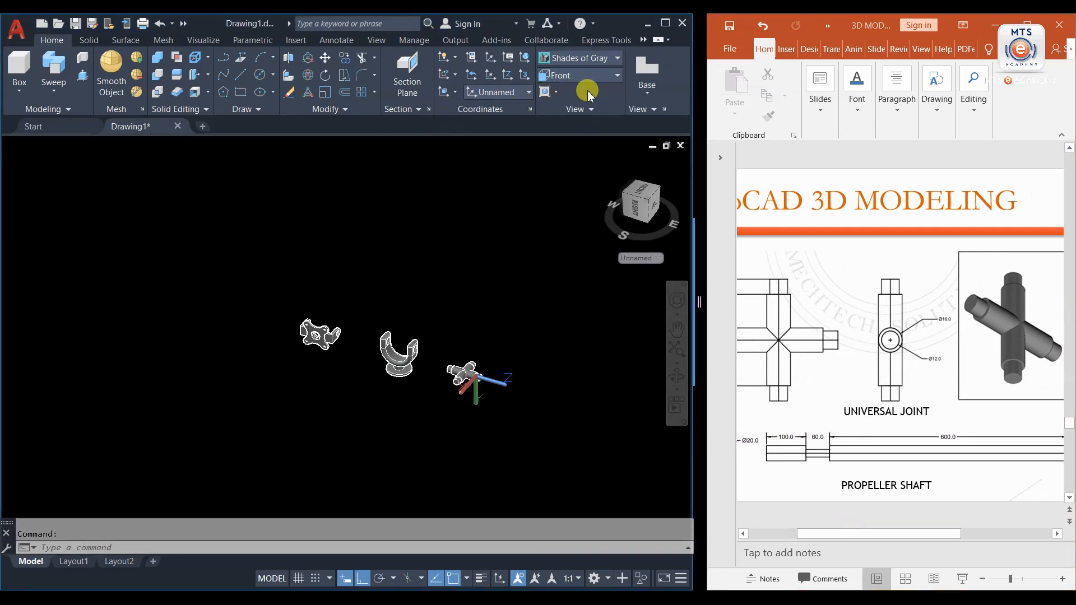
left_click(592, 81)
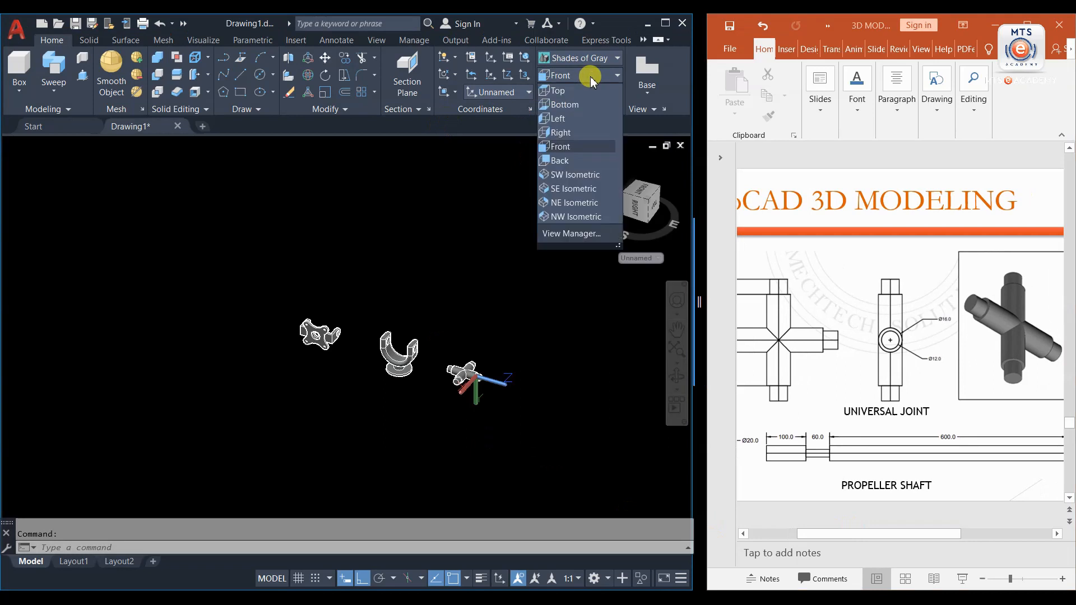
left_click(562, 145)
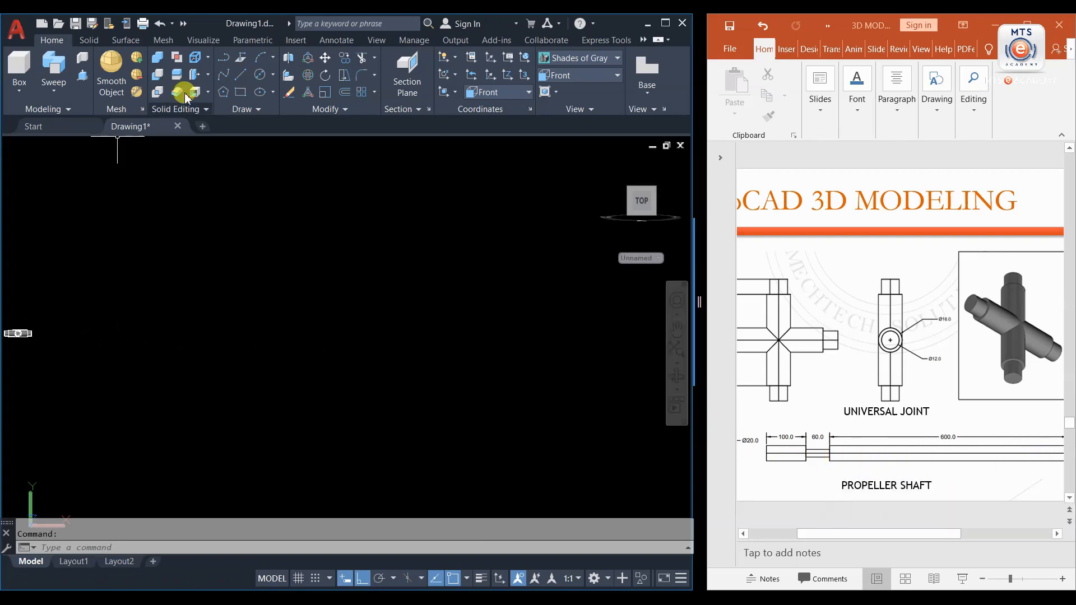
- Draw the propeller shaft's horizontal path as three consecutive line segments of 600, 60 and 100, running right to left
left_click(239, 75)
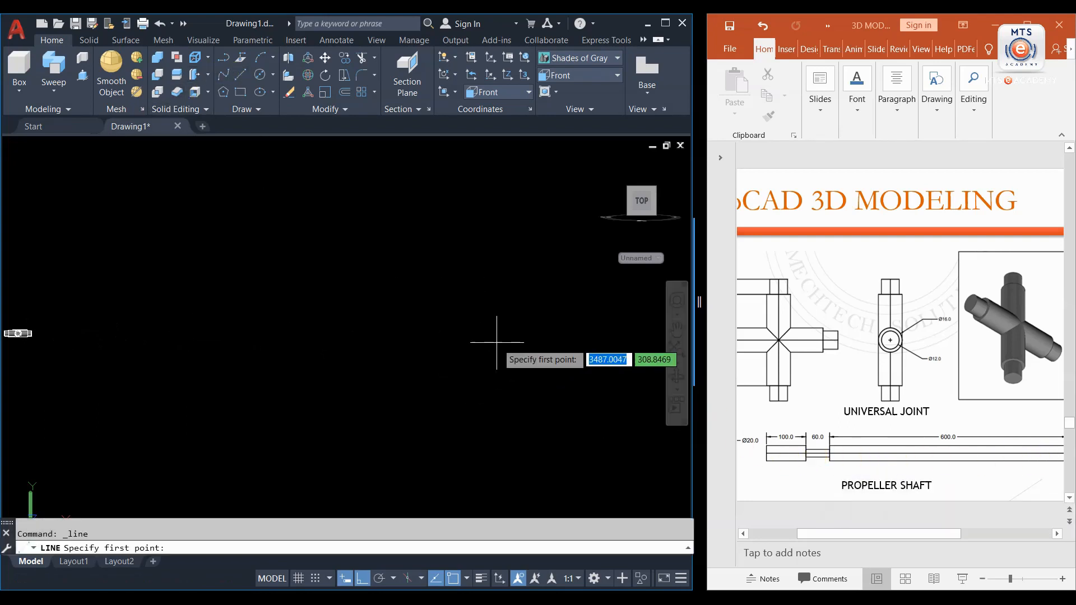
left_click(494, 338)
type("600")
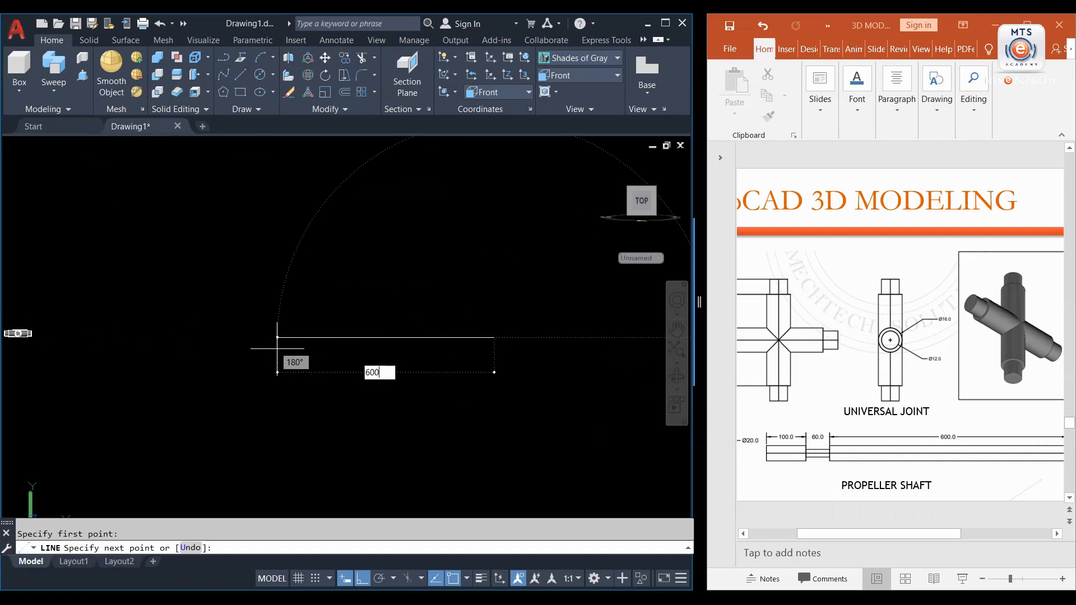
key("Return")
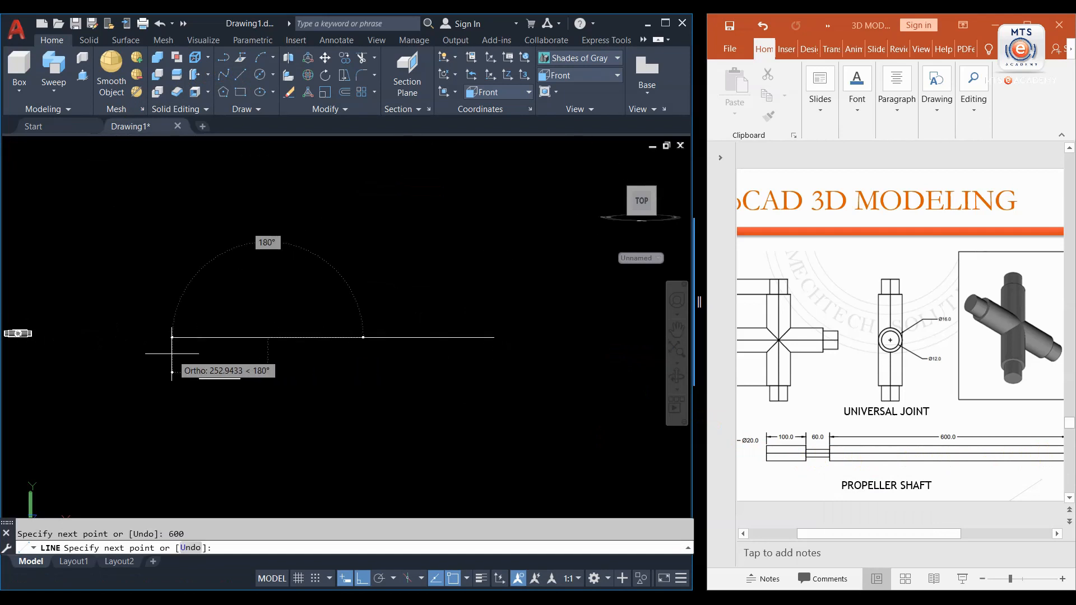
type("60")
key("Return")
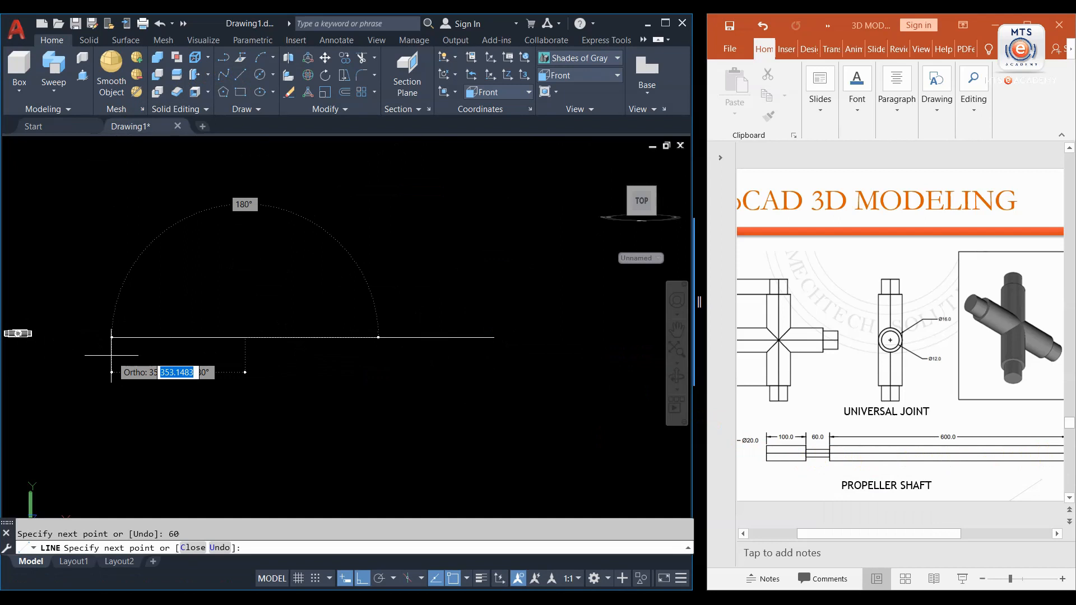
type("1")
key("Return")
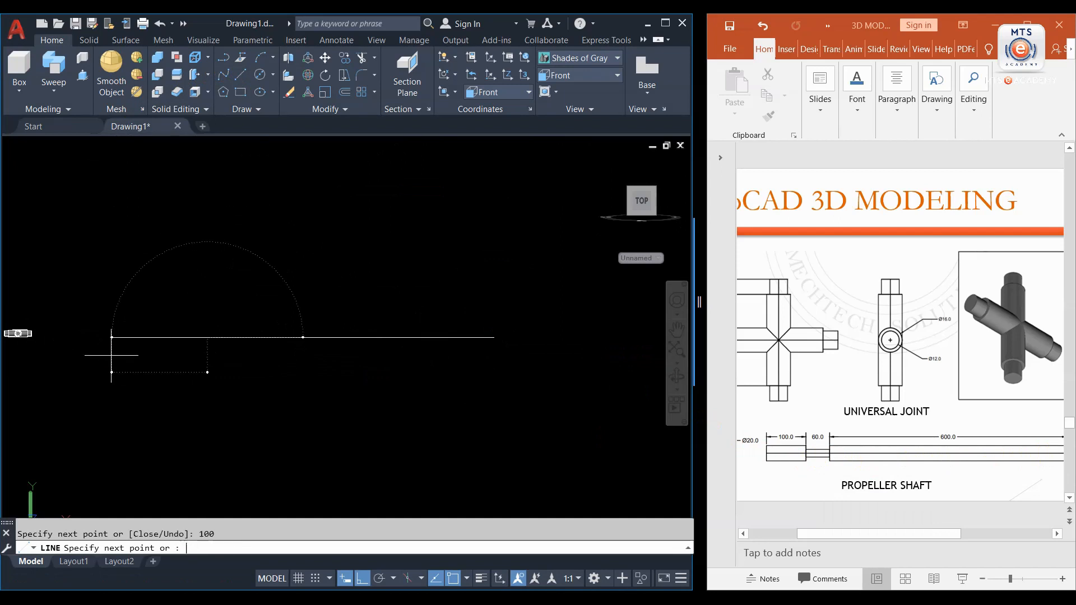
key("Return")
- Draw a diameter 40 circle above the path's left part as the profile of the shaft's 100 long section
left_click_drag(855, 539, 752, 534)
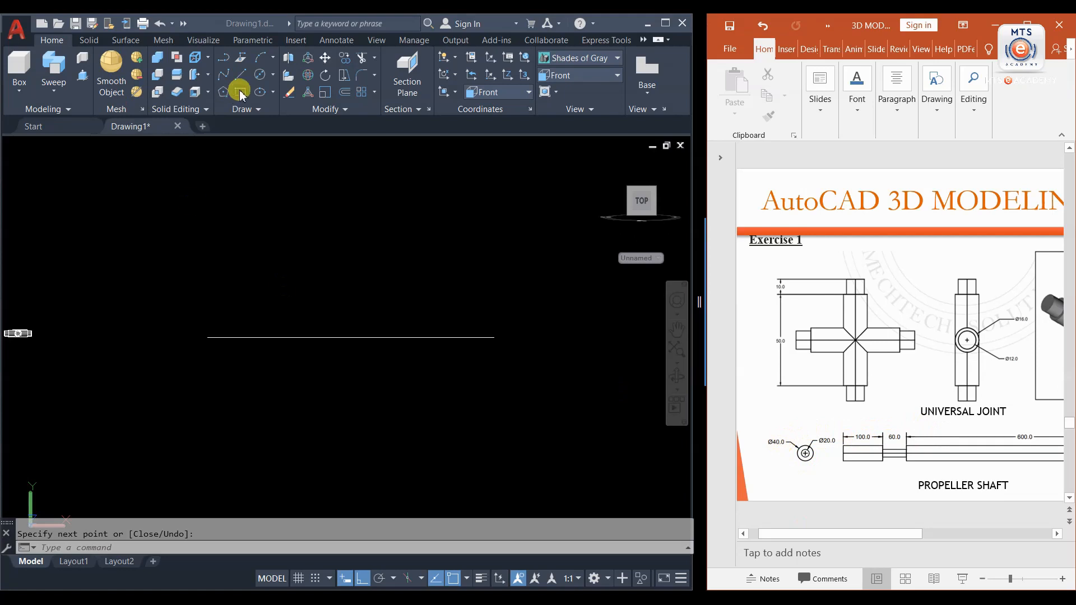
left_click(258, 74)
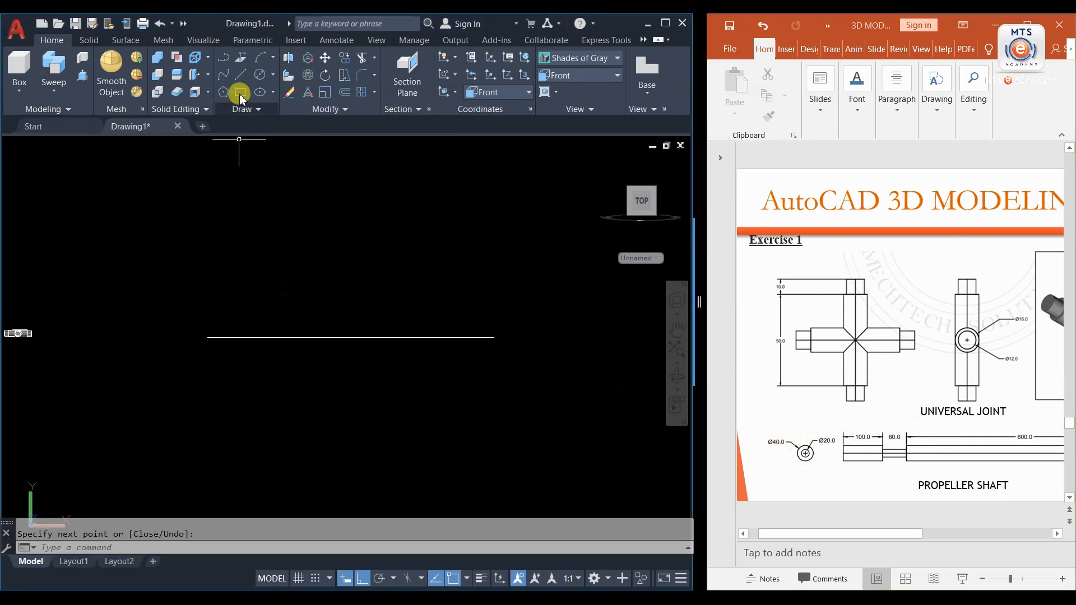
left_click(260, 75)
left_click(262, 258)
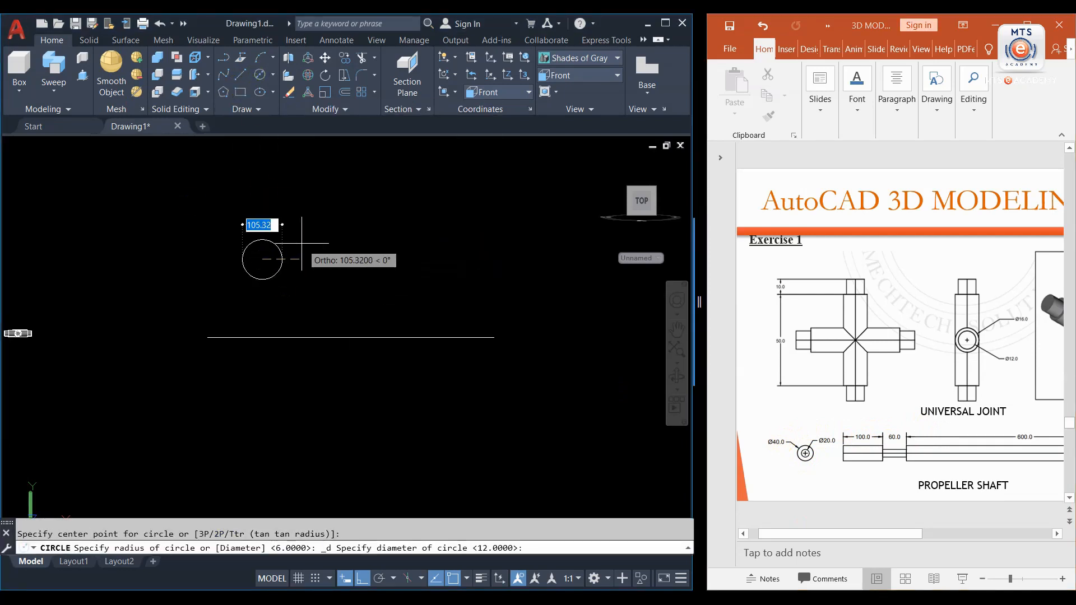
type("40")
key("Return")
- Draw a radius 10 circle and a radius 20 circle in a row to the right of the first profile circle
key("Return")
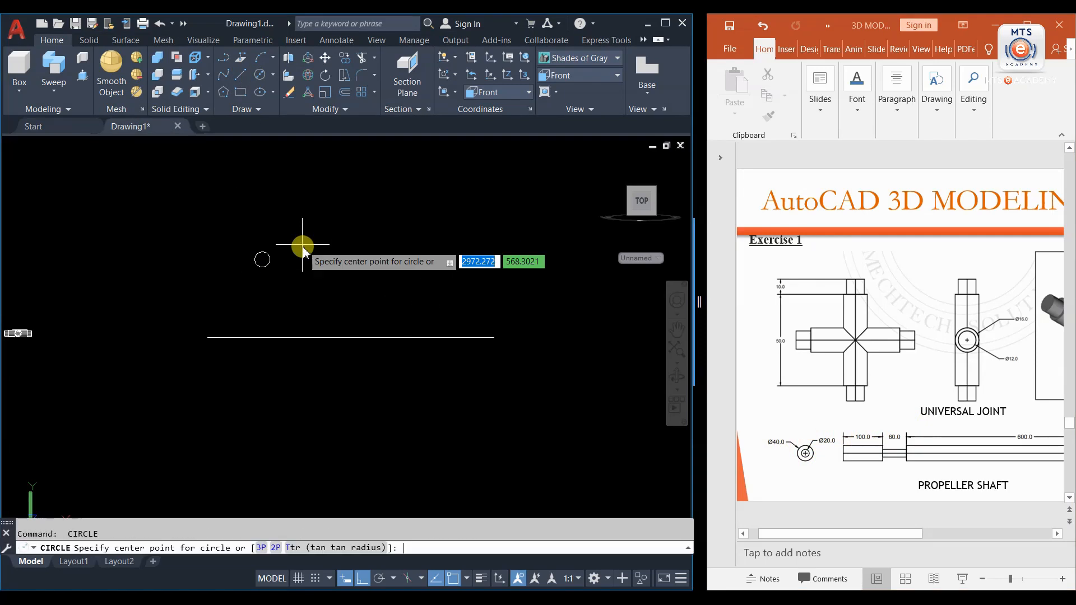
left_click(324, 260)
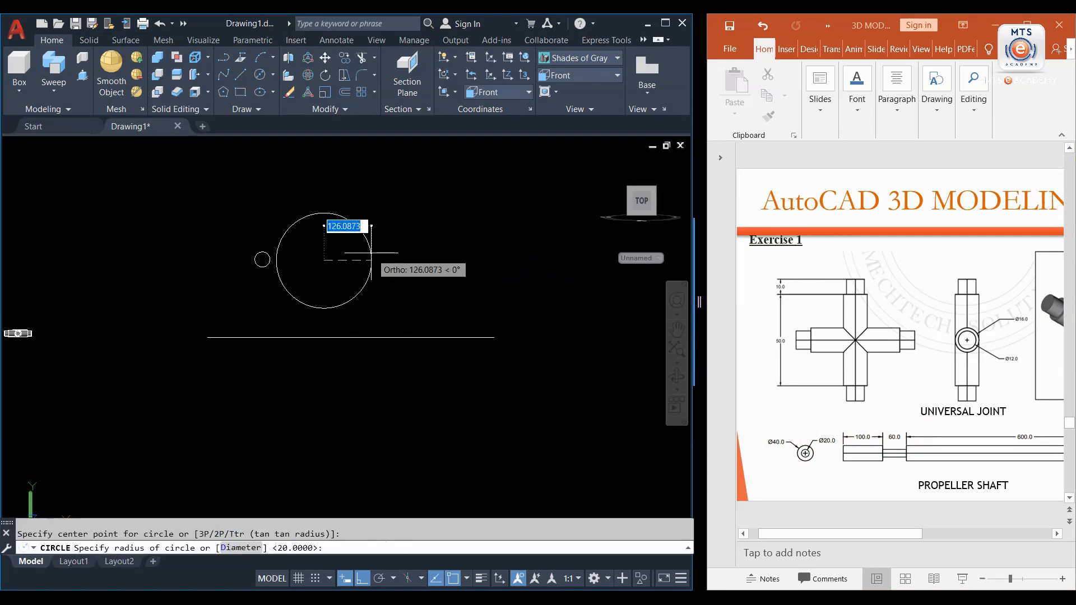
type("10")
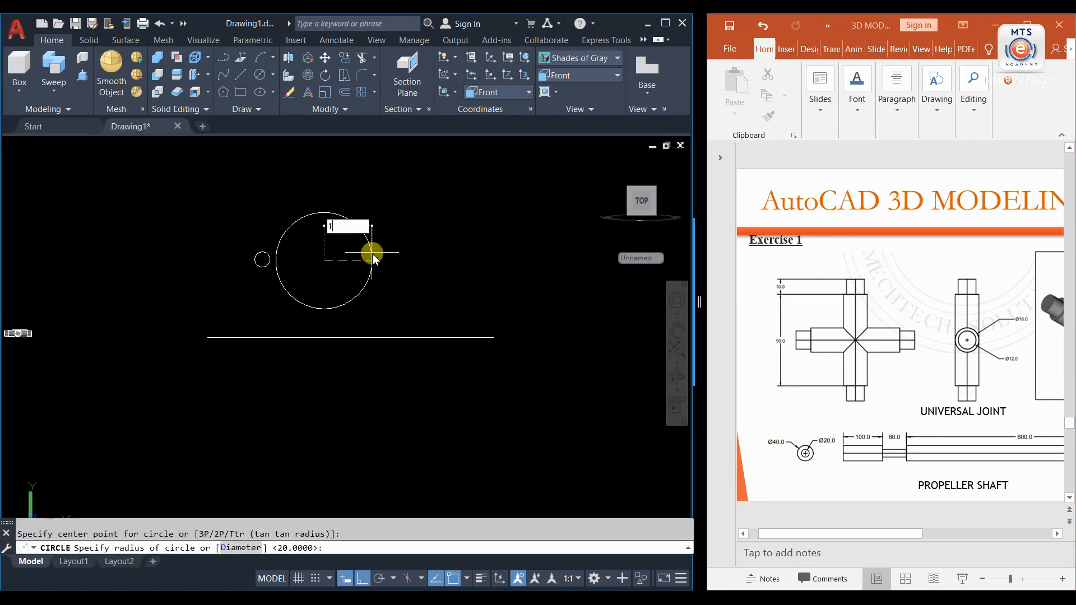
key("Return")
key("Return")
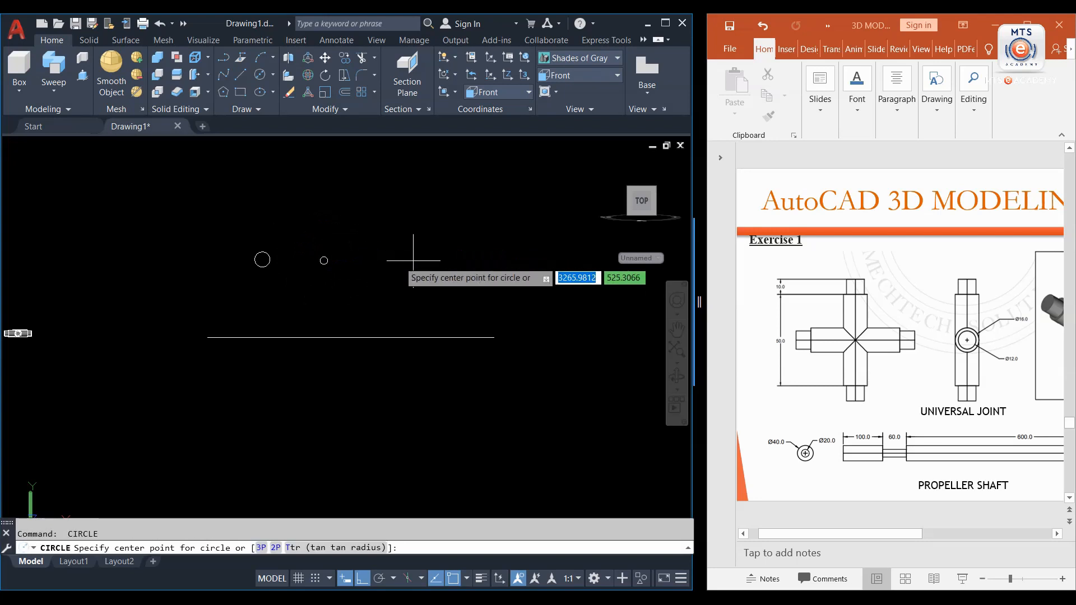
left_click(391, 261)
type("20")
key("Return")
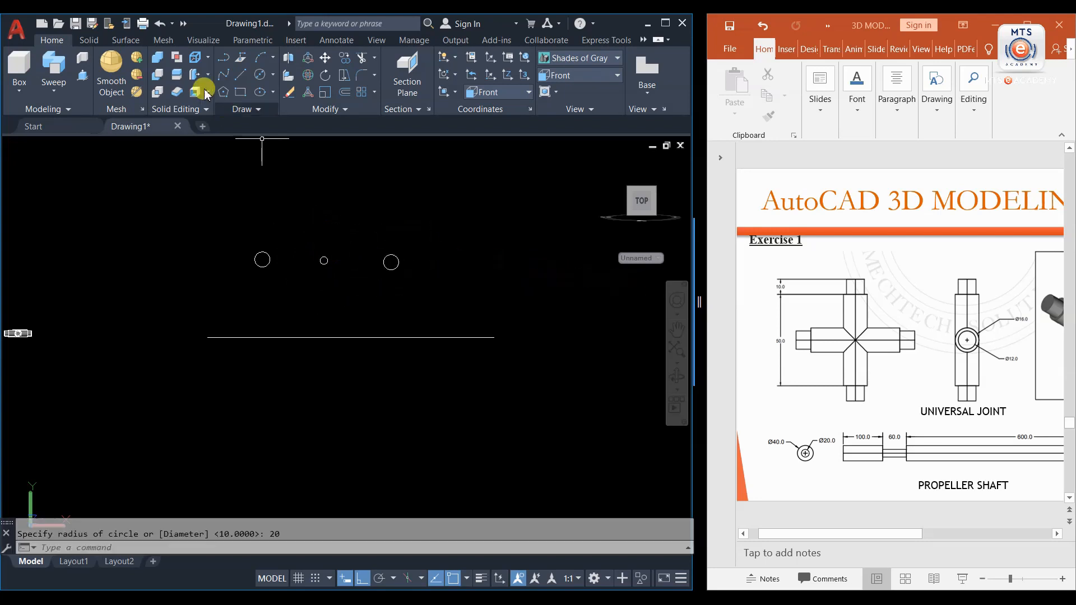
- Sweep the rightmost radius 20 circle along the 600 long line segment as a solid
left_click(63, 76)
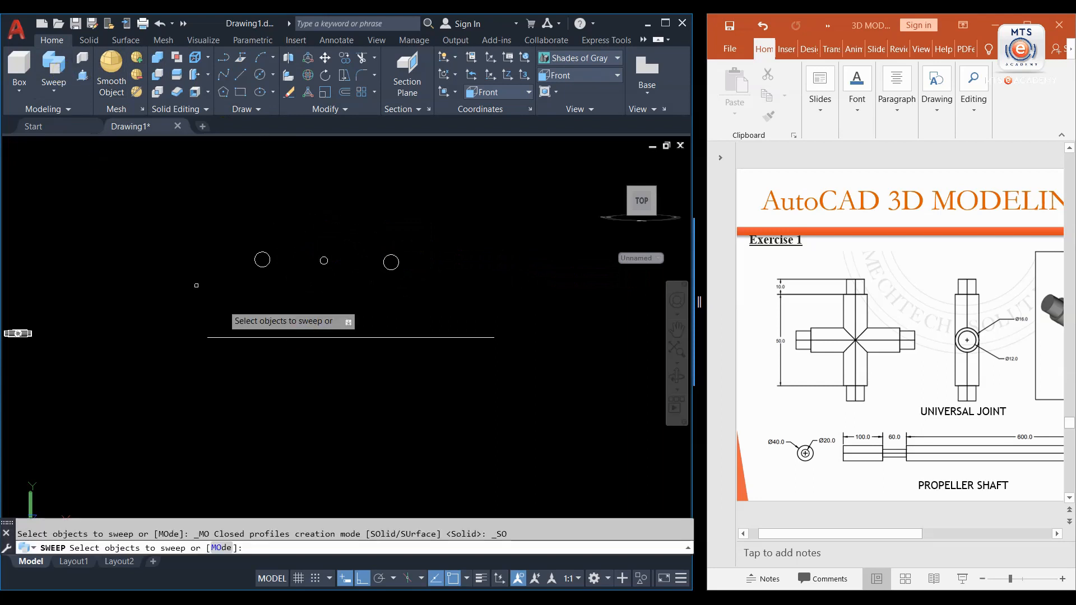
left_click(392, 262)
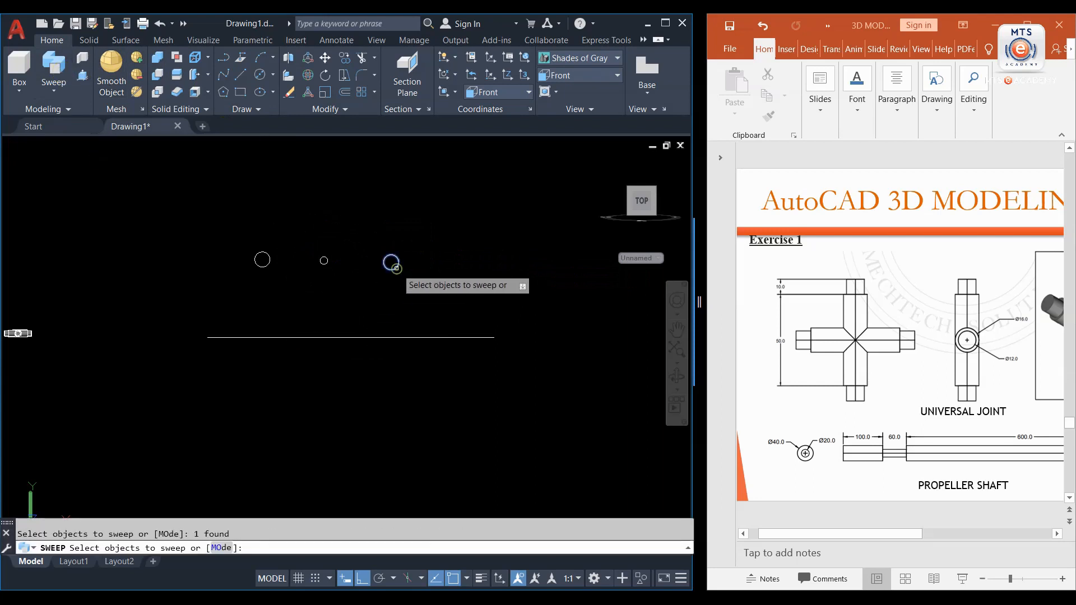
key("Return")
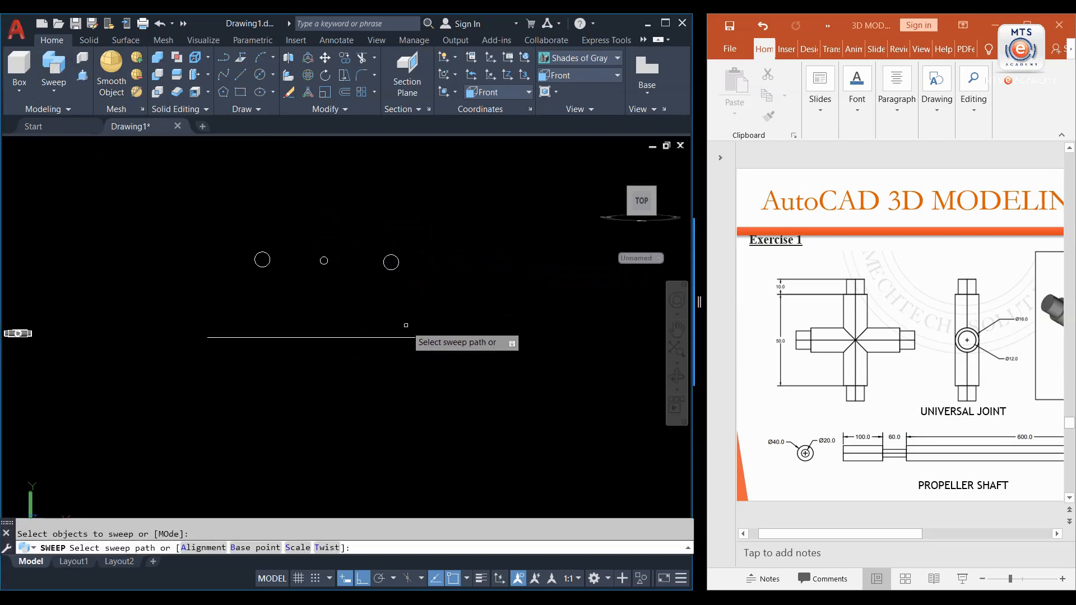
left_click(393, 336)
- Sweep the radius 10 circle along the 60 long middle segment to form the shaft's neck
right_click(305, 306)
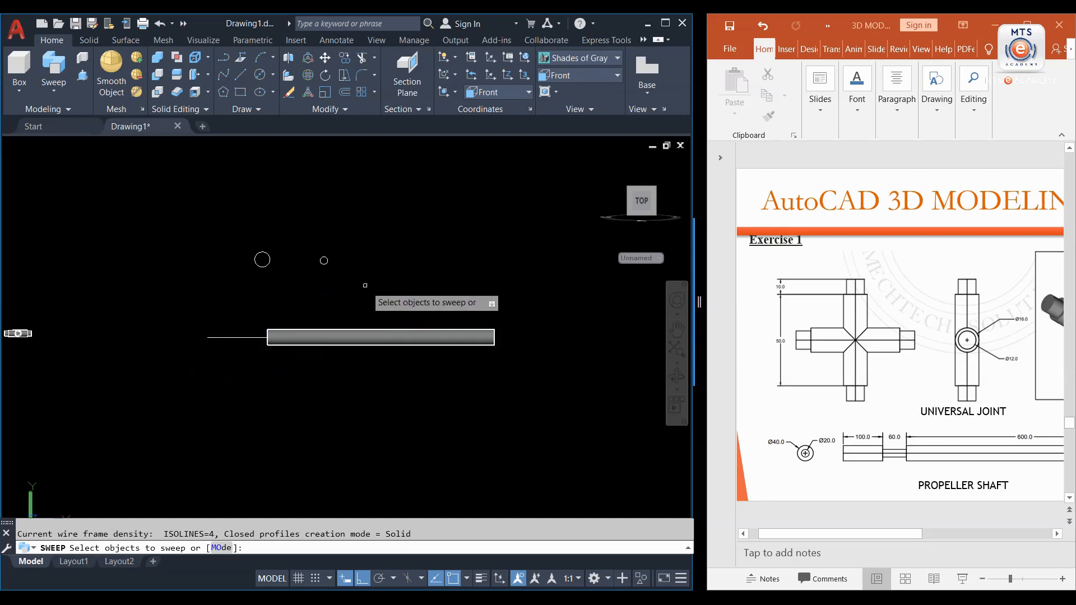
left_click(324, 260)
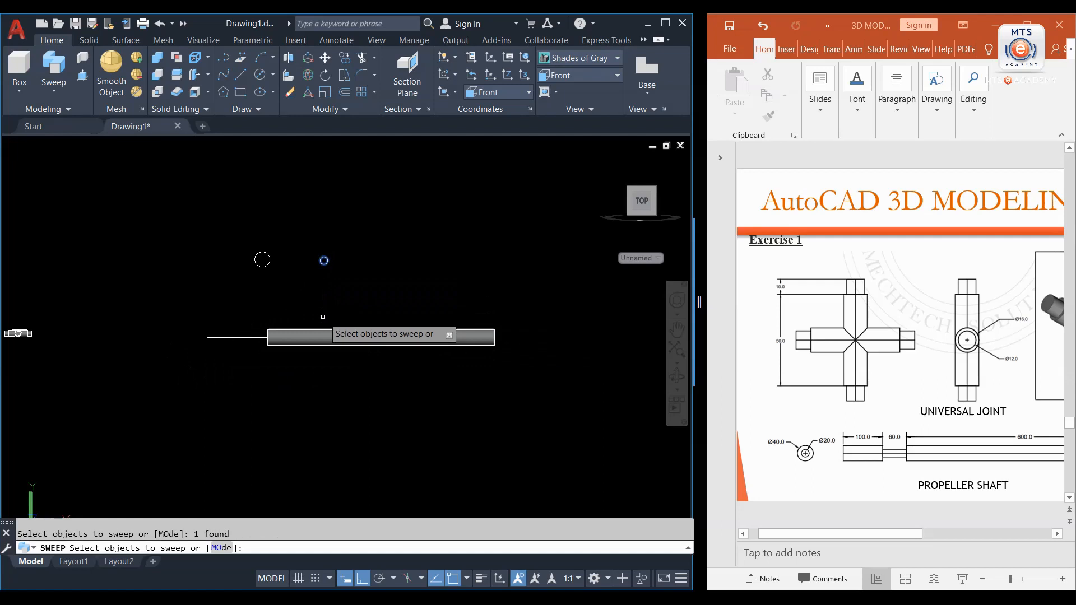
key("Return")
left_click(256, 338)
- Sweep the remaining diameter 40 circle along the 100 long segment to form the shaft's short end
key("Return")
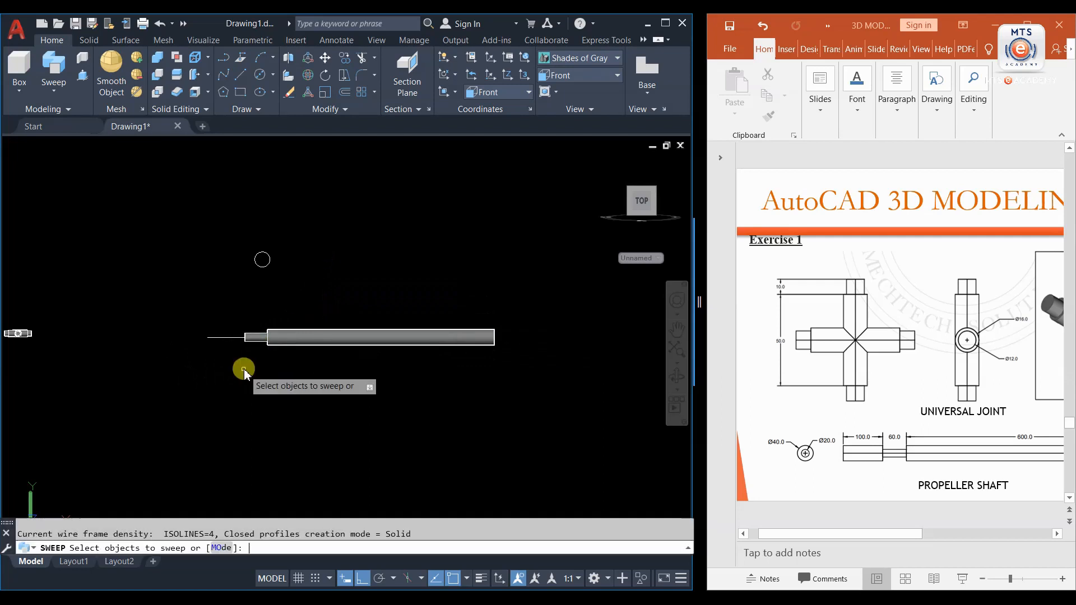
left_click(263, 260)
key("Return")
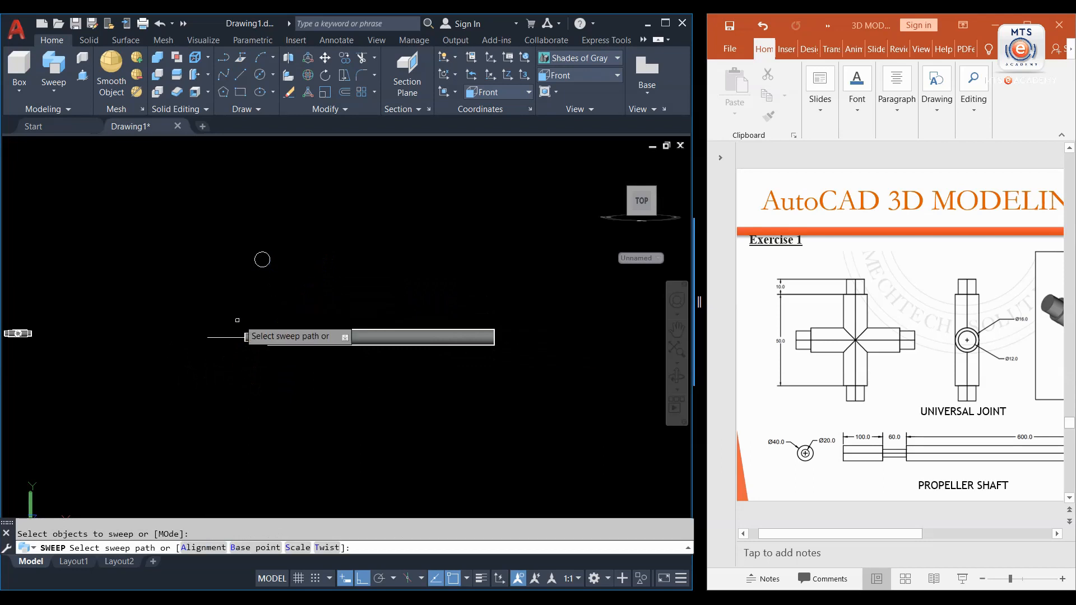
left_click(222, 337)
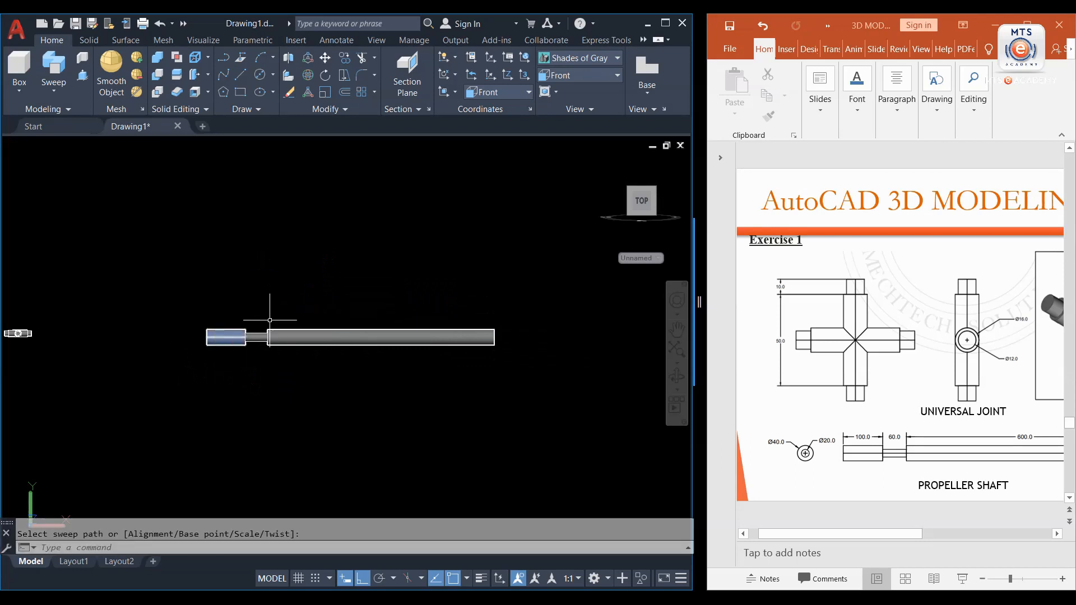
scroll(327, 363, "down", 2)
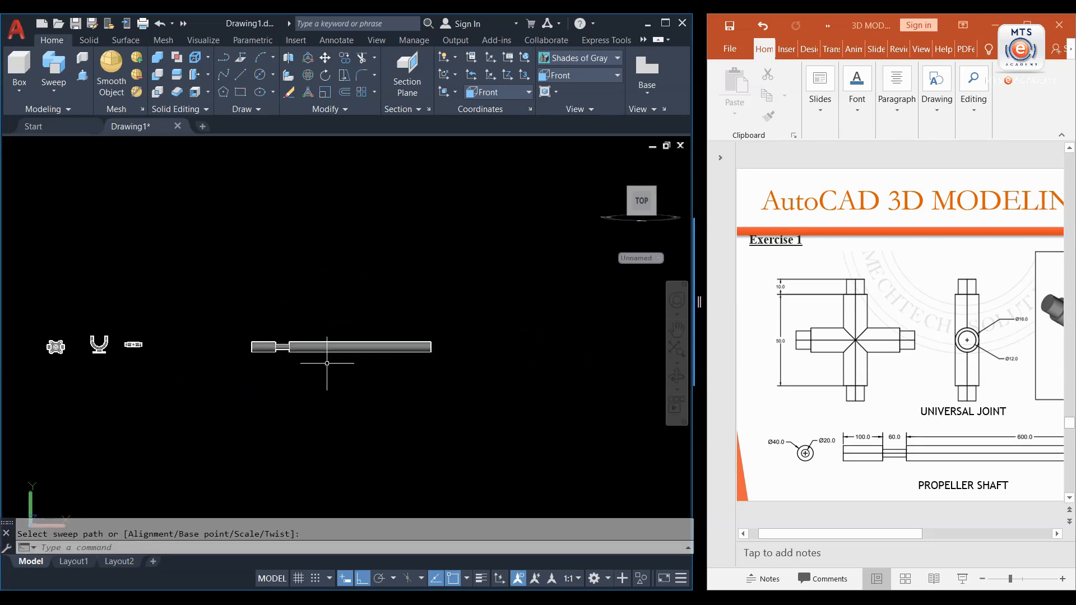
type("j")
key("Return")
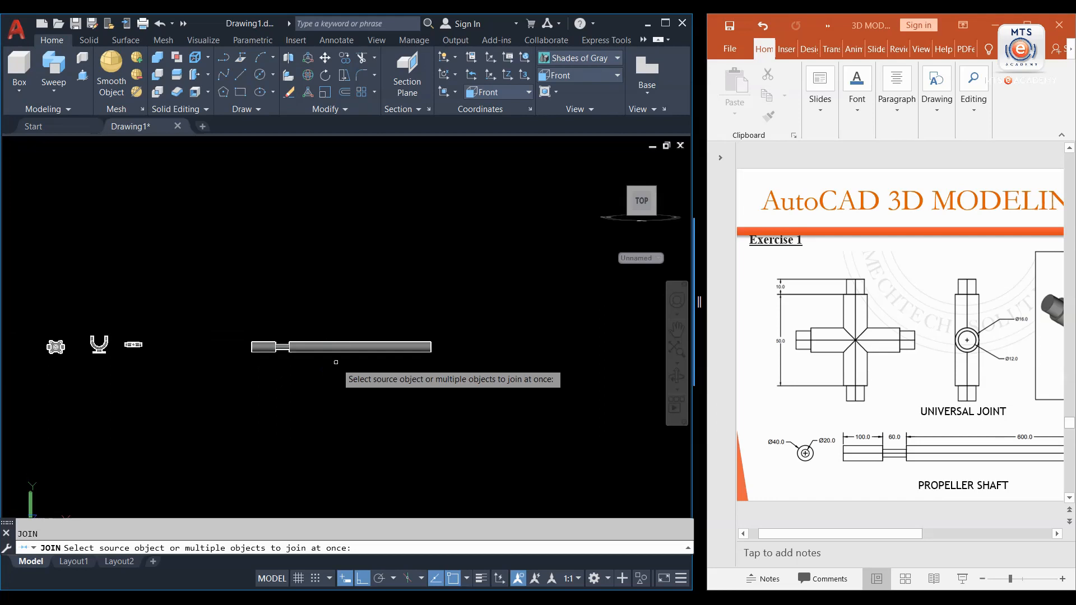
key("Escape")
- Unite the three swept shaft sections into one solid with Union
left_click(157, 57)
left_click(452, 318)
left_click(311, 378)
key("Return")
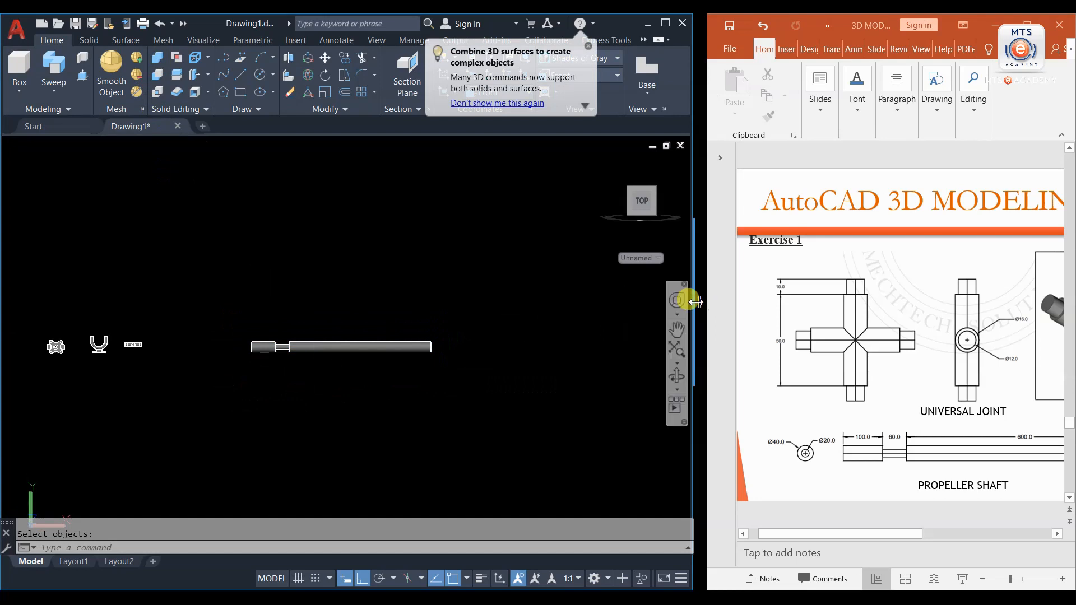
- Enlarge the PowerPoint window beside the model and examine the universal joint and propeller shaft drawings with their dimensions up close
left_click_drag(696, 300, 273, 301)
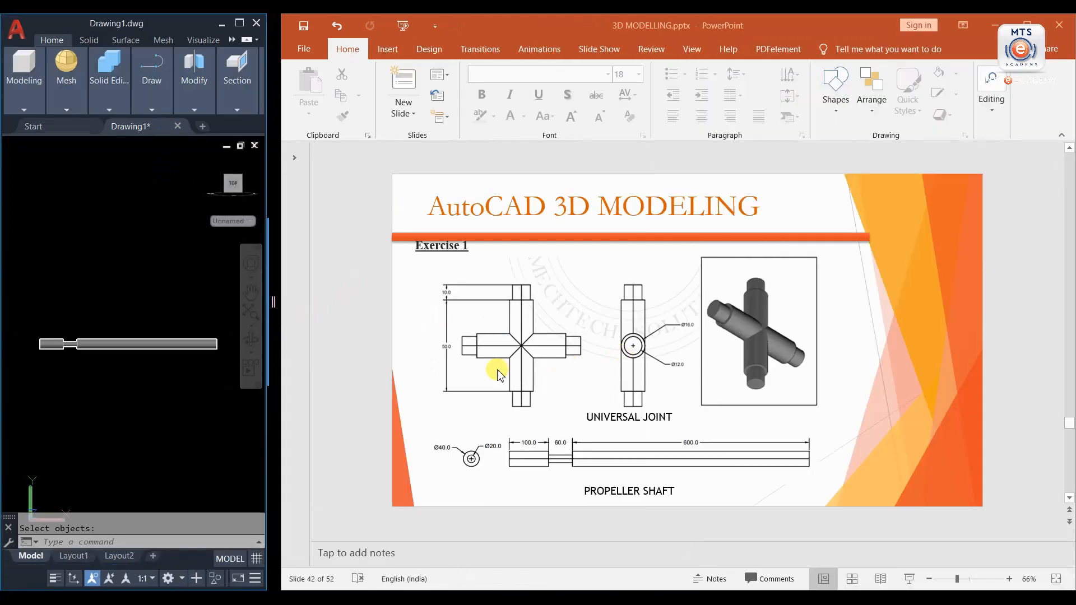
scroll(600, 436, "up", 1, "ctrl")
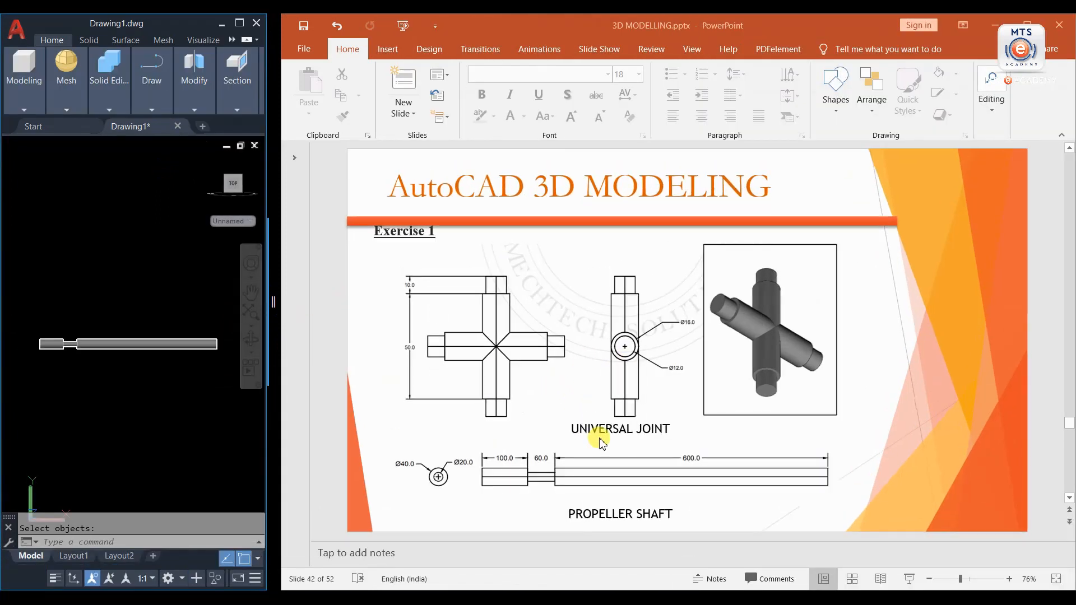
scroll(599, 440, "up", 5, "ctrl")
left_click(744, 533)
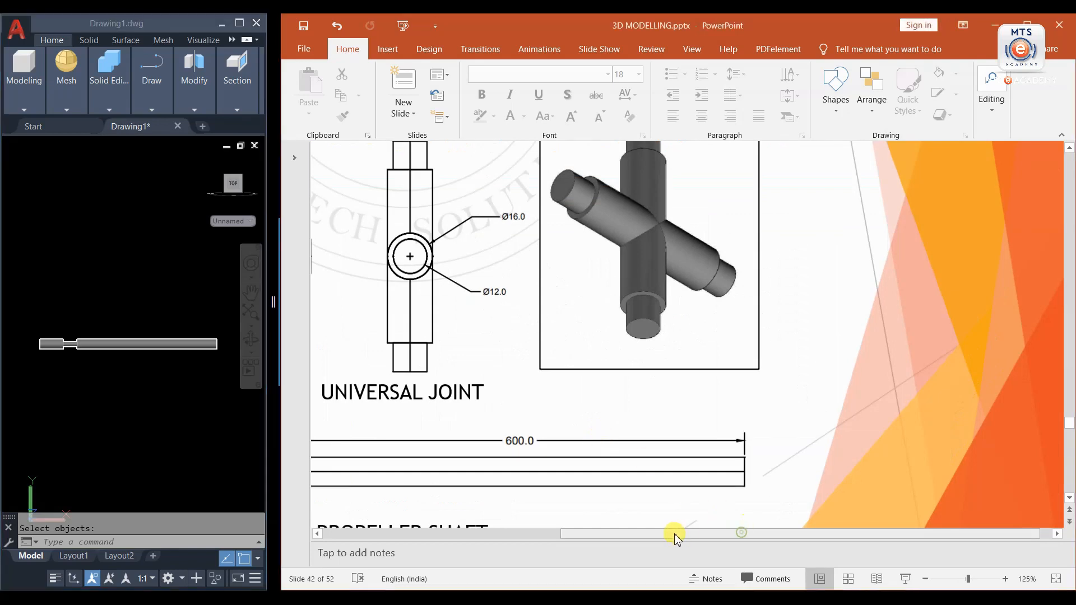
left_click_drag(675, 535, 504, 537)
left_click_drag(569, 530, 528, 527)
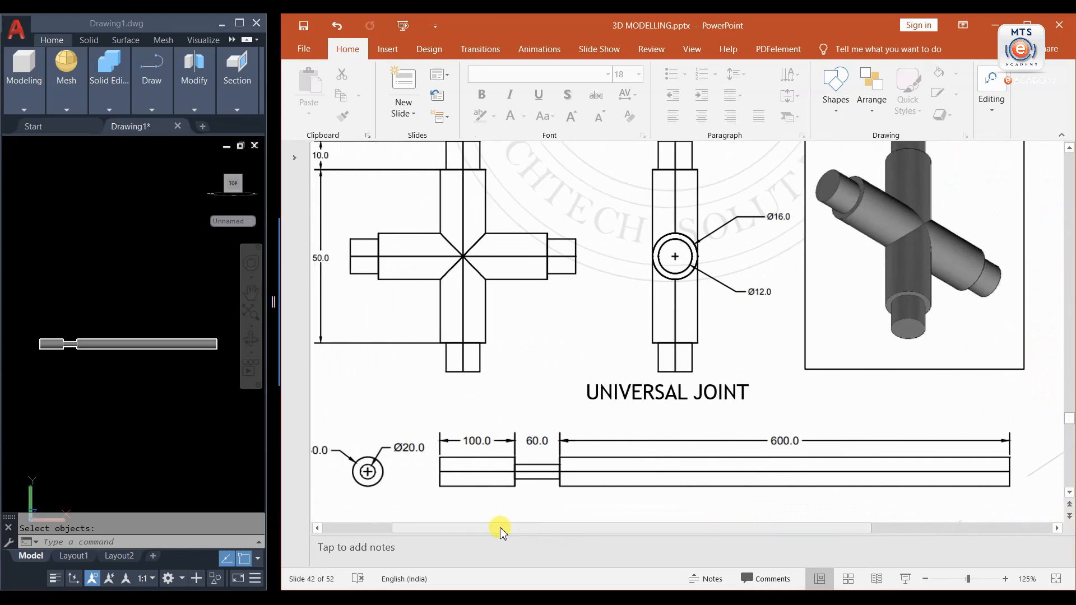
scroll(578, 460, "up", 1)
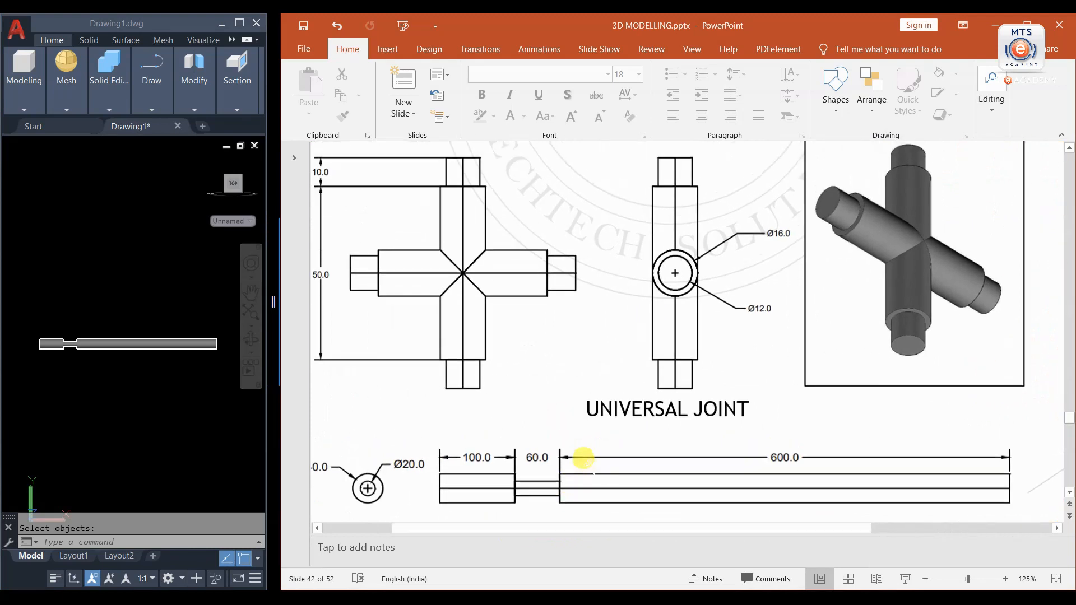
left_click_drag(688, 537, 649, 530)
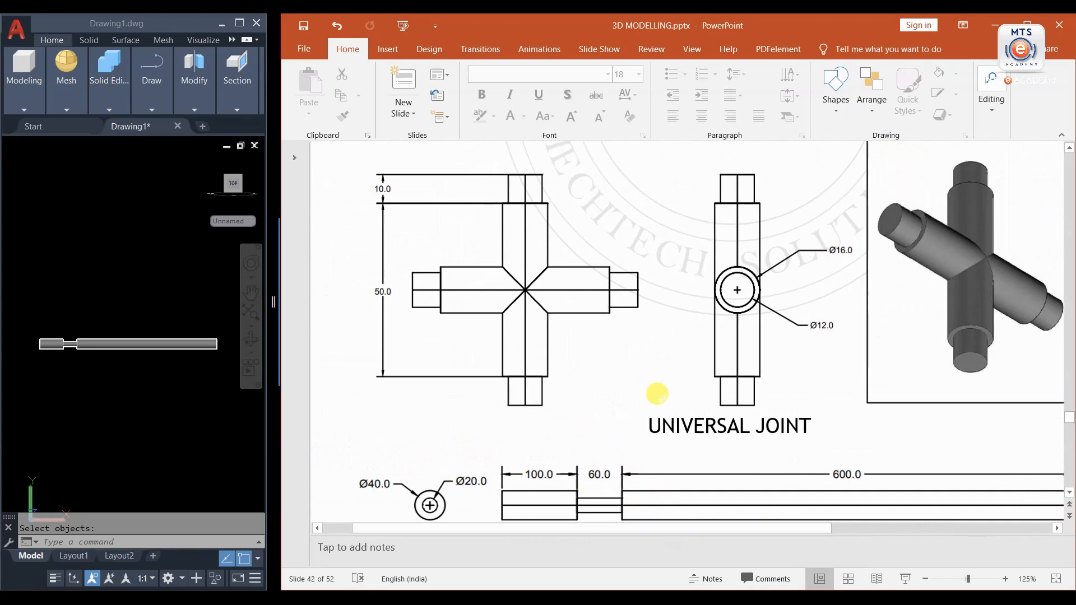
- Go back through the preceding Exercise 1 slides to review the flange yoke and flange reference drawings
scroll(659, 394, "up", 8)
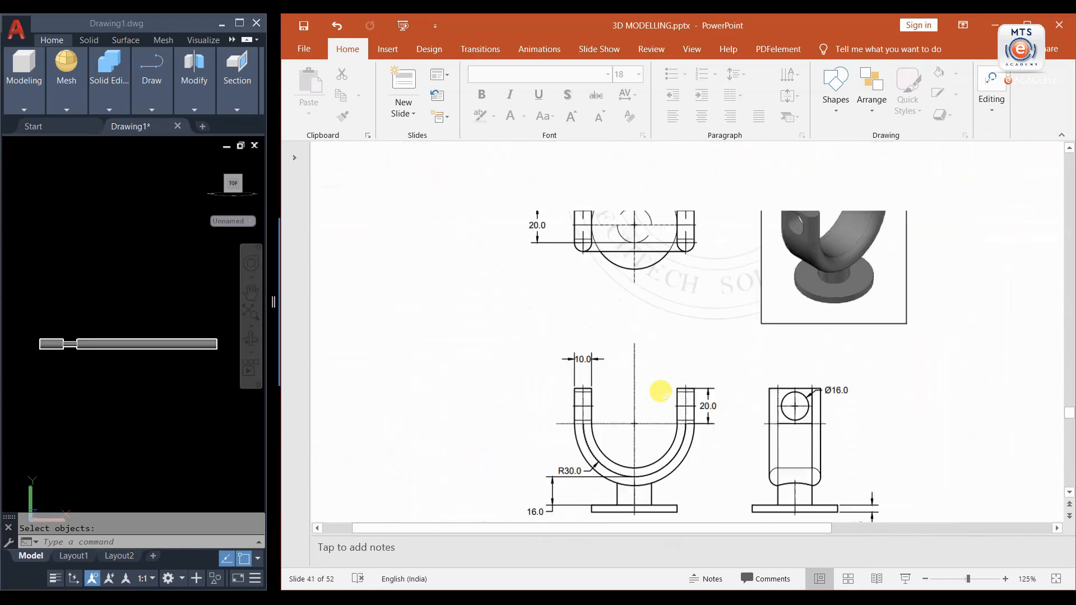
scroll(660, 391, "down", 1)
scroll(660, 391, "up", 2)
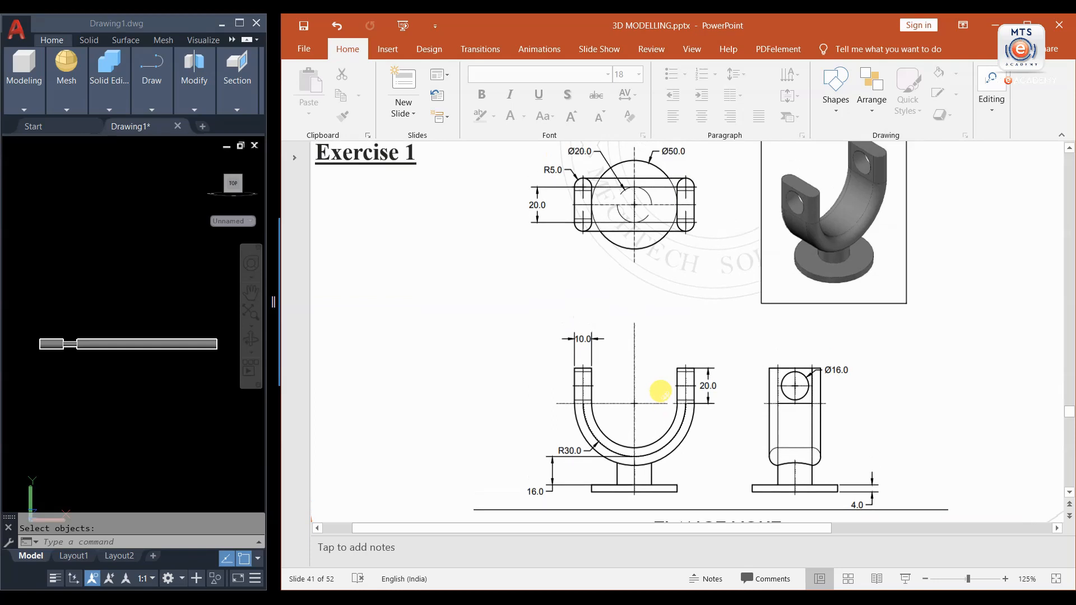
scroll(659, 393, "down", 2, "ctrl")
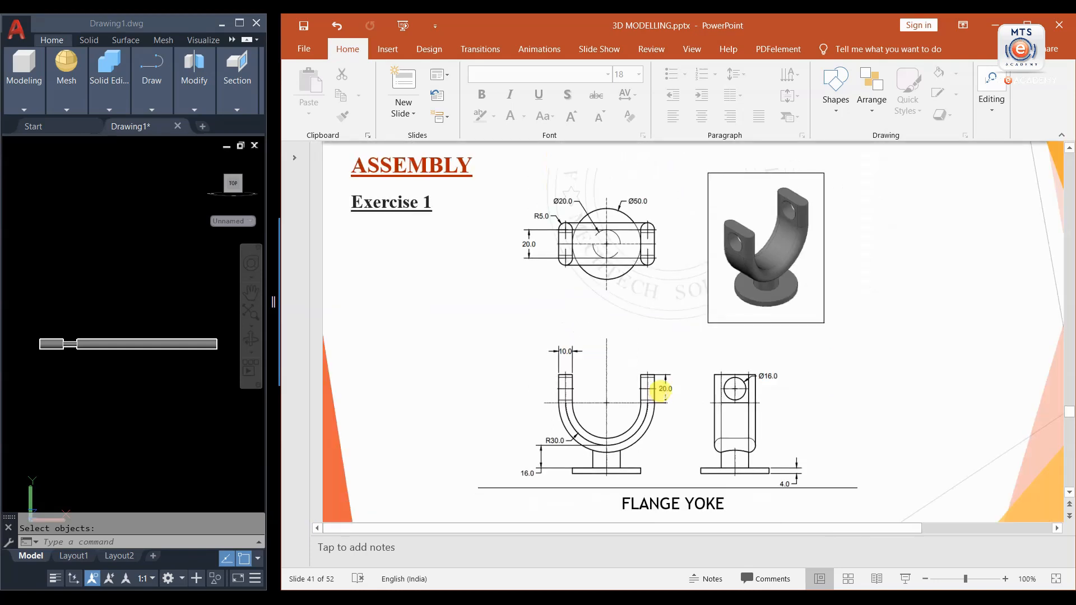
scroll(660, 391, "up", 3)
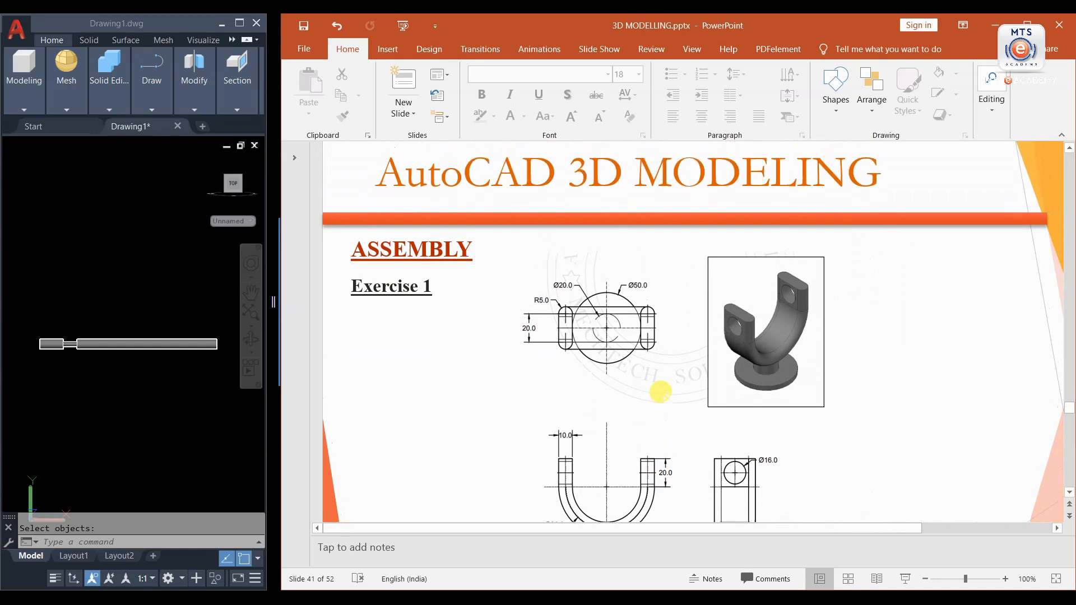
scroll(660, 391, "up", 2)
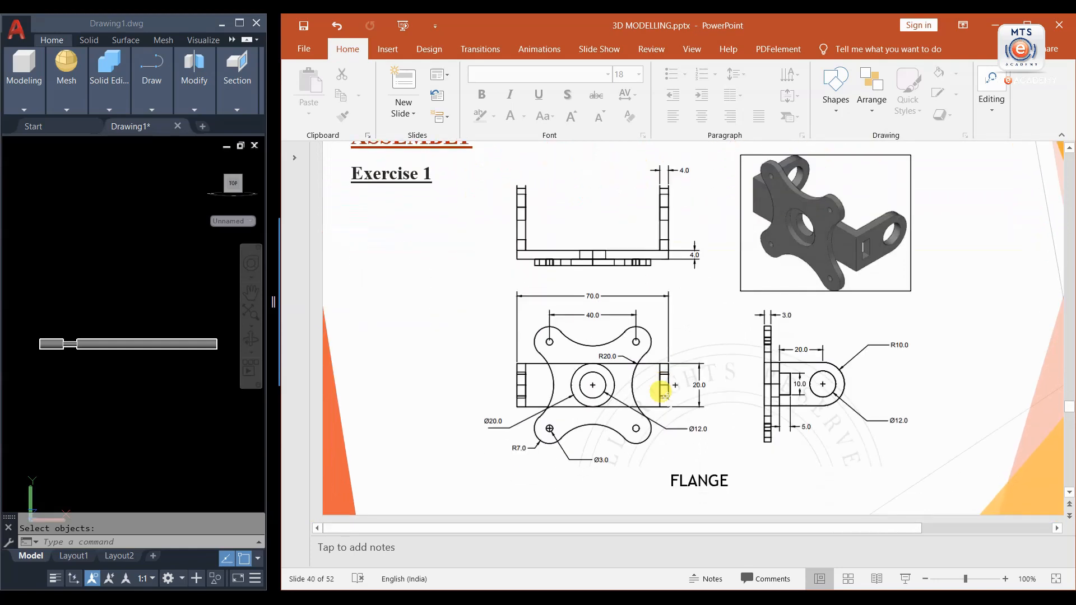